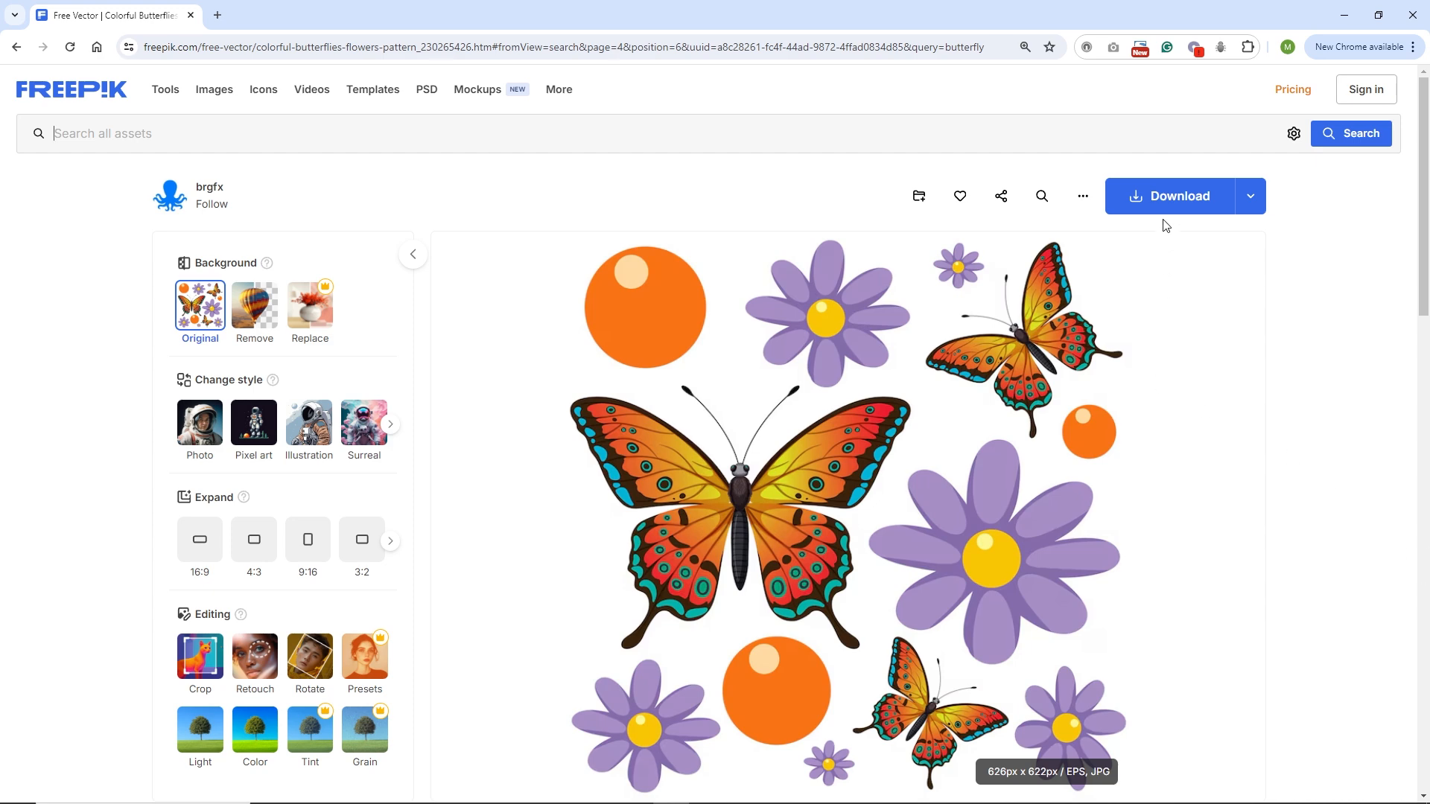
# Start downloading the butterflies and flowers vector from Freepik and cancel saving the ZIP.
pyautogui.click(1167, 197)
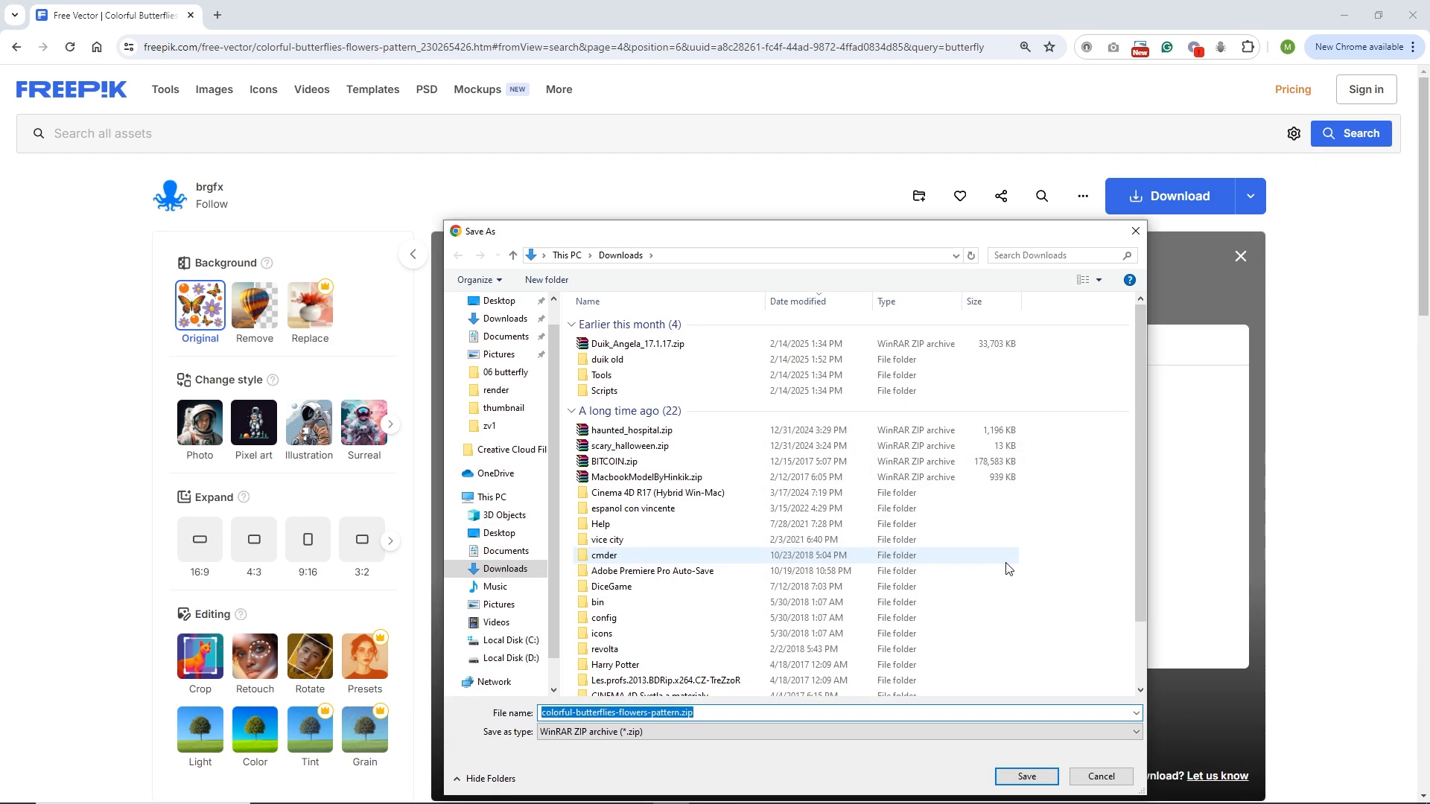
pyautogui.click(1101, 776)
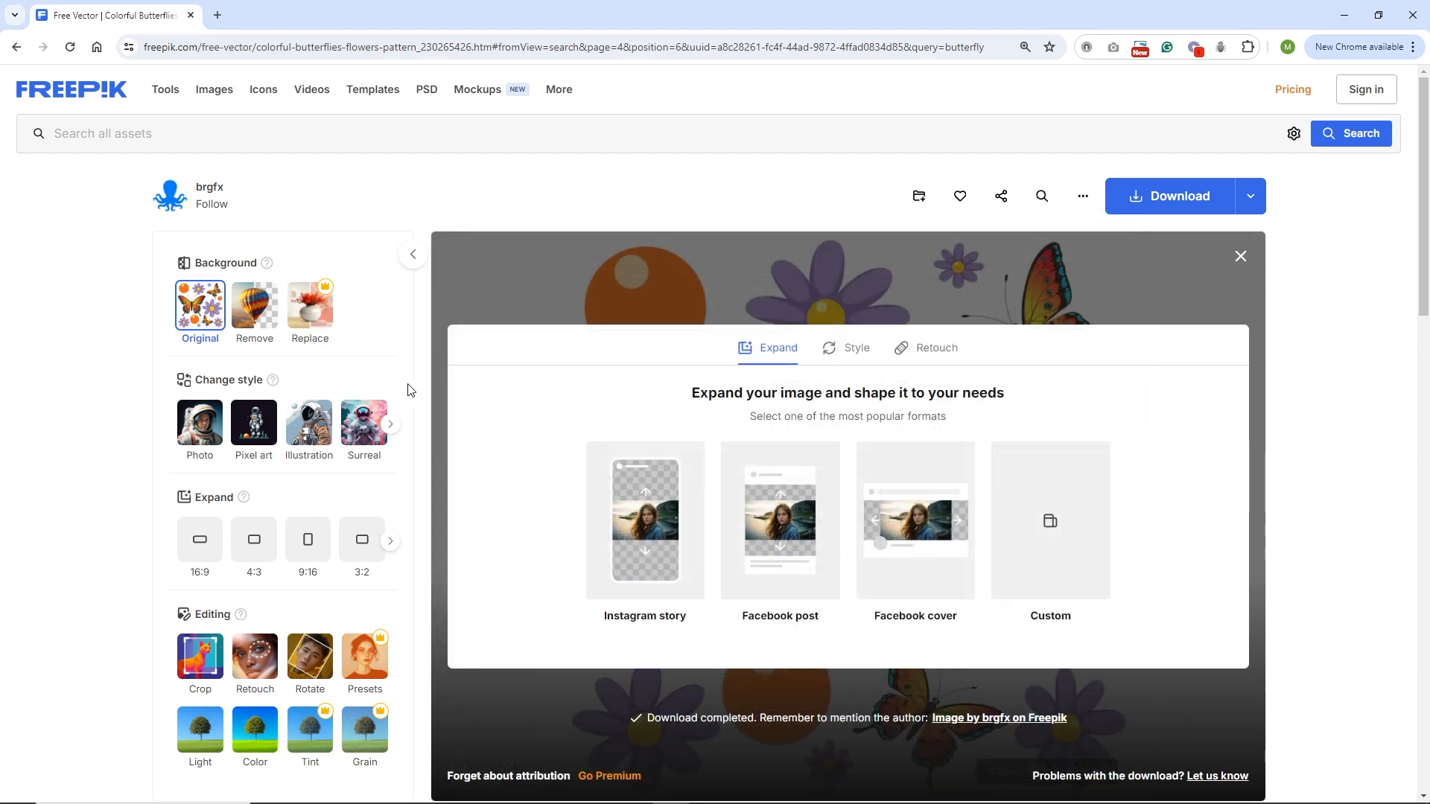
# Switch to File Explorer and extract colorful-butterflies-flowers-pattern.zip into its own folder, 06 butterfly\tutorial\freepik.
pyautogui.click(342, 789)
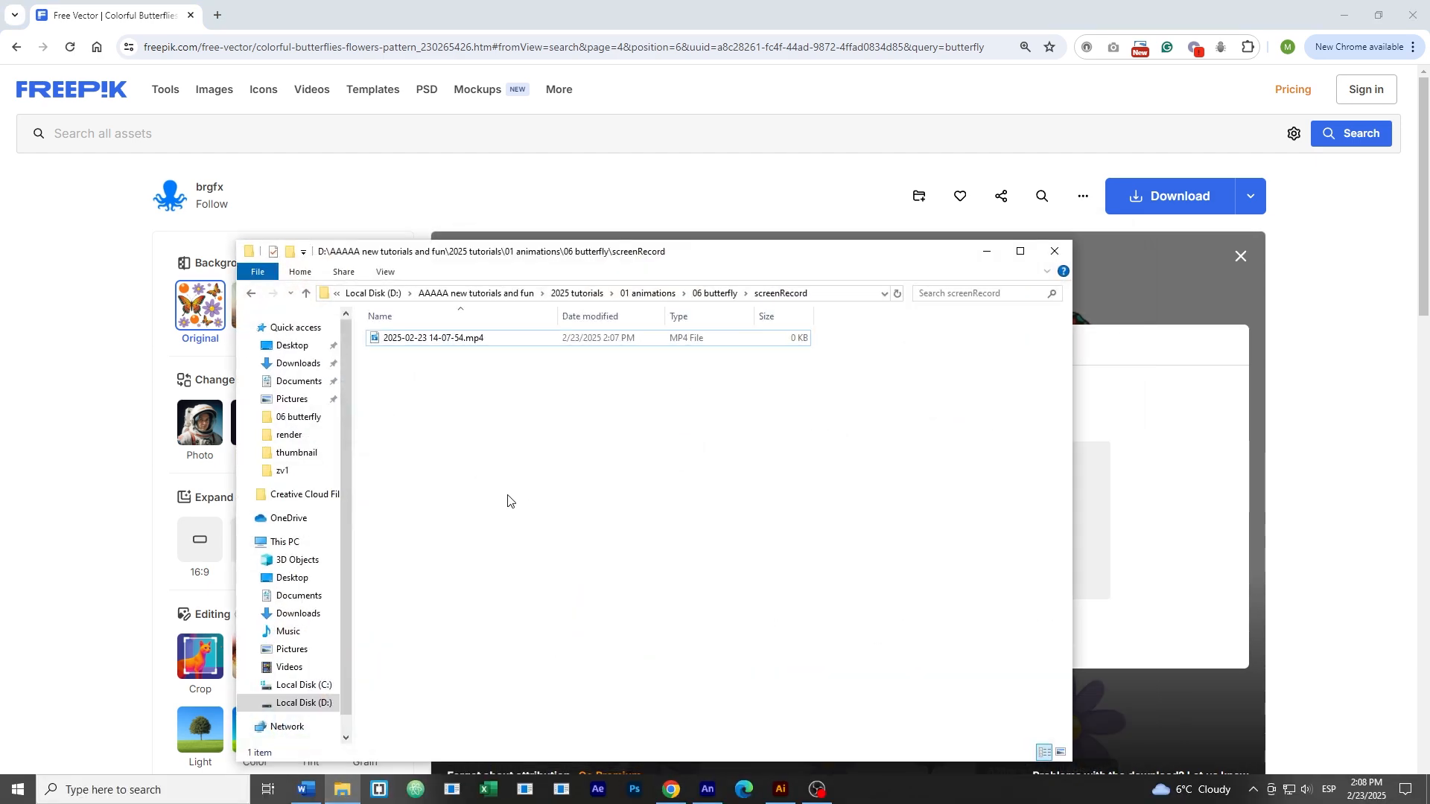
pyautogui.click(700, 293)
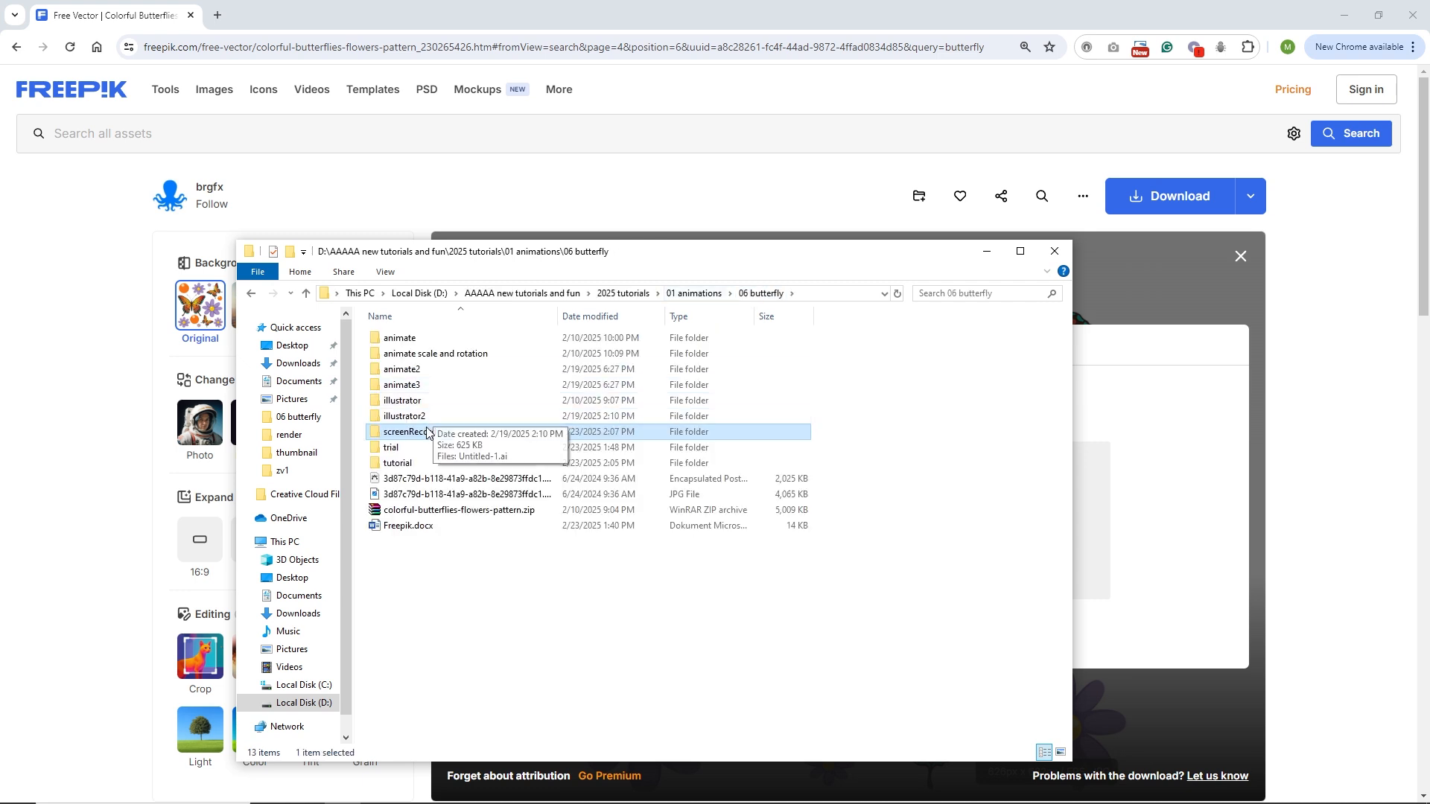
pyautogui.doubleClick(409, 465)
pyautogui.doubleClick(399, 339)
pyautogui.click(401, 340)
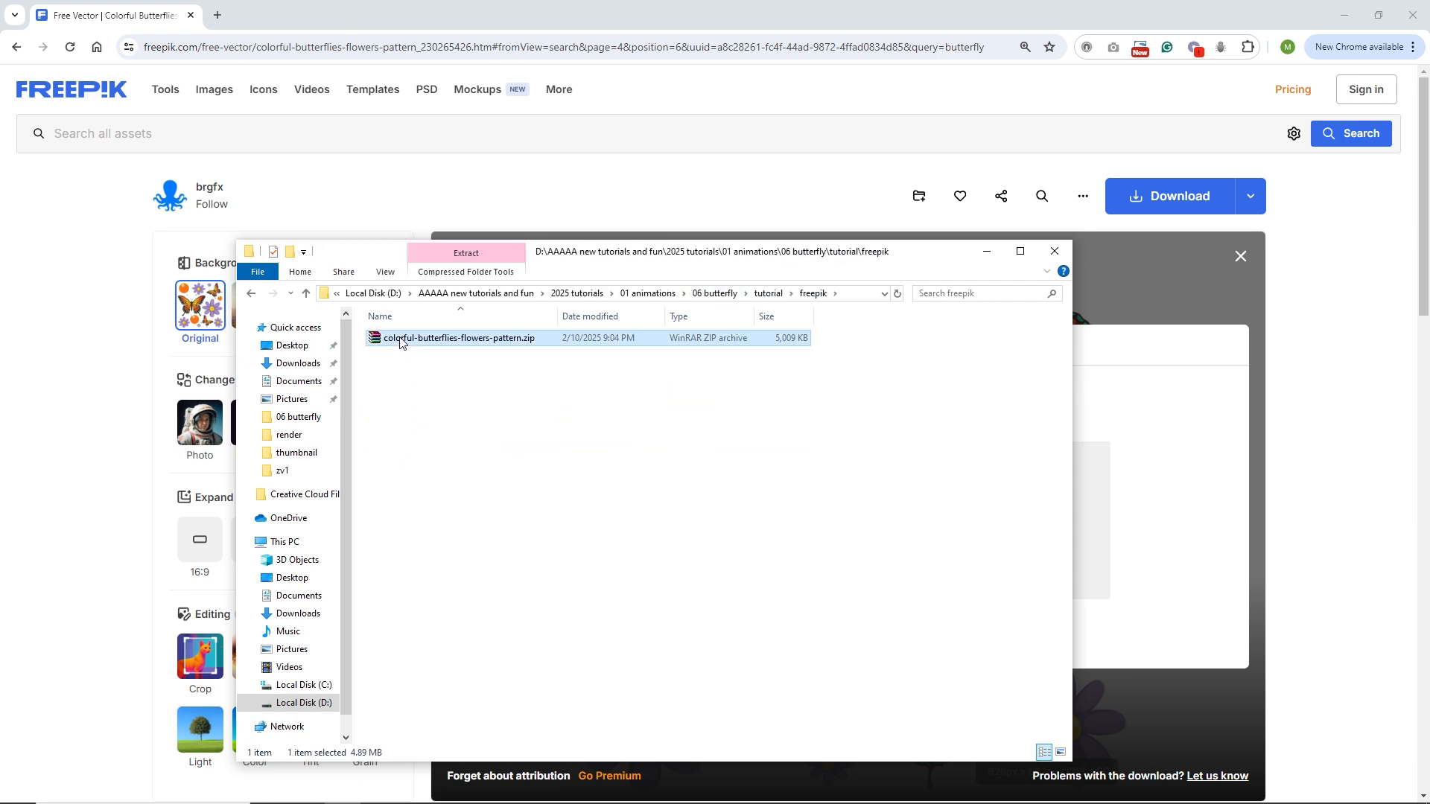
pyautogui.rightClick(400, 340)
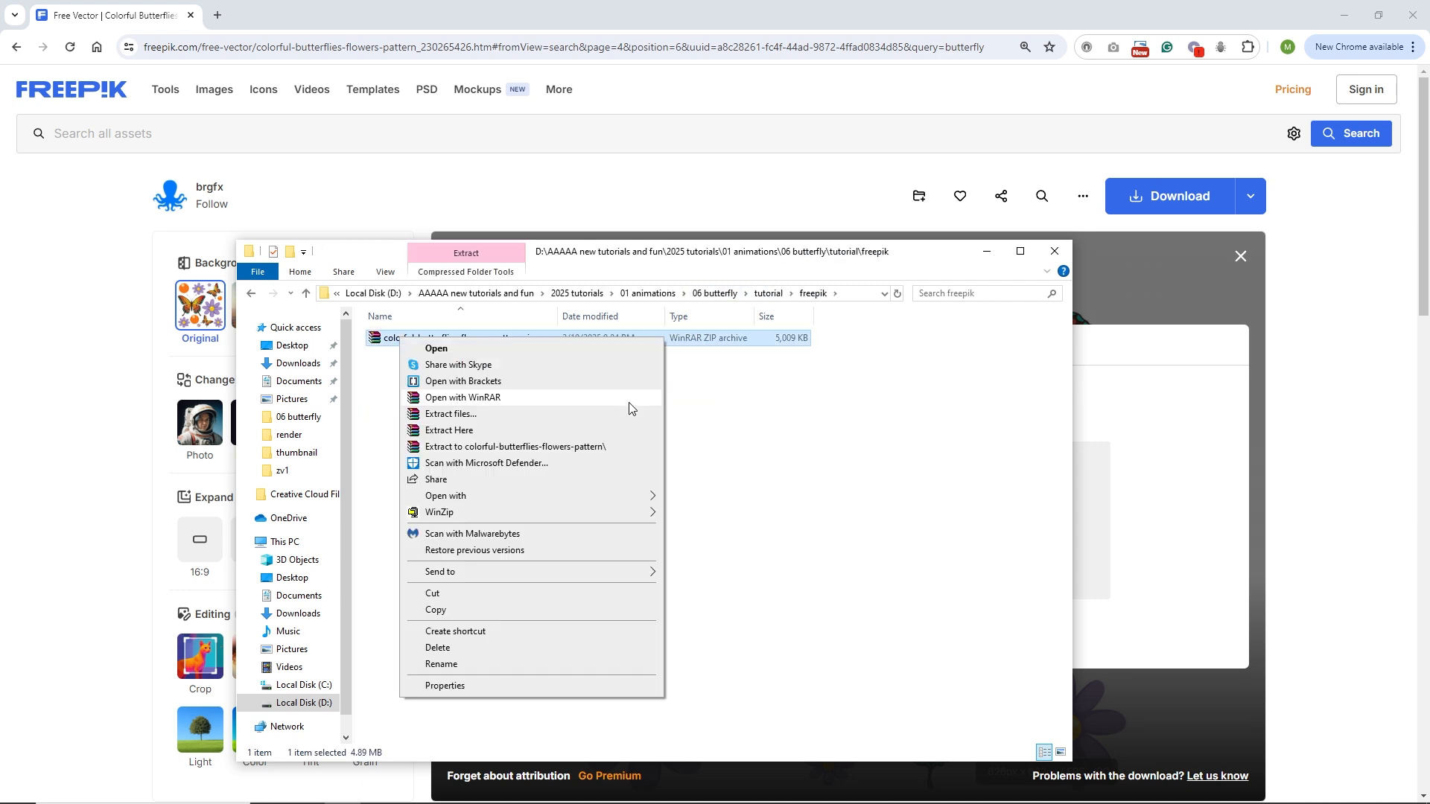
pyautogui.click(455, 432)
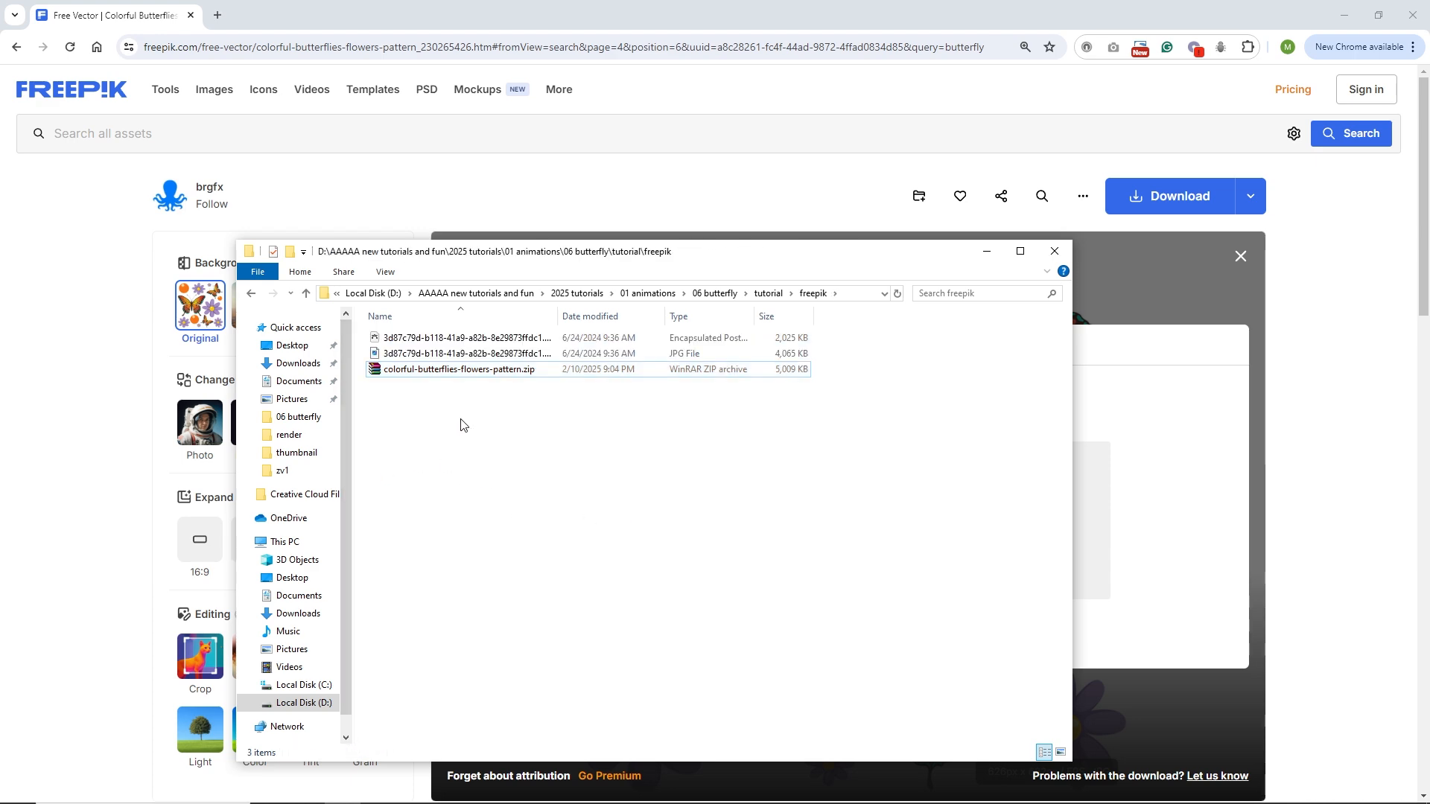
# Open the extracted EPS file in Illustrator without retaining the 9-slice scaling option for symbols.
pyautogui.doubleClick(466, 339)
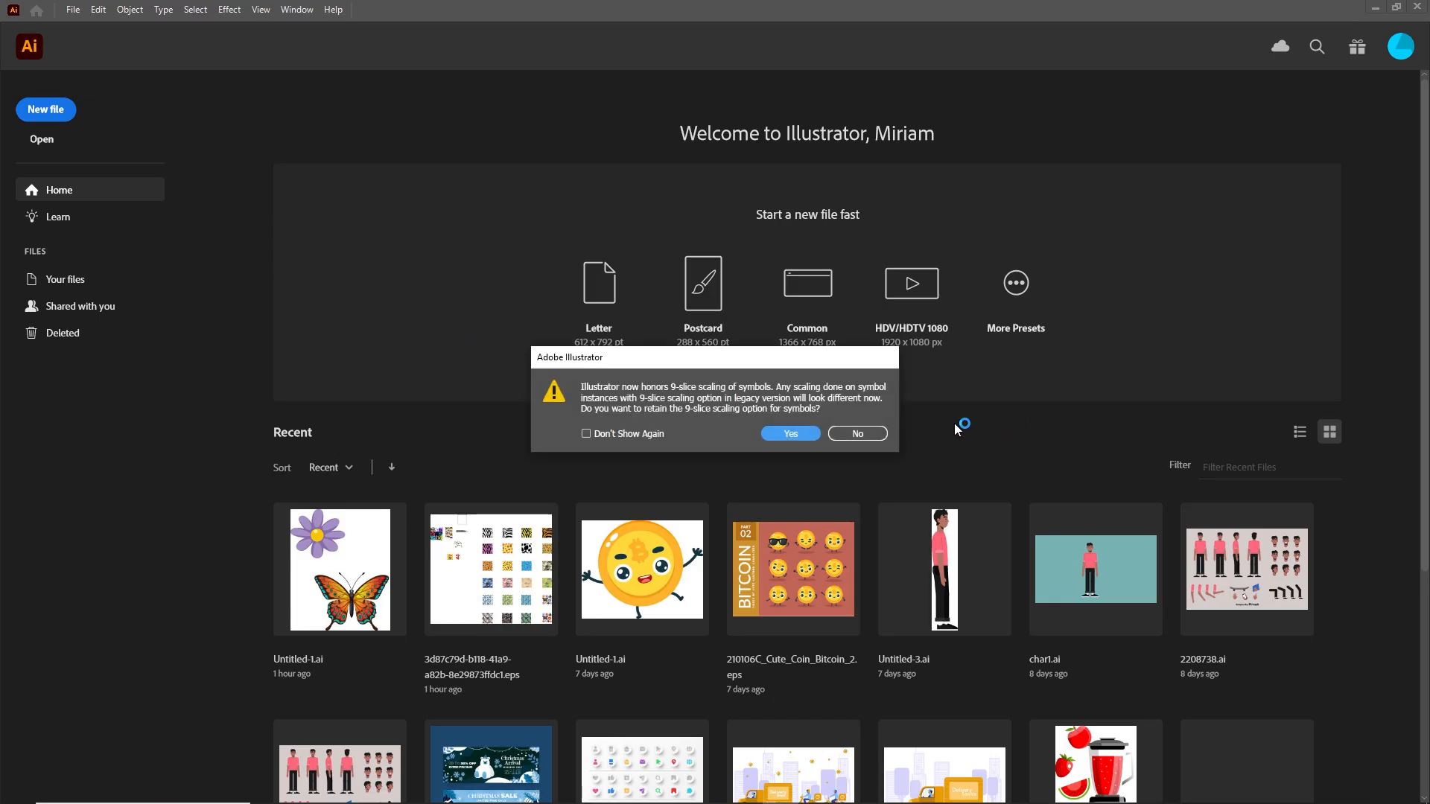
pyautogui.click(858, 434)
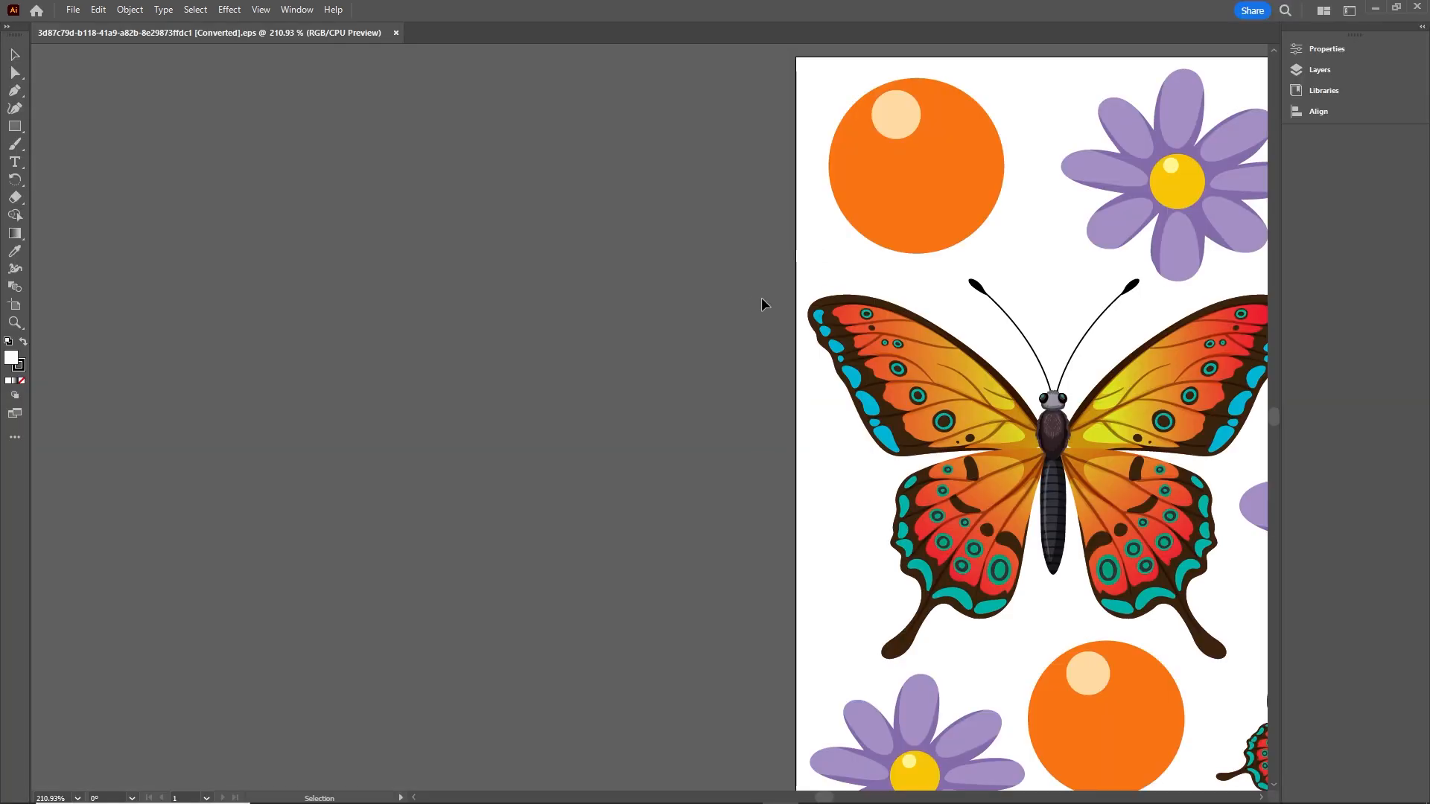
# Ungroup the whole artwork and check that the large butterfly and the large flower can be selected separately.
pyautogui.hscroll(1, 751, 306)
pyautogui.scroll(-3, 751, 299)
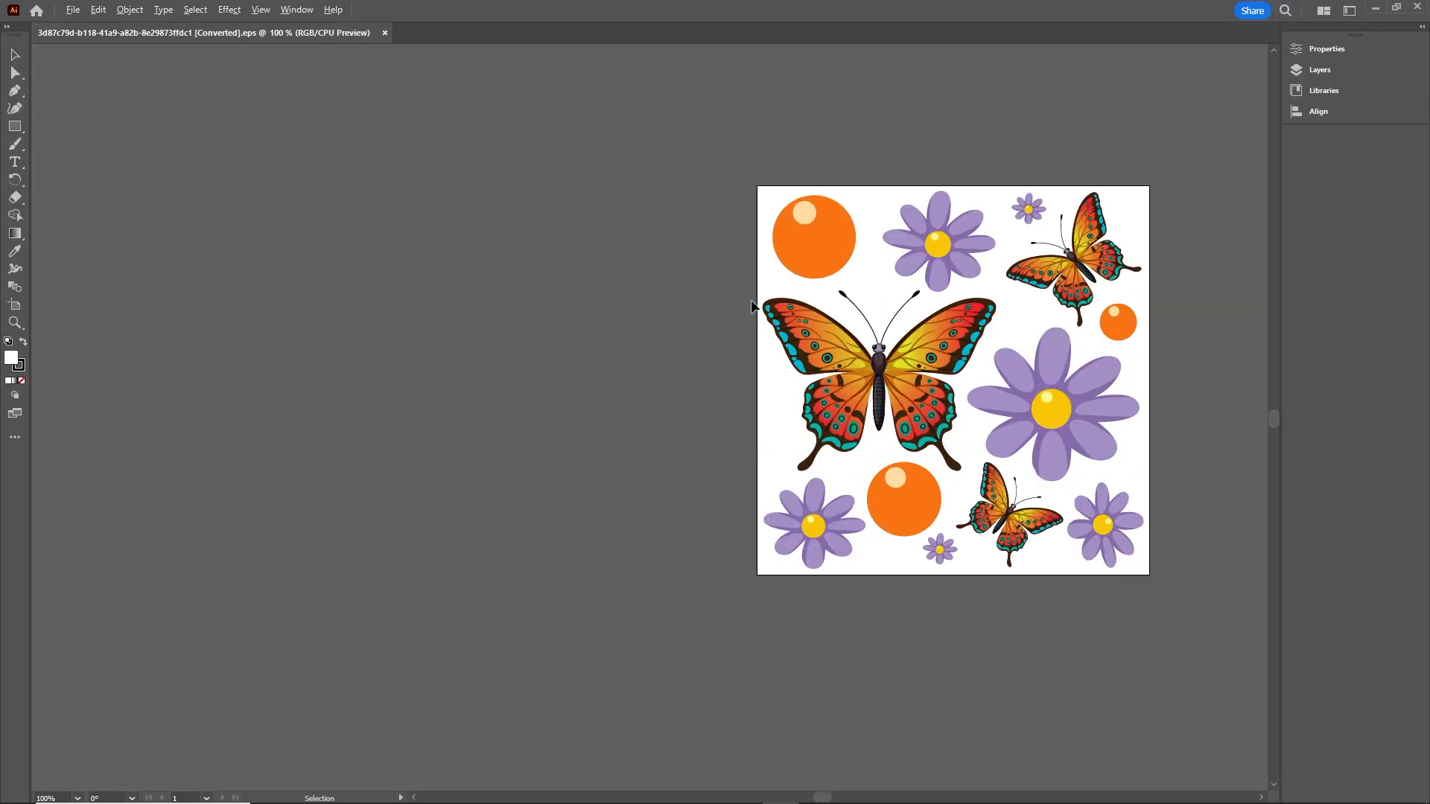
pyautogui.moveTo(872, 346); pyautogui.dragTo(663, 352)
pyautogui.scroll(1, 681, 359)
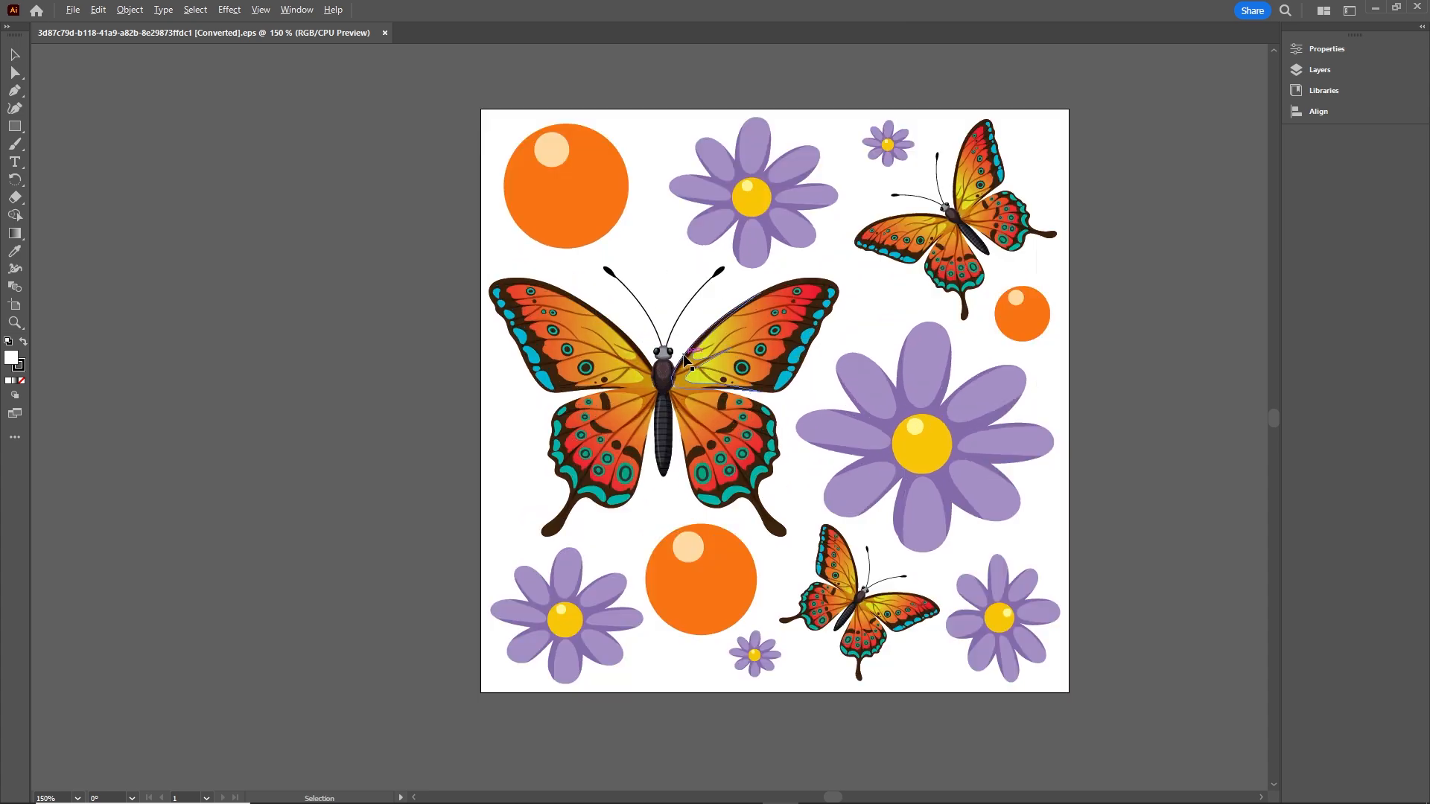
pyautogui.click(742, 367)
pyautogui.rightClick(743, 367)
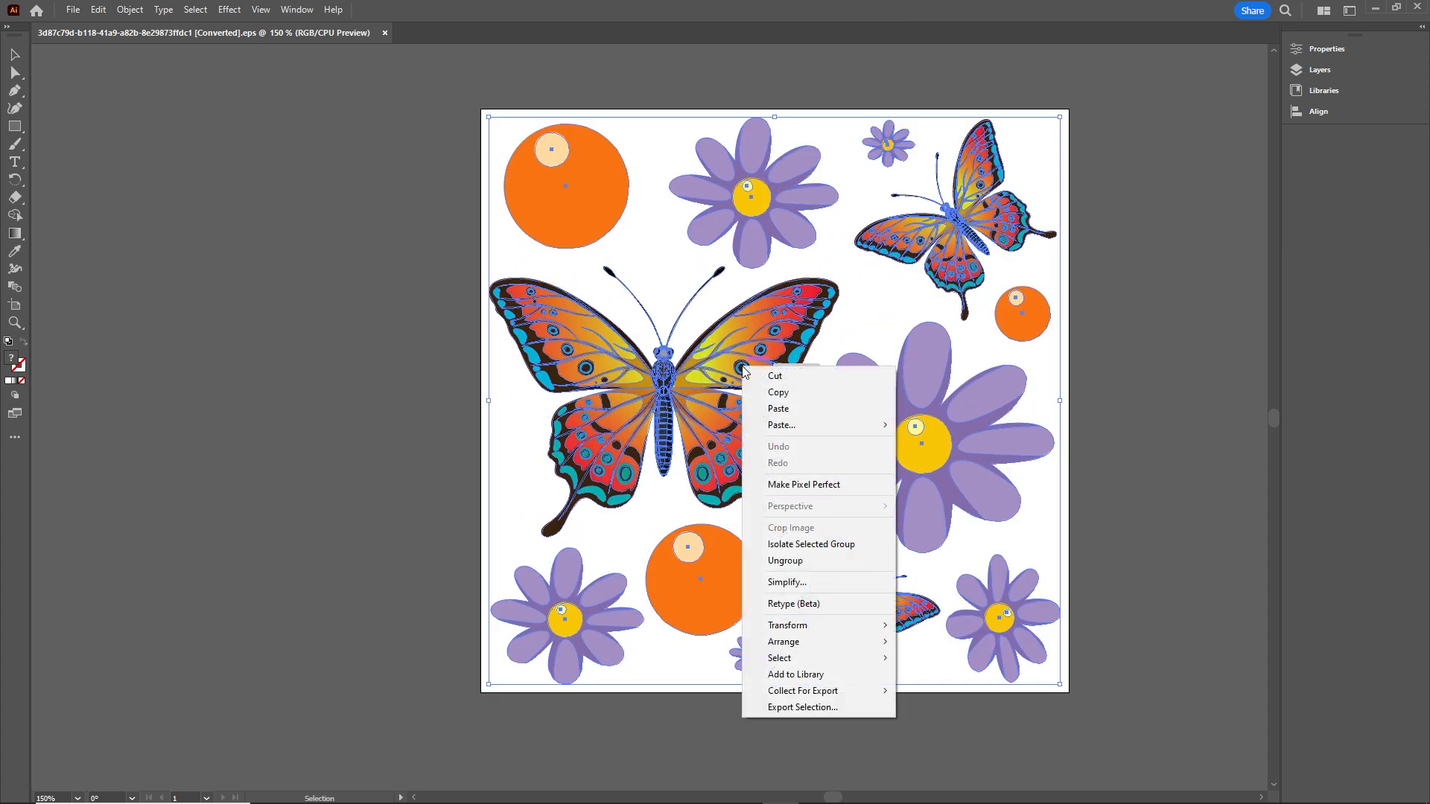
pyautogui.click(785, 560)
pyautogui.click(1115, 477)
pyautogui.click(771, 507)
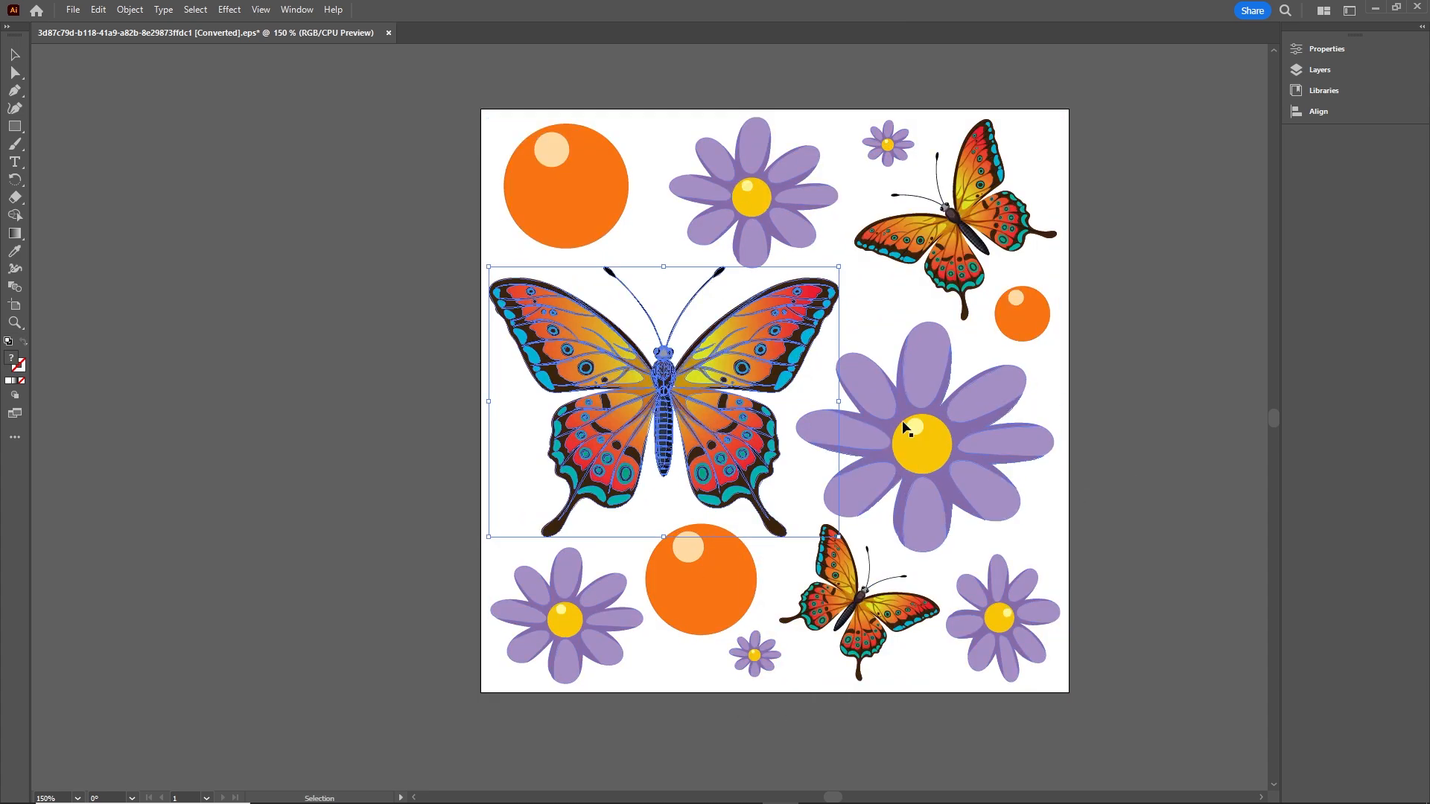
pyautogui.click(960, 434)
pyautogui.click(592, 381)
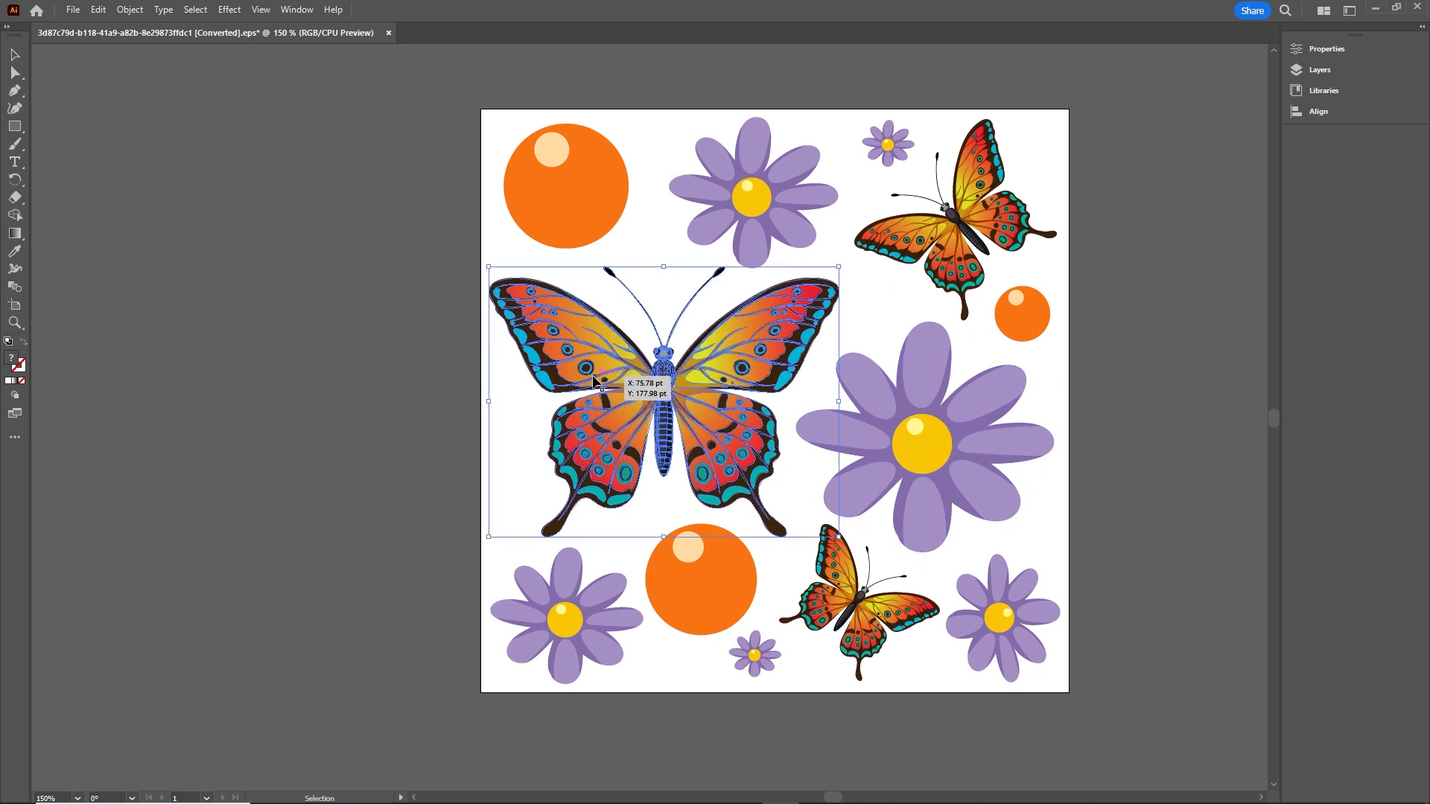
pyautogui.press('a')
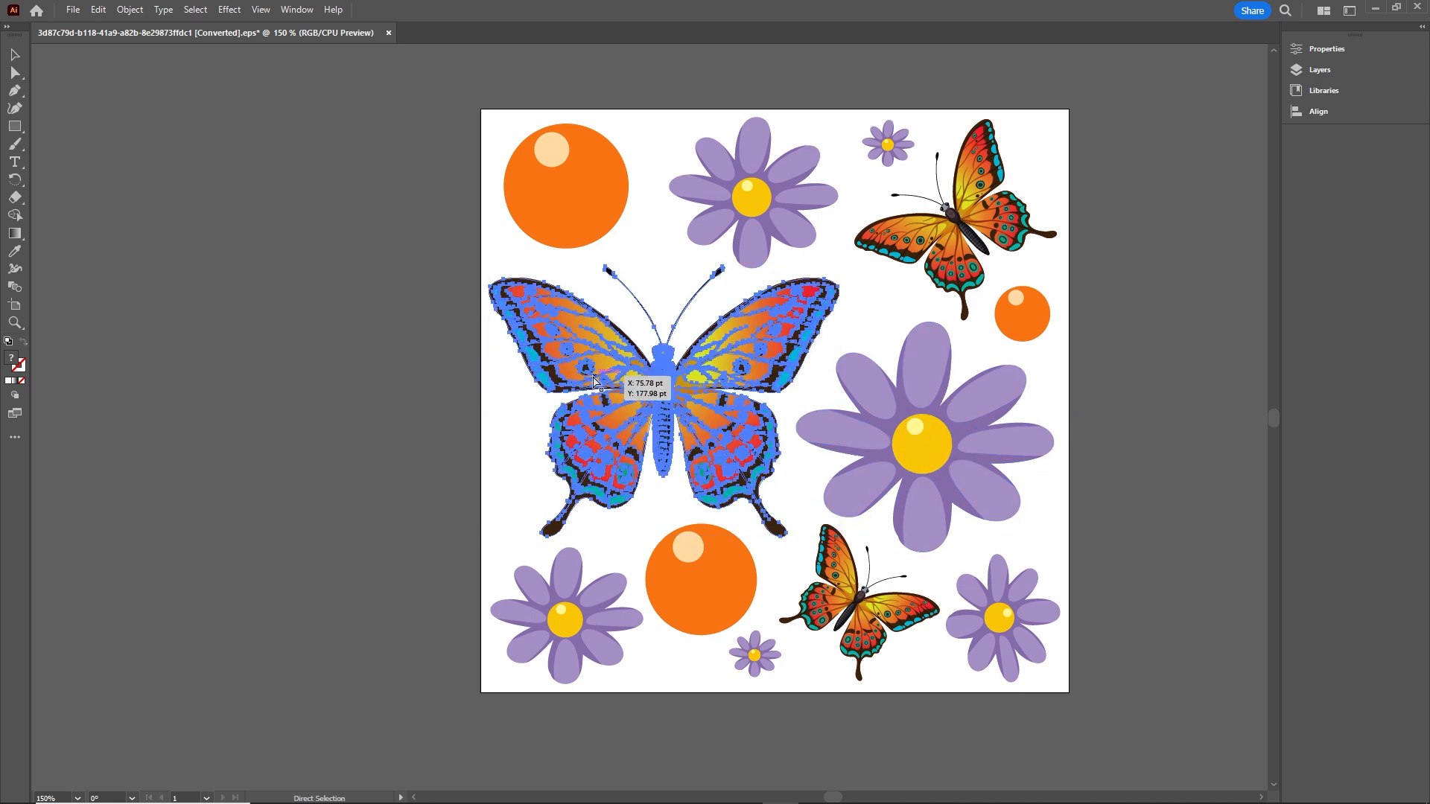
# Create a new 800 x 800 px RGB document from the web preset.
pyautogui.hotkey('ctrl', 'n')
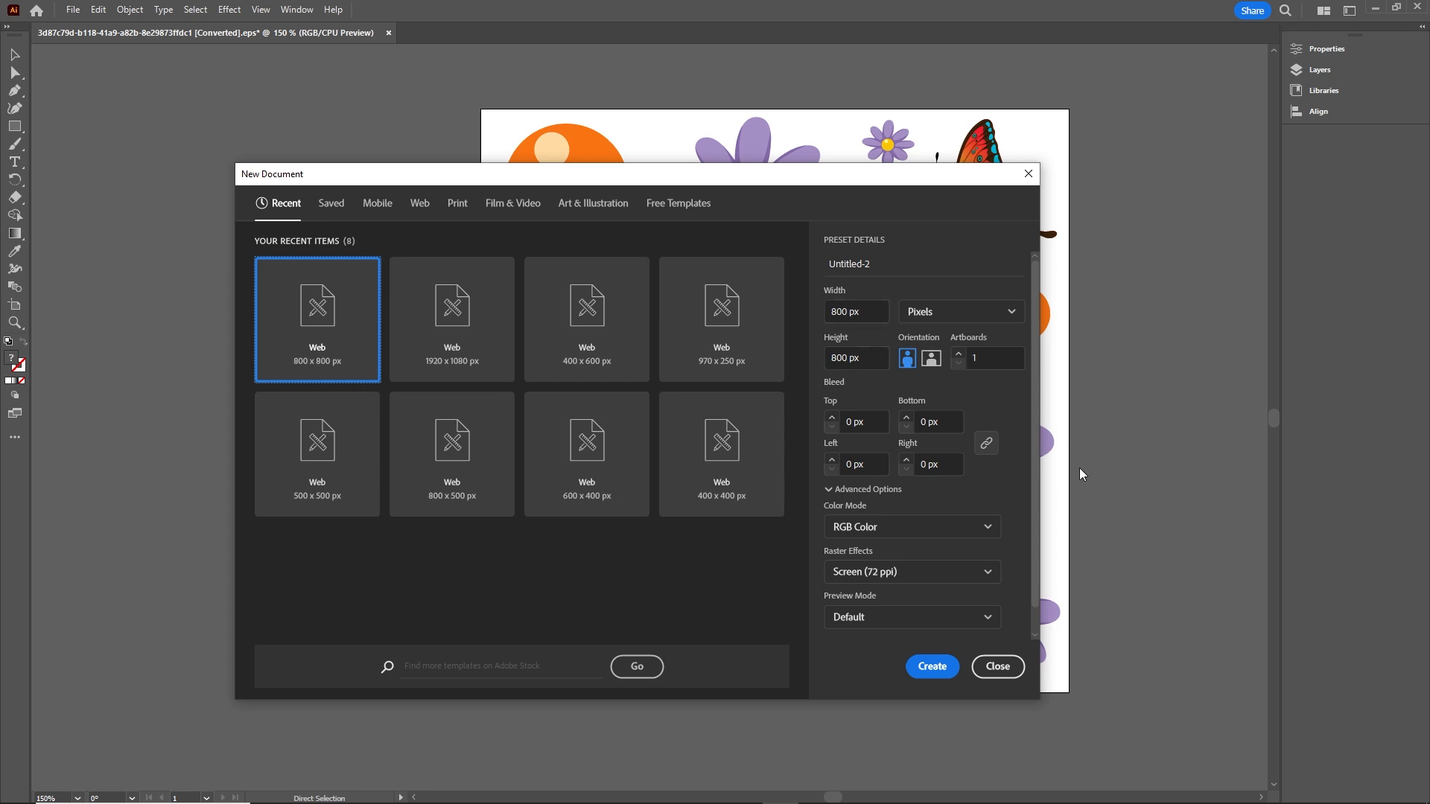
pyautogui.click(944, 671)
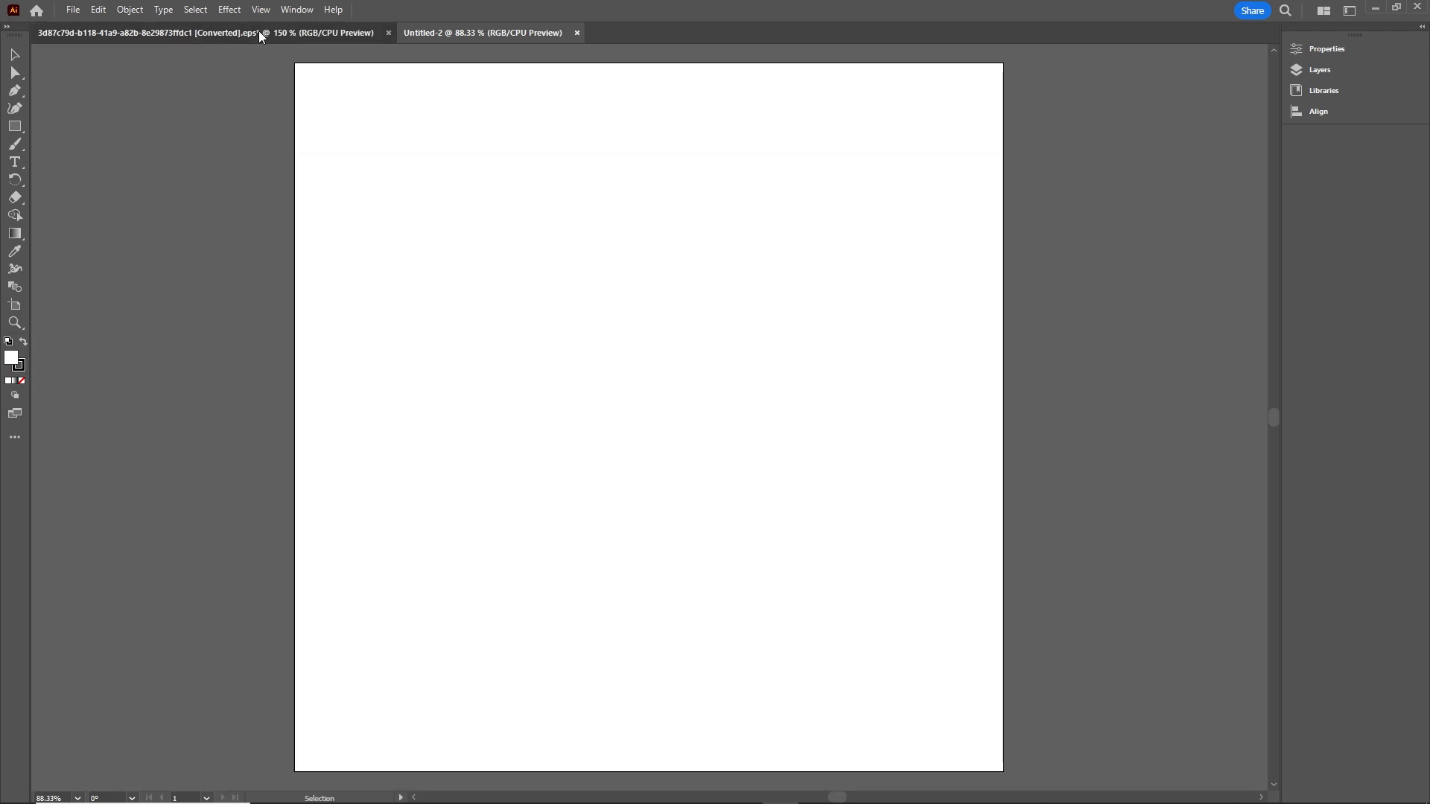
# Copy the large butterfly and the purple flower above it from the EPS artwork into the new document.
pyautogui.click(257, 32)
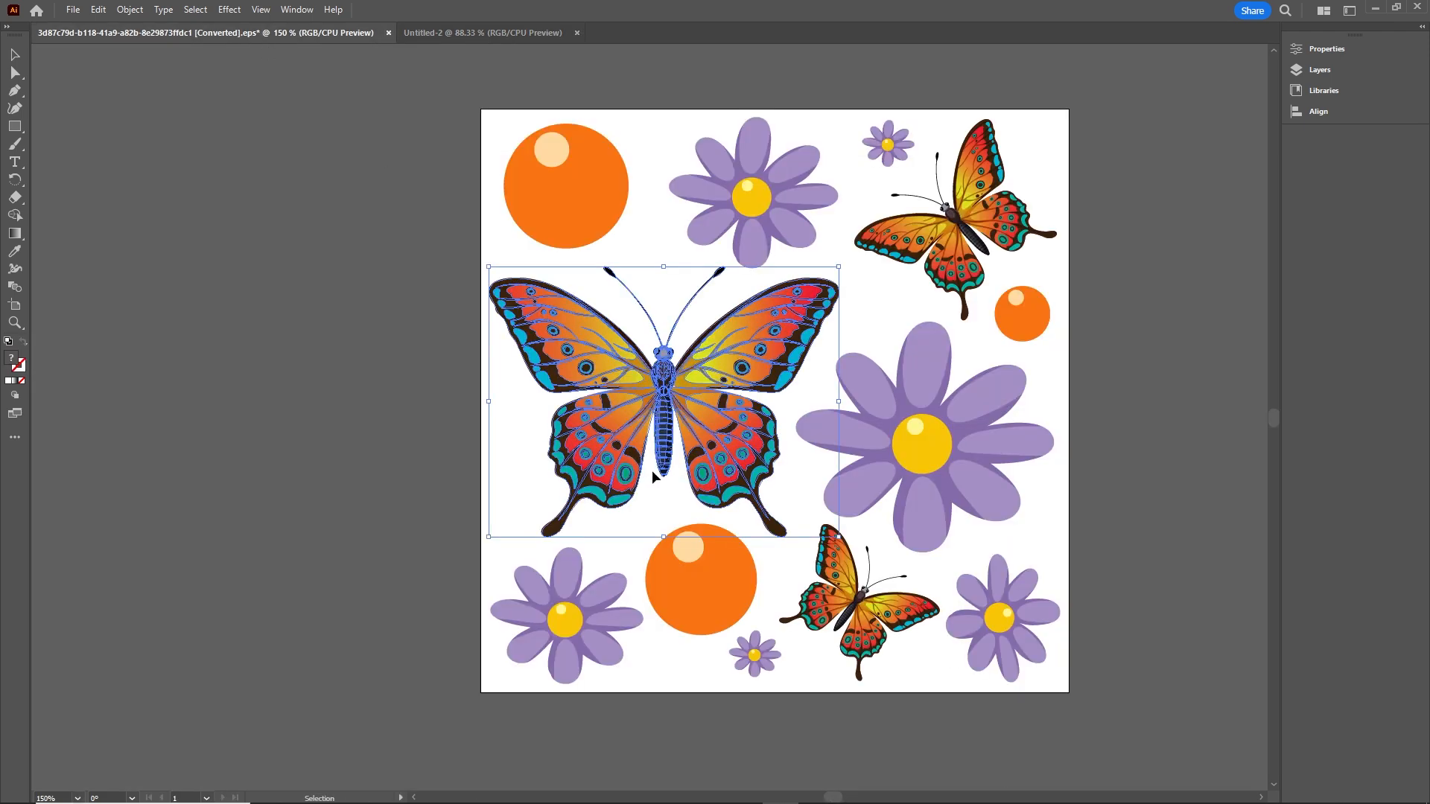
pyautogui.click(1096, 432)
pyautogui.click(637, 379)
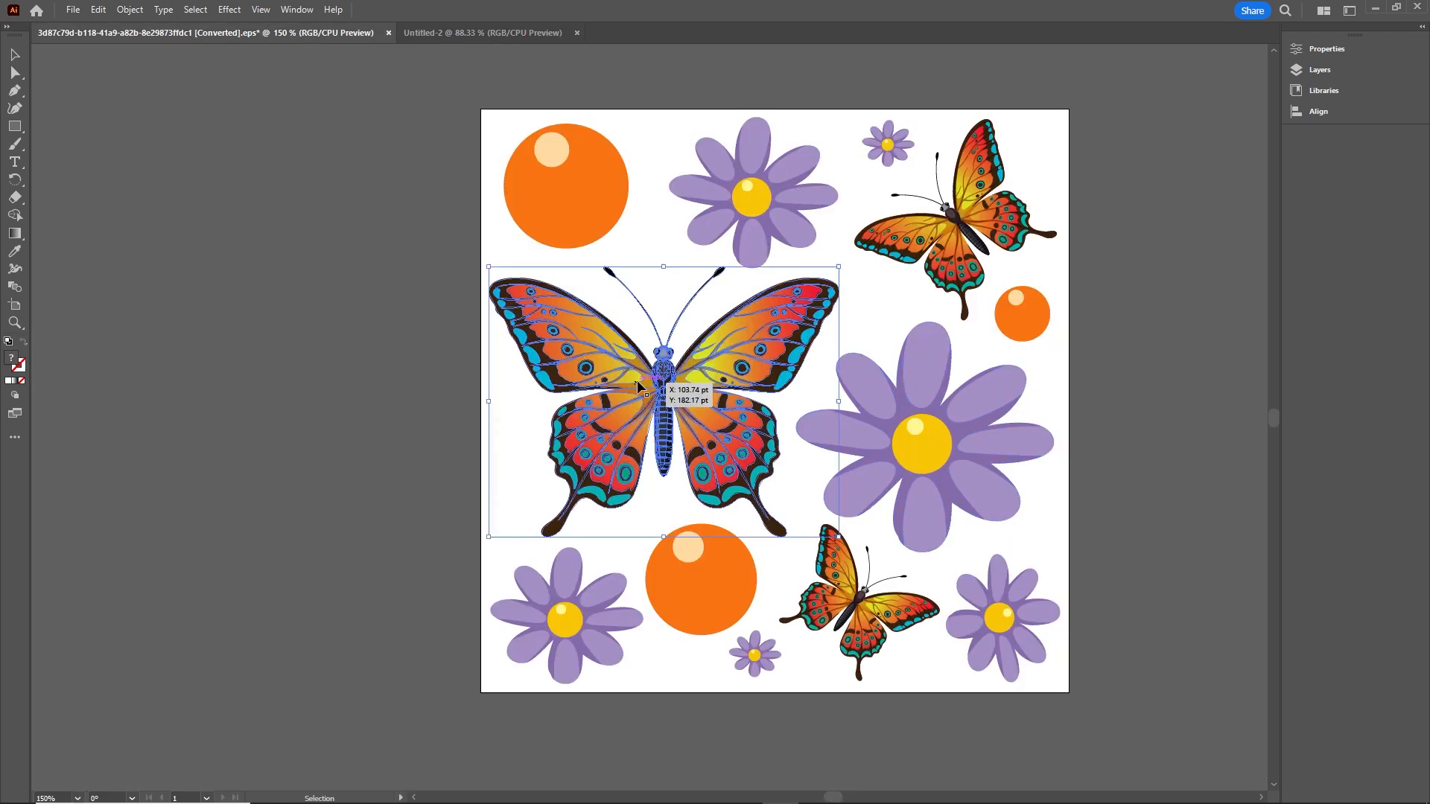
pyautogui.moveTo(637, 380)
pyautogui.mouseDown()
pyautogui.moveTo(493, 29)
pyautogui.moveTo(632, 406)
pyautogui.mouseUp()
pyautogui.click(206, 32)
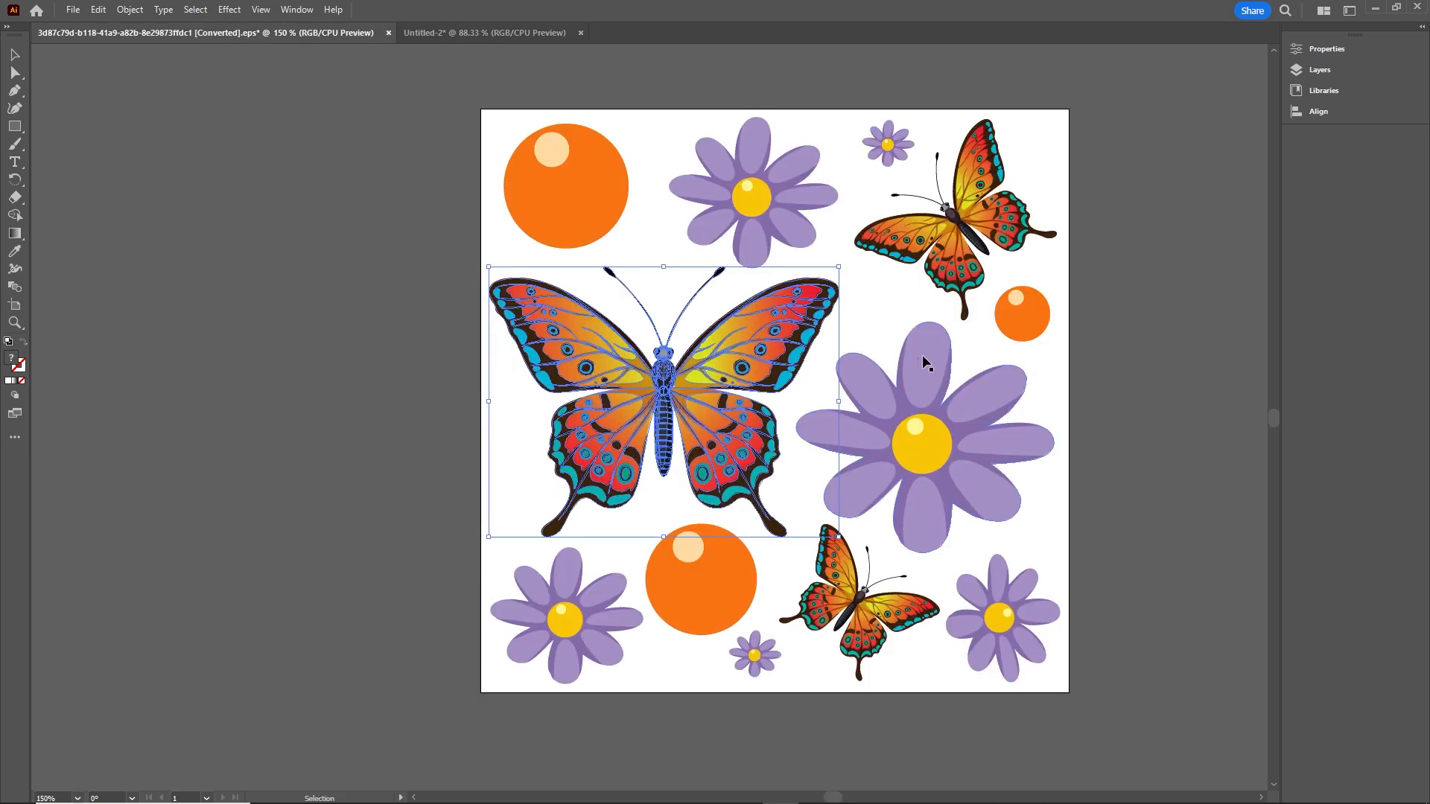
pyautogui.moveTo(761, 198); pyautogui.dragTo(589, 262)
pyautogui.click(829, 551)
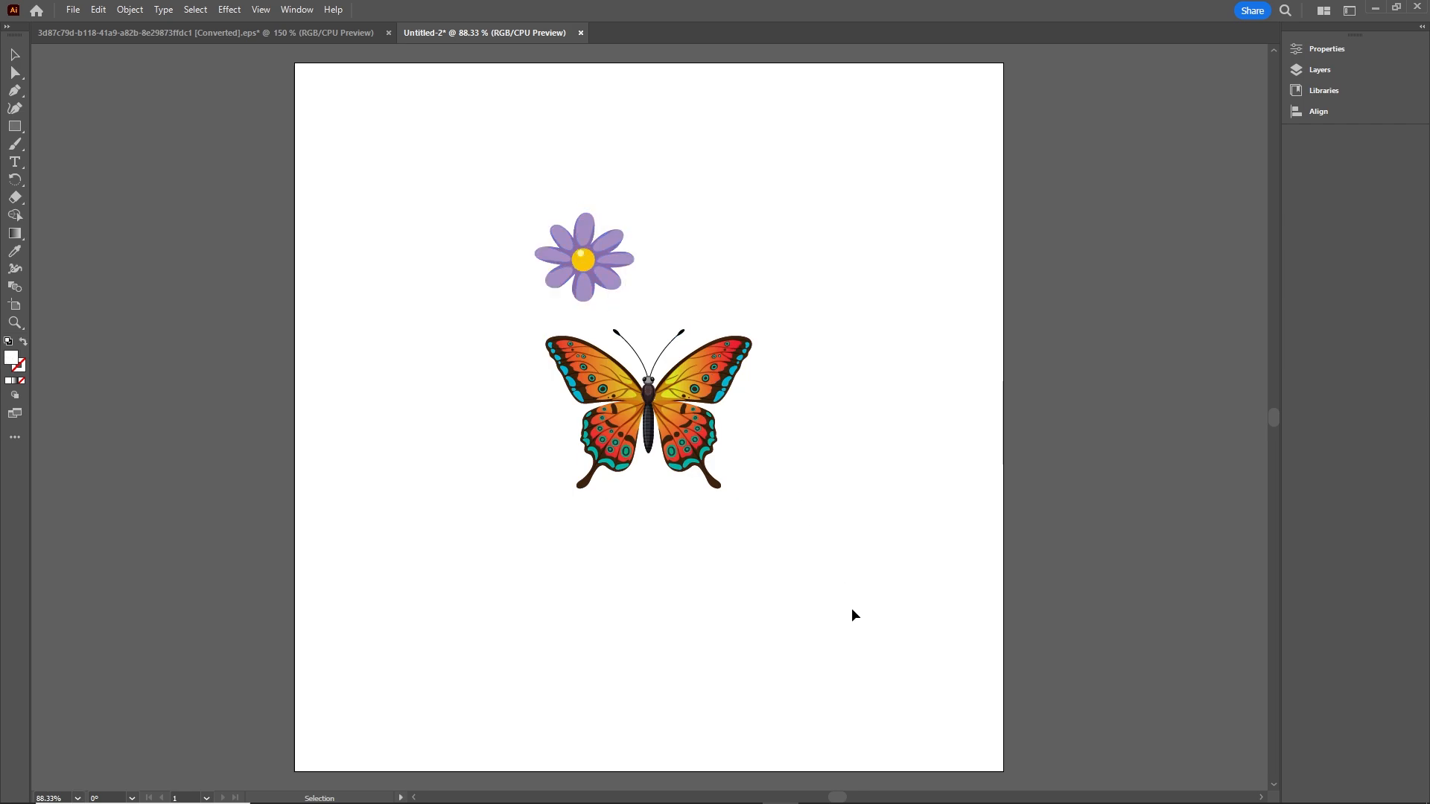
# Enlarge the flower and butterfly together, and move the flower farther up and left of the butterfly.
pyautogui.moveTo(858, 612); pyautogui.dragTo(462, 173)
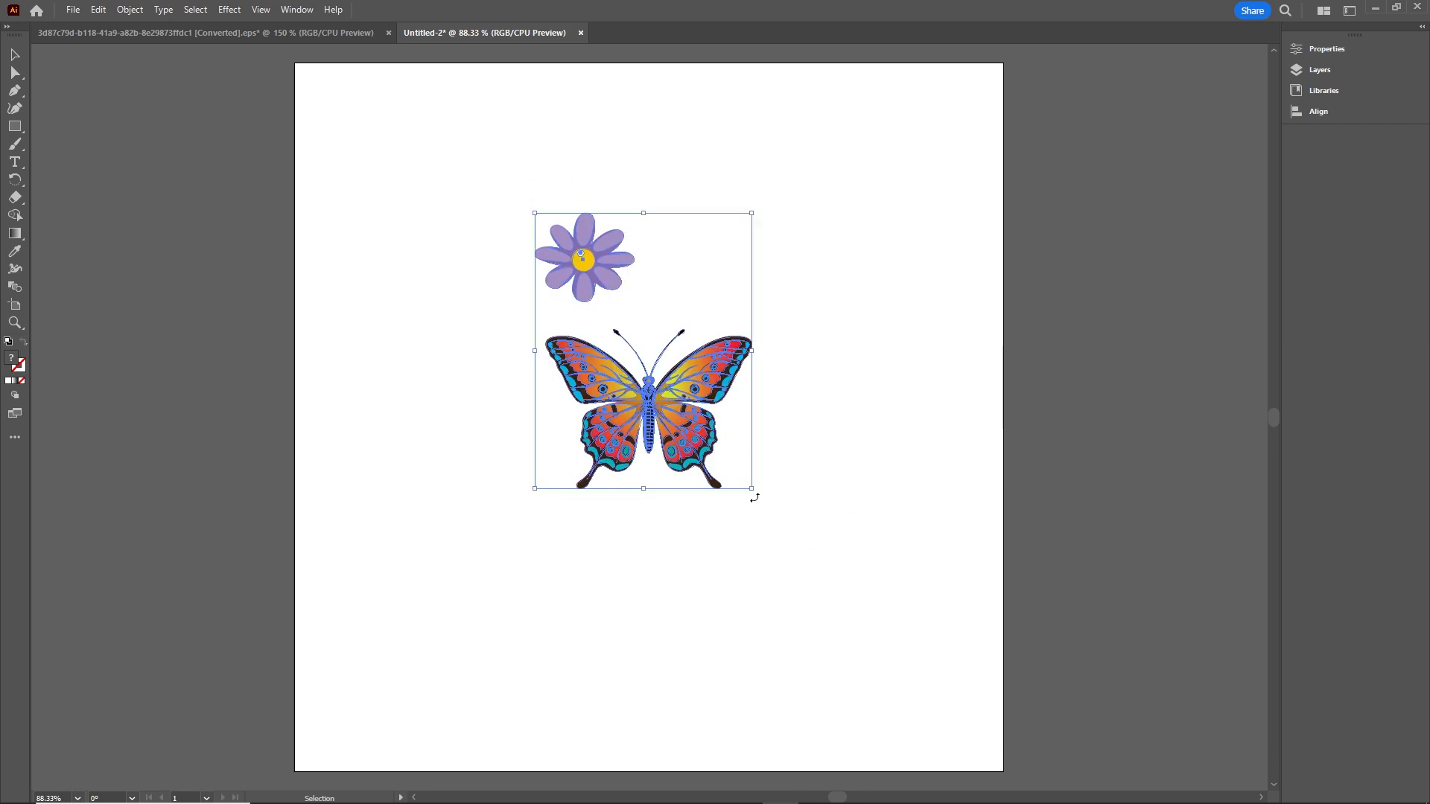
pyautogui.moveTo(752, 490); pyautogui.dragTo(875, 614)
pyautogui.click(968, 534)
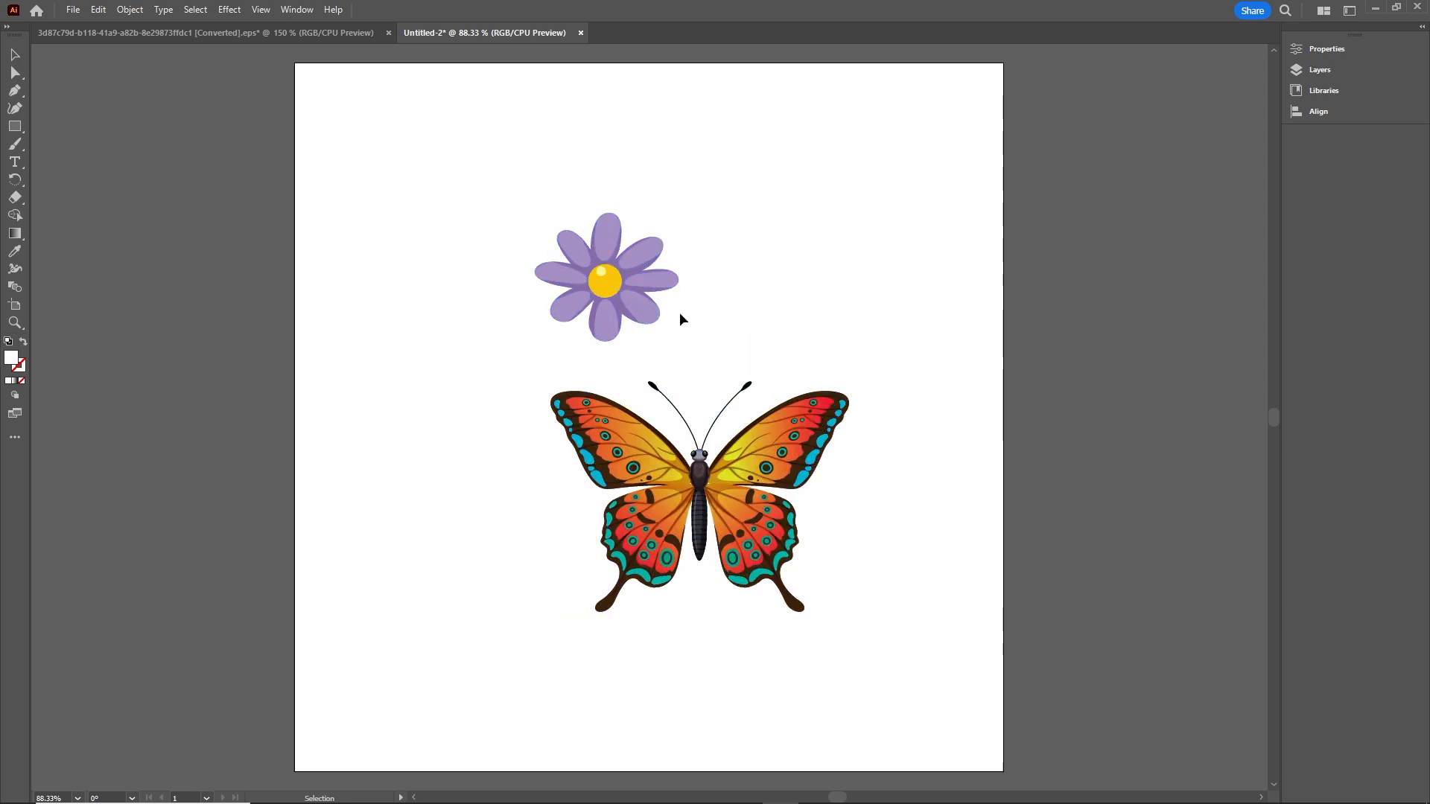
pyautogui.moveTo(646, 289); pyautogui.dragTo(585, 262)
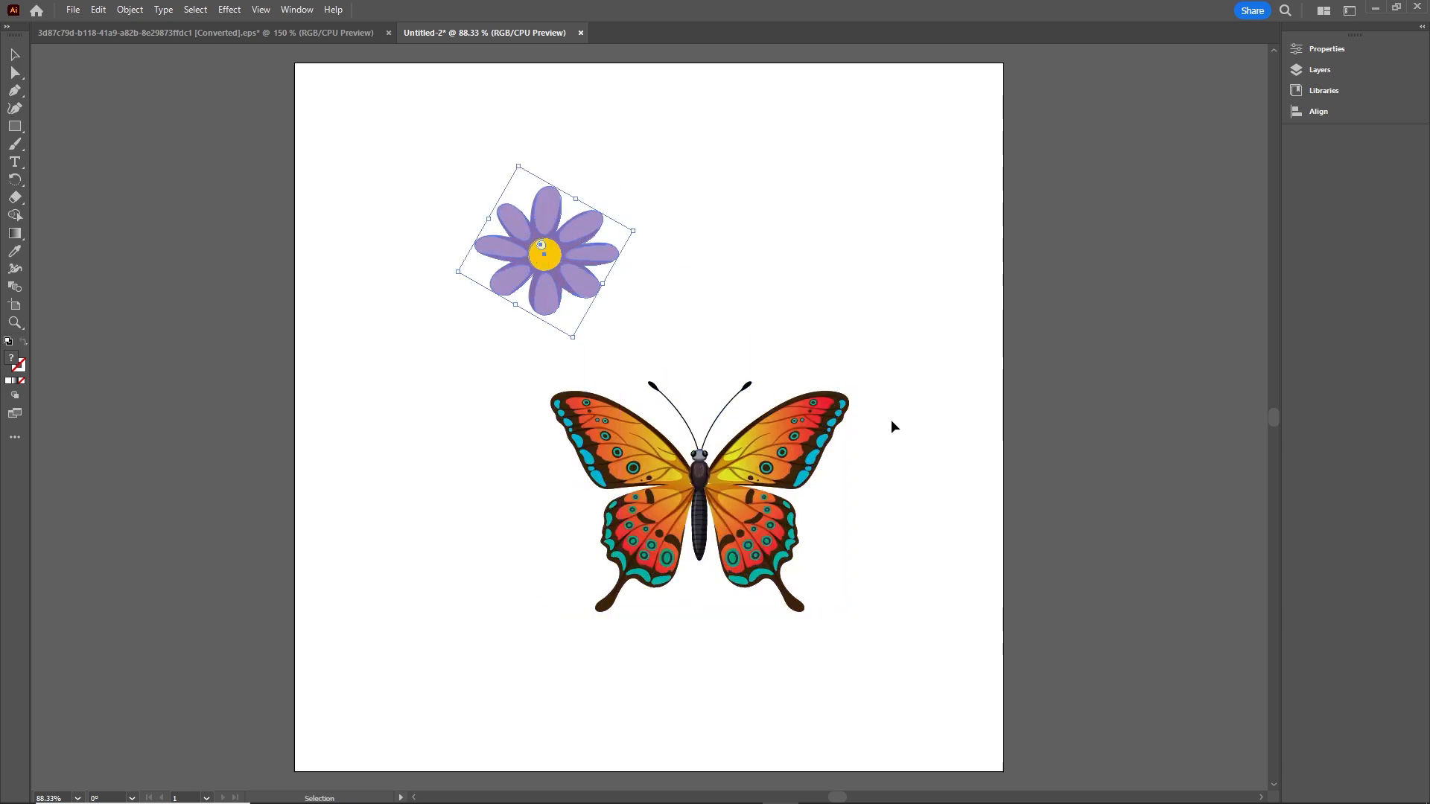
# Ungroup the butterfly into its body and its left and right wing groups.
pyautogui.click(675, 476)
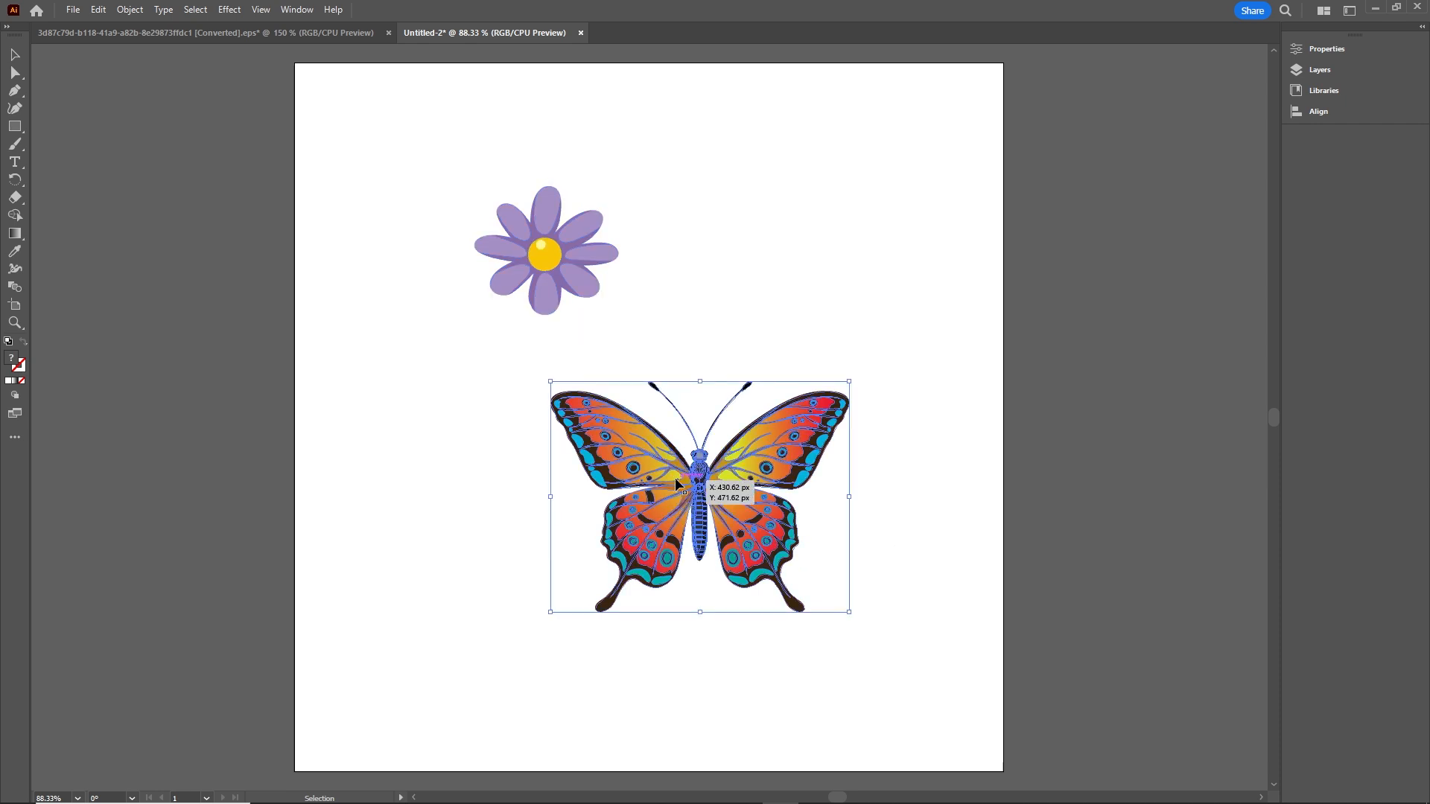
pyautogui.rightClick(675, 477)
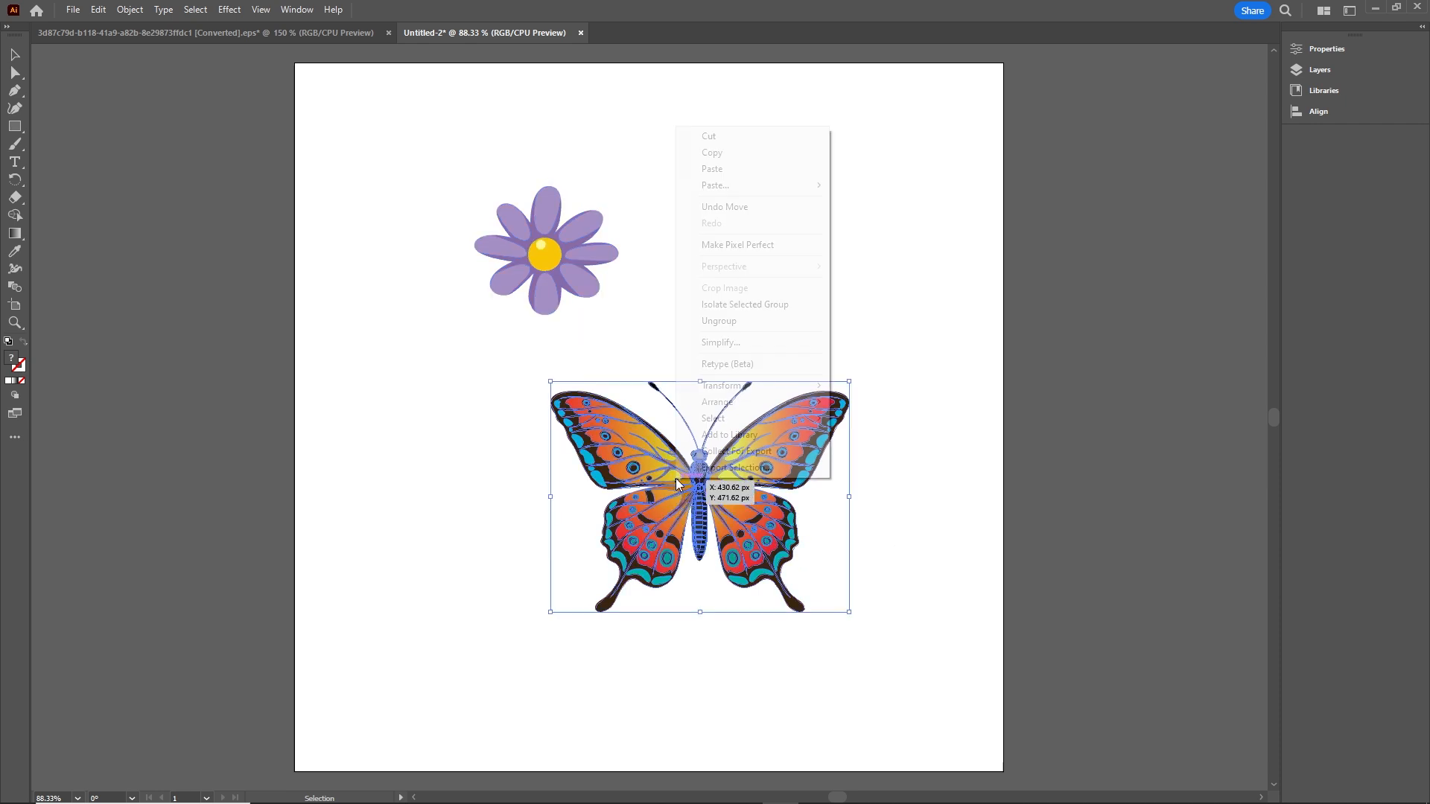
pyautogui.click(717, 325)
pyautogui.click(925, 498)
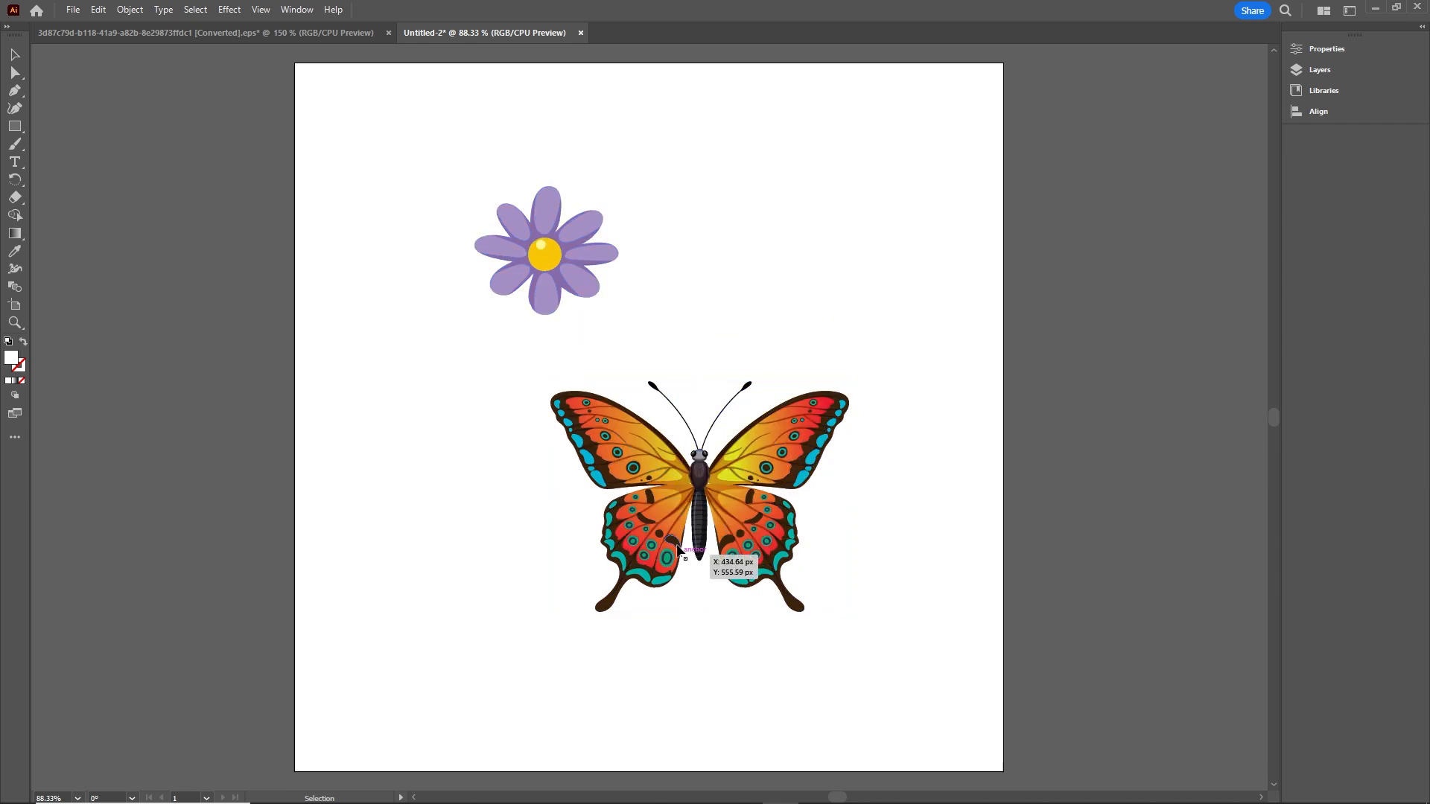
# Try moving the left and right wing groups away from the butterfly's body, undoing each move.
pyautogui.click(661, 488)
pyautogui.moveTo(659, 480); pyautogui.dragTo(499, 471)
pyautogui.hotkey('ctrl', 'z')
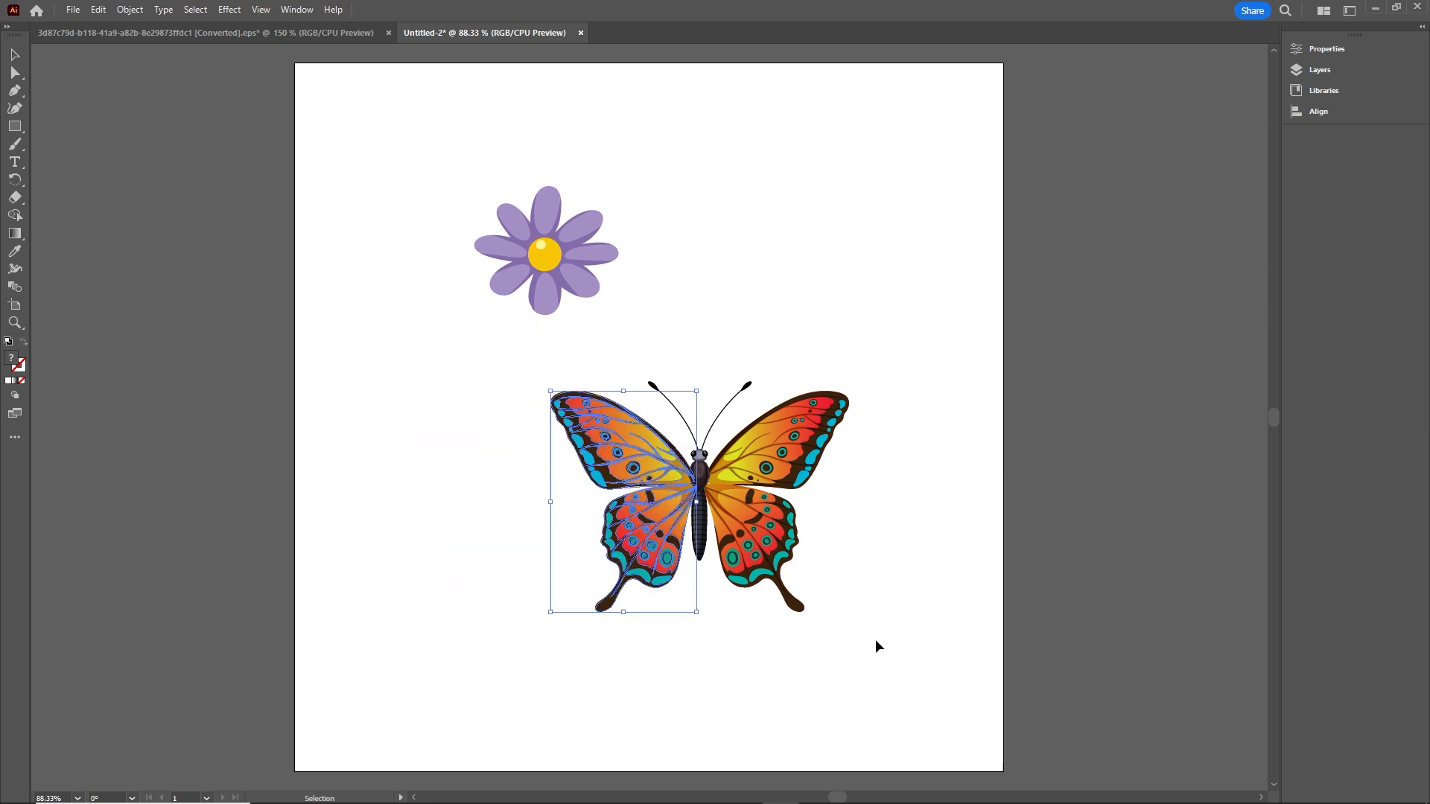
pyautogui.click(701, 480)
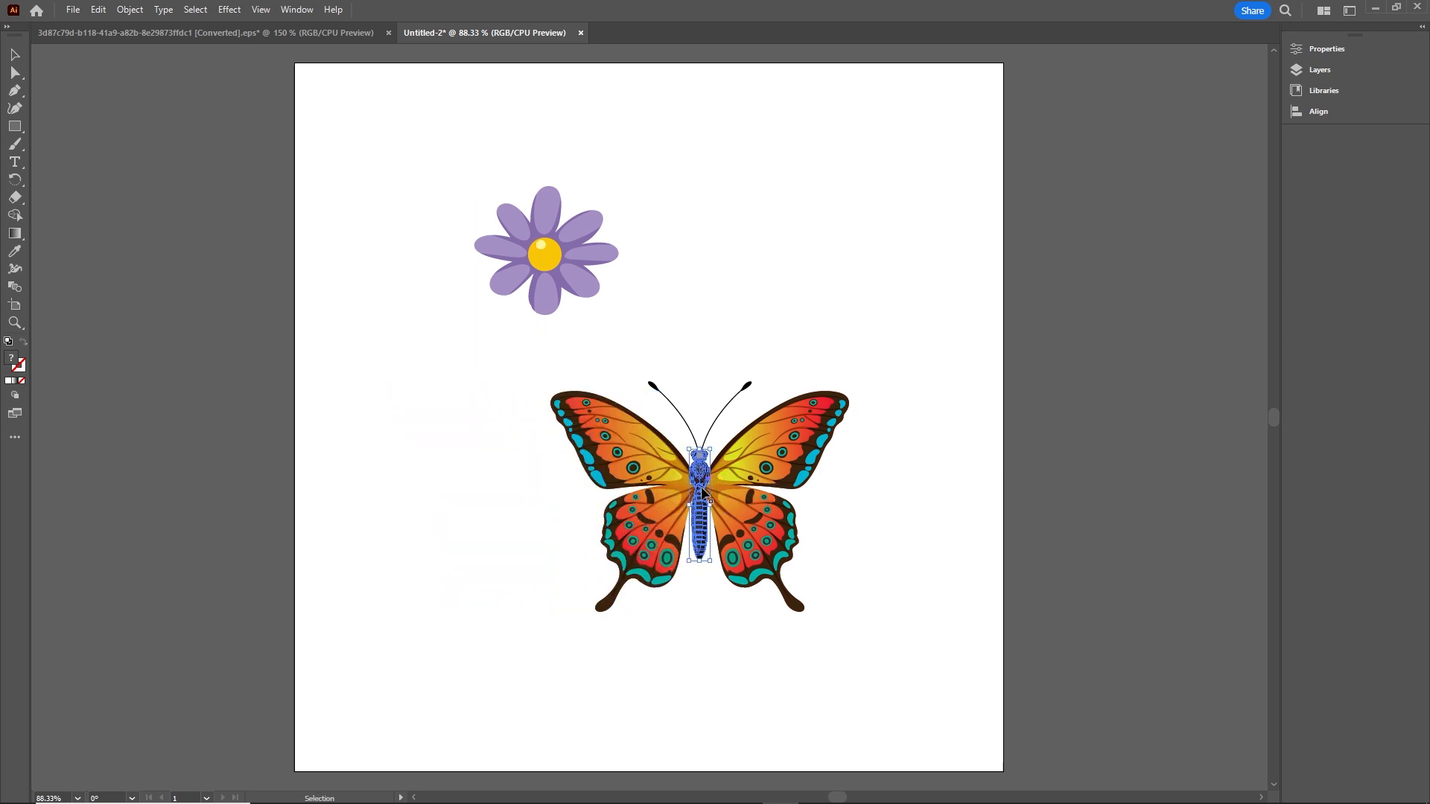
pyautogui.click(788, 463)
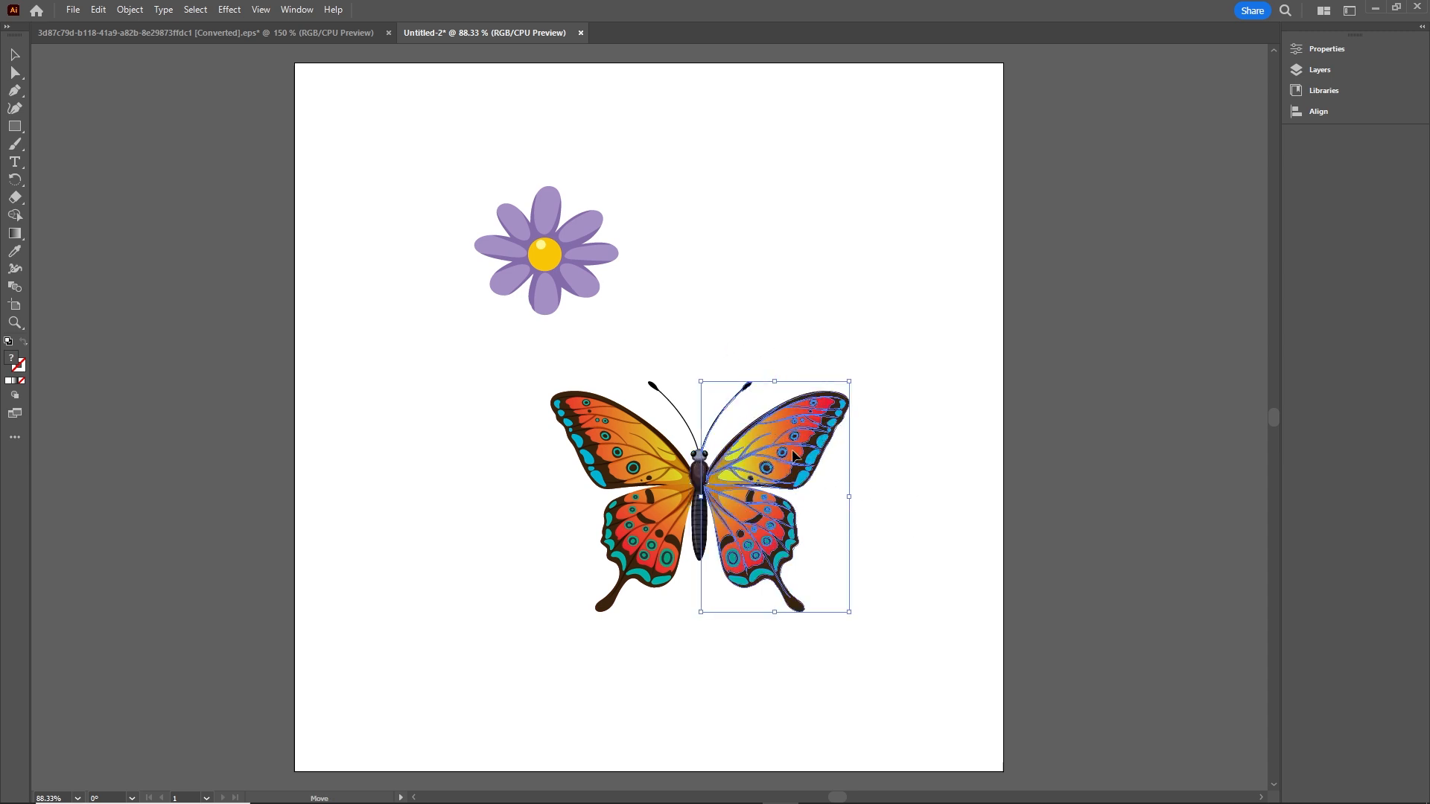
pyautogui.moveTo(794, 456); pyautogui.dragTo(855, 460)
pyautogui.hotkey('ctrl', 'z')
pyautogui.click(852, 408)
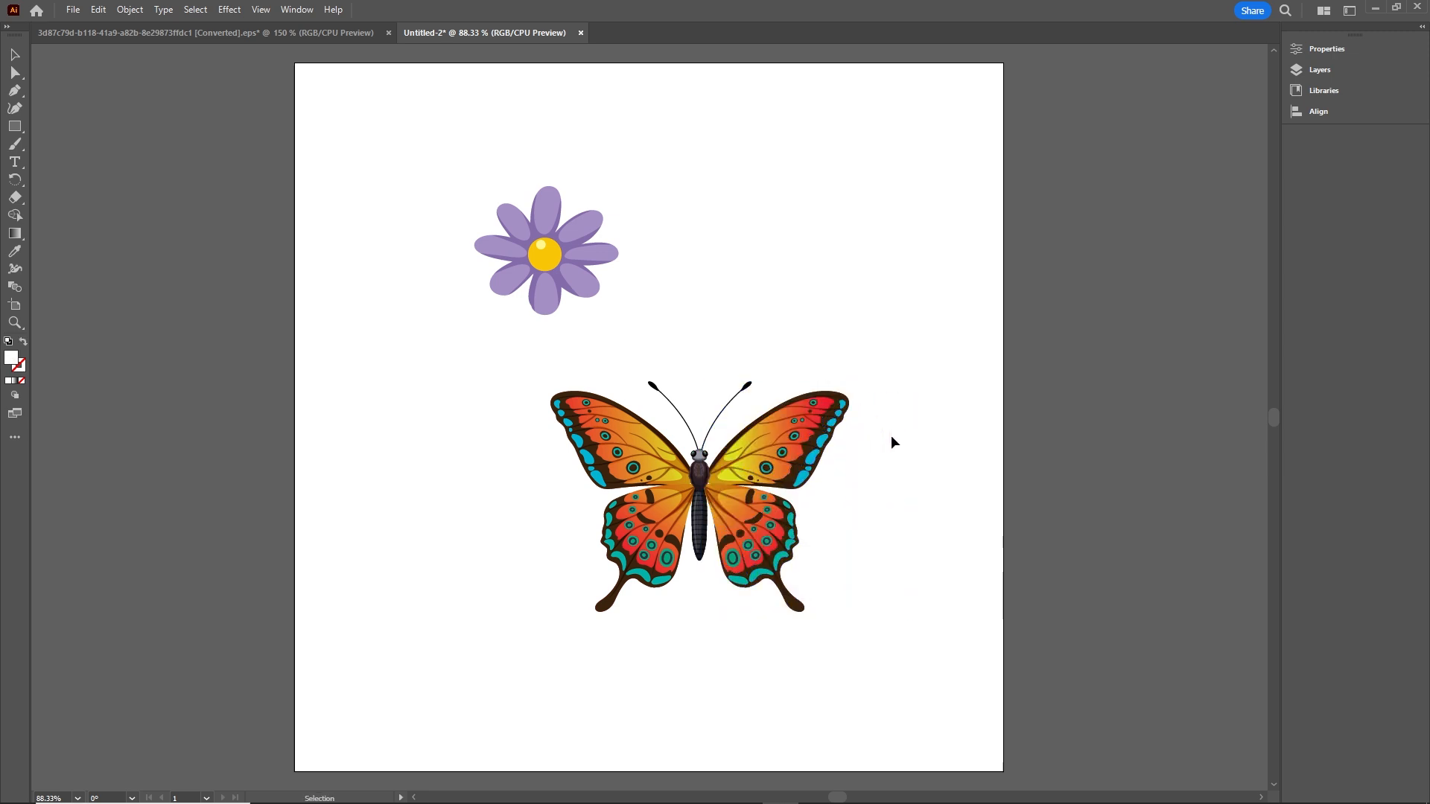
# Ungroup the butterfly's right wing group to separate its upper and lower wings.
pyautogui.click(755, 460)
pyautogui.rightClick(754, 460)
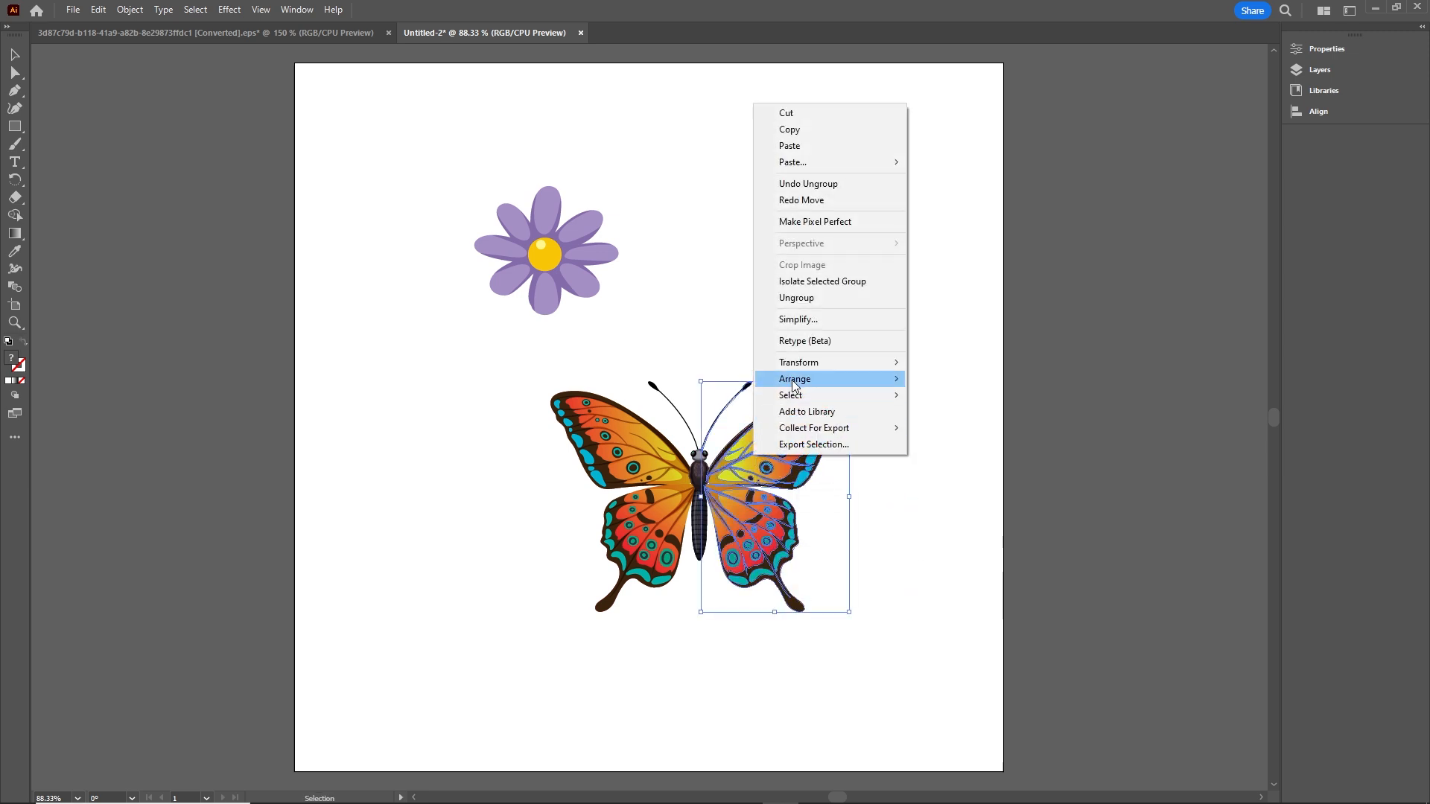
pyautogui.click(811, 302)
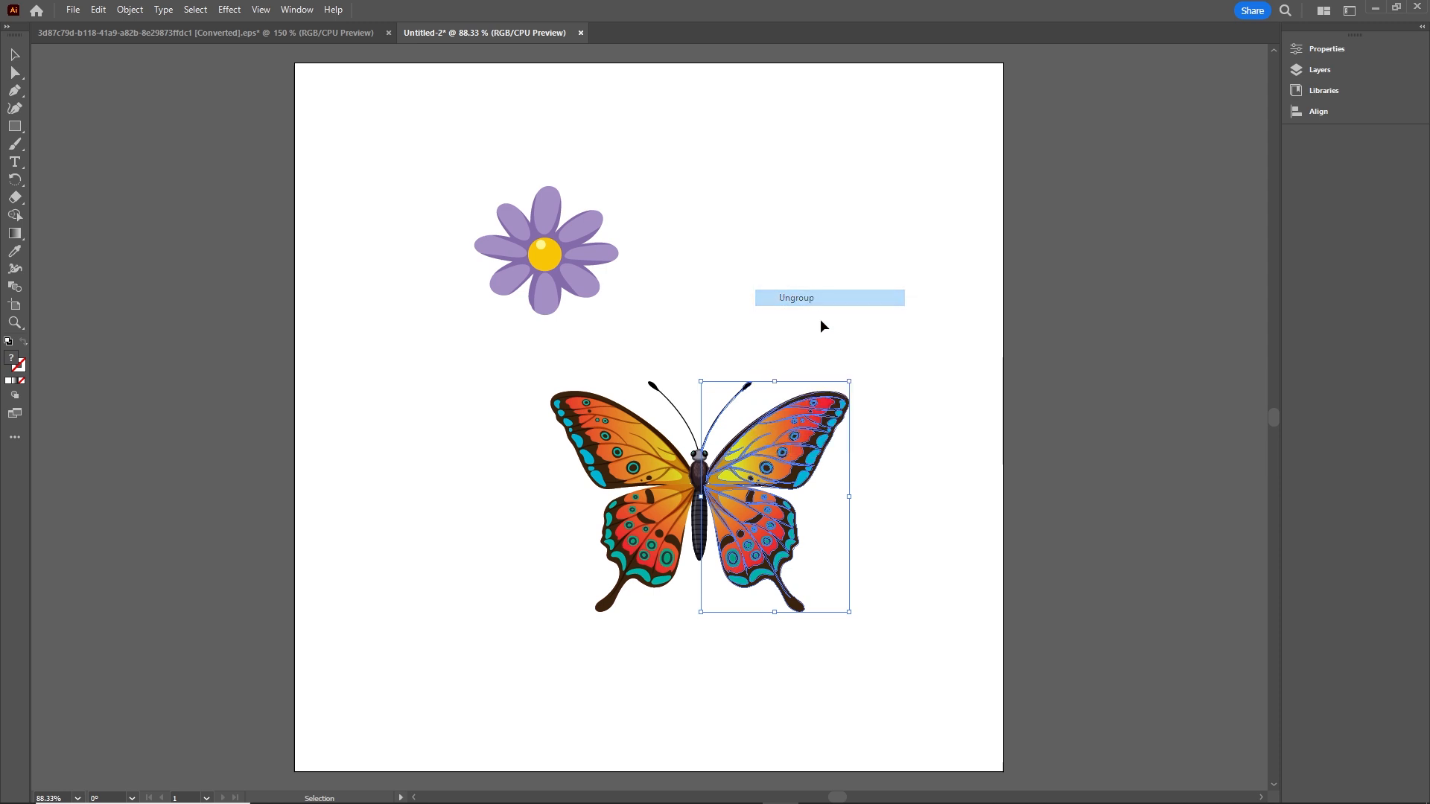
pyautogui.click(940, 552)
# Try moving the upper right wing and its antenna away from the butterfly, and undo the move.
pyautogui.click(800, 469)
pyautogui.moveTo(785, 450); pyautogui.dragTo(849, 400)
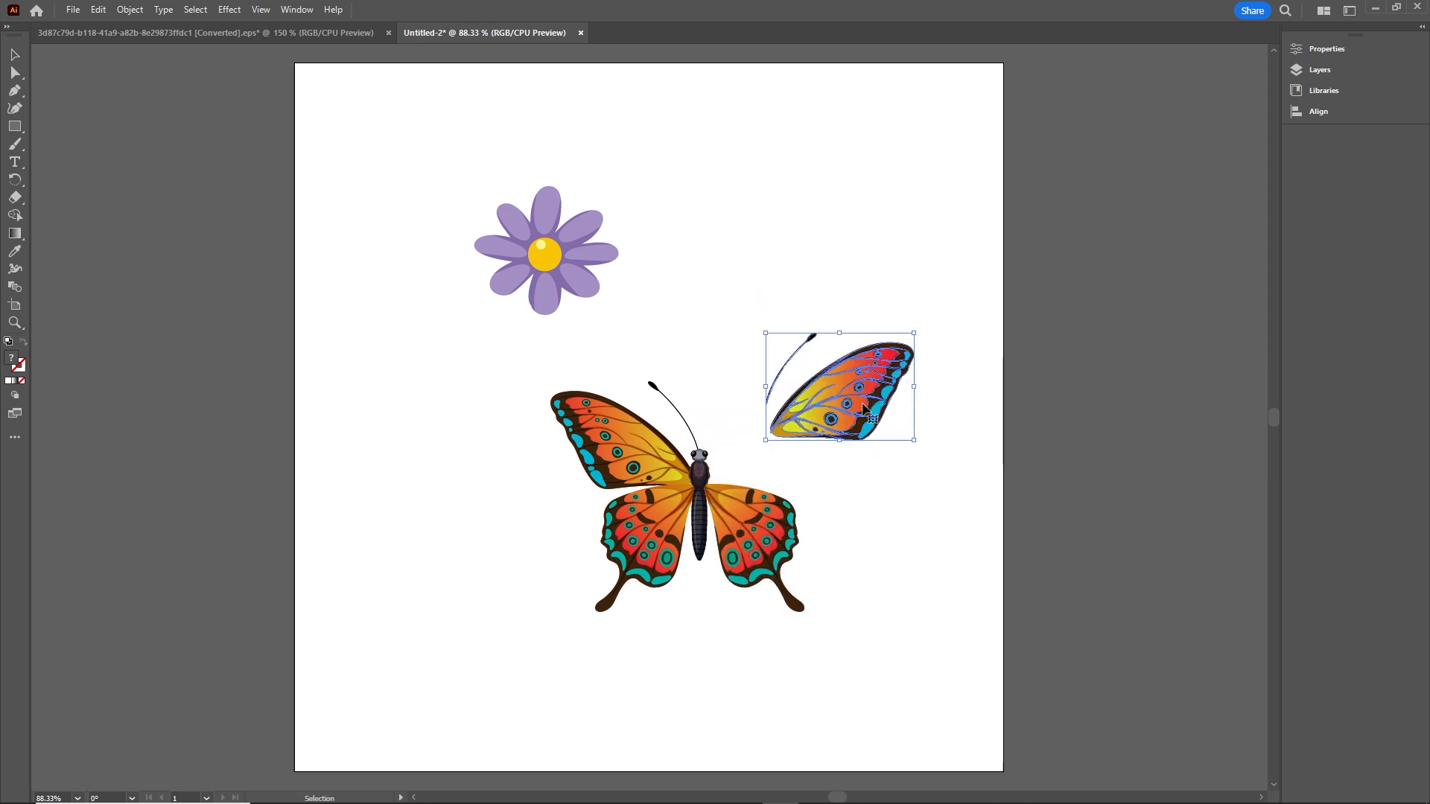
pyautogui.hotkey('ctrl', 'z')
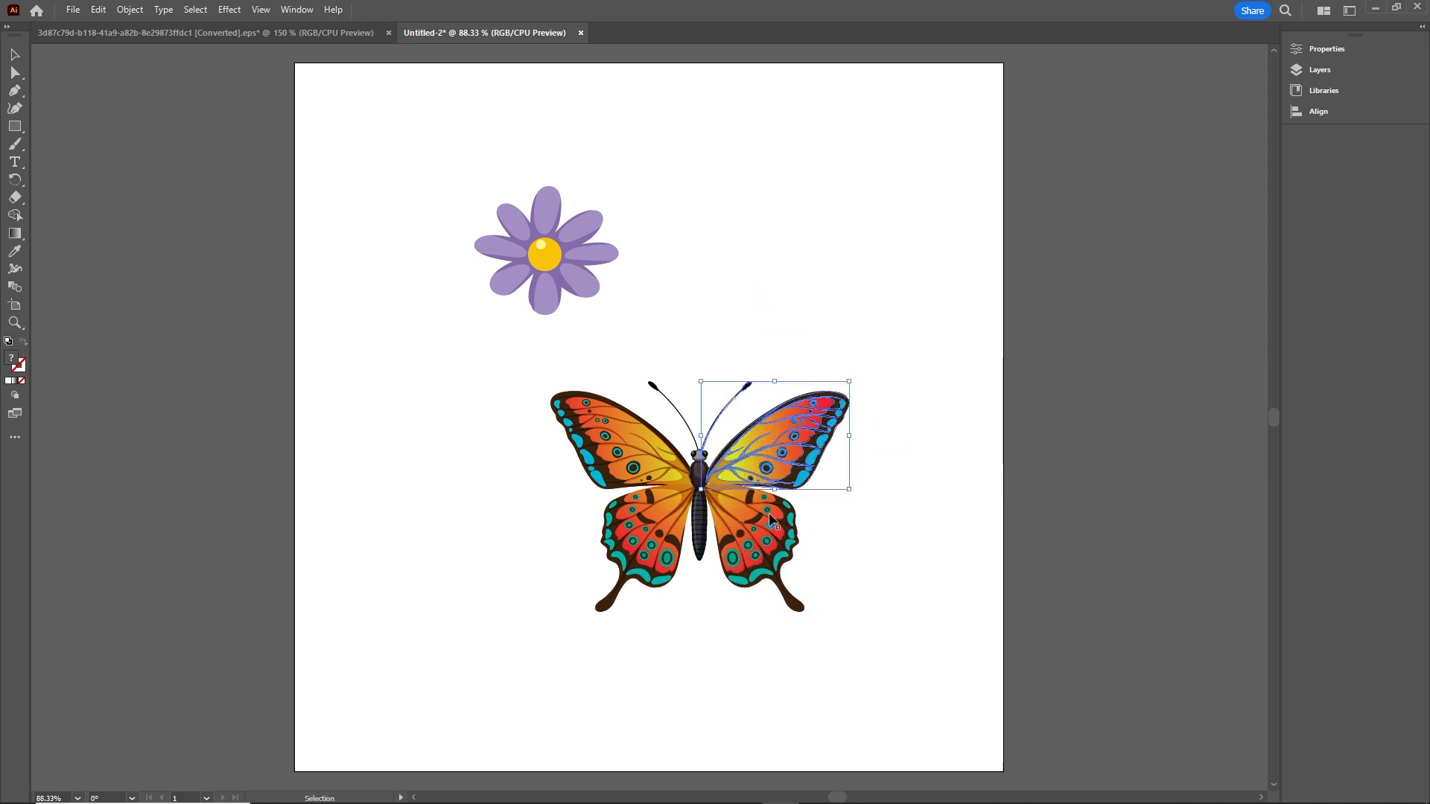
# Ungroup the butterfly's upper right wing so that its antenna is a separate object, and select that antenna.
pyautogui.rightClick(768, 447)
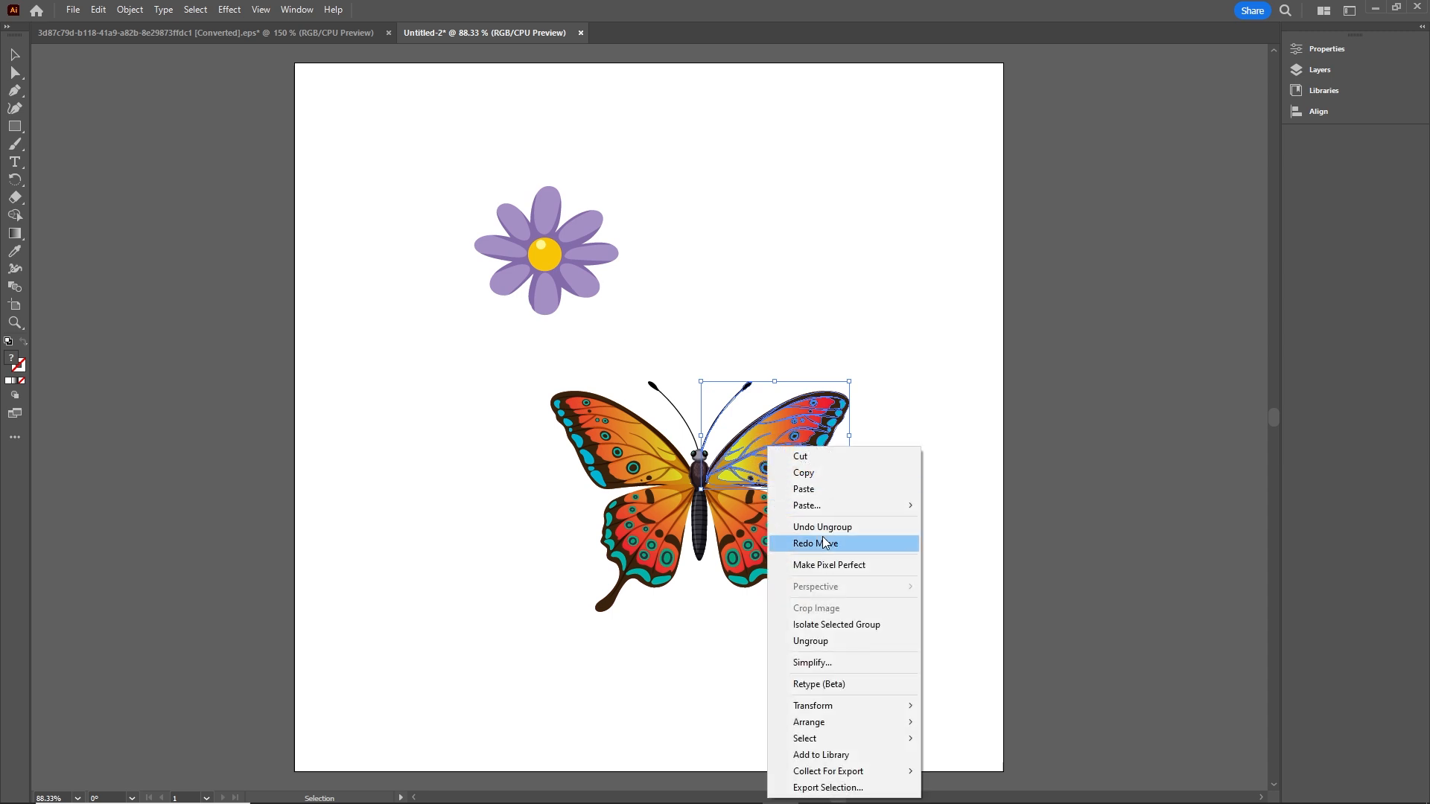
pyautogui.click(819, 641)
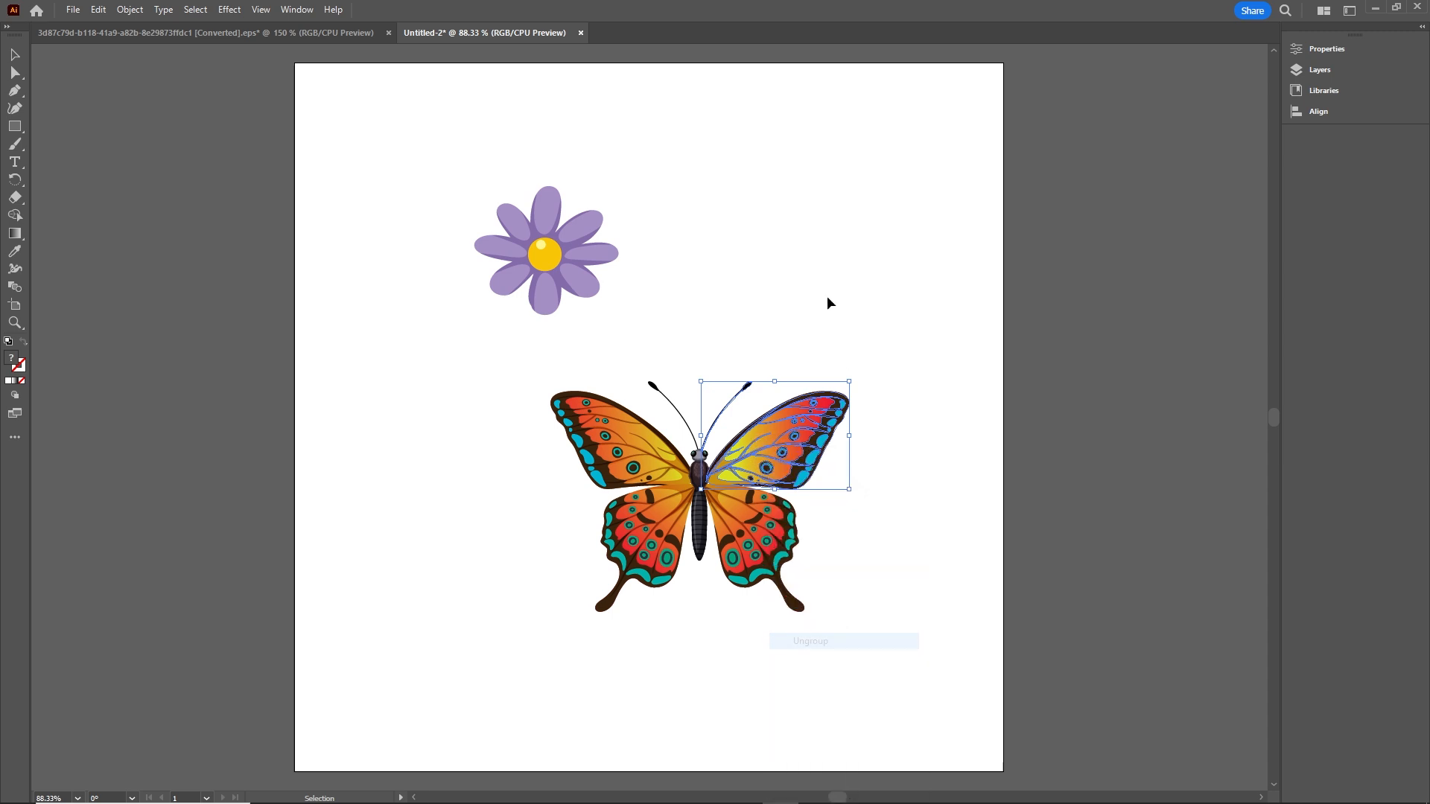
pyautogui.click(827, 292)
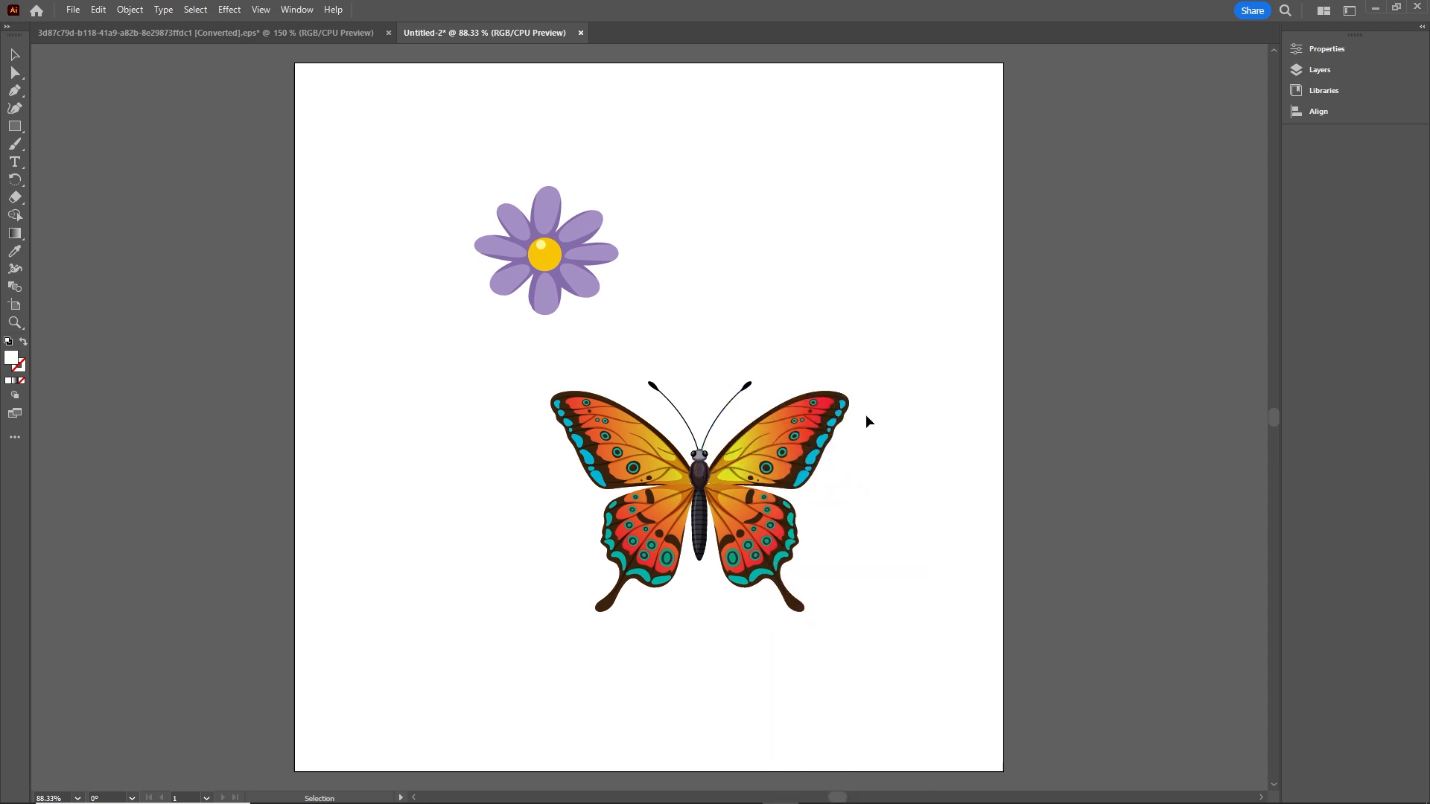
pyautogui.click(748, 392)
# Show the contents of Layer 1 and group the butterfly's body with both antennae.
pyautogui.click(1314, 71)
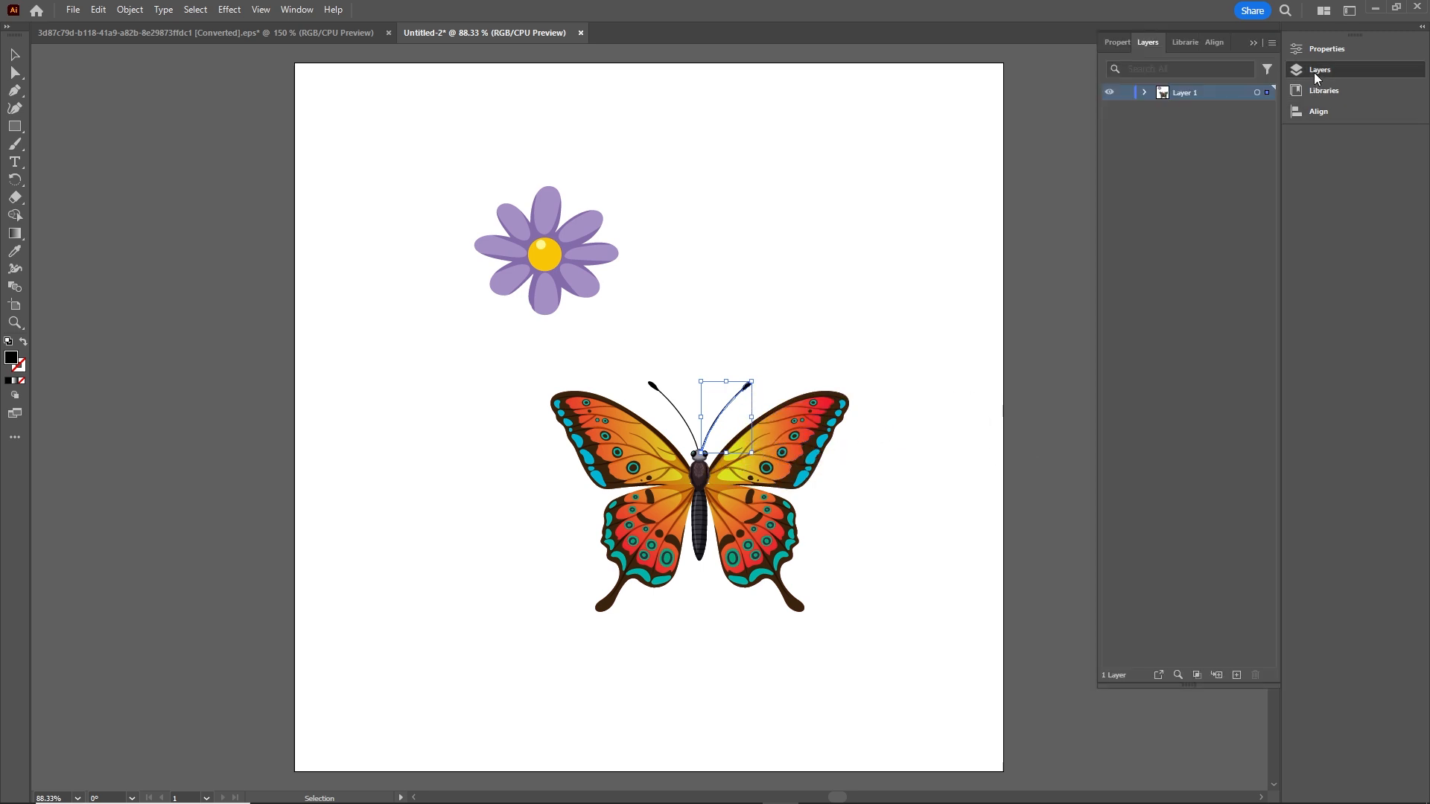
pyautogui.click(1144, 92)
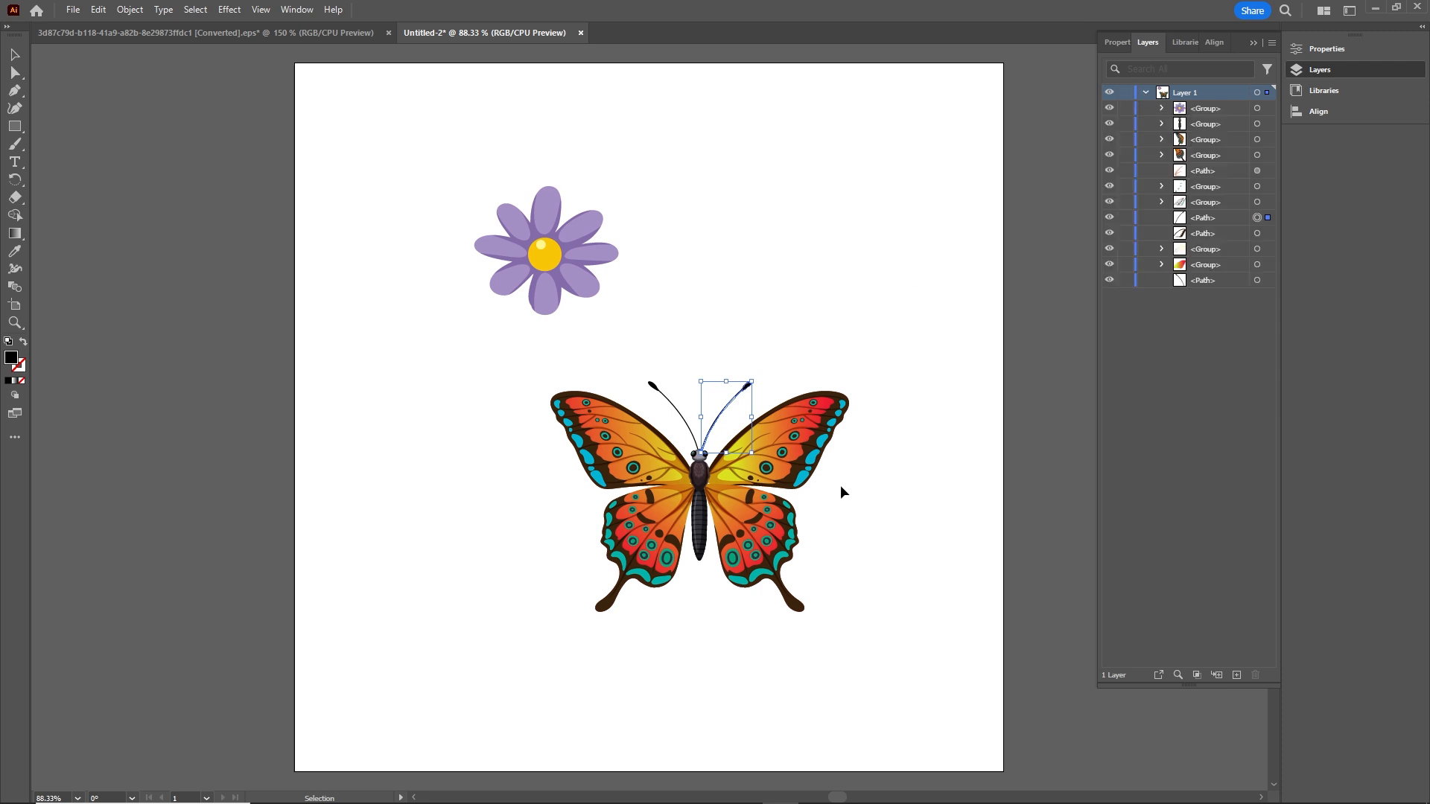
pyautogui.click(700, 483)
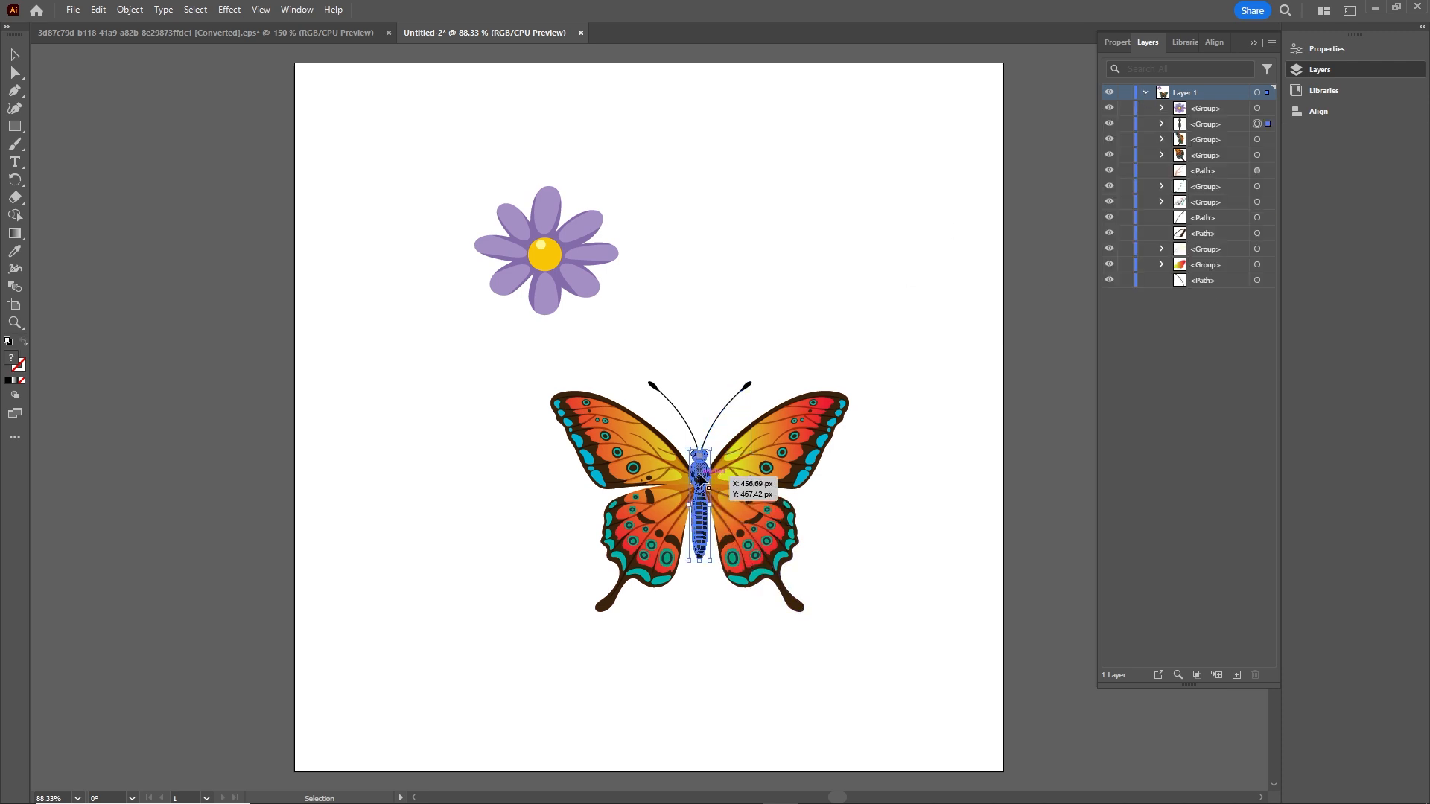
pyautogui.keyDown('shift'); pyautogui.click(745, 387); pyautogui.keyUp('shift')
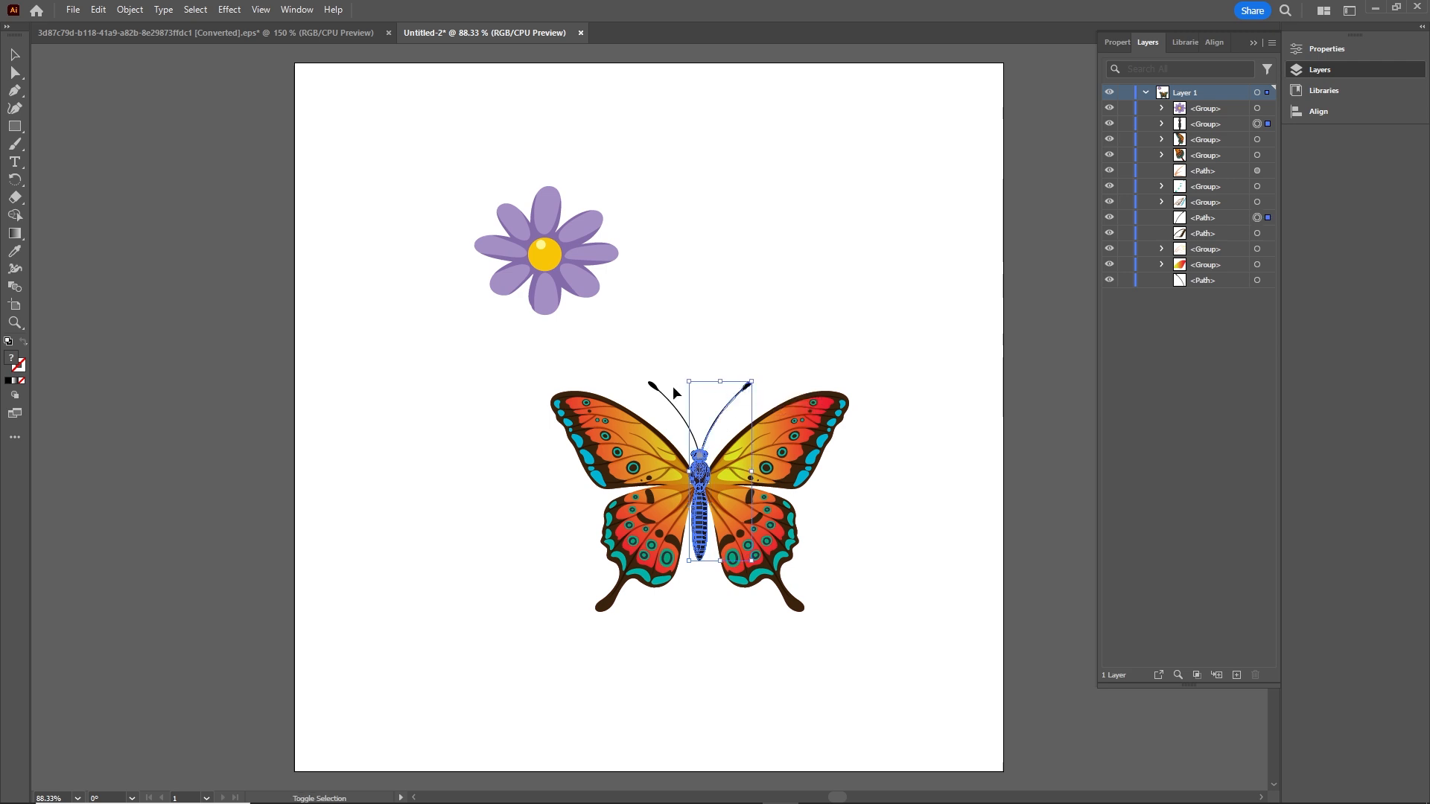
pyautogui.keyDown('shift'); pyautogui.click(652, 386); pyautogui.keyUp('shift')
pyautogui.hotkey('ctrl', 'g')
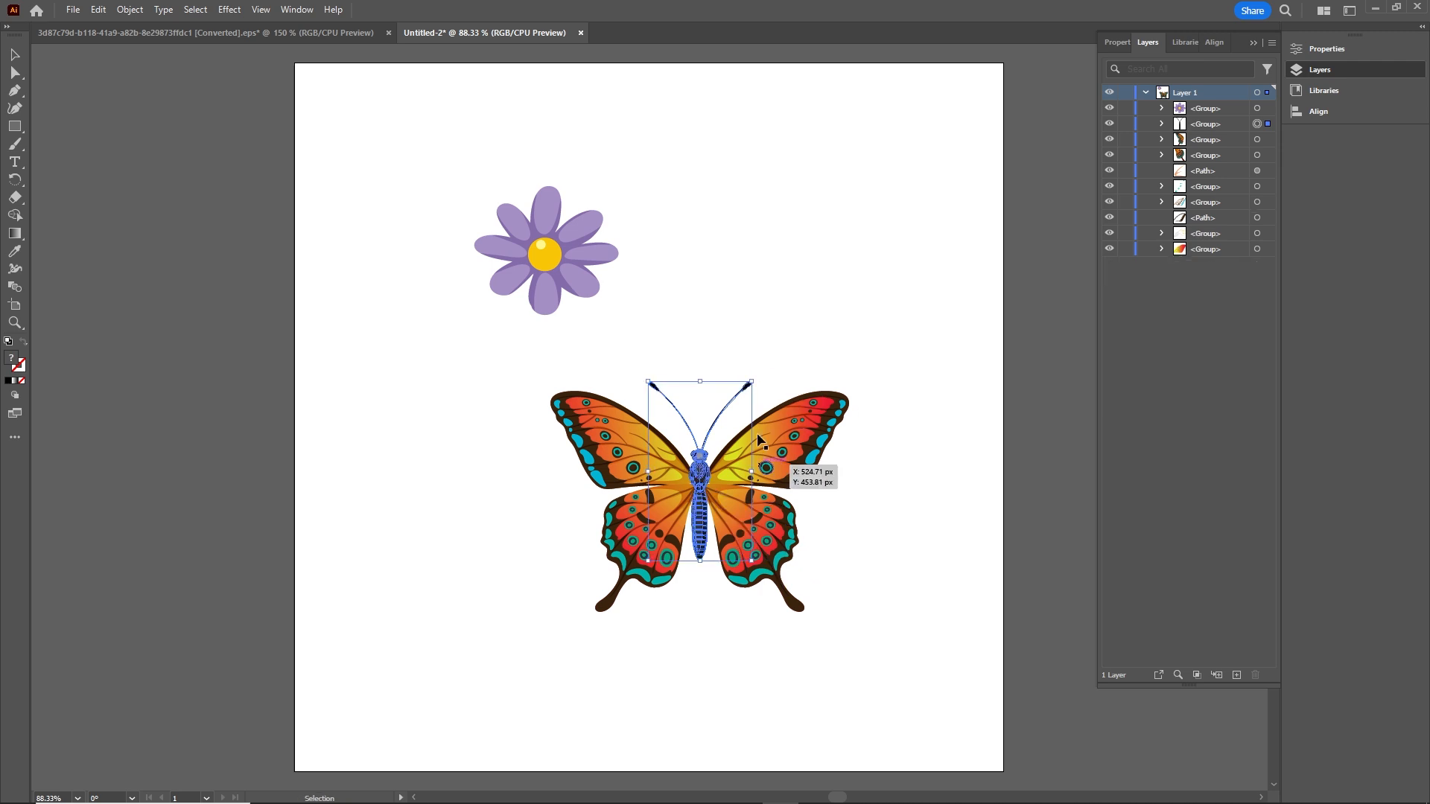
# Hide the body-and-antennae group and the left wing group, leaving the right wing pieces and the flower visible.
pyautogui.click(735, 341)
pyautogui.click(708, 474)
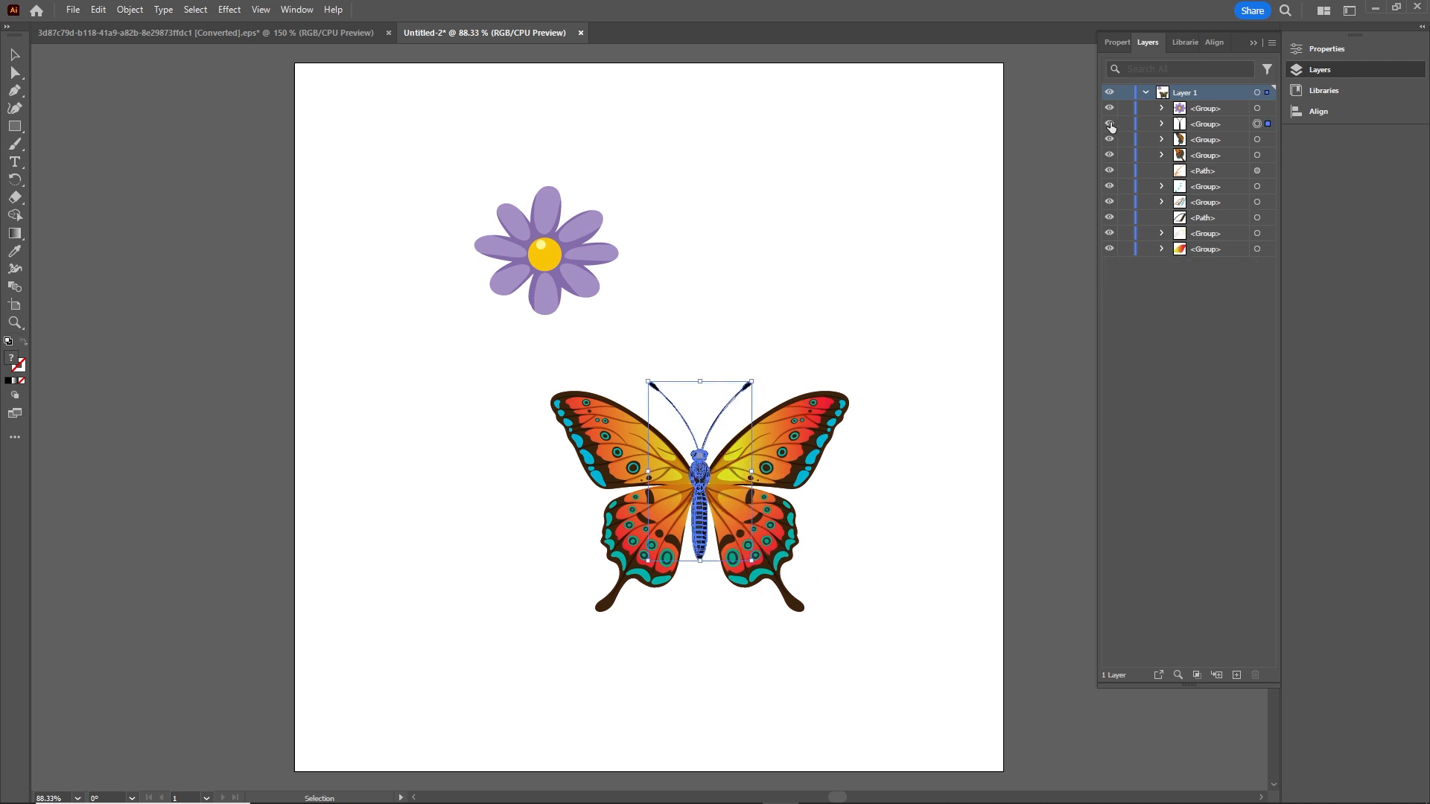
pyautogui.click(876, 225)
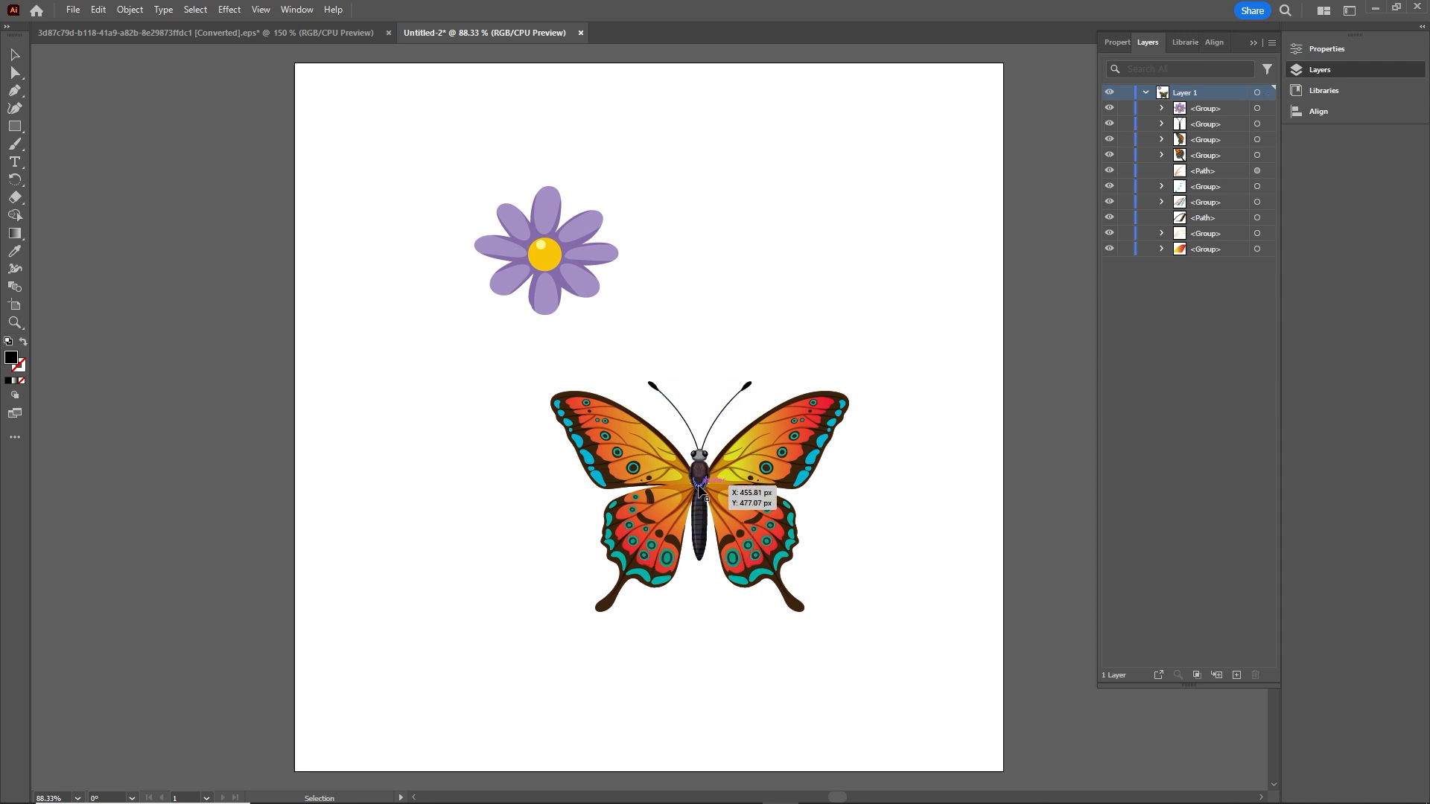
pyautogui.click(701, 492)
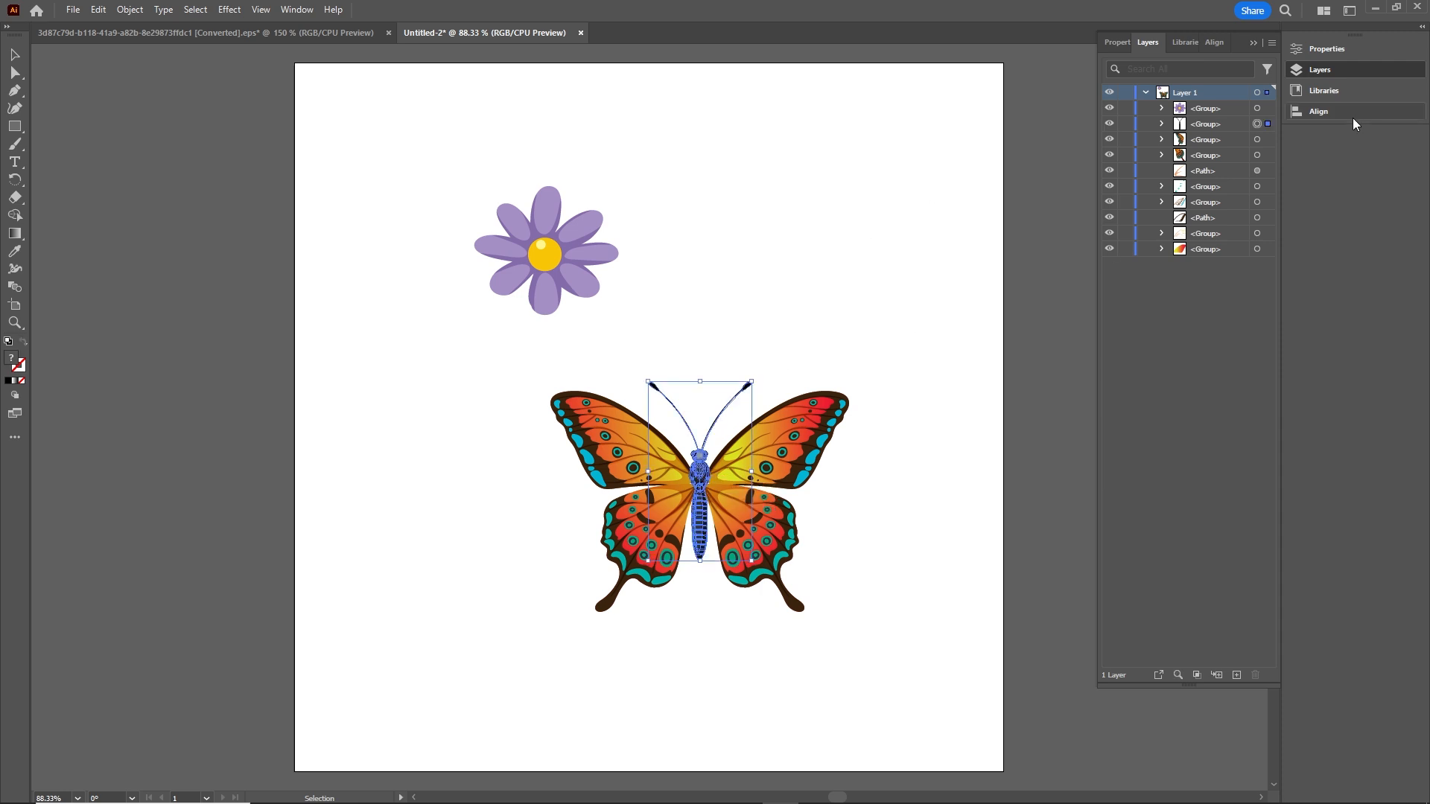
pyautogui.click(1110, 124)
pyautogui.click(632, 456)
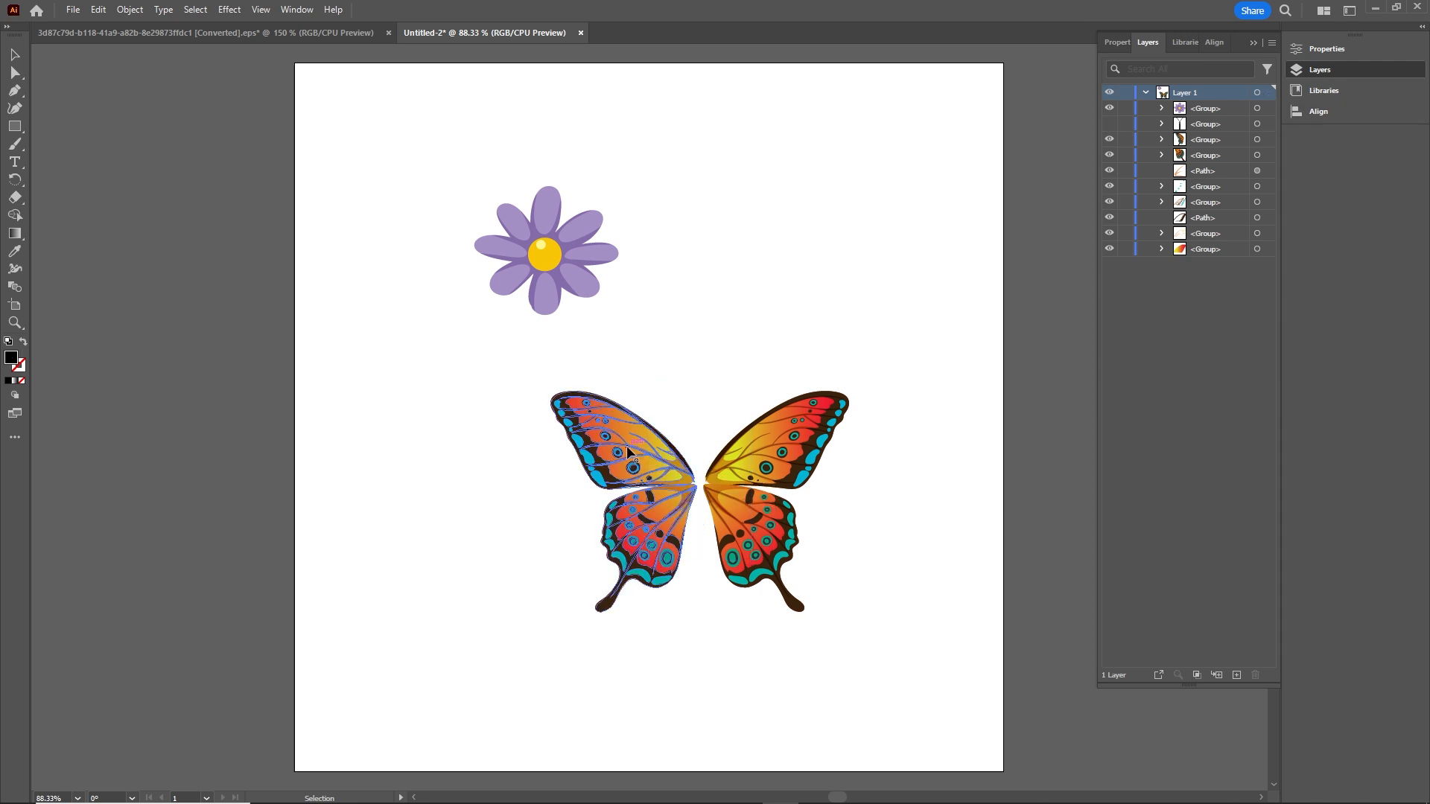
pyautogui.click(1109, 140)
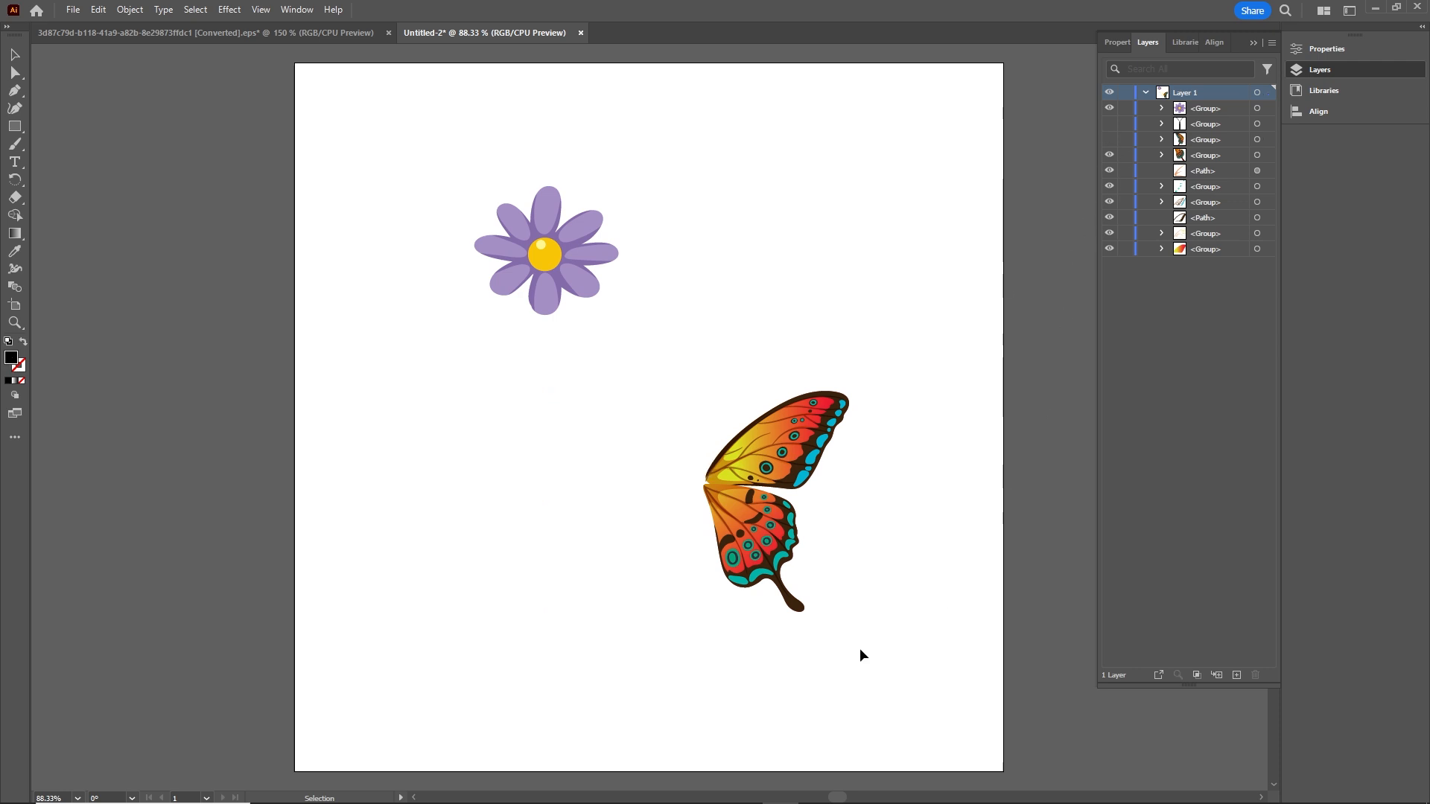
# Group all the right wing pieces together and show the body and left wing groups again.
pyautogui.moveTo(860, 655); pyautogui.dragTo(682, 317)
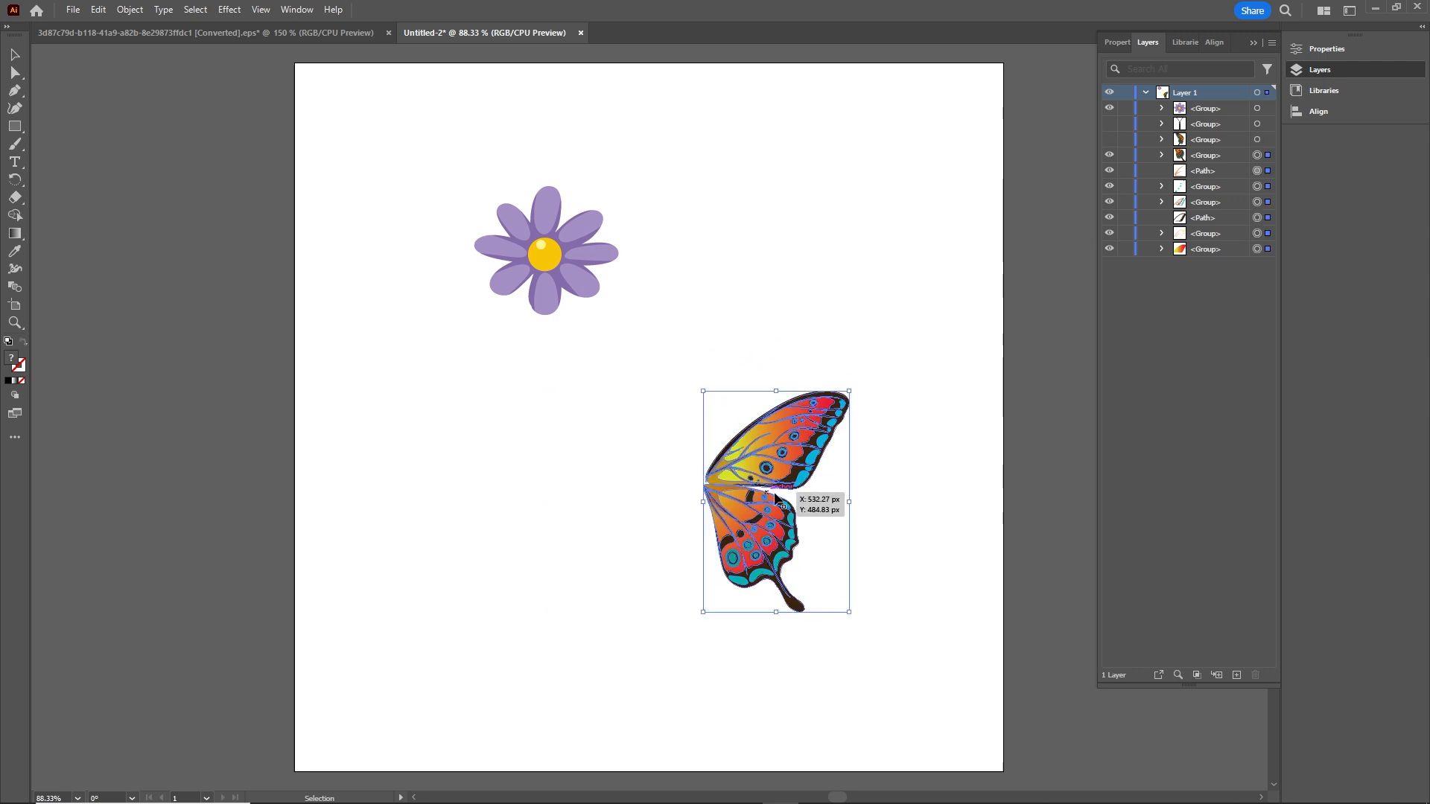
pyautogui.hotkey('ctrl', 'g')
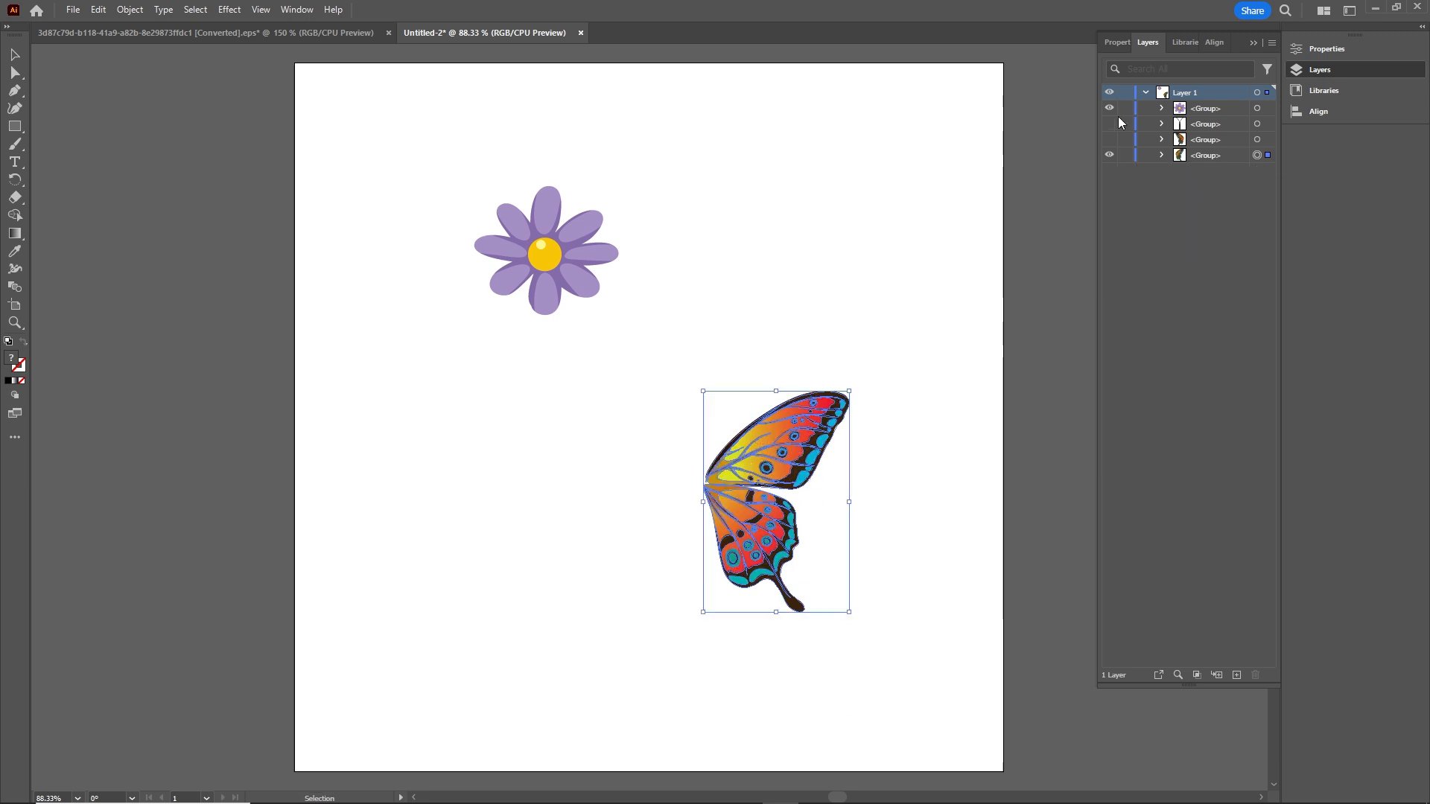
pyautogui.moveTo(1109, 123); pyautogui.dragTo(1110, 140)
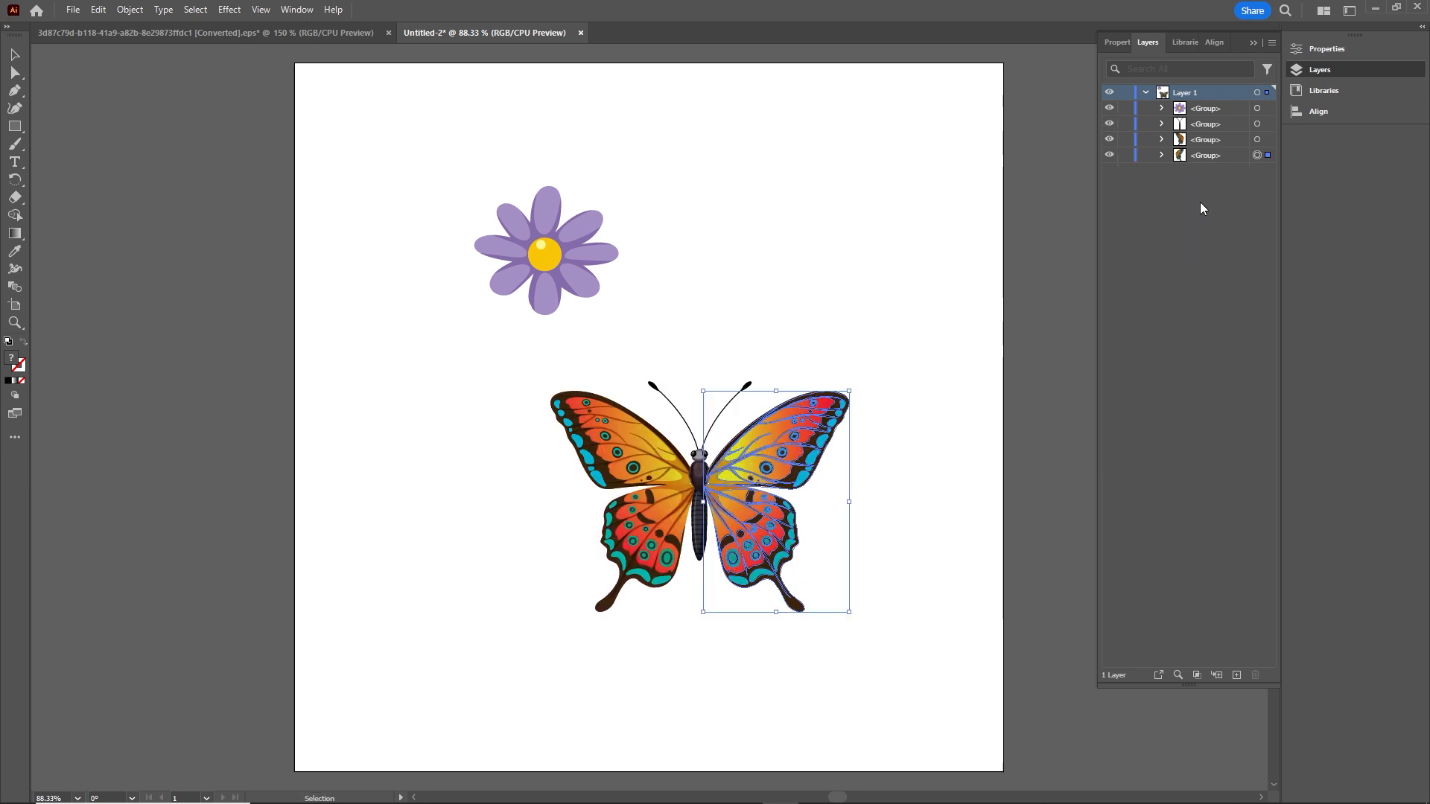
# Check the flower, body, left wing and right wing groups by hiding and showing each one in turn.
pyautogui.click(1109, 108)
pyautogui.click(1109, 109)
pyautogui.click(1110, 124)
pyautogui.click(1110, 124)
pyautogui.click(1109, 138)
pyautogui.click(1110, 139)
pyautogui.click(1110, 155)
pyautogui.click(1111, 155)
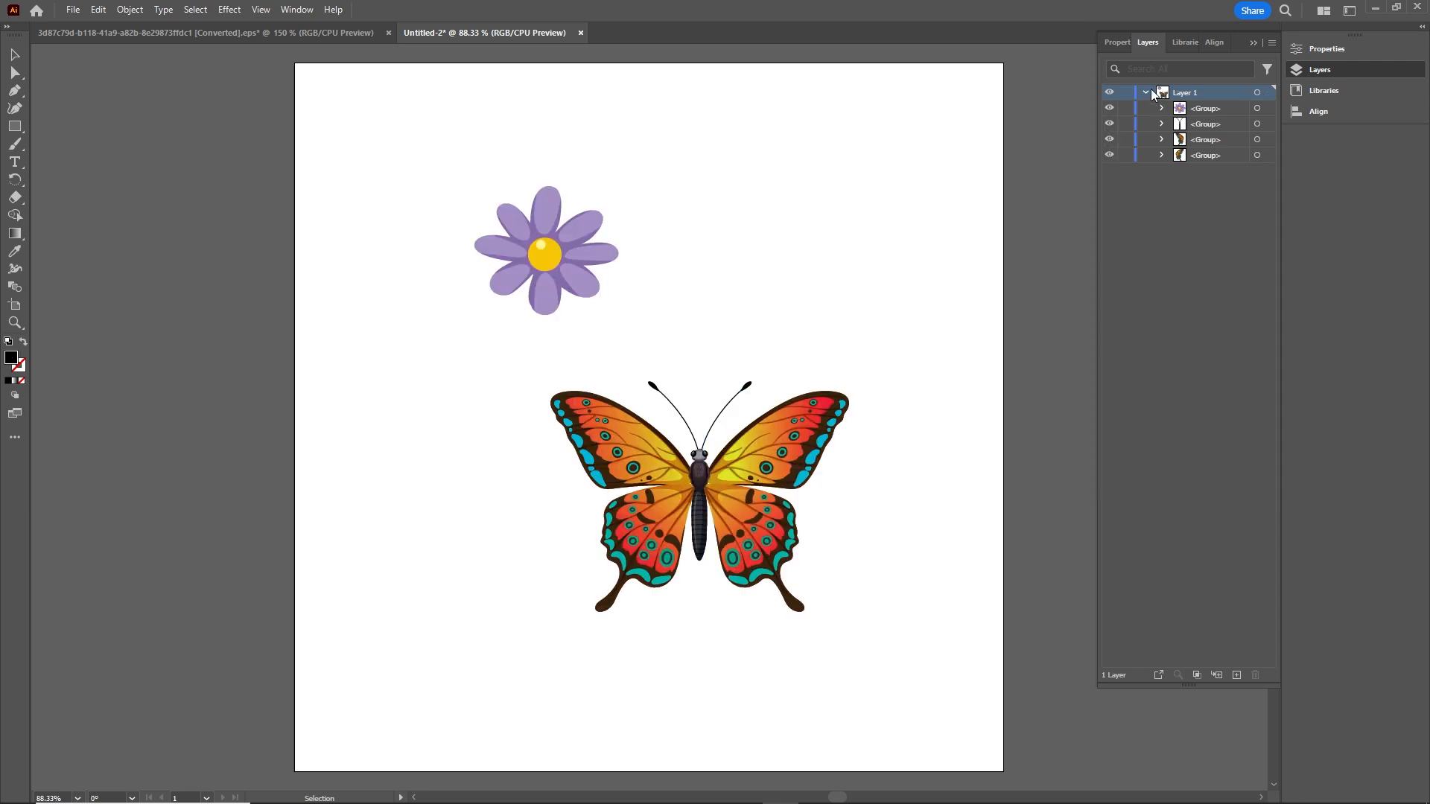
# Release the groups in Layer 1 to separate layers using Release to Layers (Sequence).
pyautogui.click(1146, 91)
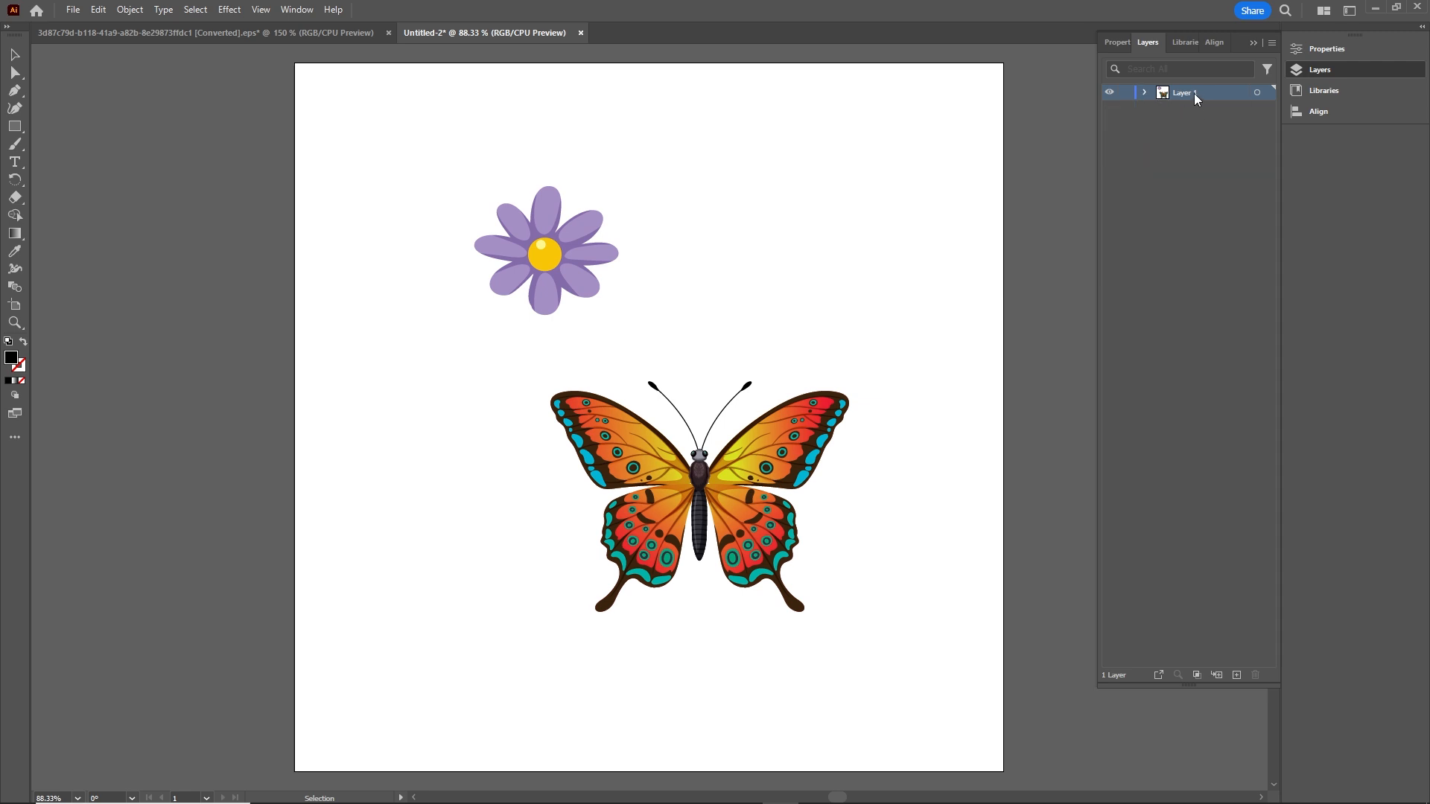
pyautogui.click(1272, 42)
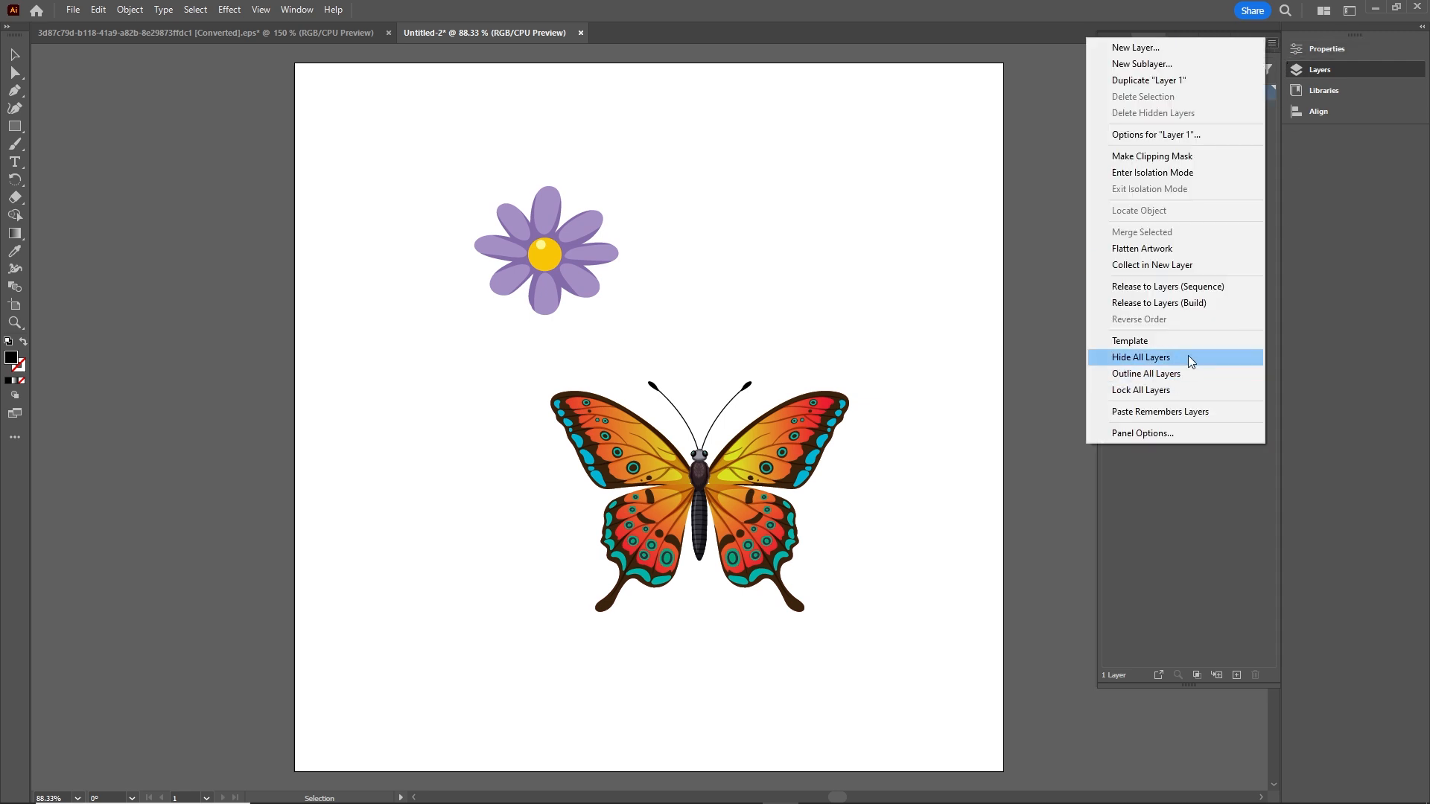
pyautogui.click(1187, 289)
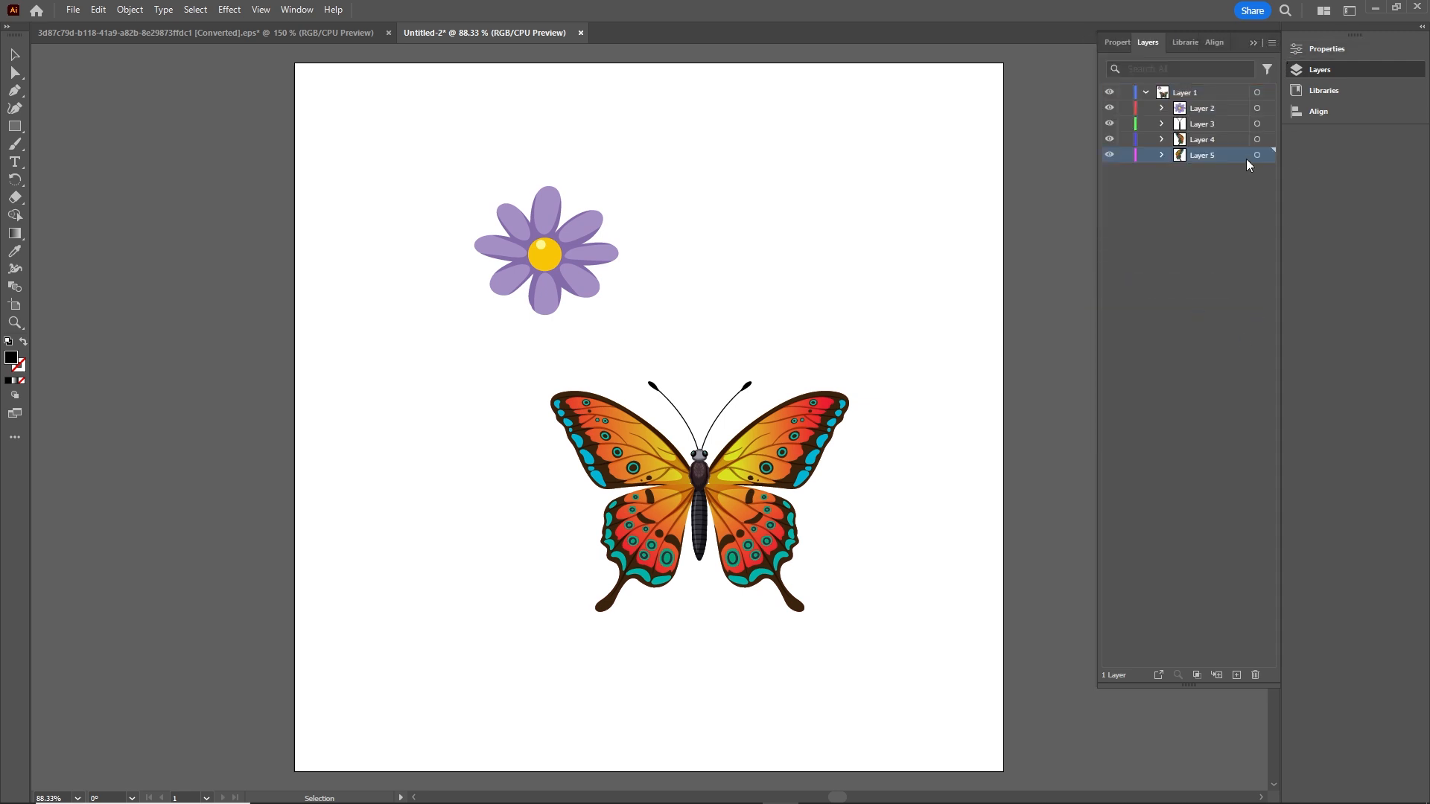
# Move Layer 2 through Layer 5 out of Layer 1 to the top level, and delete the empty Layer 1.
pyautogui.click(1205, 114)
pyautogui.keyDown('shift'); pyautogui.click(1204, 158); pyautogui.keyUp('shift')
pyautogui.moveTo(1201, 125); pyautogui.dragTo(1190, 216)
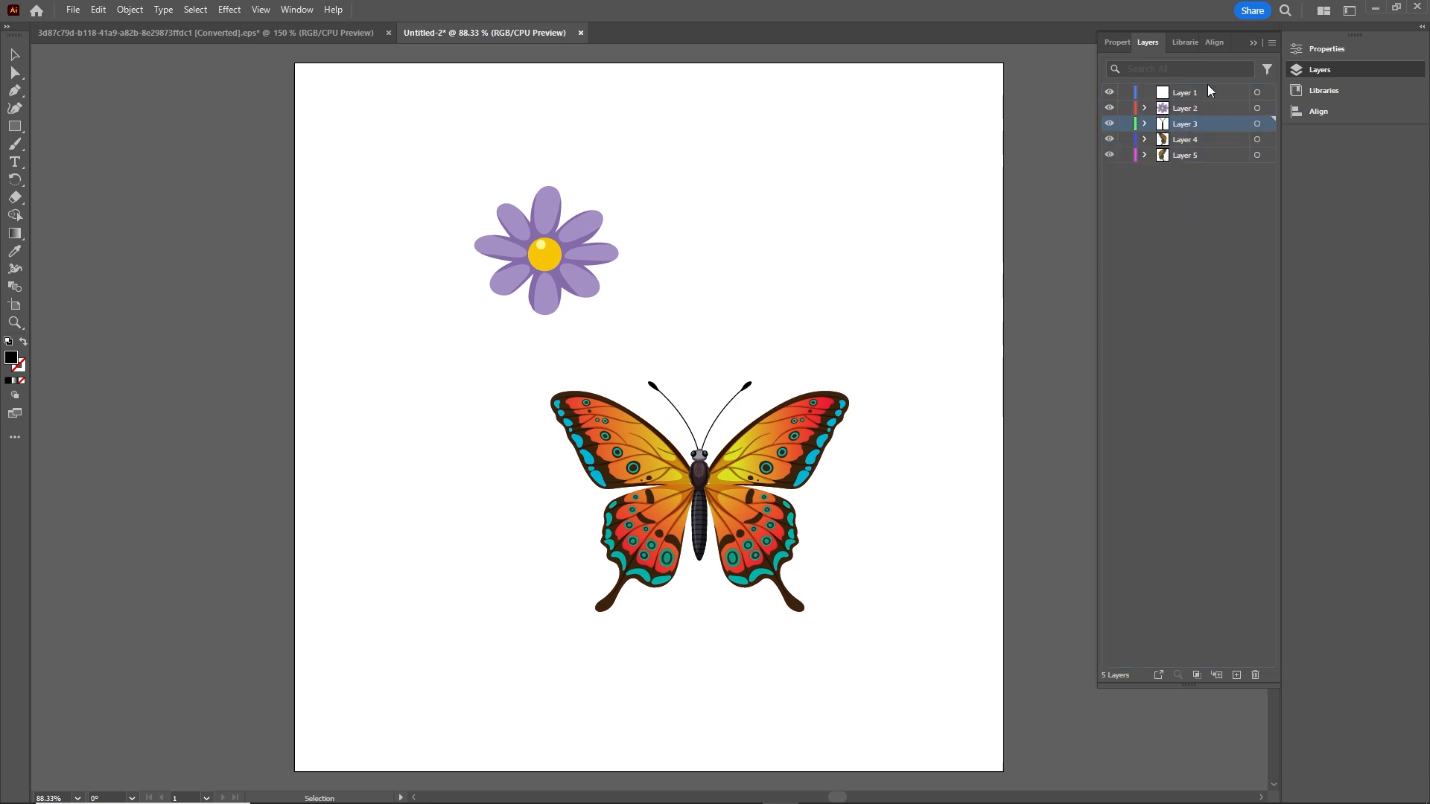
pyautogui.click(1190, 95)
pyautogui.click(1255, 675)
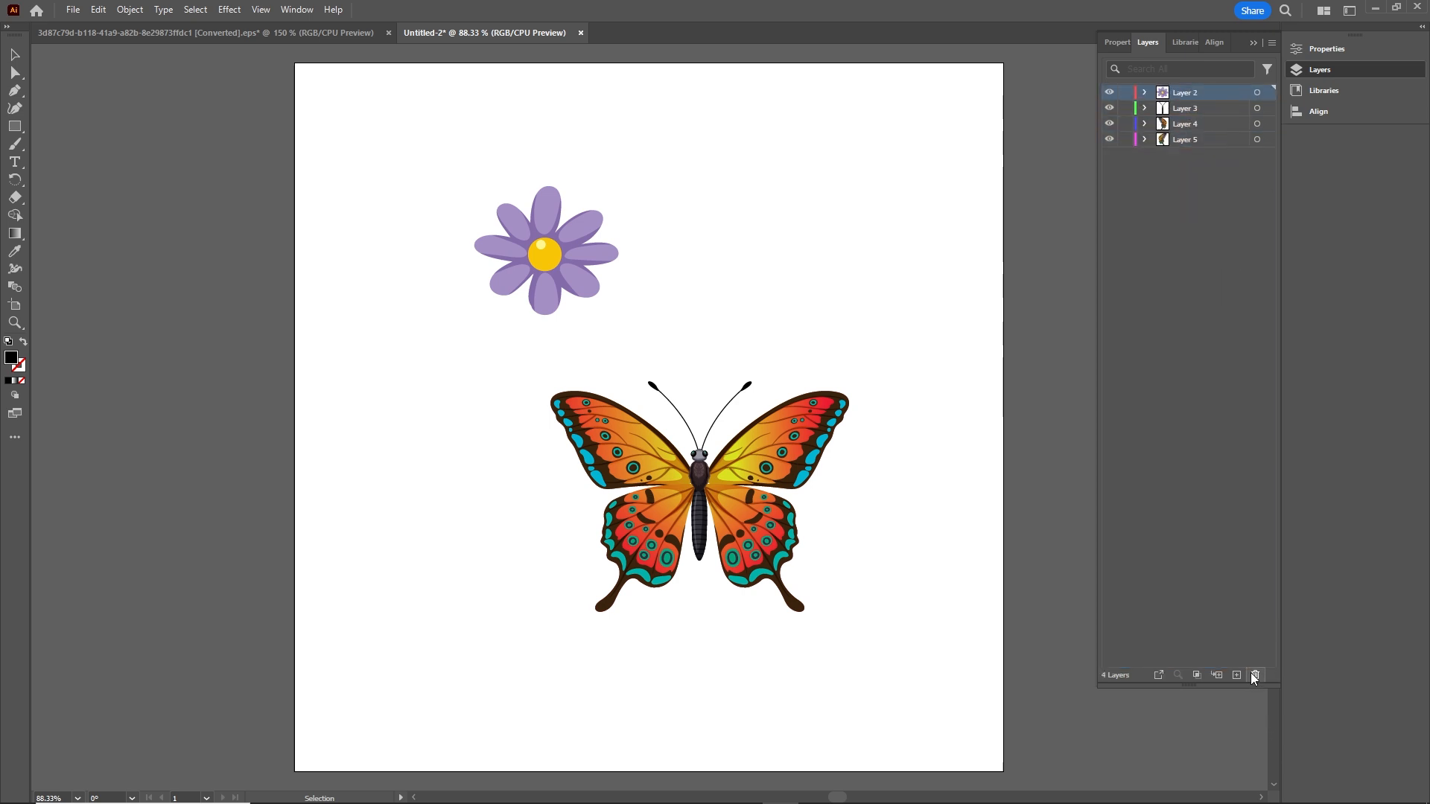
pyautogui.click(1254, 44)
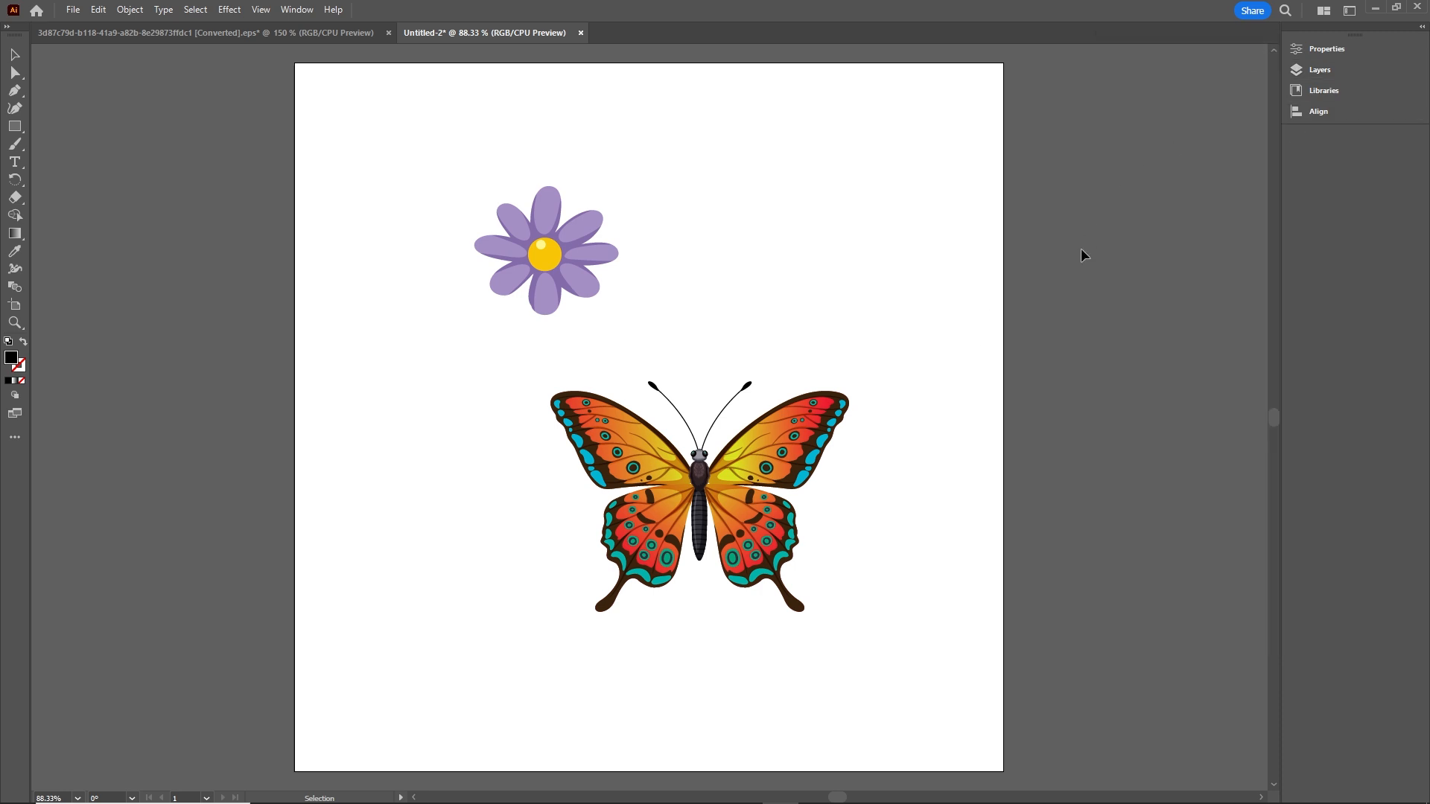
# Start saving the document and create a folder named ai inside the tutorial folder of 06 butterfly.
pyautogui.hotkey('ctrl', 's')
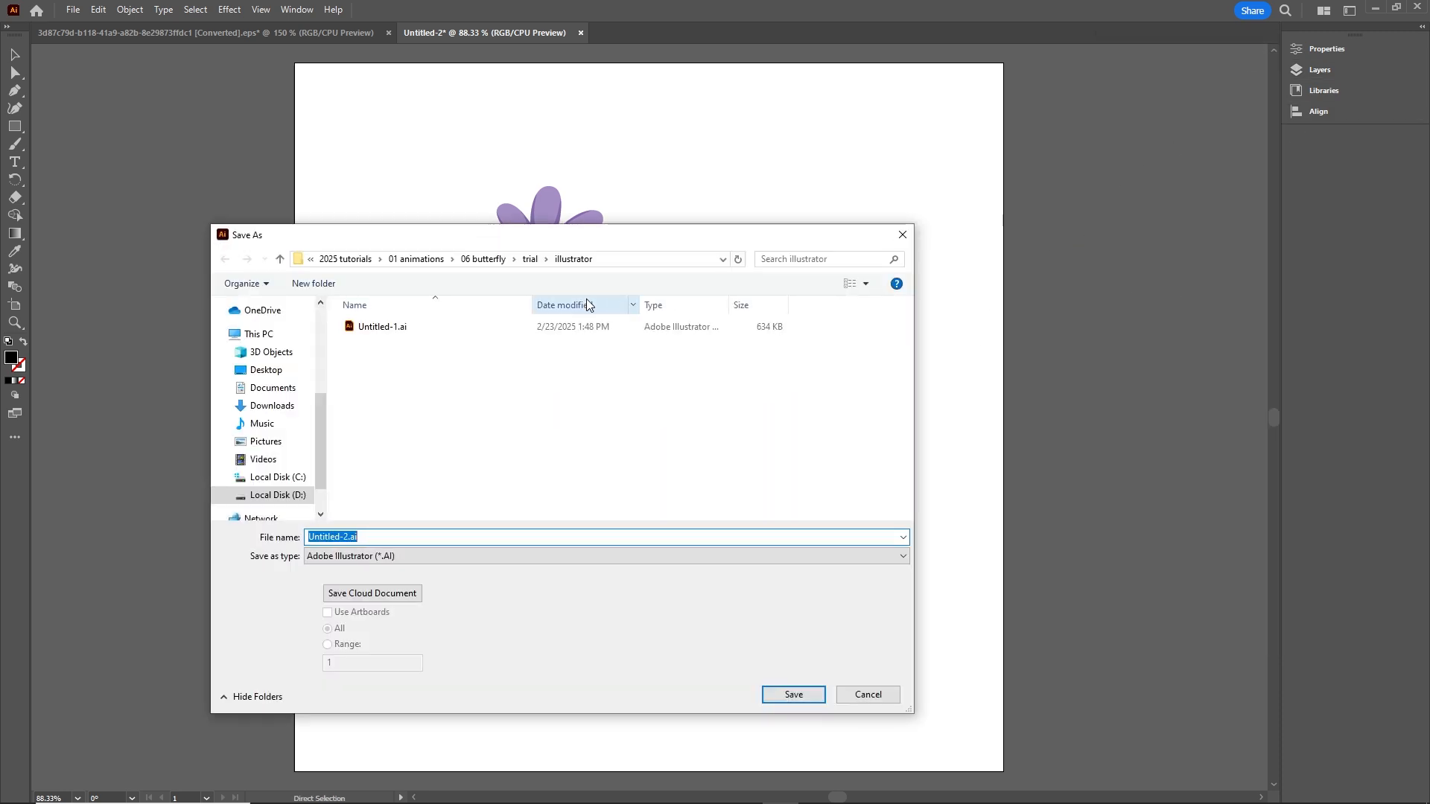
pyautogui.click(483, 260)
pyautogui.doubleClick(372, 453)
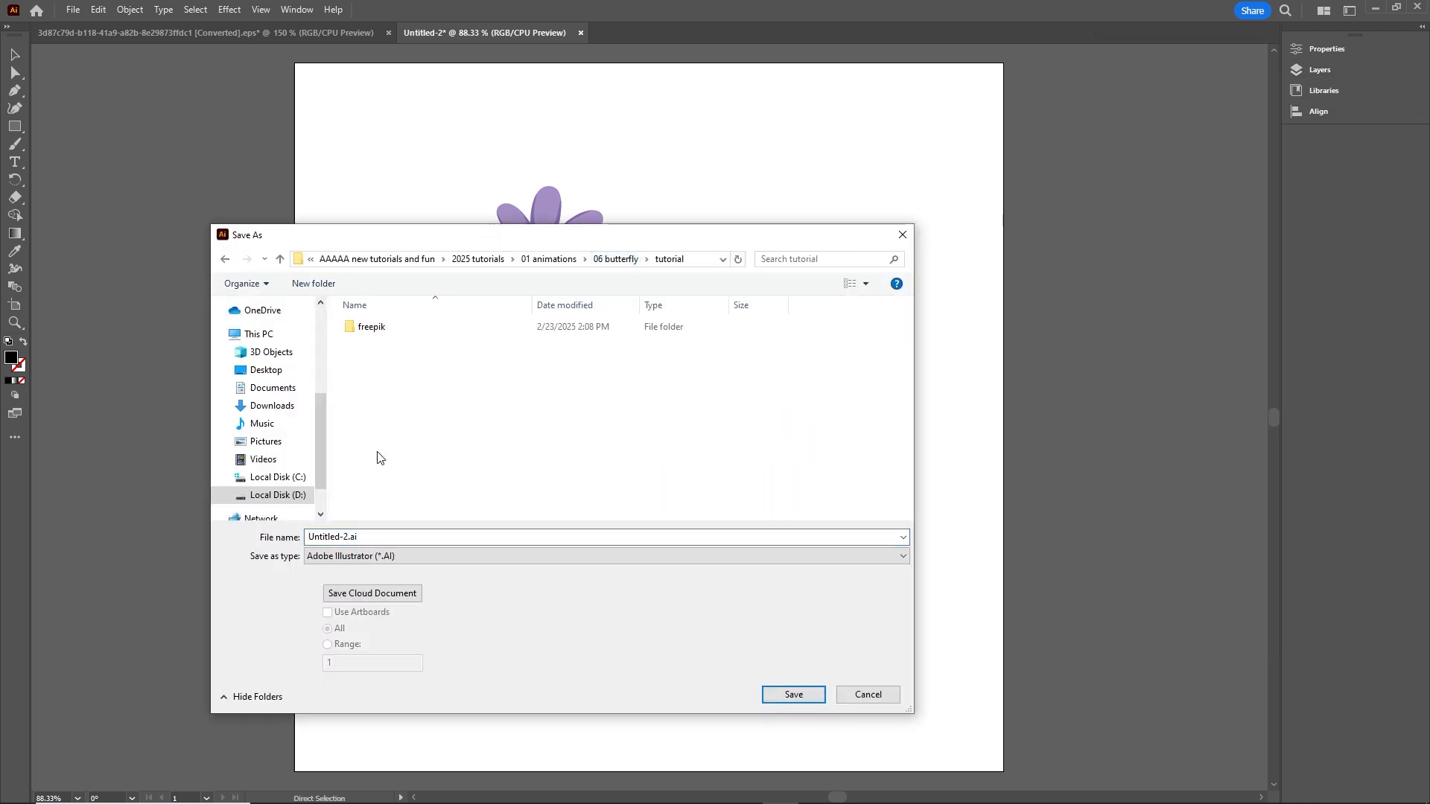
pyautogui.rightClick(377, 370)
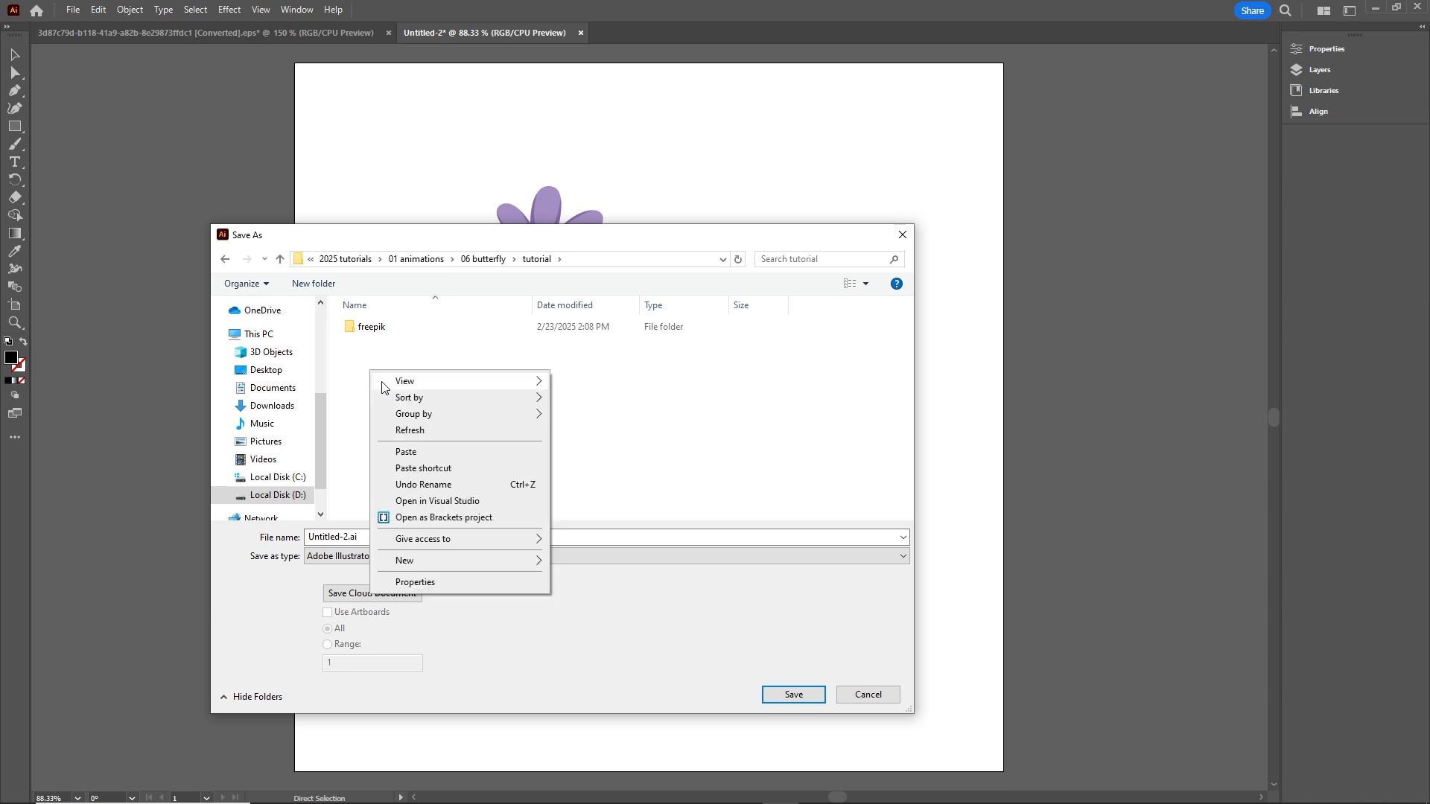
pyautogui.moveTo(491, 560)
pyautogui.click(582, 563)
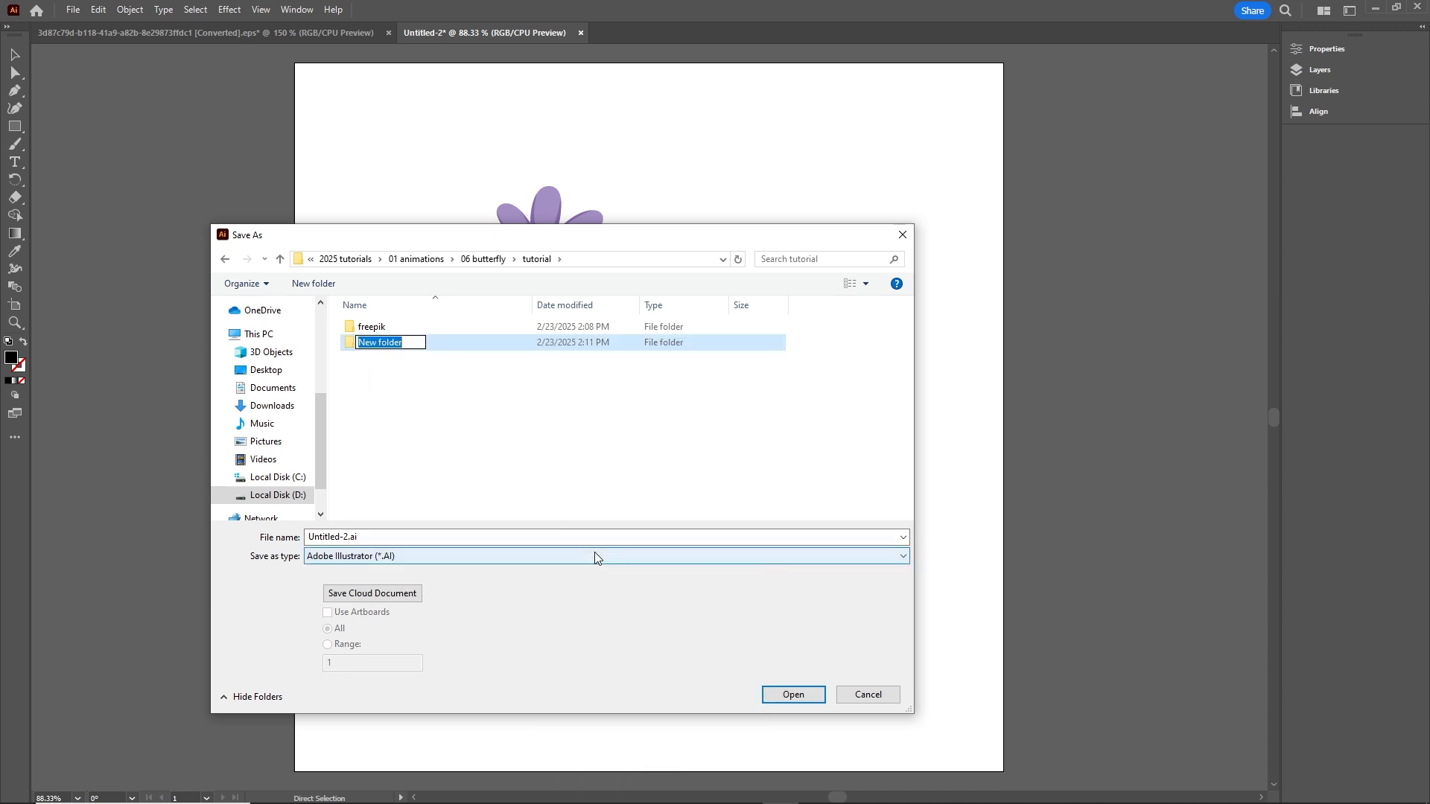
pyautogui.write('ai')
pyautogui.press('Return')
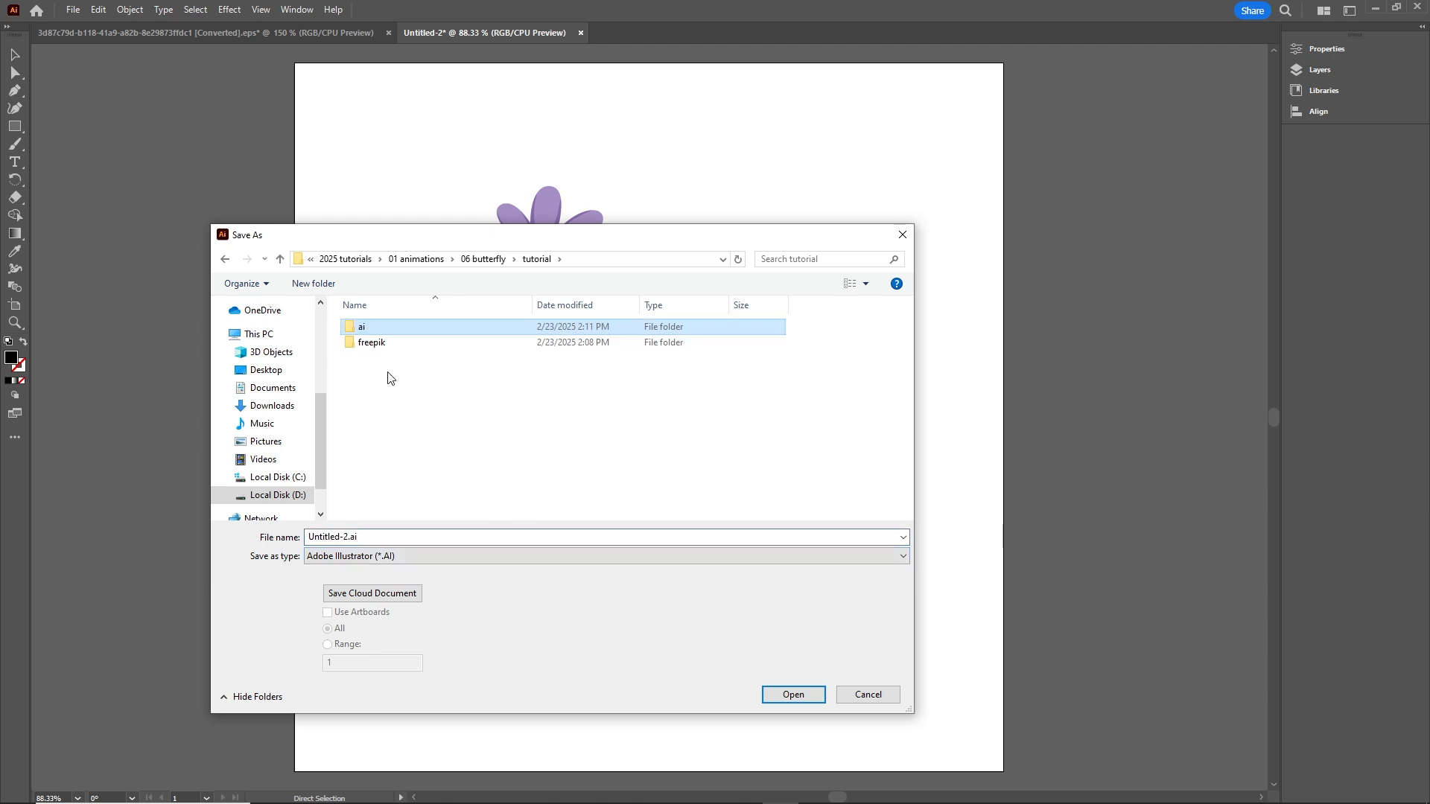
# Save the document as an Adobe Illustrator file named butterfly in the ai folder, keeping the default Illustrator options.
pyautogui.doubleClick(370, 325)
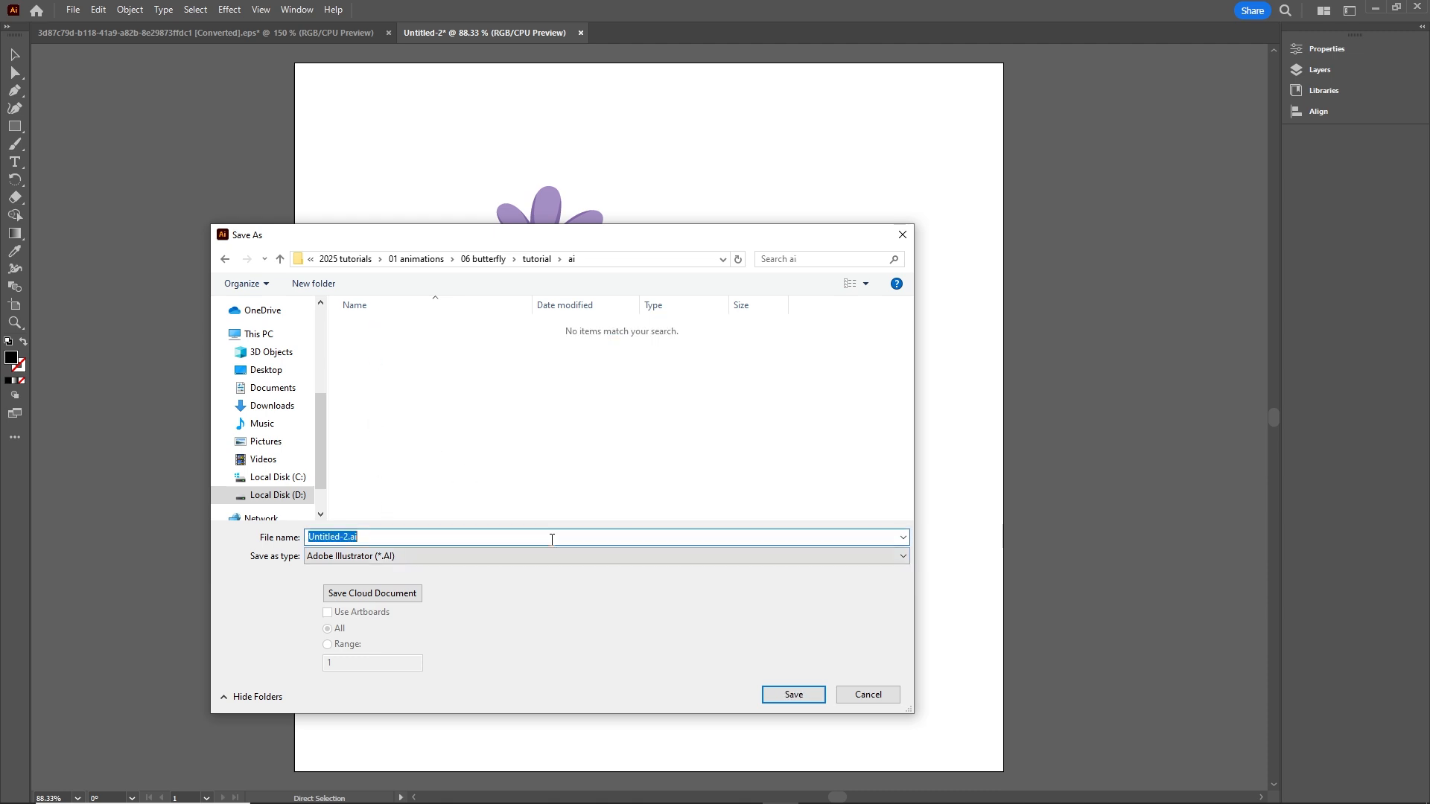
pyautogui.write('butterfly')
pyautogui.click(782, 695)
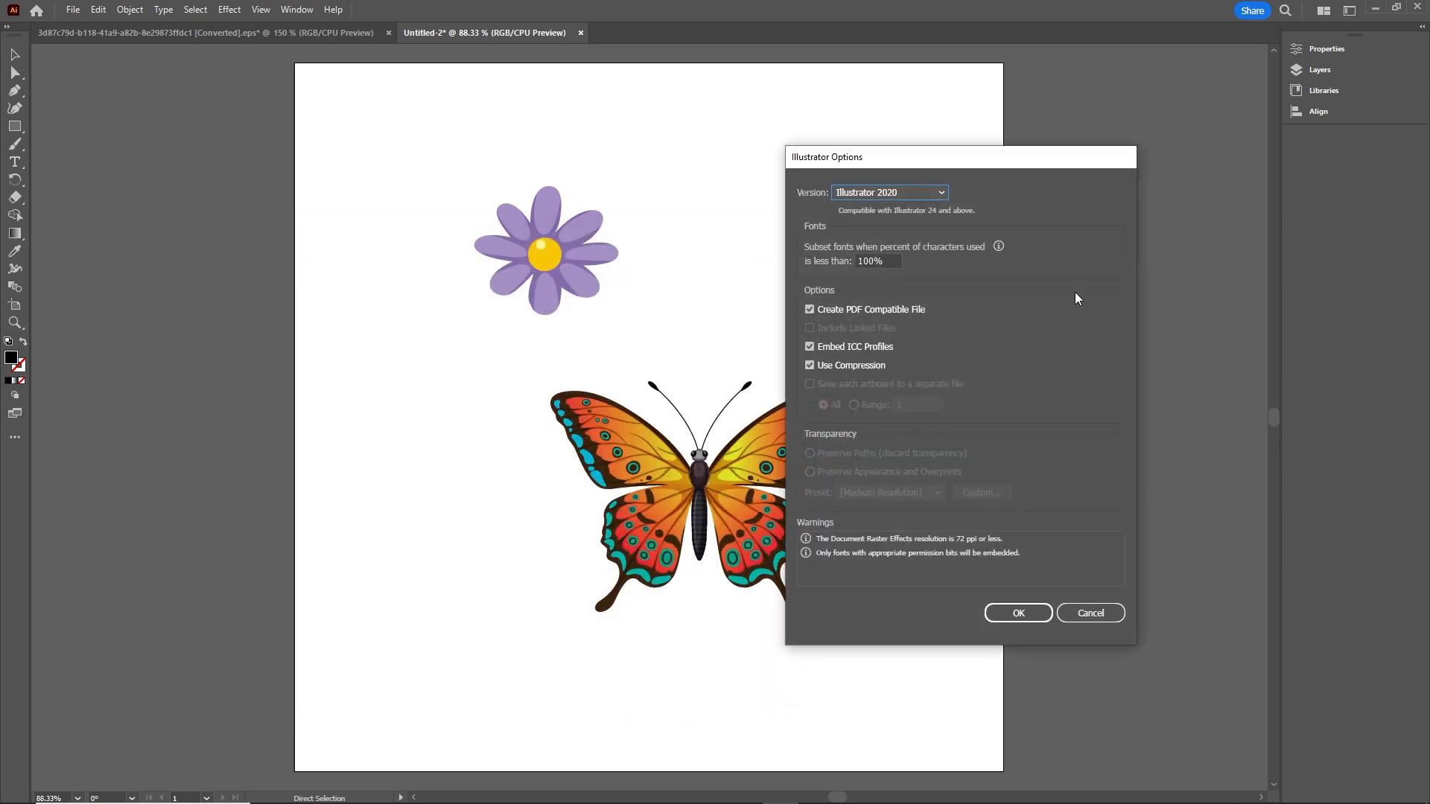
pyautogui.click(1031, 617)
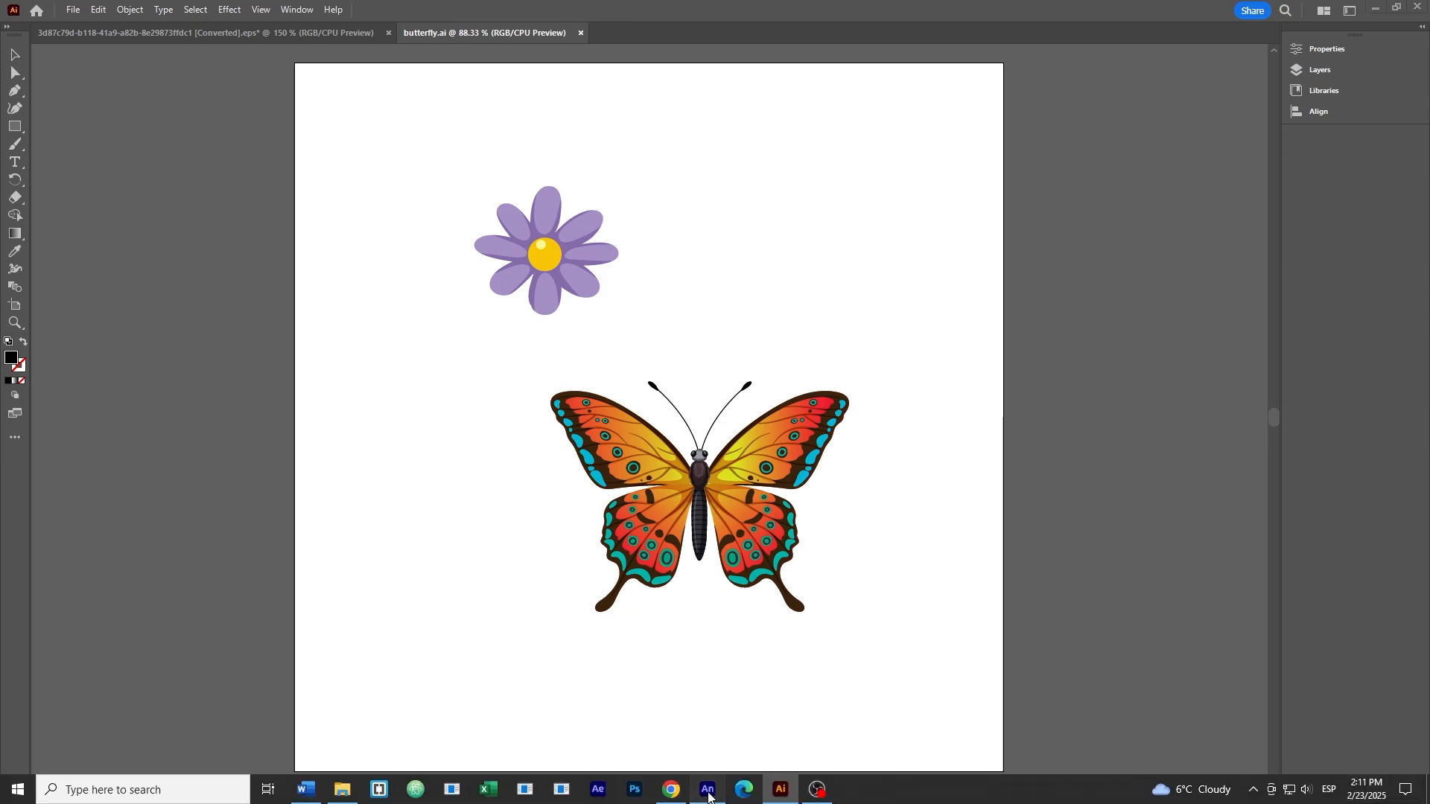
# Switch to Adobe Animate and create an 800 x 800 pixel HTML5 Canvas document at 24 fps.
pyautogui.click(708, 791)
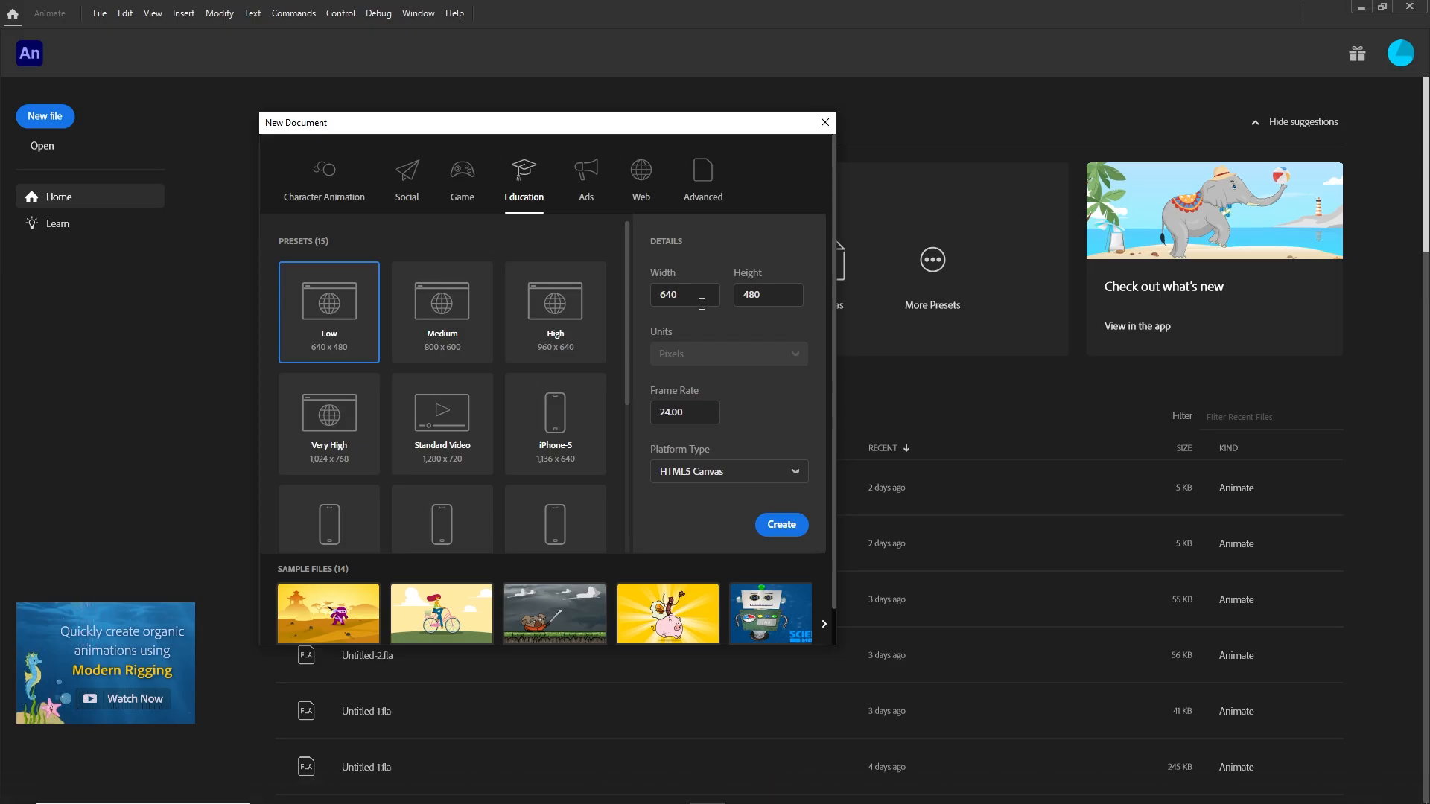
pyautogui.write('800')
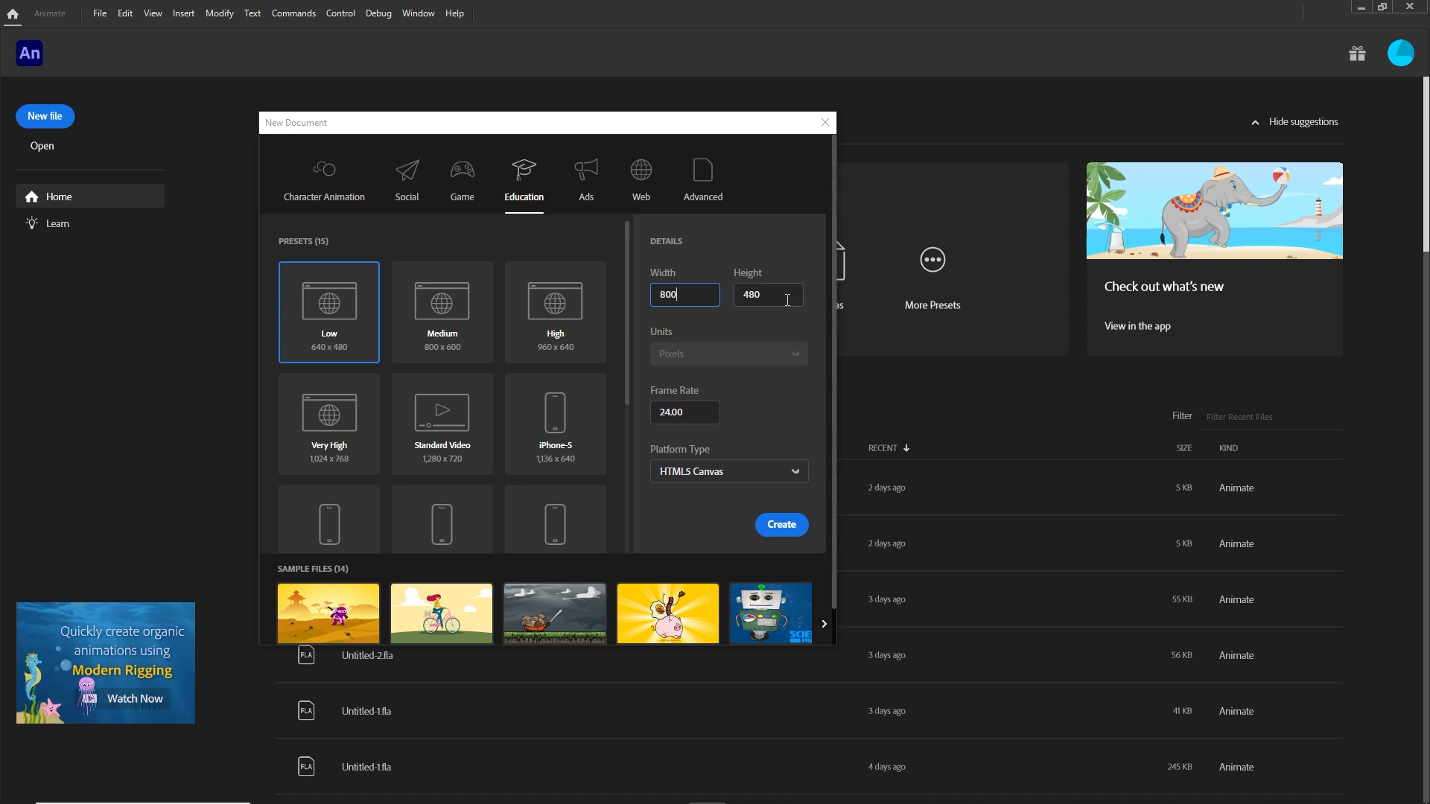
pyautogui.press('Tab')
pyautogui.write('800')
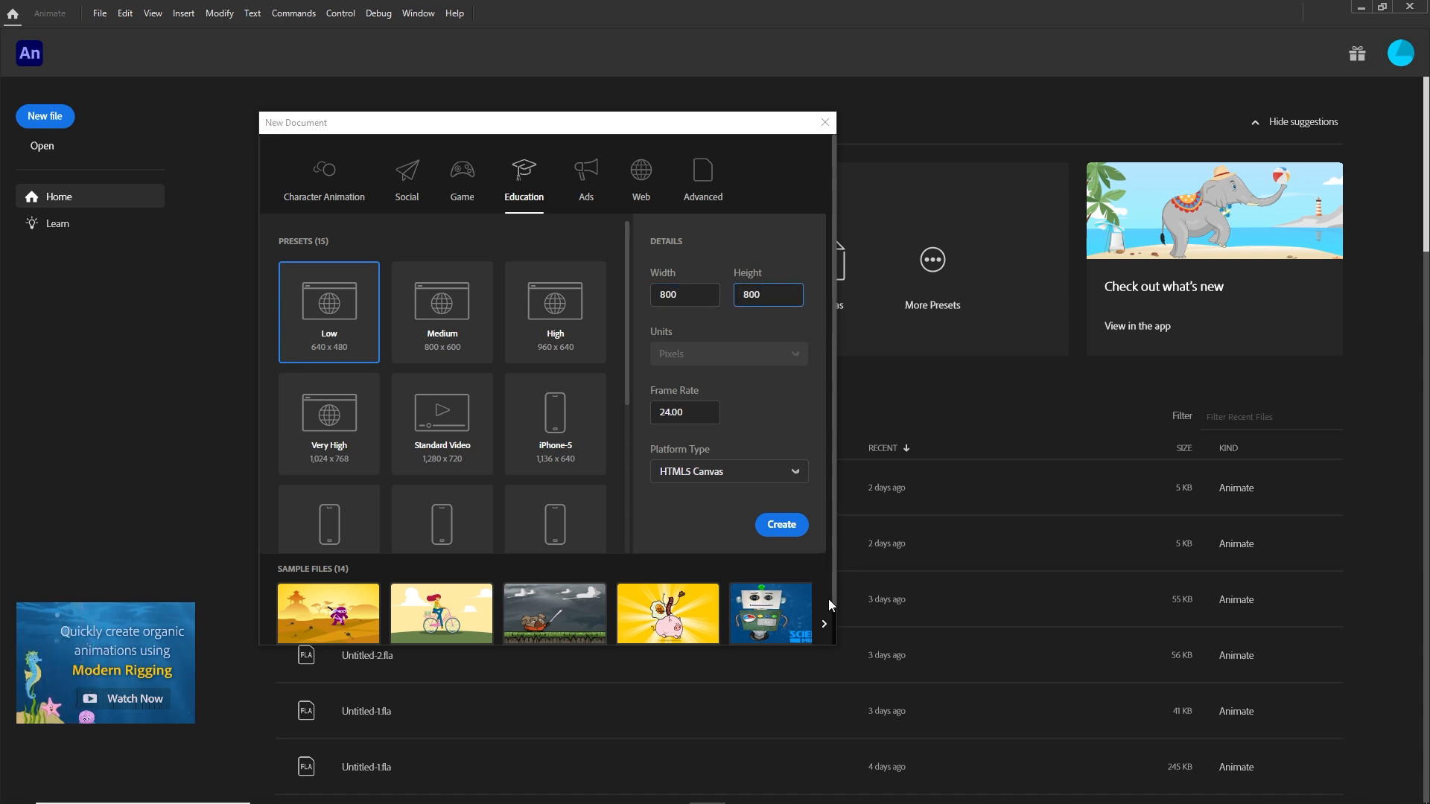
pyautogui.click(794, 529)
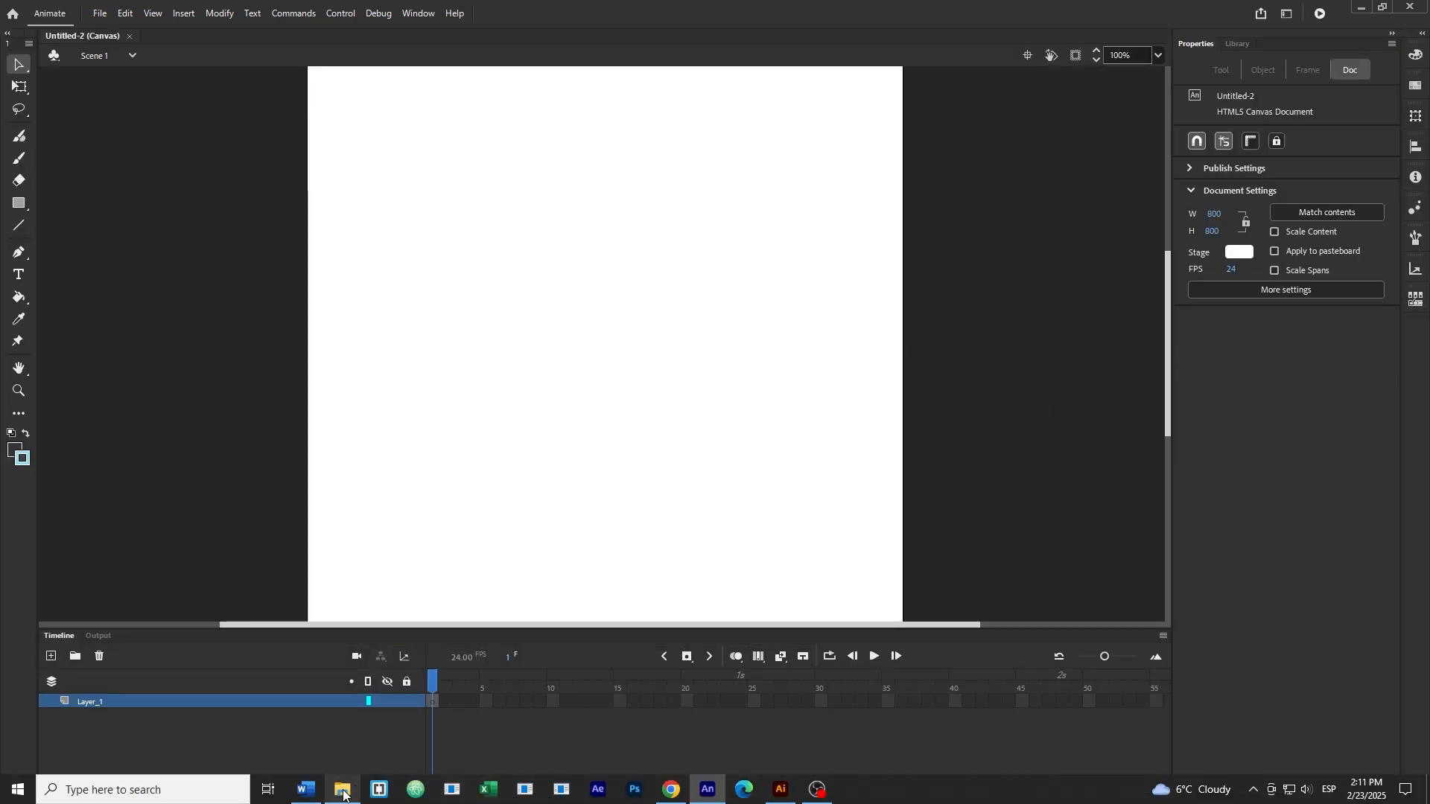
# Import butterfly.ai from the tutorial's ai folder onto the stage, with all layers converted to Animate layers and objects at their original position.
pyautogui.click(376, 788)
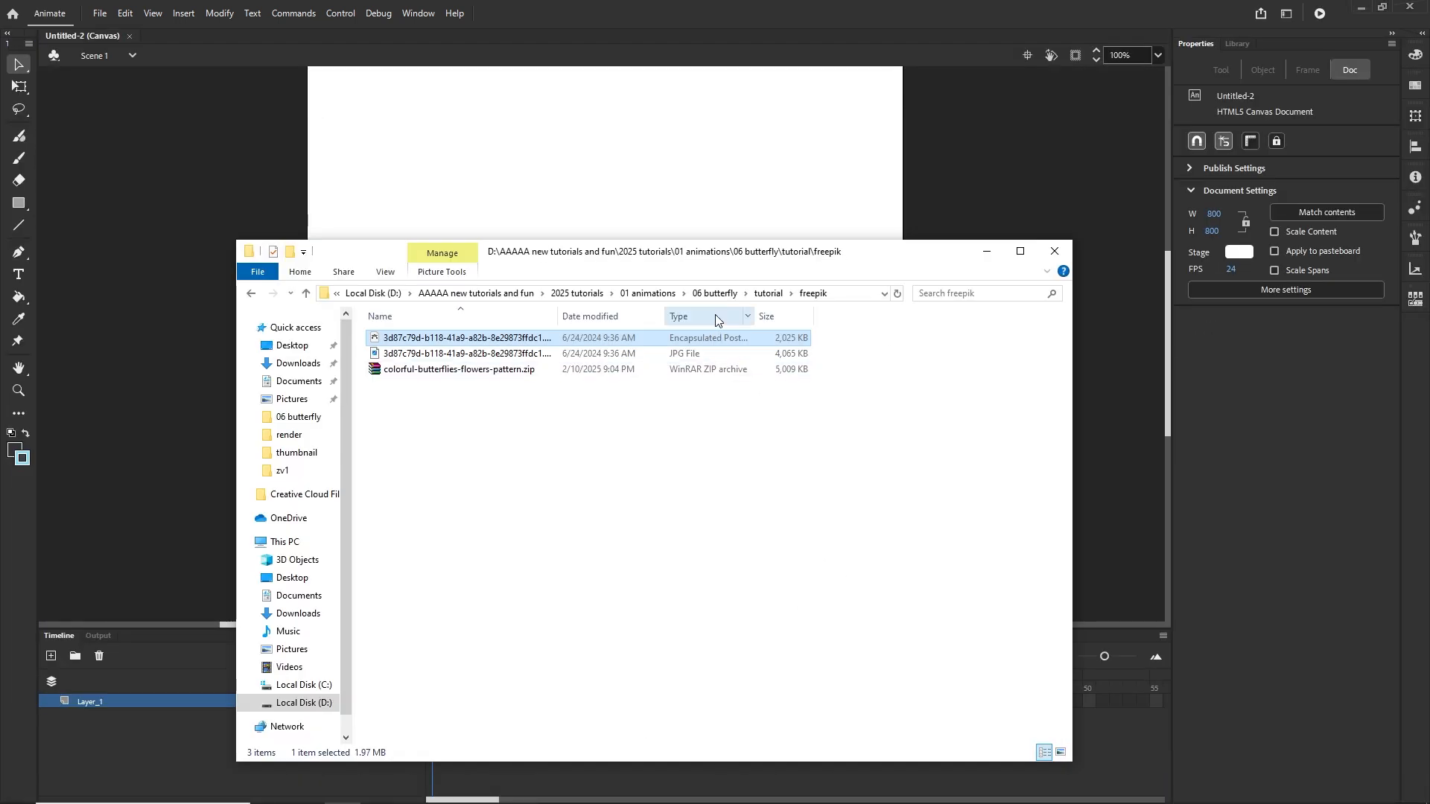
pyautogui.click(761, 297)
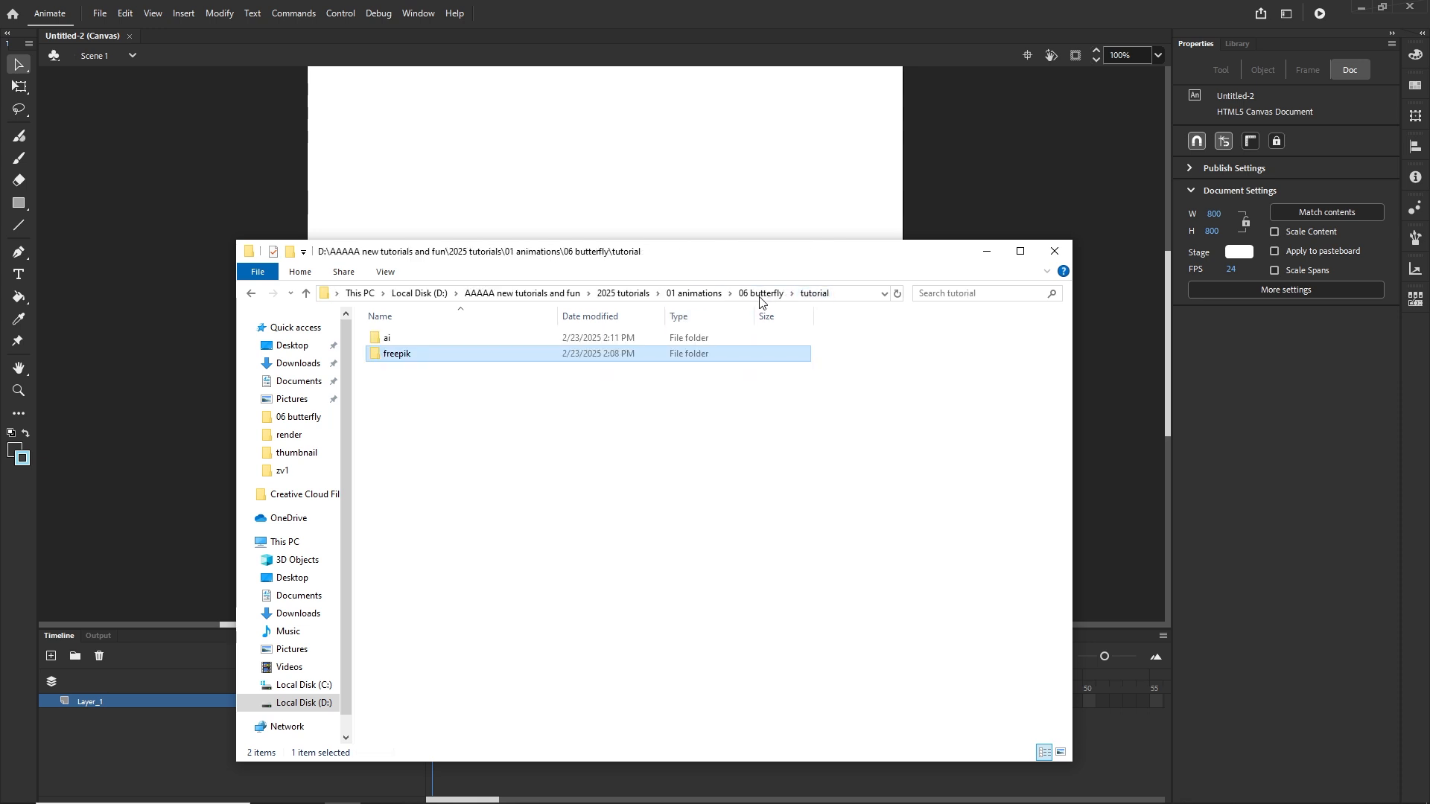
pyautogui.doubleClick(389, 340)
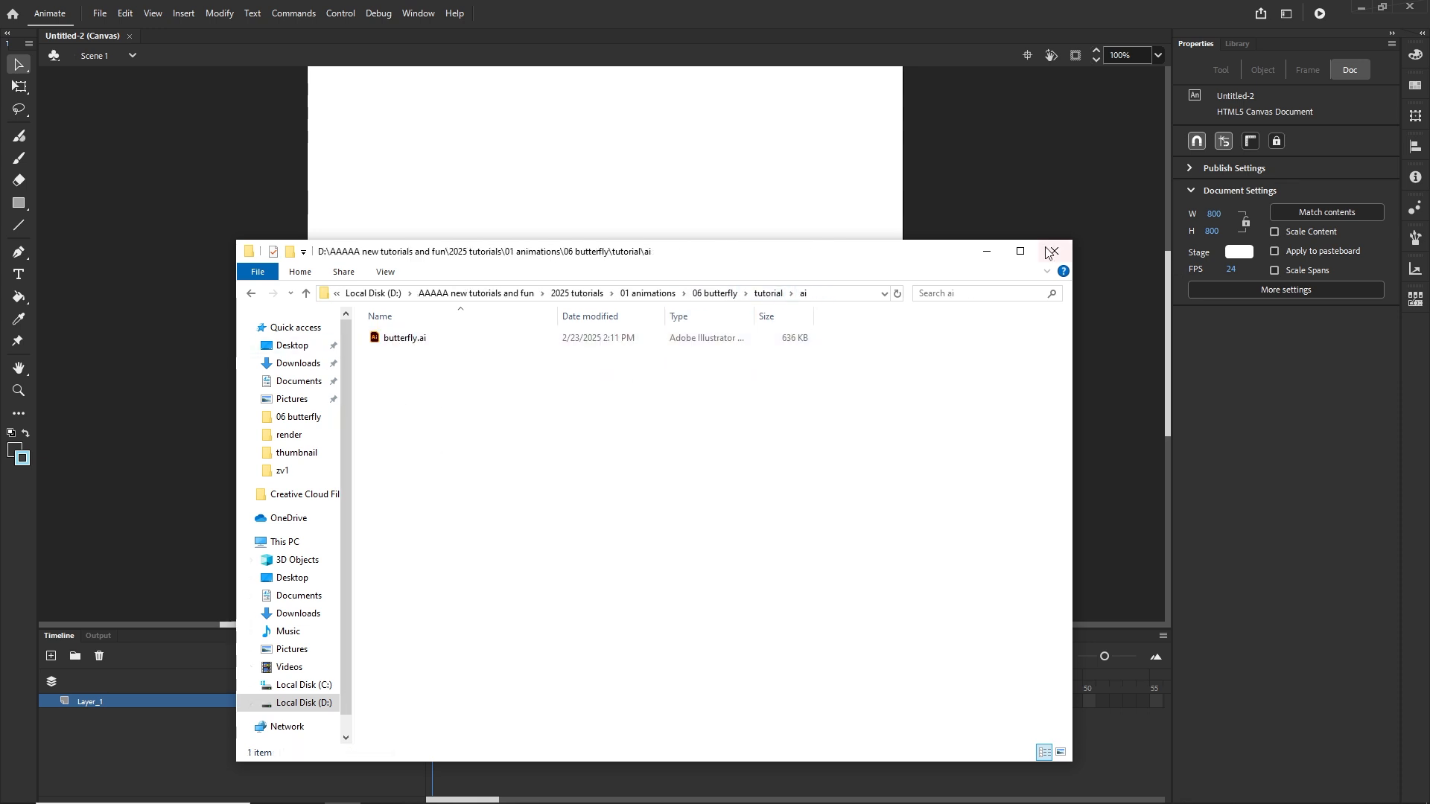
pyautogui.moveTo(856, 252); pyautogui.dragTo(906, 370)
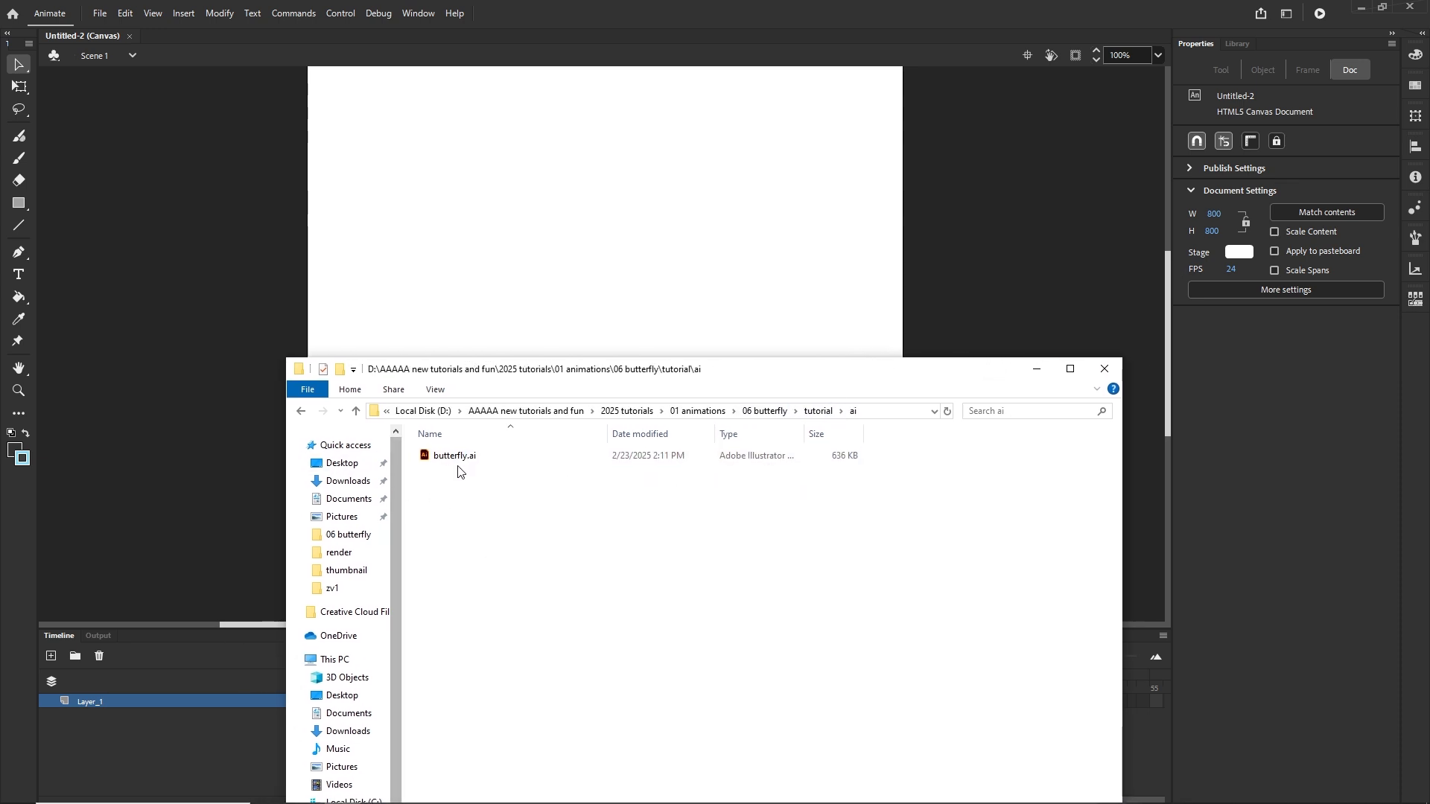
pyautogui.moveTo(442, 464); pyautogui.dragTo(618, 208)
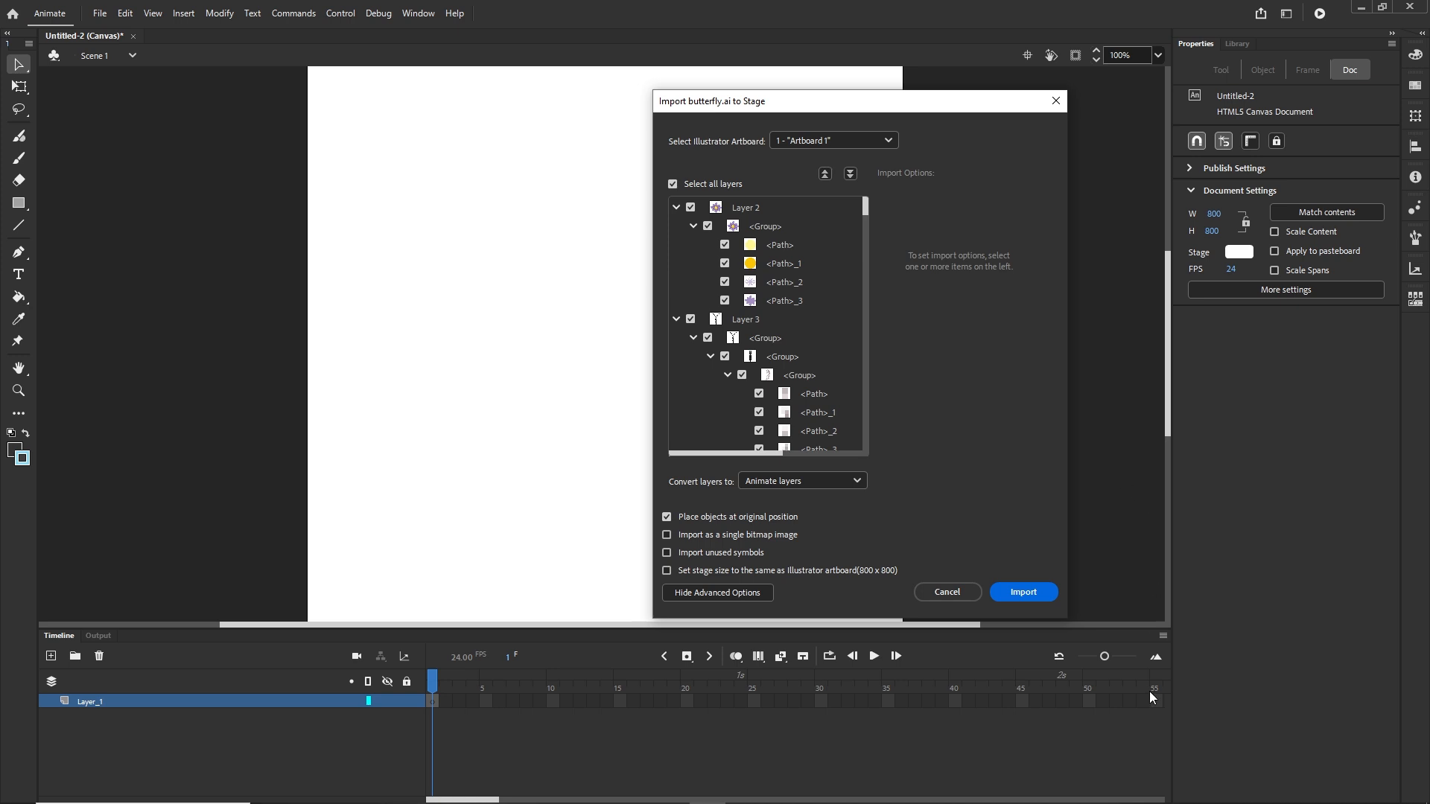
pyautogui.click(1029, 592)
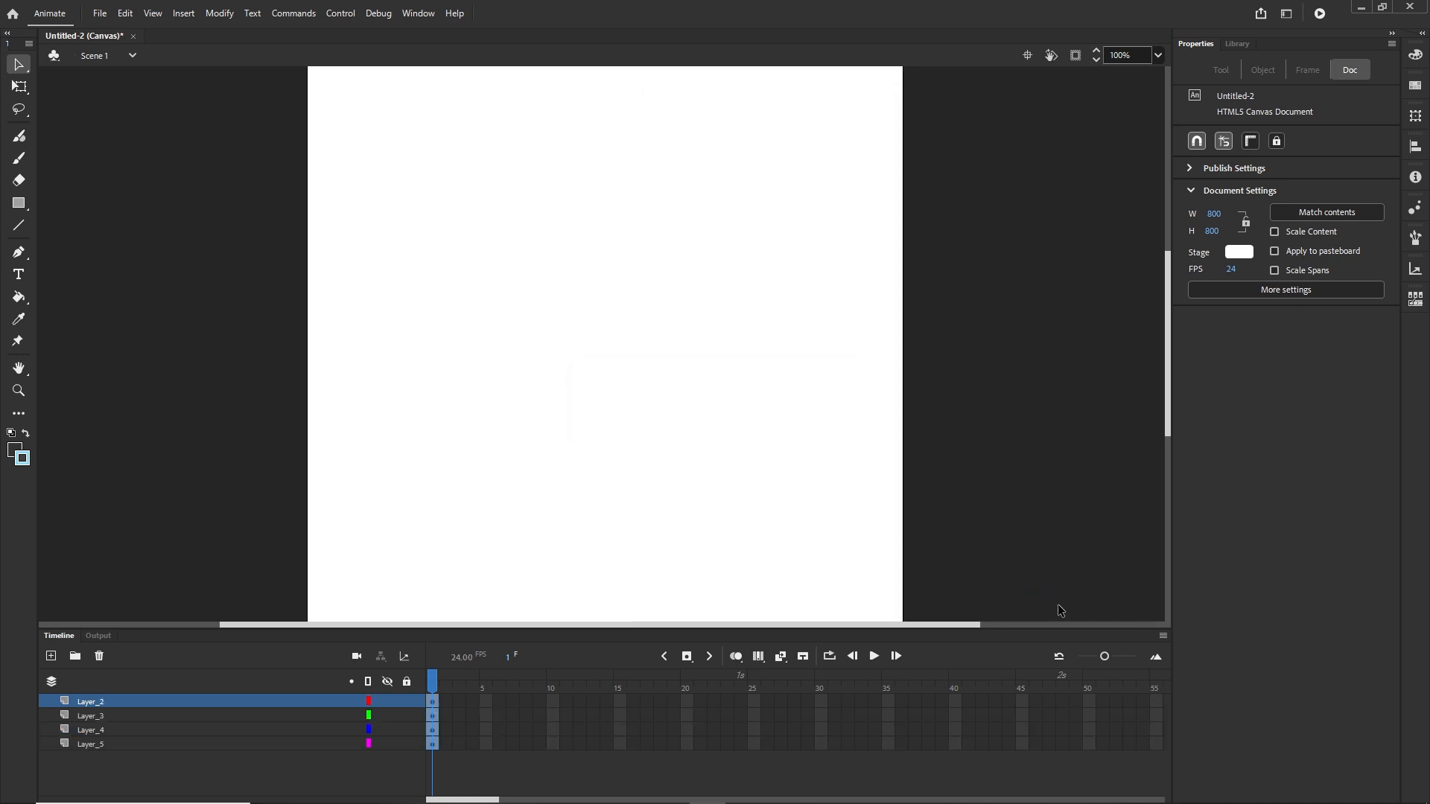
# Set the stage colour to pale yellow.
pyautogui.click(1029, 432)
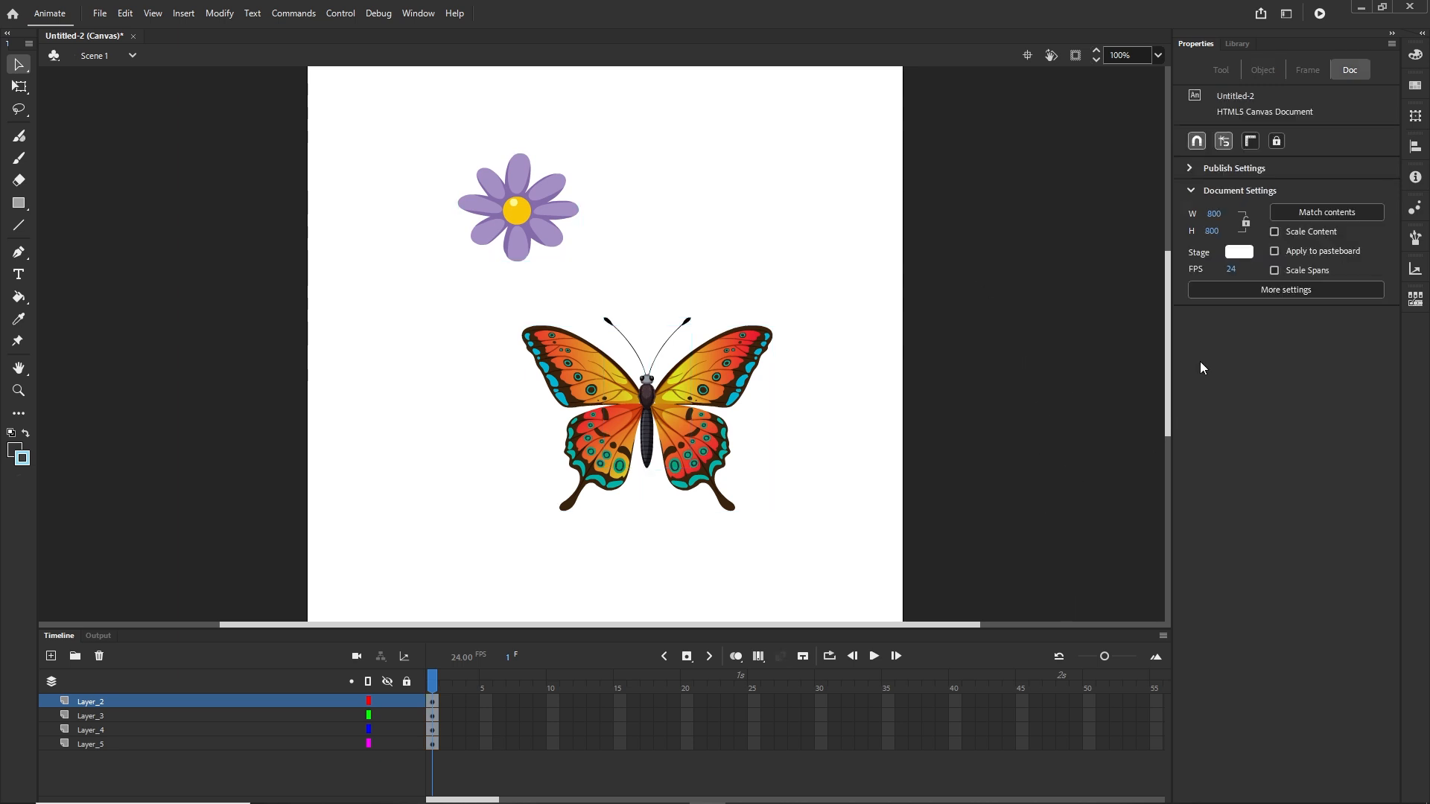
pyautogui.click(1239, 253)
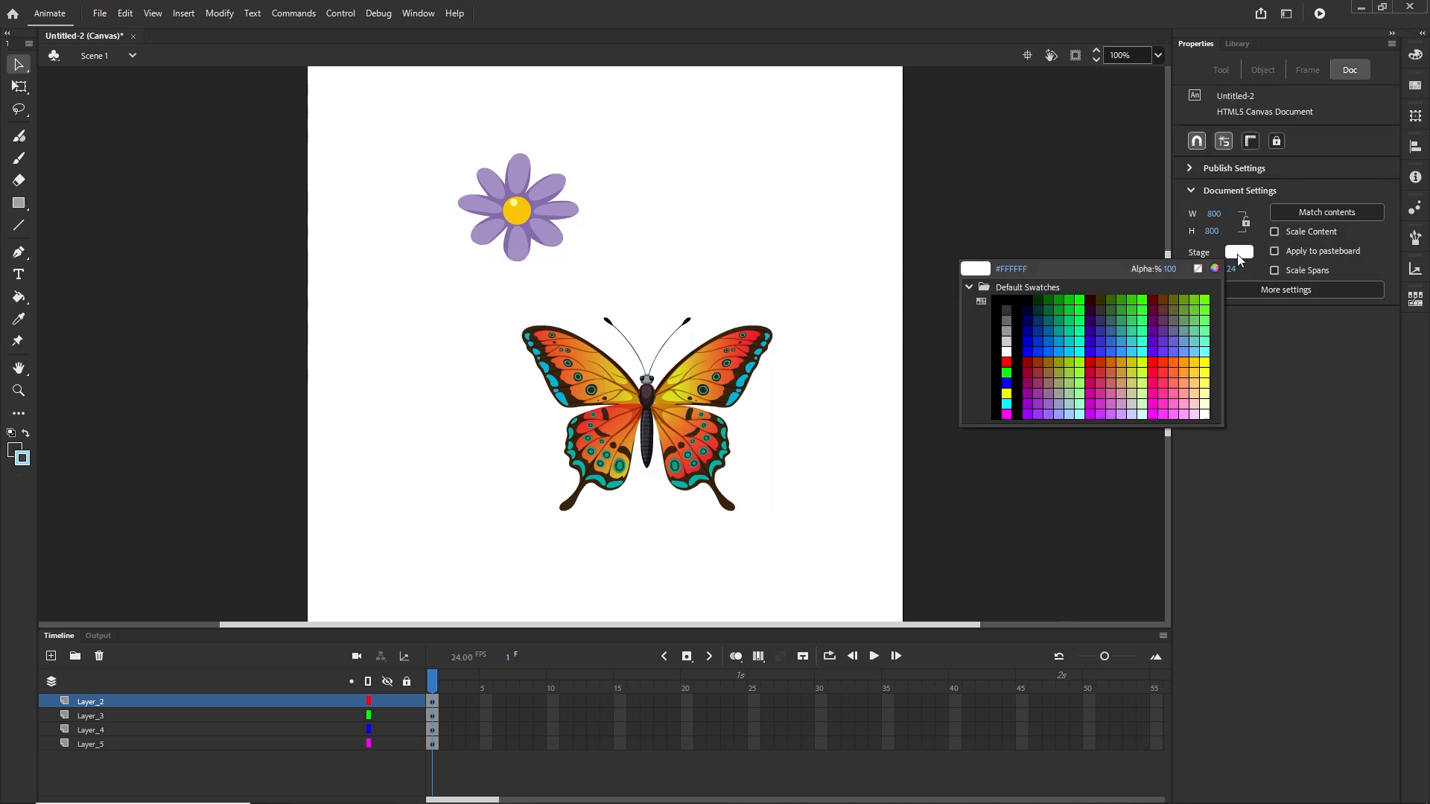
pyautogui.click(1208, 403)
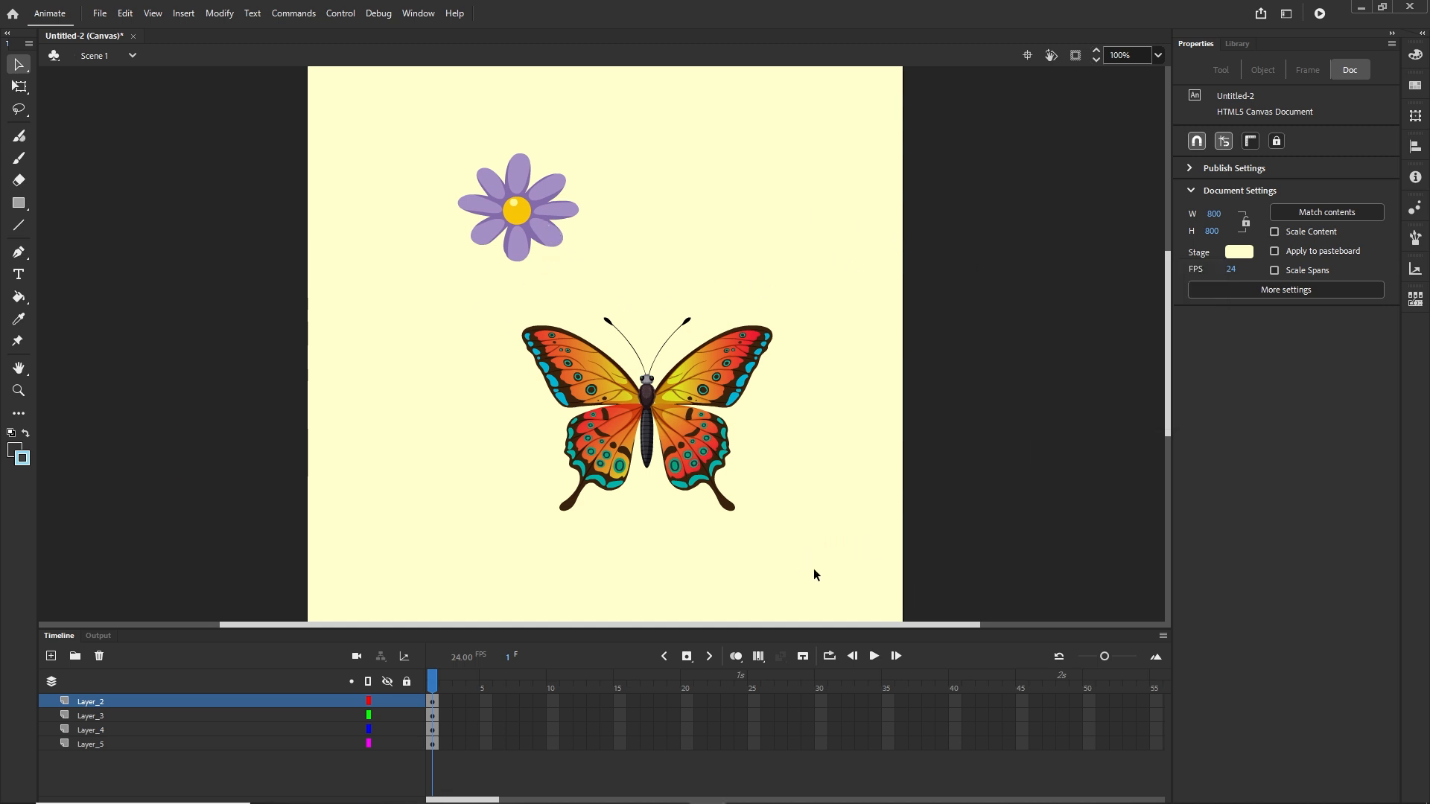
# Examine which artwork the imported layers hold, hiding and reshowing Layer_2.
pyautogui.click(97, 703)
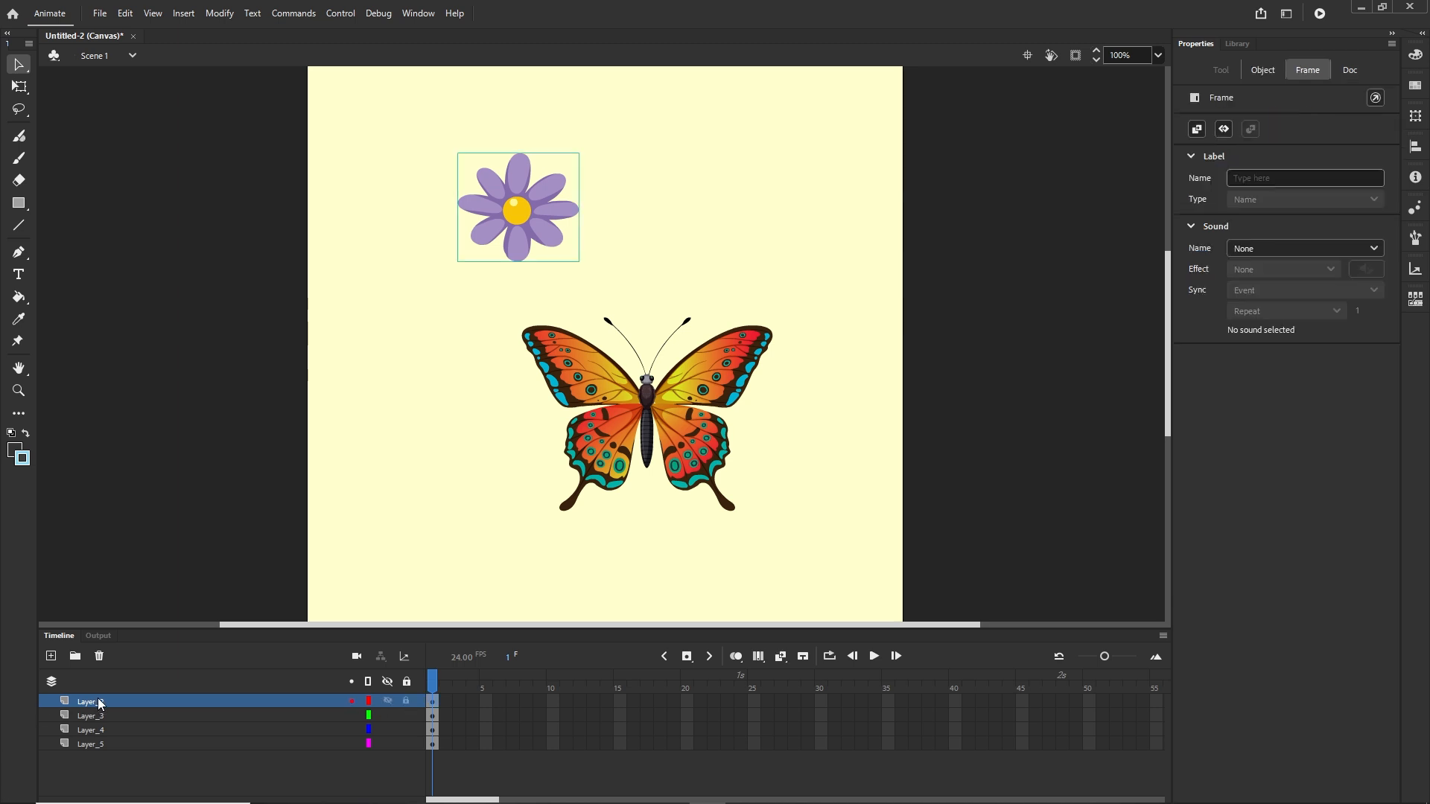
pyautogui.click(387, 701)
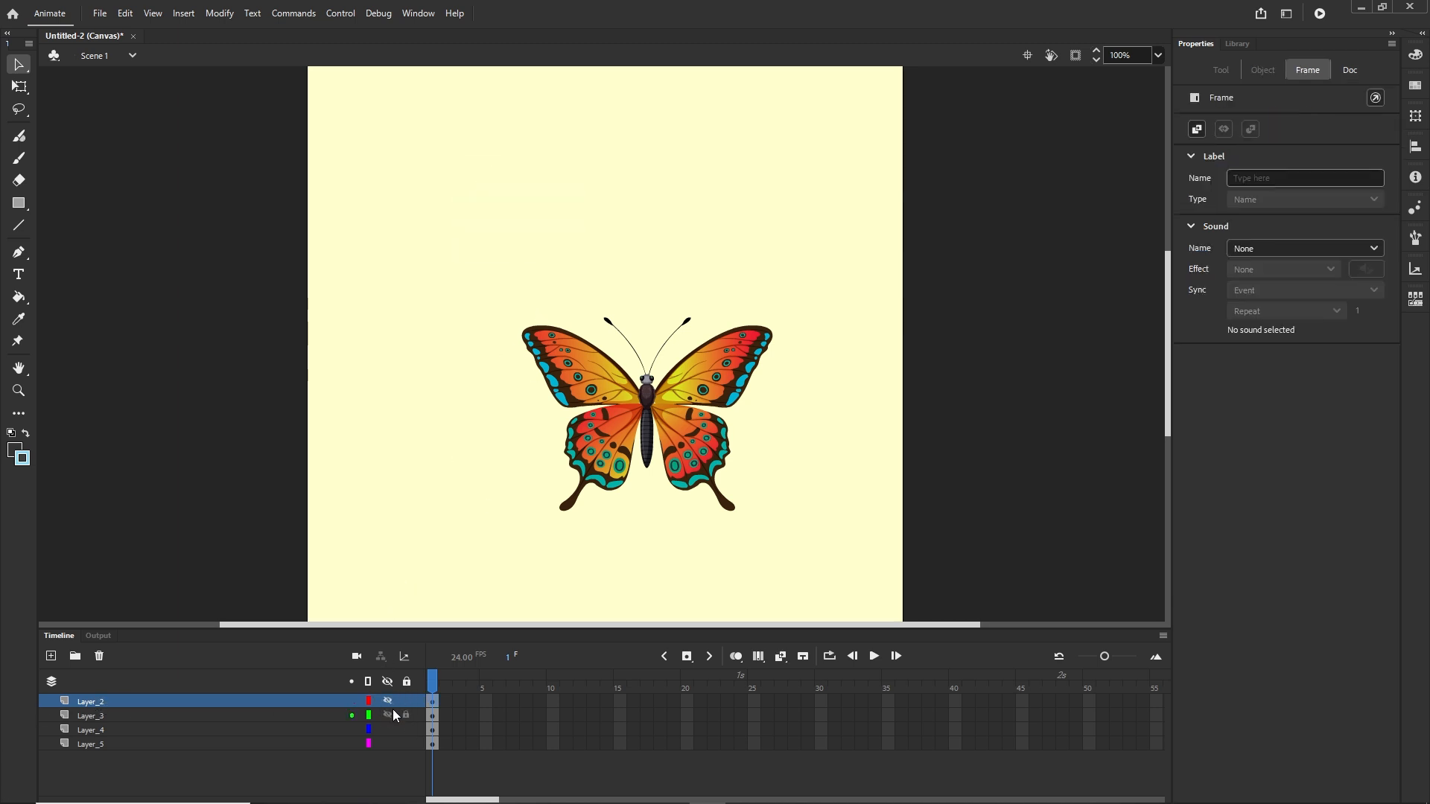
pyautogui.click(387, 701)
pyautogui.click(91, 741)
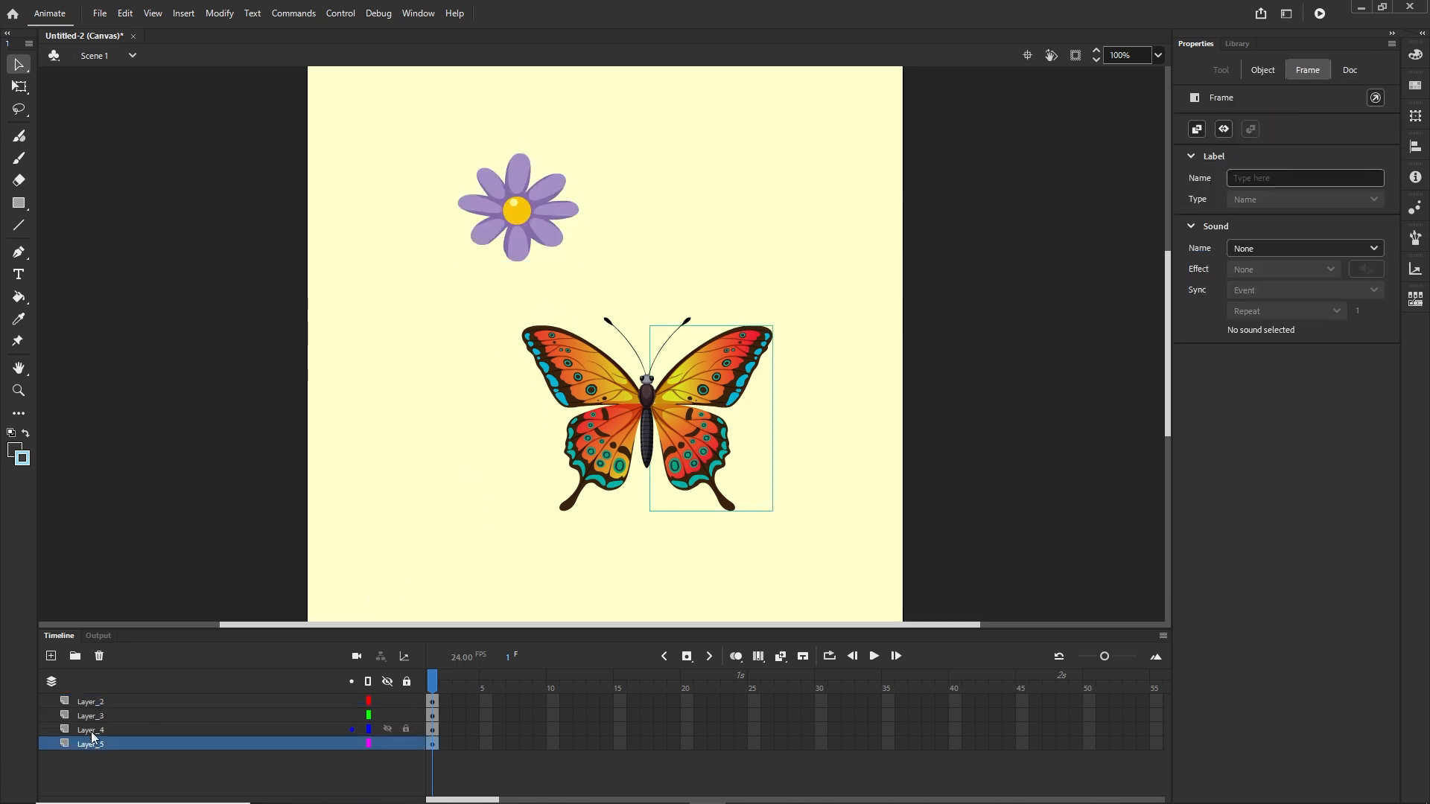
pyautogui.keyDown('shift'); pyautogui.click(88, 715); pyautogui.keyUp('shift')
pyautogui.click(832, 541)
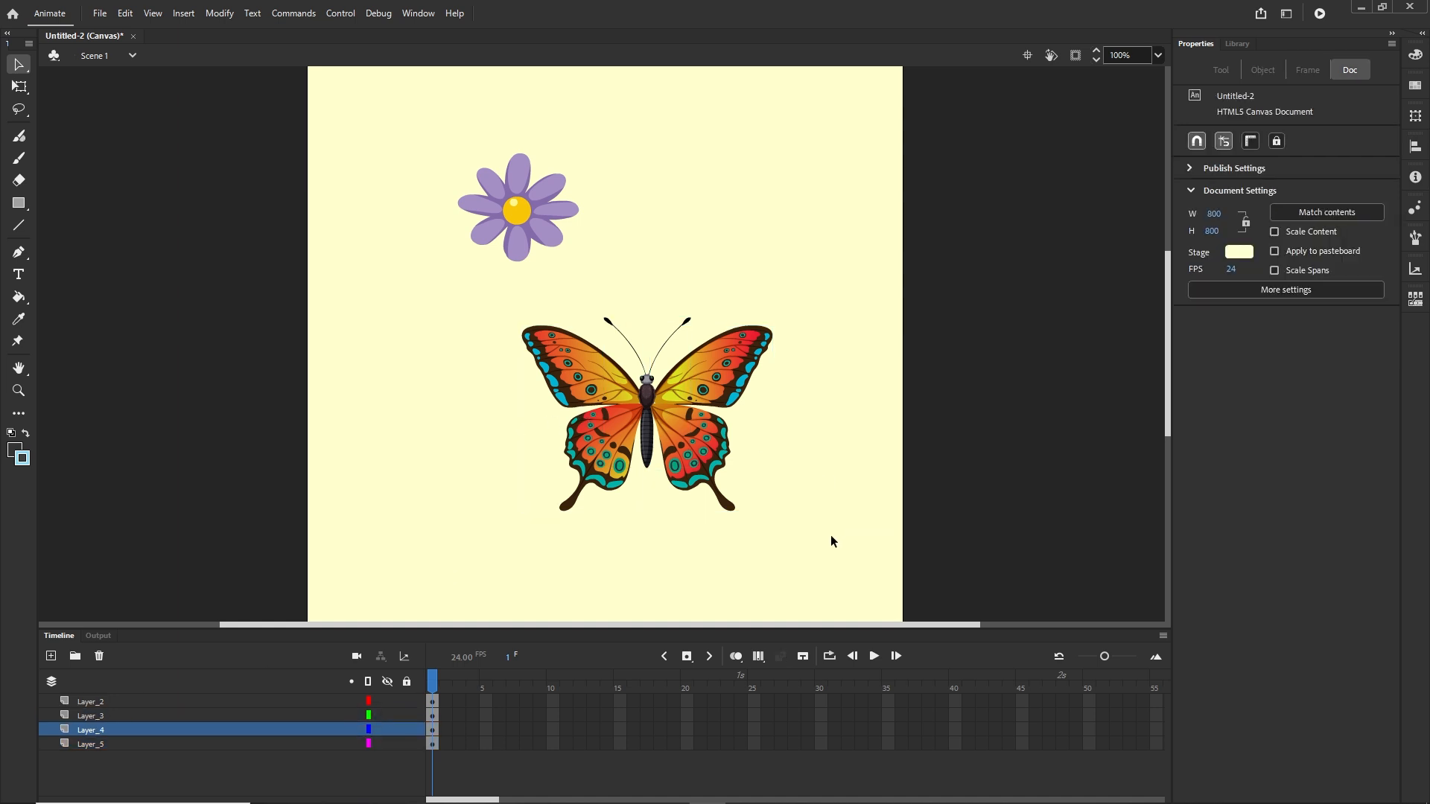
pyautogui.press('Up')
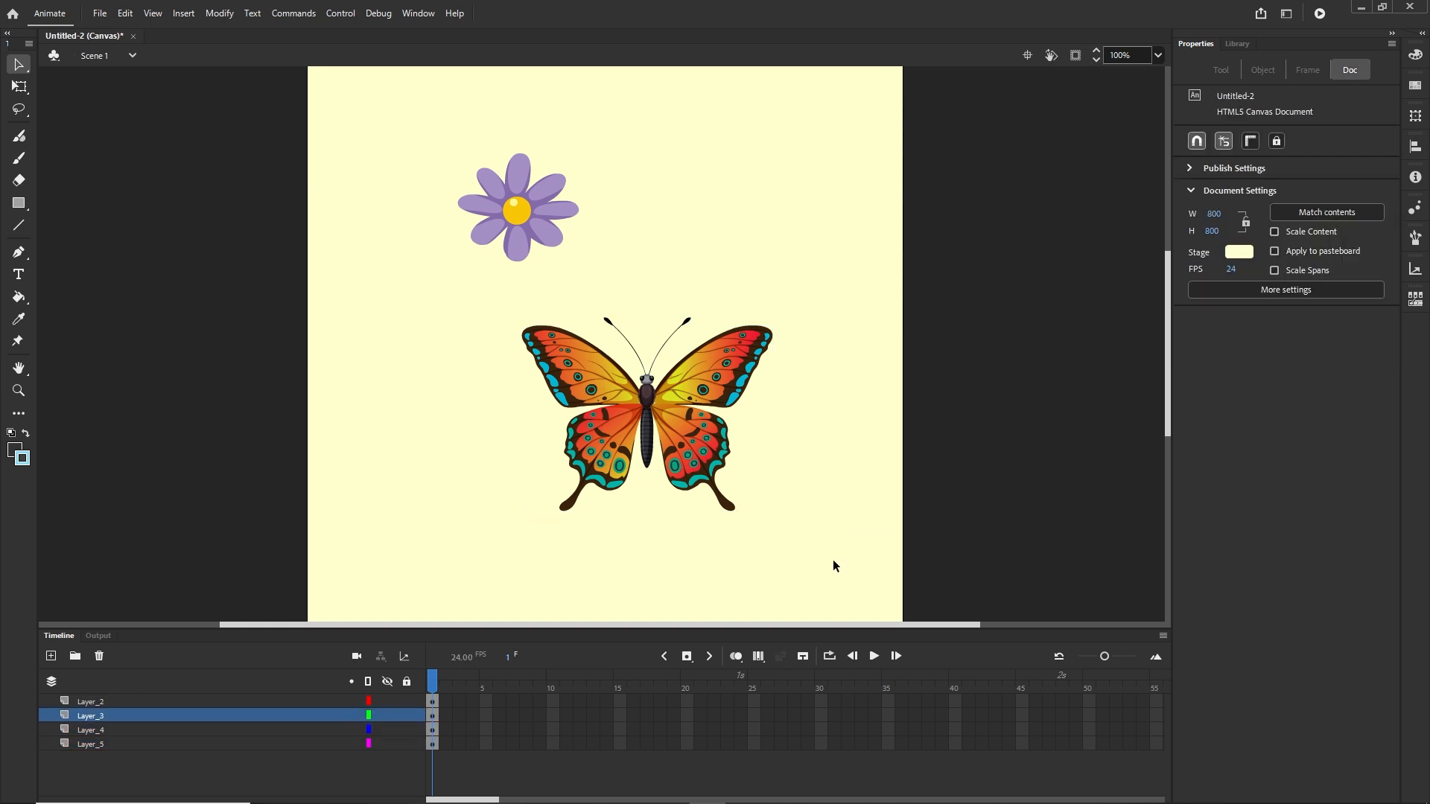
# Convert the butterfly's body and both wings together into a Movie Clip symbol named butterfly.
pyautogui.moveTo(834, 561); pyautogui.dragTo(455, 303)
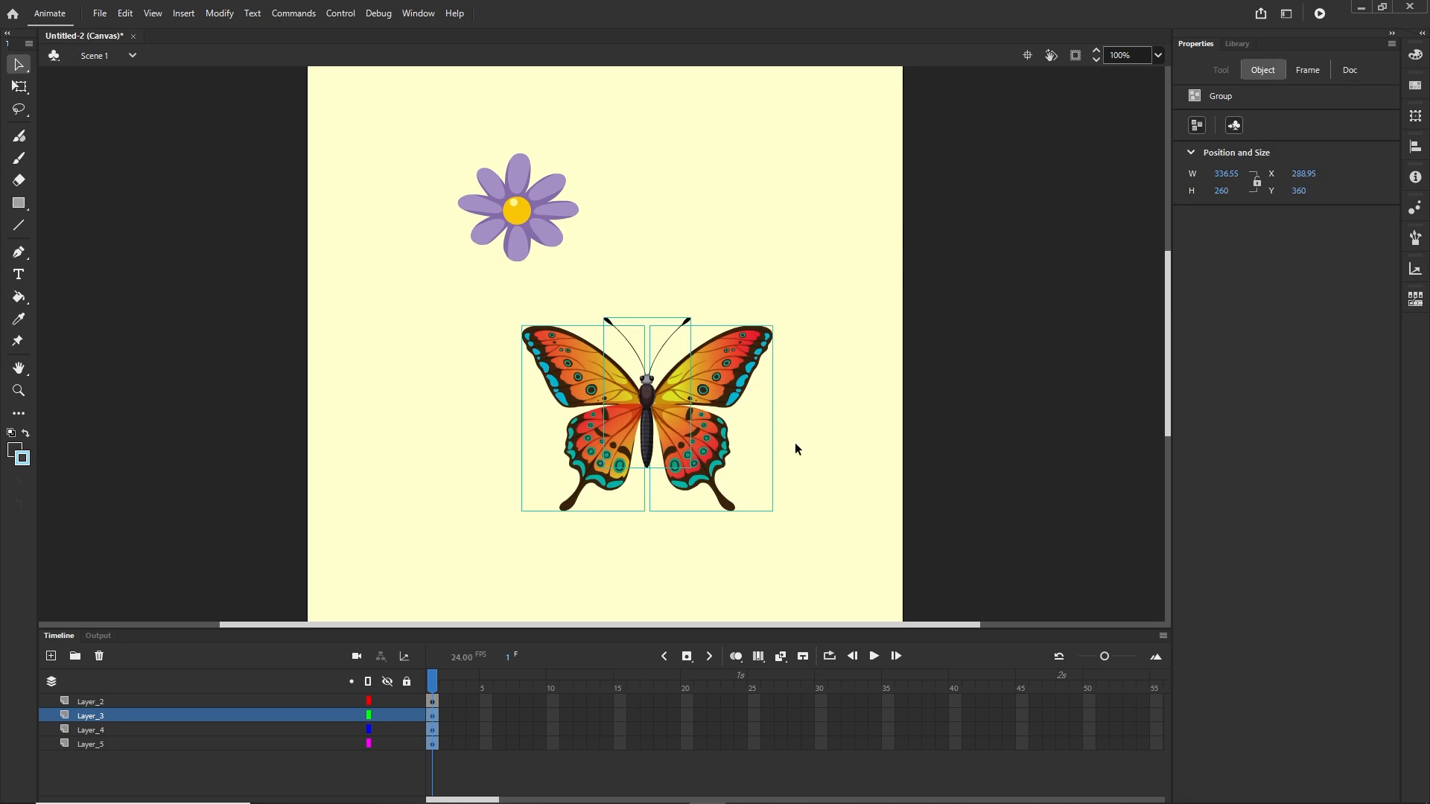
pyautogui.click(219, 13)
pyautogui.click(398, 52)
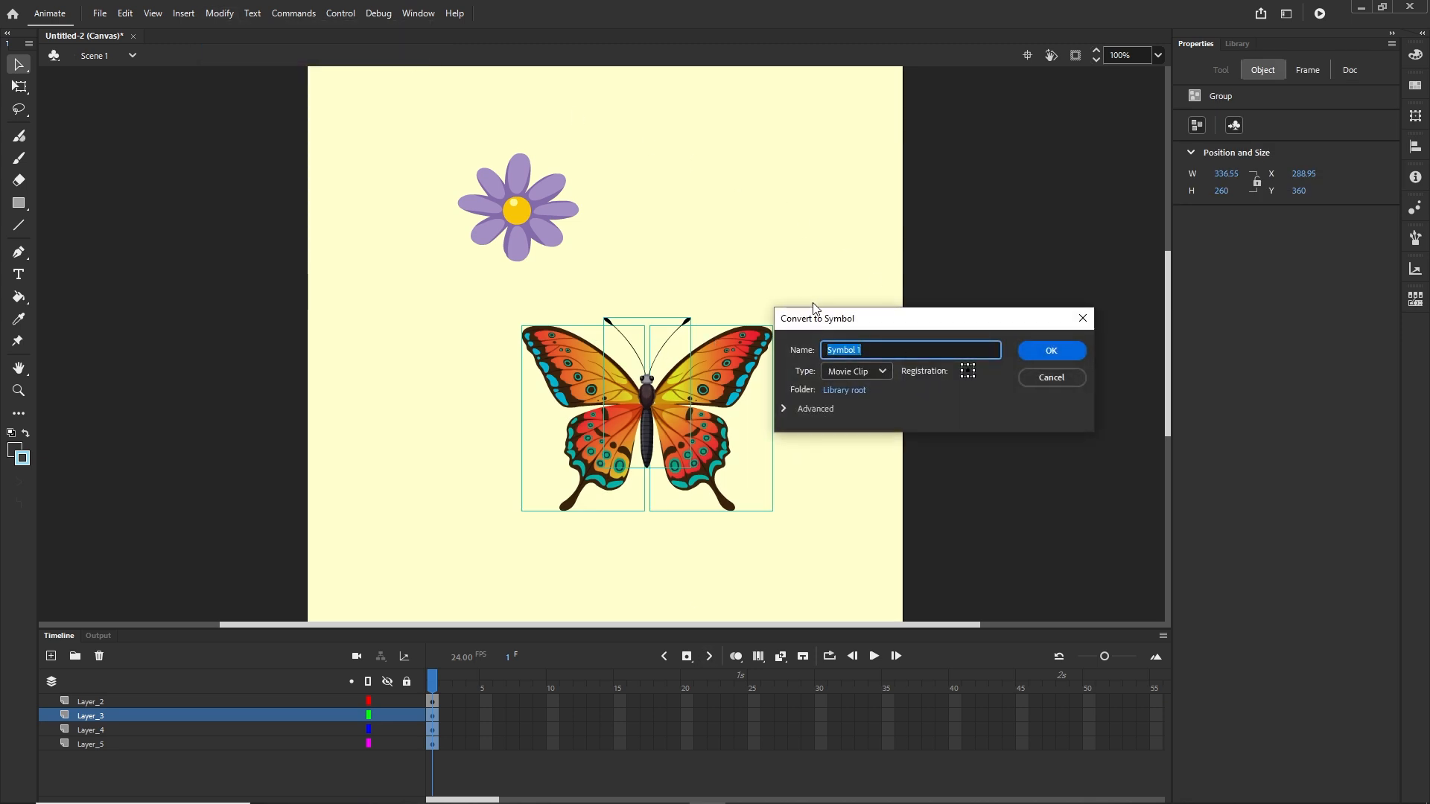
pyautogui.write('butterfly')
pyautogui.click(1051, 350)
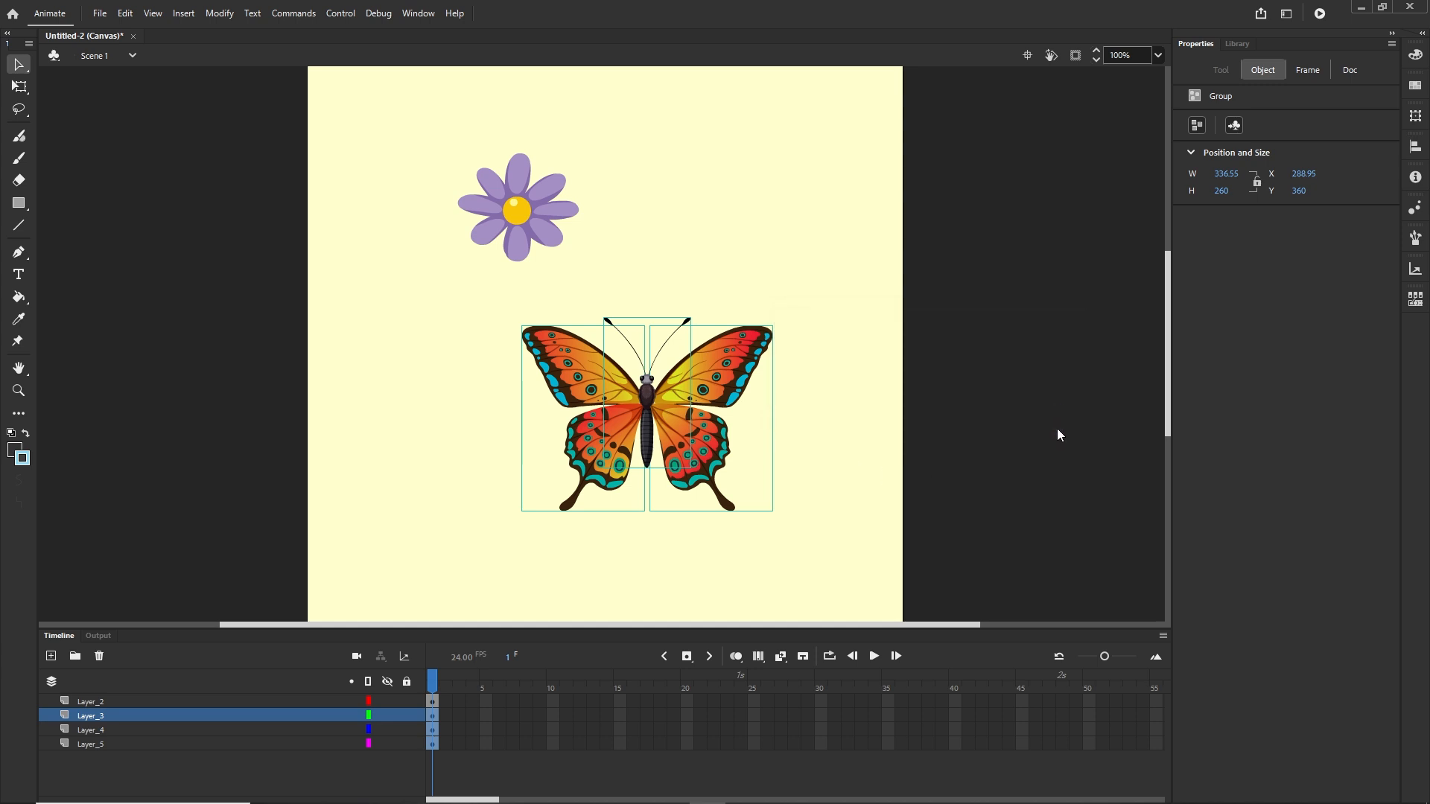
pyautogui.click(223, 614)
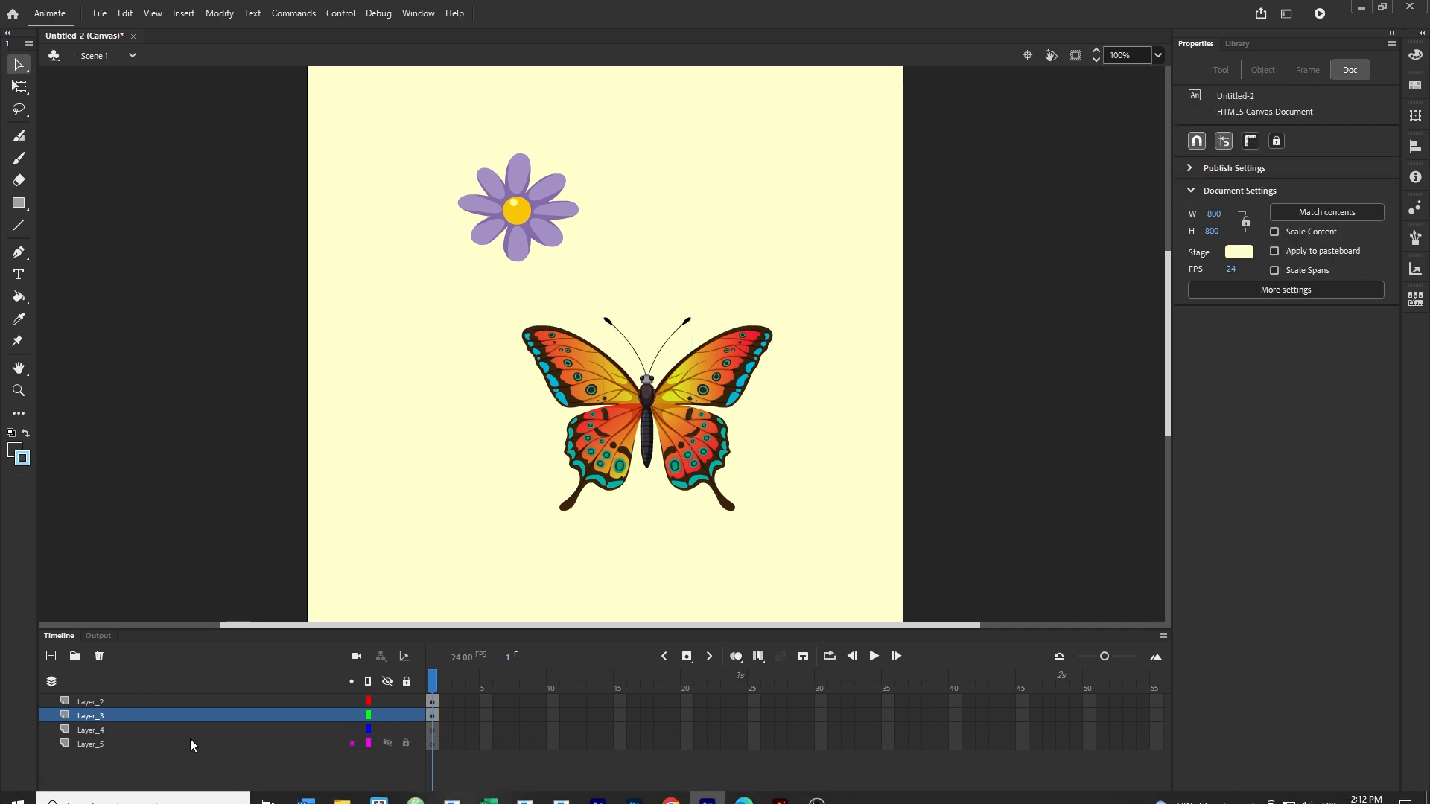
# Check the contents of Layer_2 and Layer_3, and delete the empty Layer_4 and Layer_5.
pyautogui.click(87, 703)
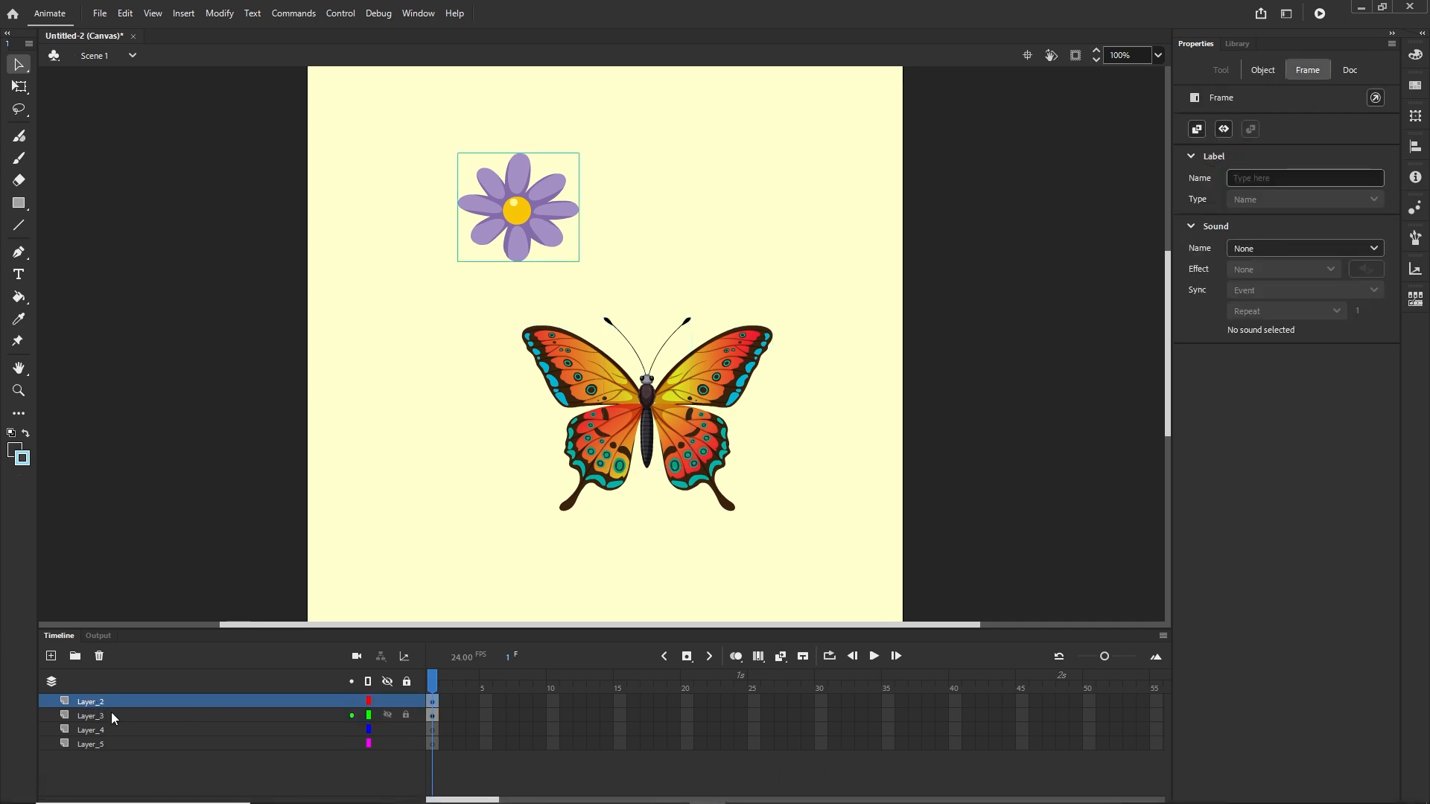
pyautogui.click(386, 700)
pyautogui.click(384, 702)
pyautogui.click(385, 715)
pyautogui.click(386, 716)
pyautogui.click(97, 744)
pyautogui.click(93, 730)
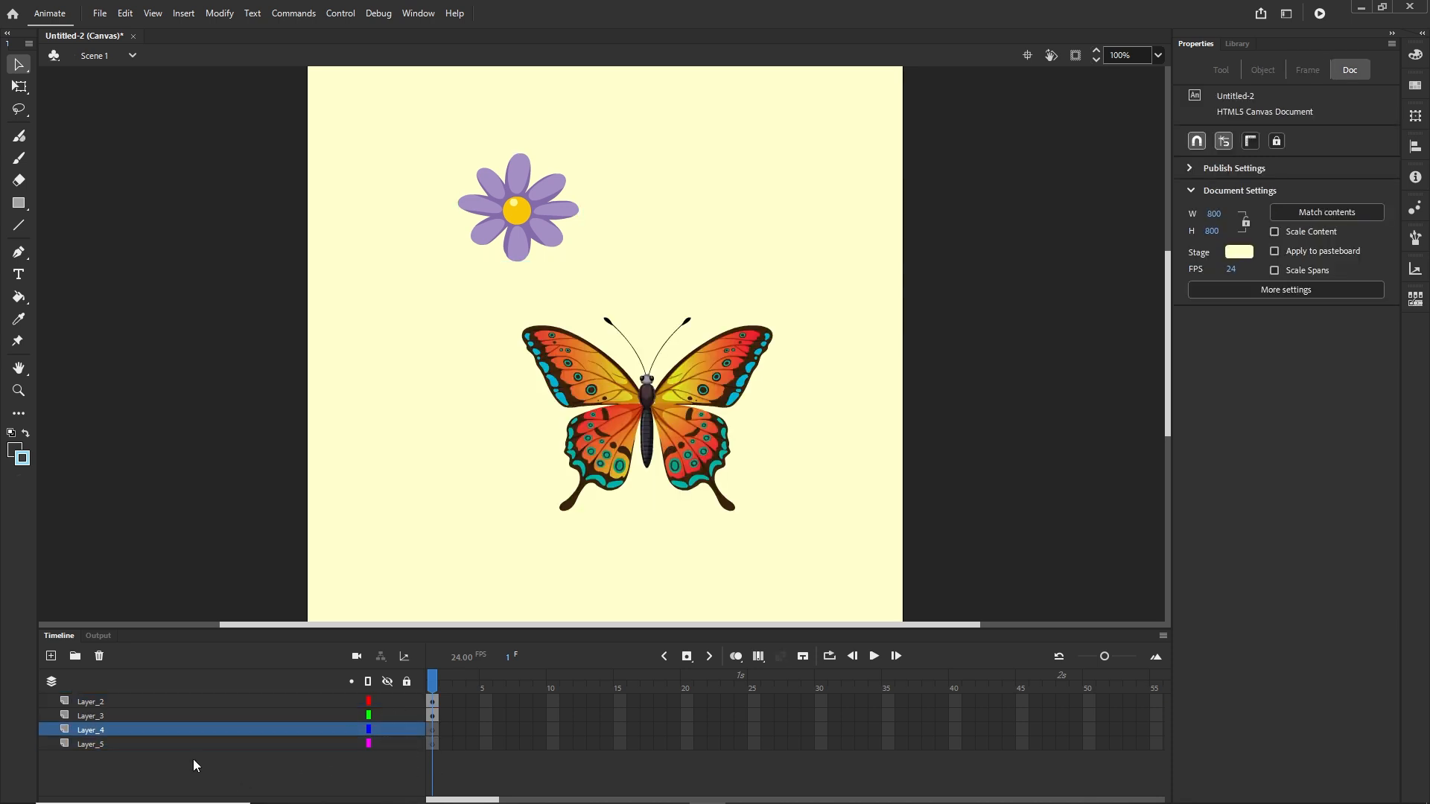
pyautogui.keyDown('shift'); pyautogui.click(89, 745); pyautogui.keyUp('shift')
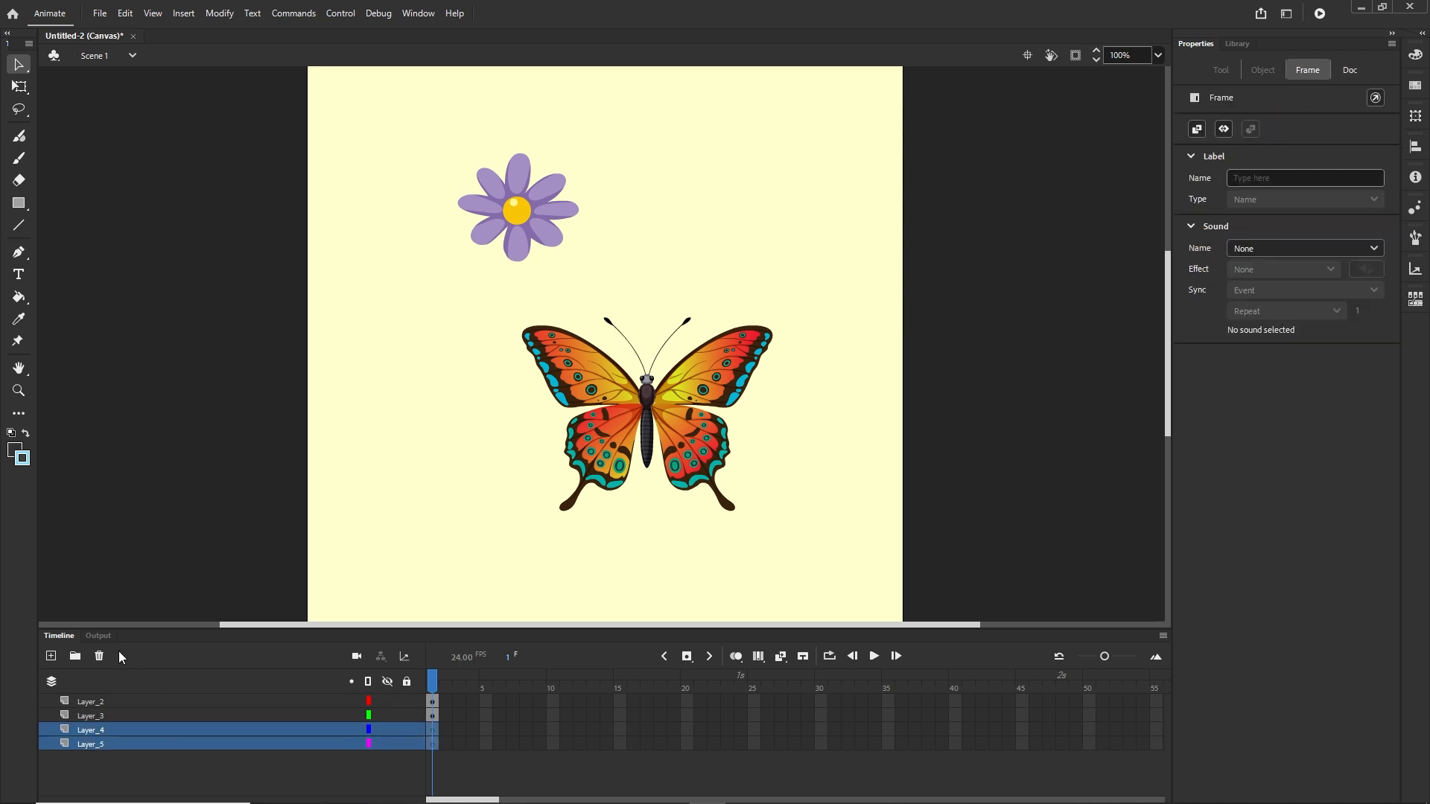
pyautogui.click(98, 657)
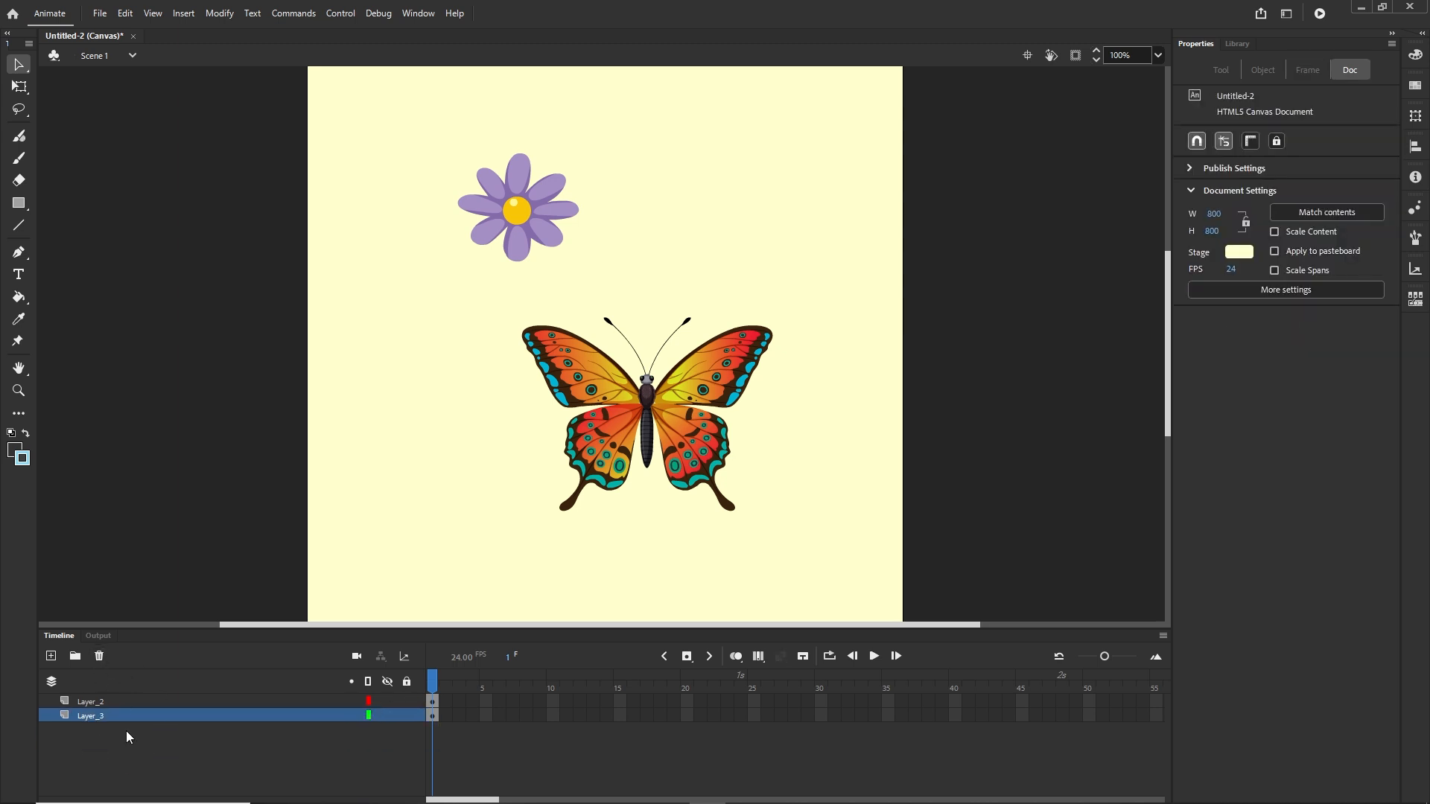
# Rename Layer_3 as butterfly and Layer_2 as flower.
pyautogui.doubleClick(88, 716)
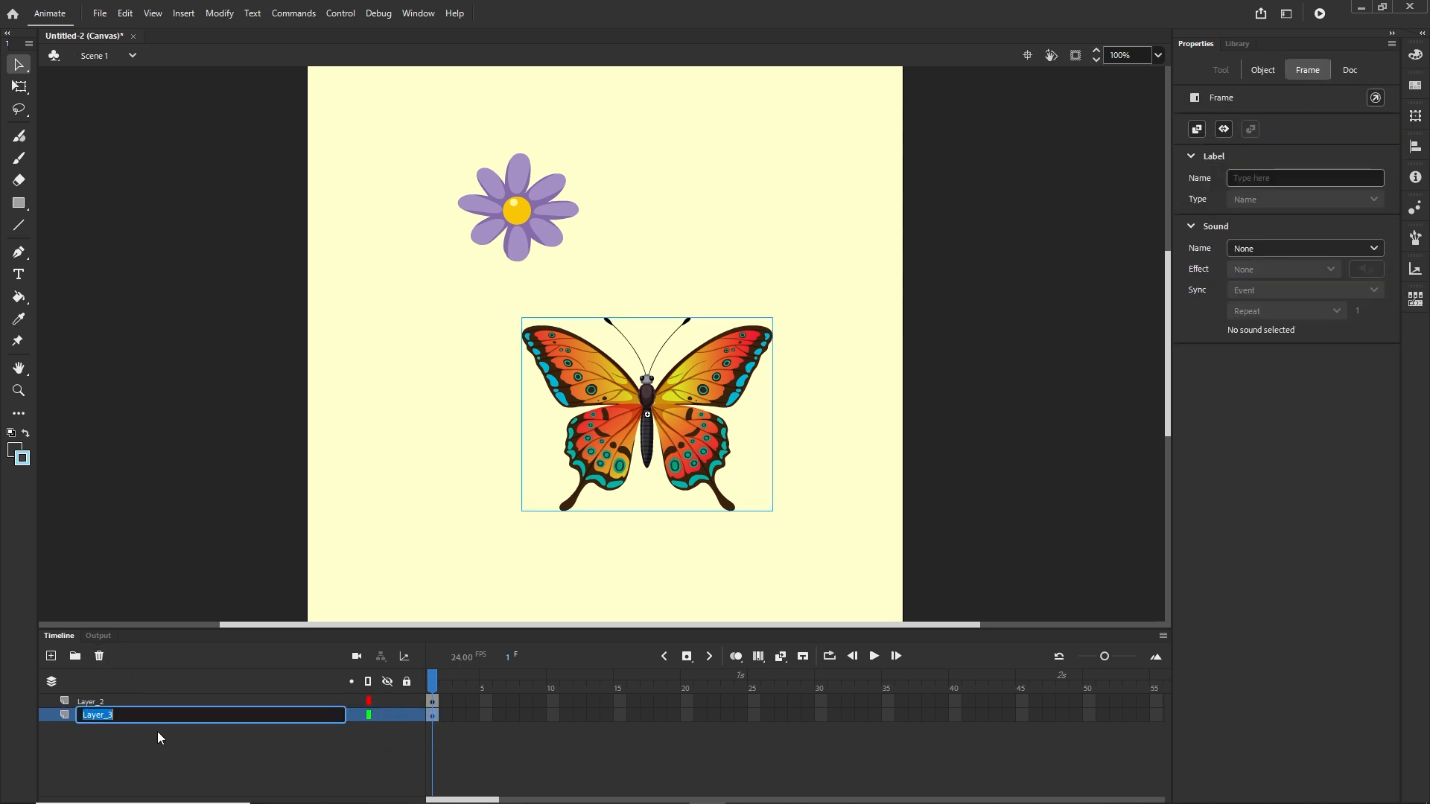
pyautogui.write('butterfly')
pyautogui.click(167, 745)
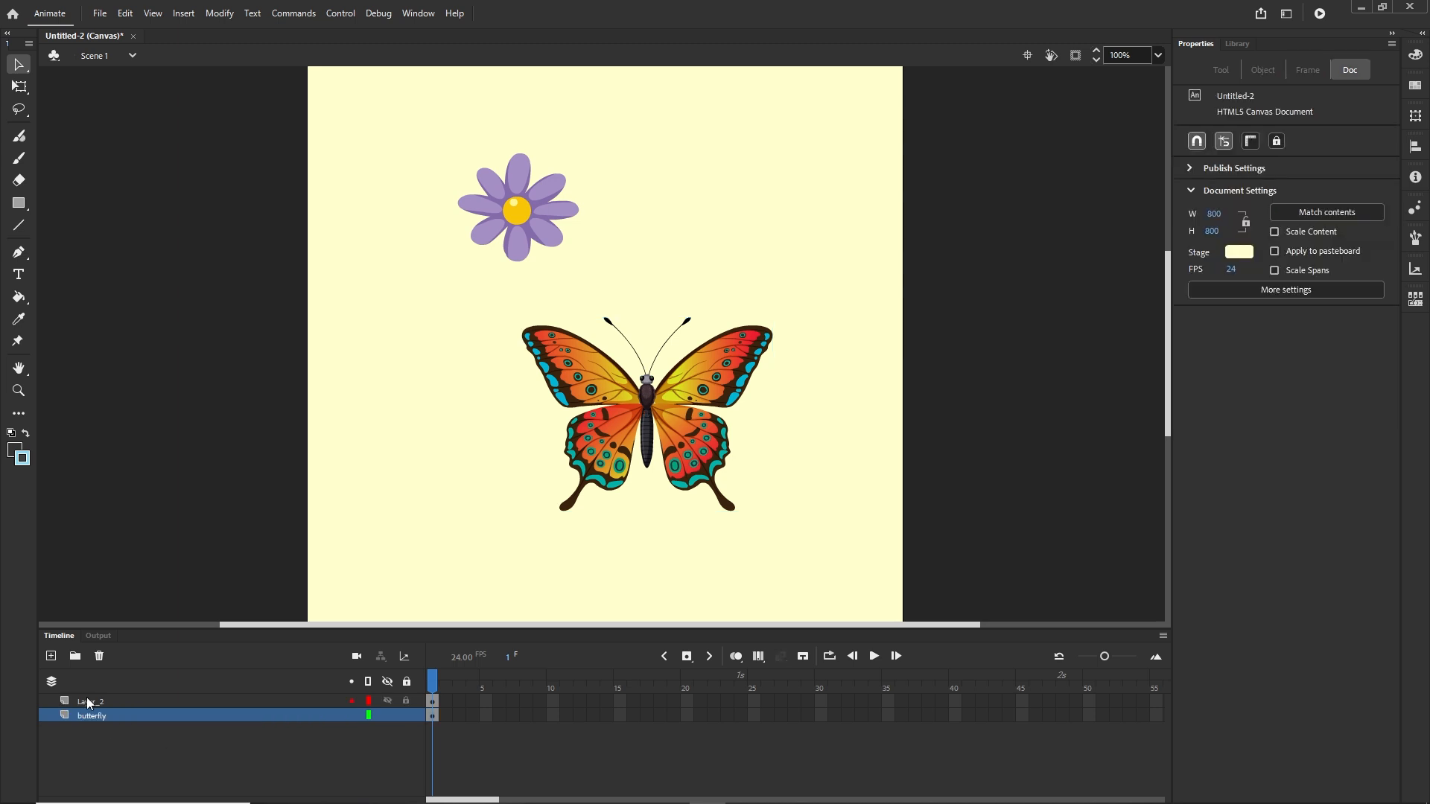
pyautogui.doubleClick(88, 700)
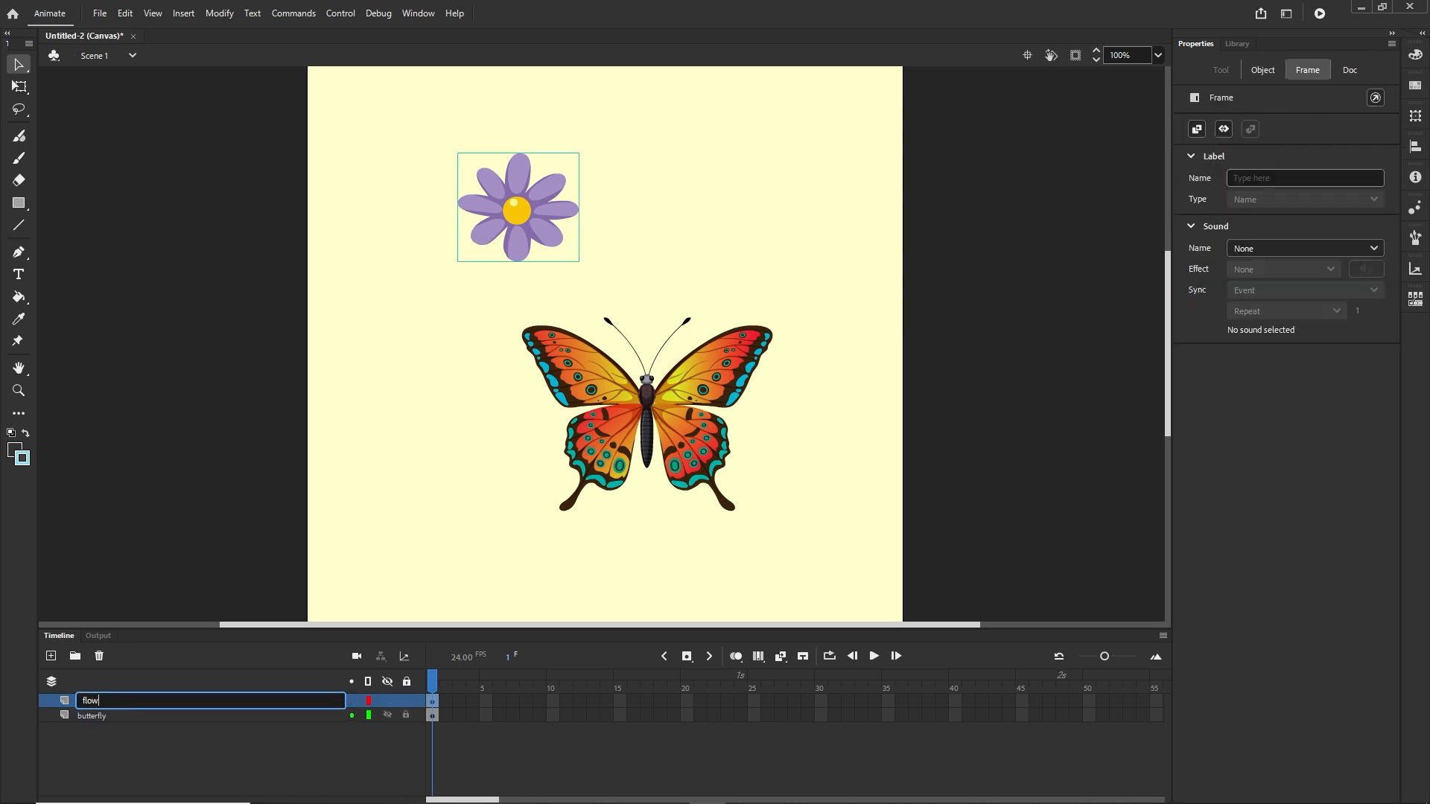
pyautogui.click(151, 733)
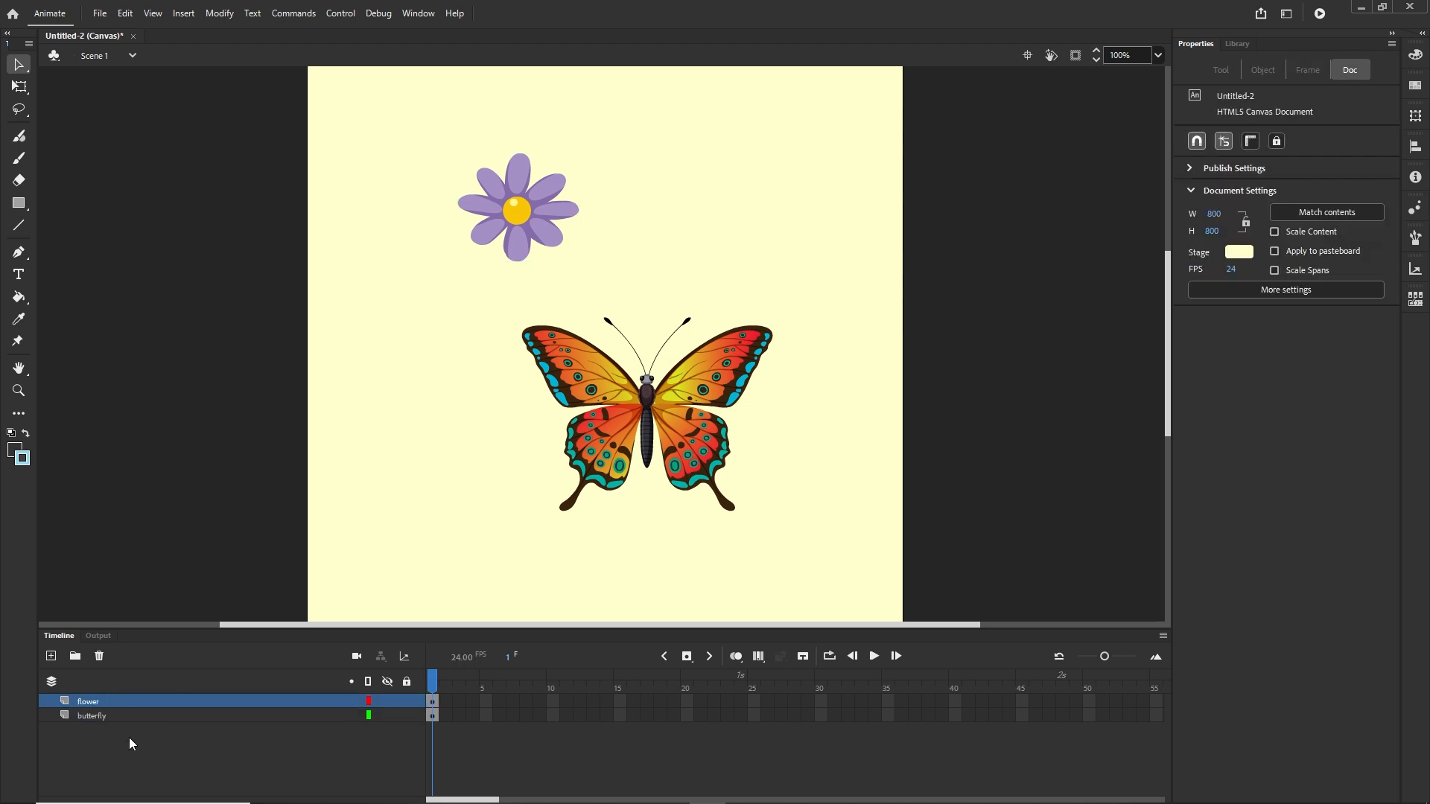
# Open the butterfly symbol for editing and distribute its body and two wings to separate layers.
pyautogui.click(92, 721)
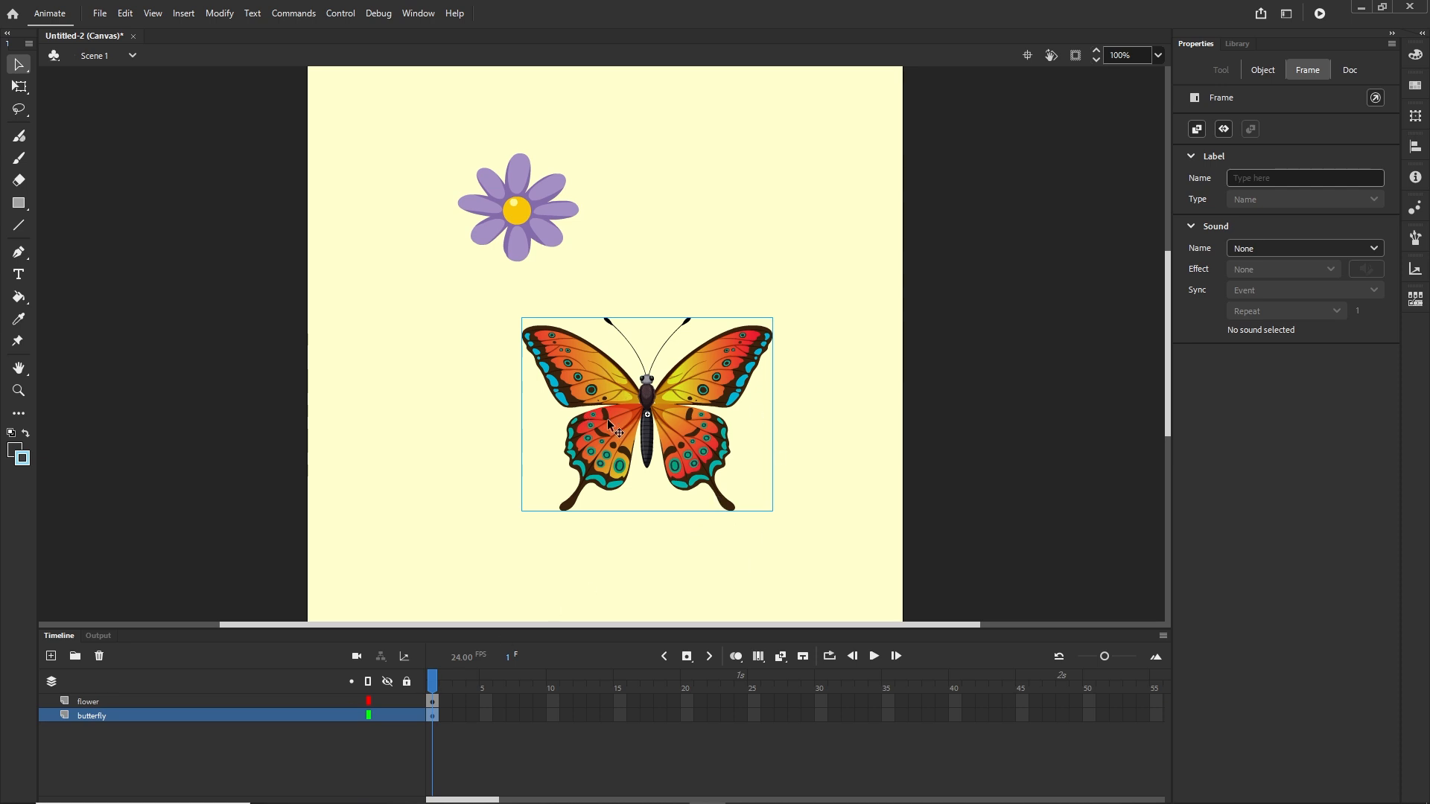
pyautogui.doubleClick(706, 371)
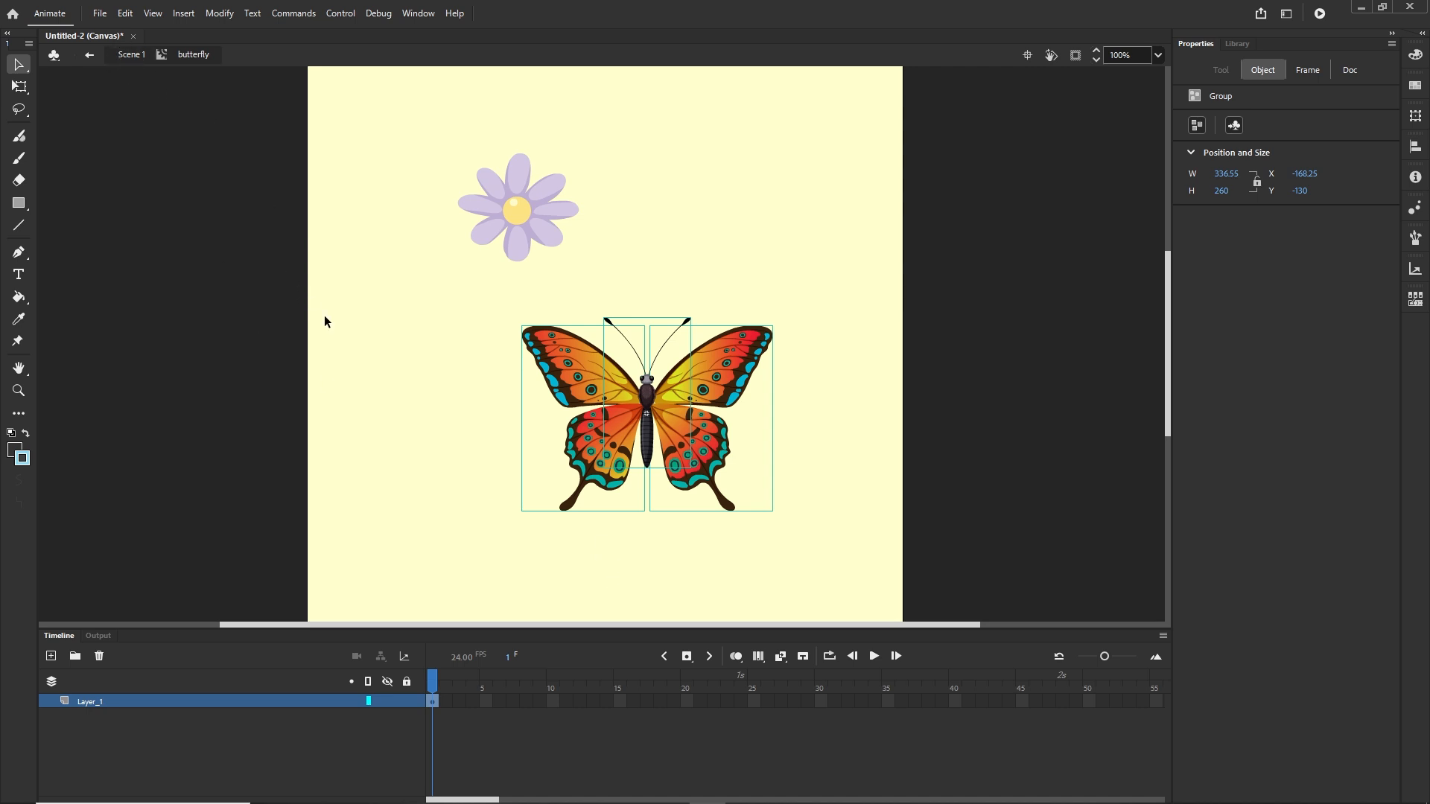
pyautogui.click(825, 350)
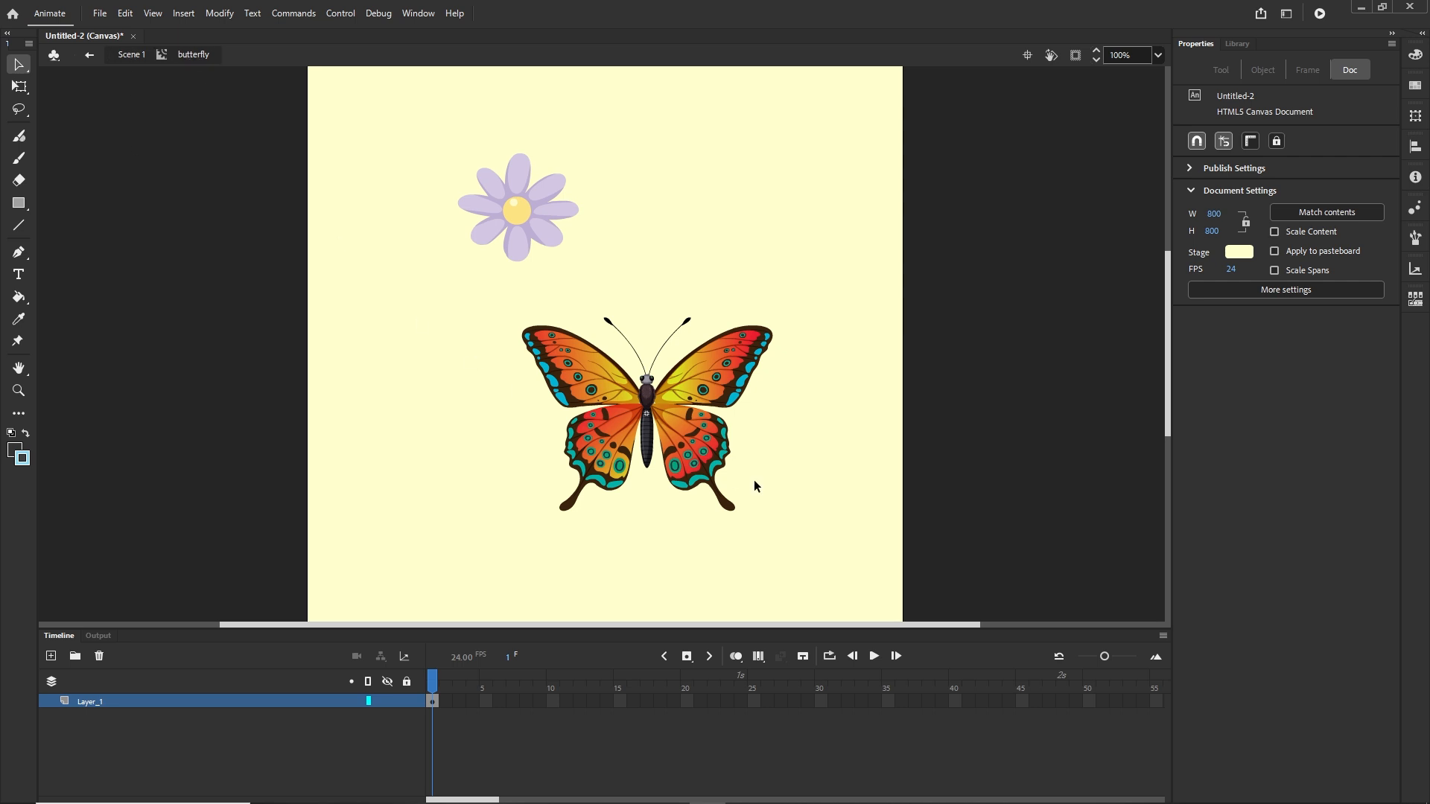
pyautogui.moveTo(824, 277); pyautogui.dragTo(439, 573)
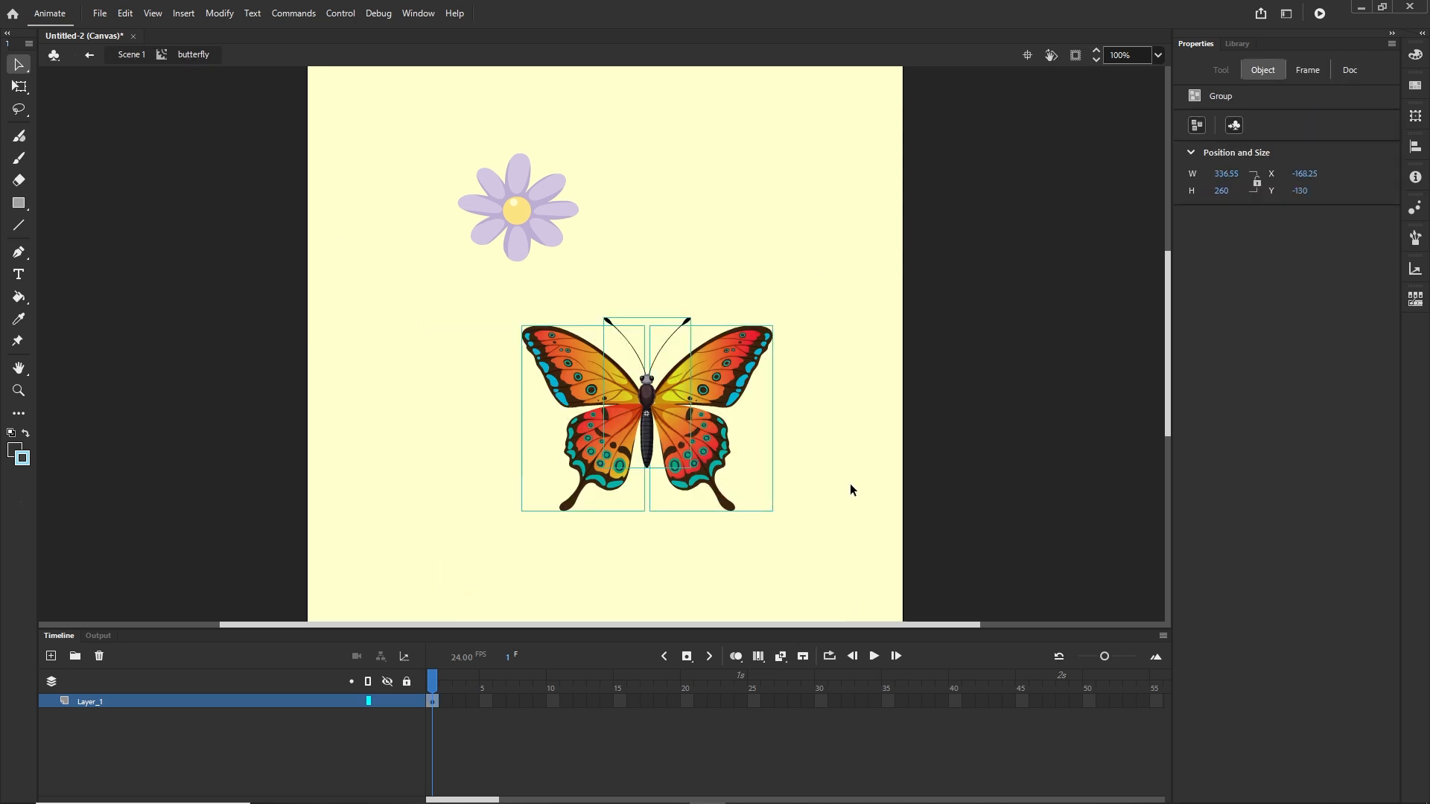
pyautogui.rightClick(696, 387)
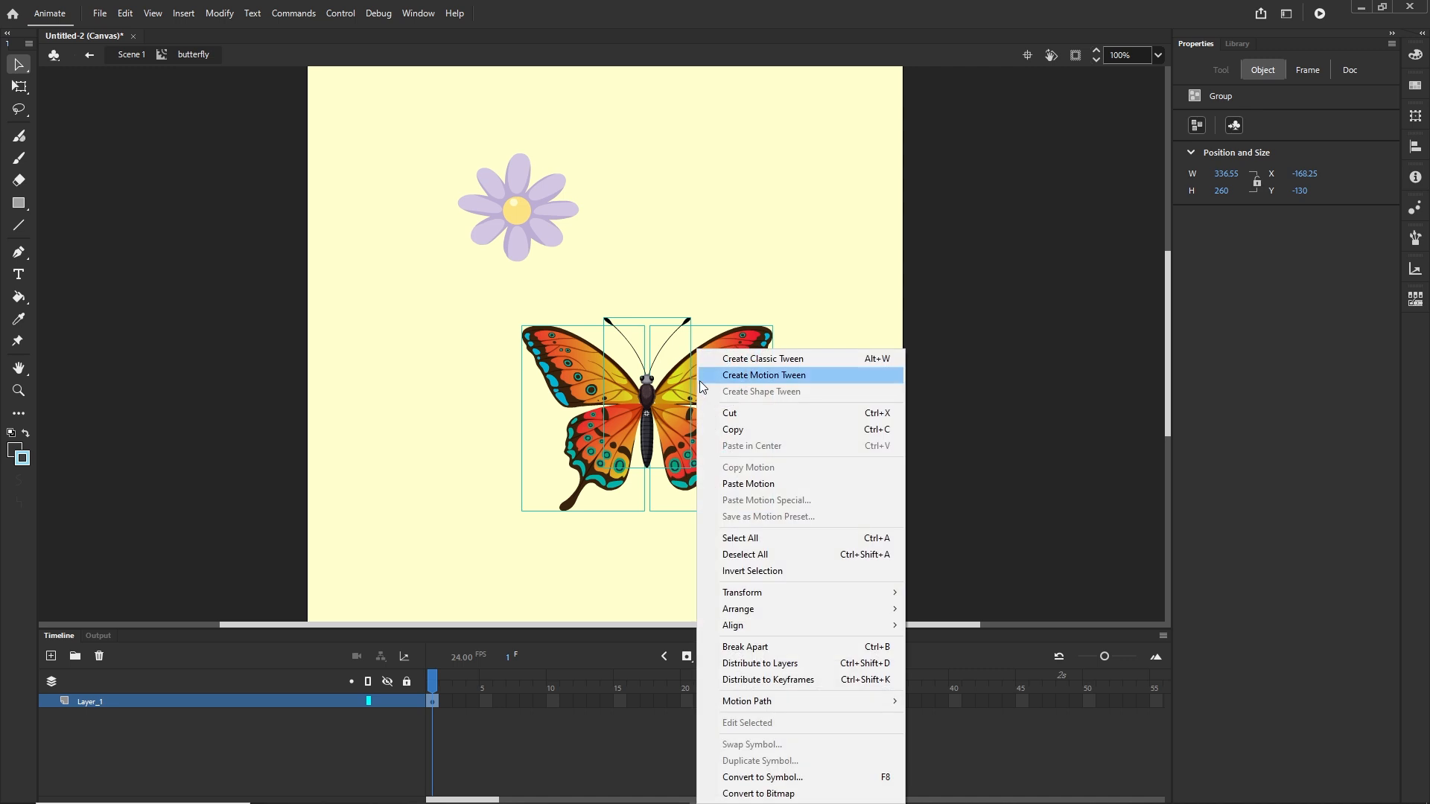
pyautogui.click(779, 663)
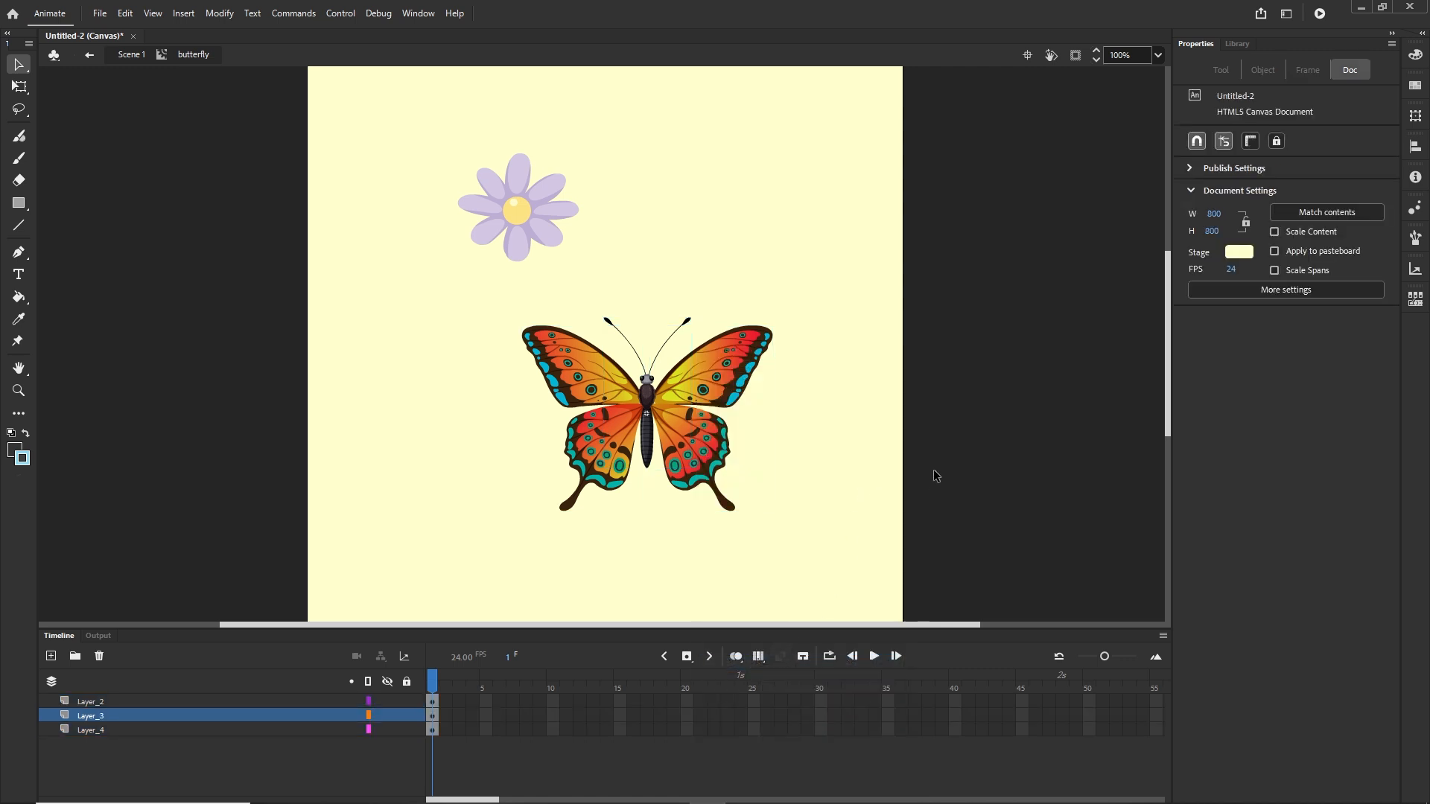
# Rename the butterfly's right wing layer, Layer_4, as Rwing.
pyautogui.click(97, 732)
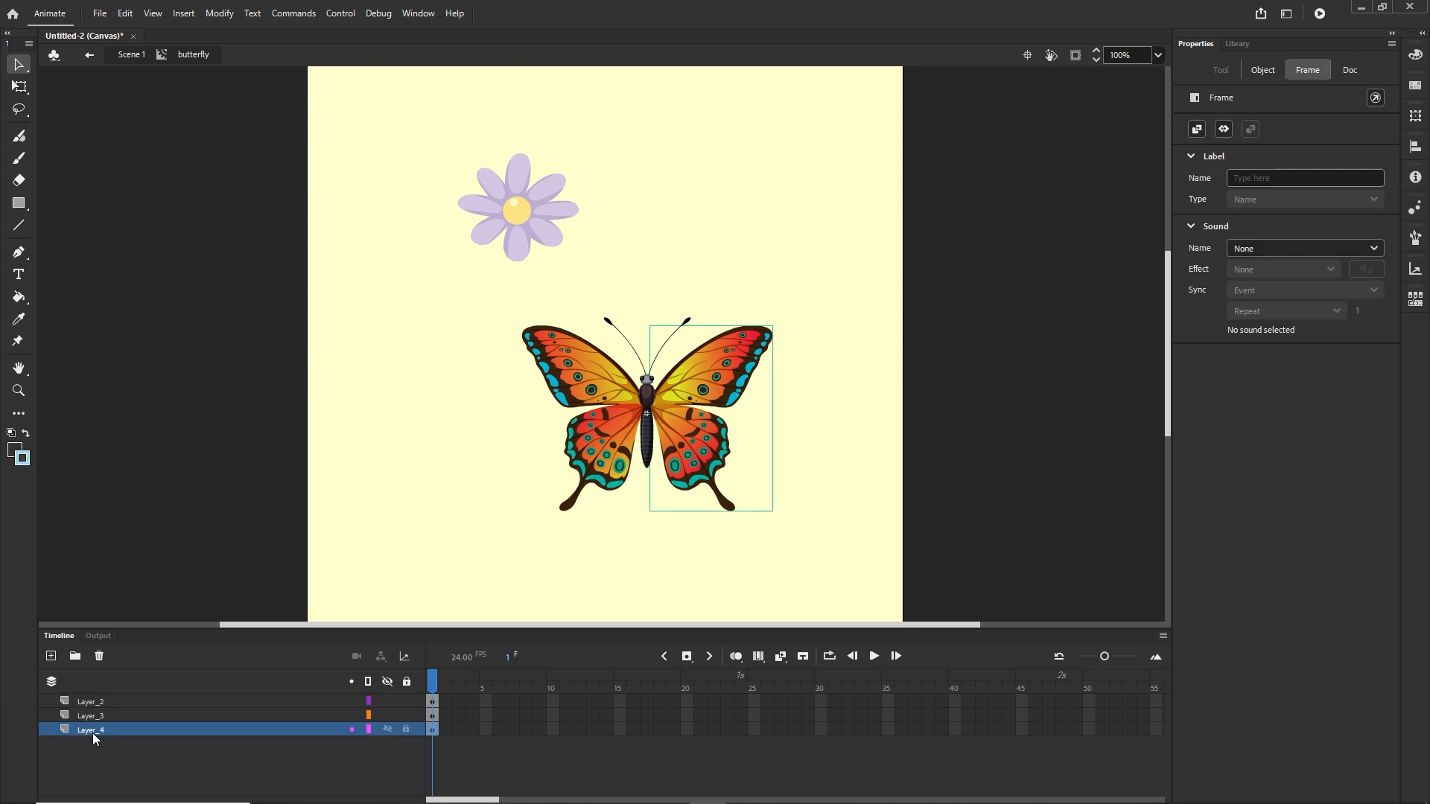
pyautogui.doubleClick(92, 730)
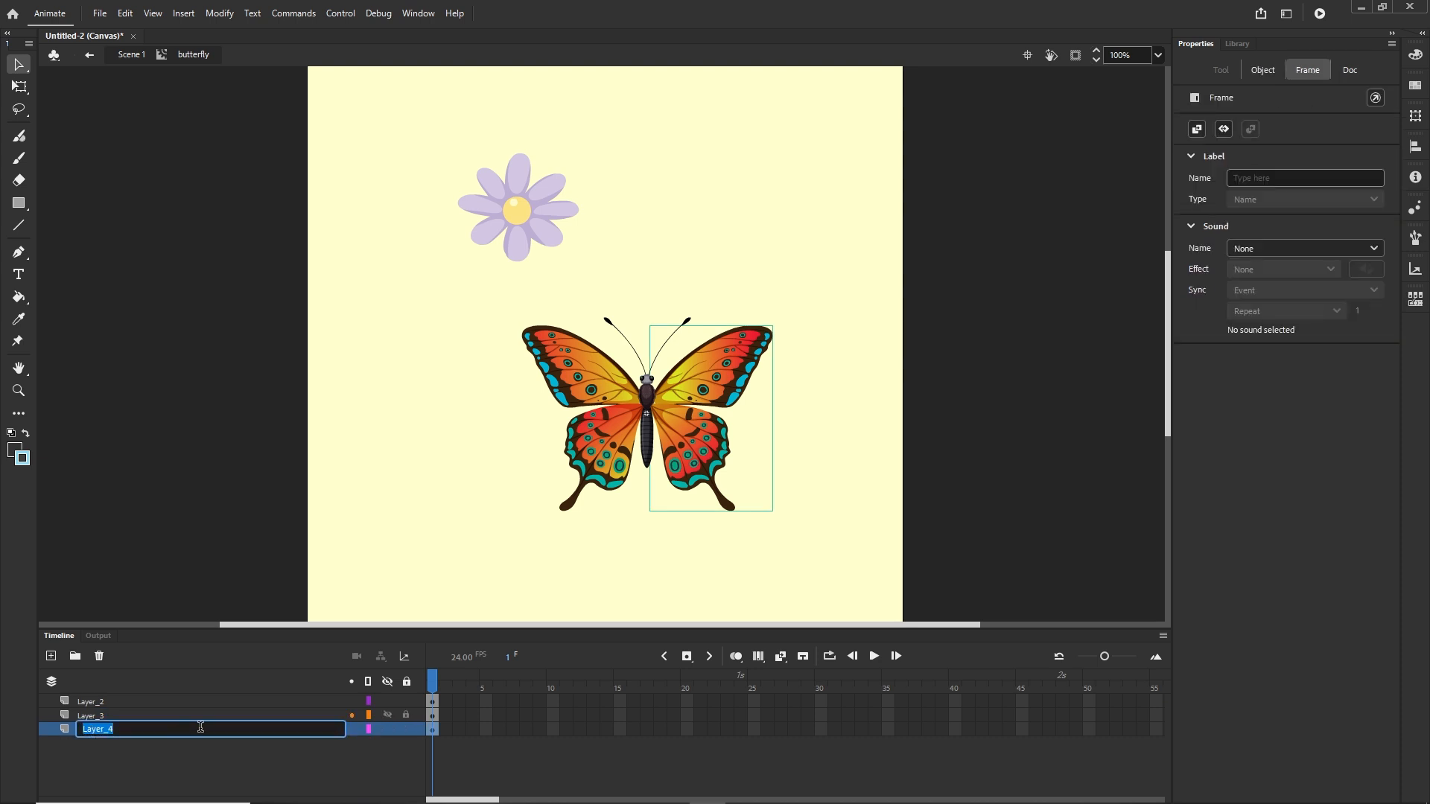
pyautogui.write('Rwing')
pyautogui.click(57, 776)
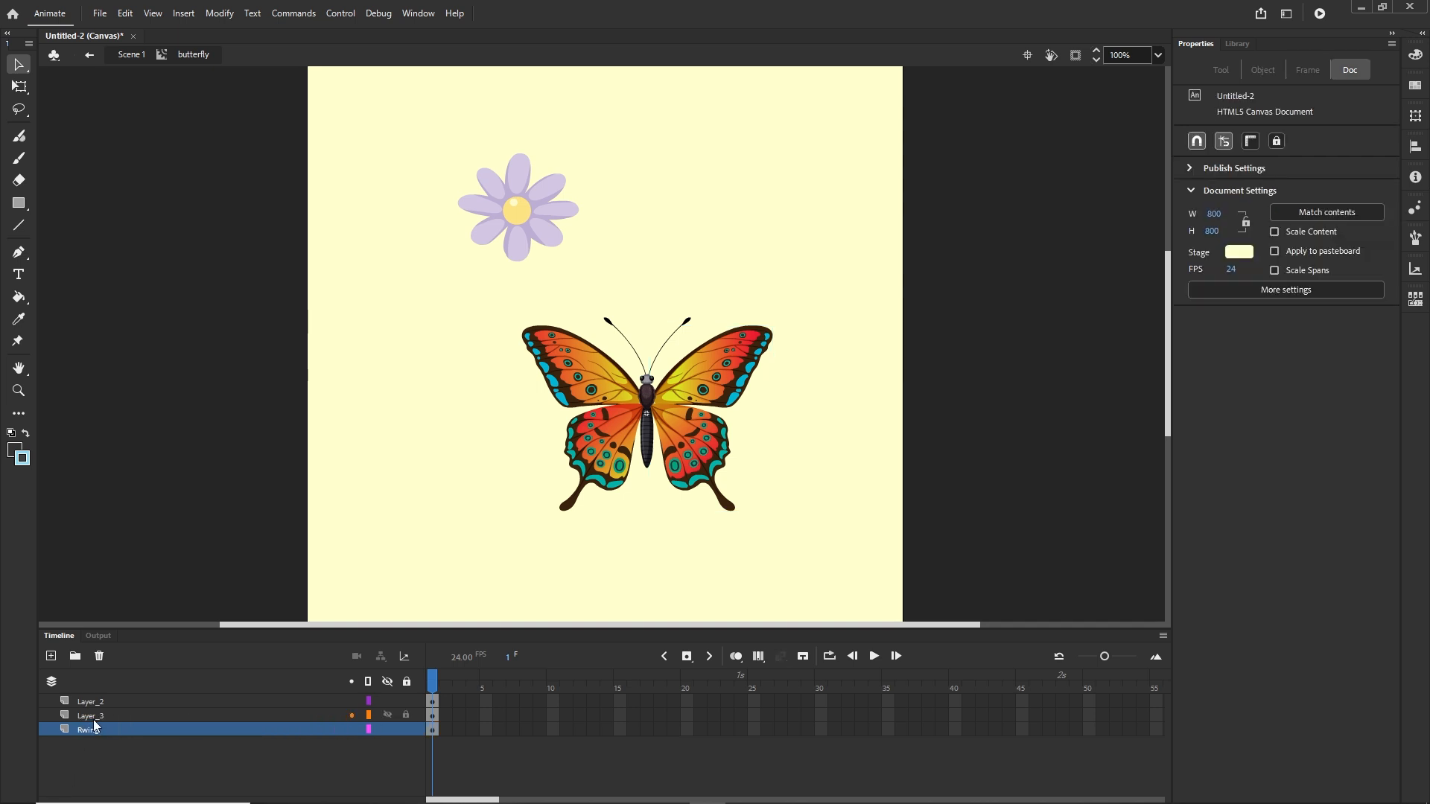
# Rename the butterfly's left wing layer, Layer_3, as lWing.
pyautogui.click(90, 712)
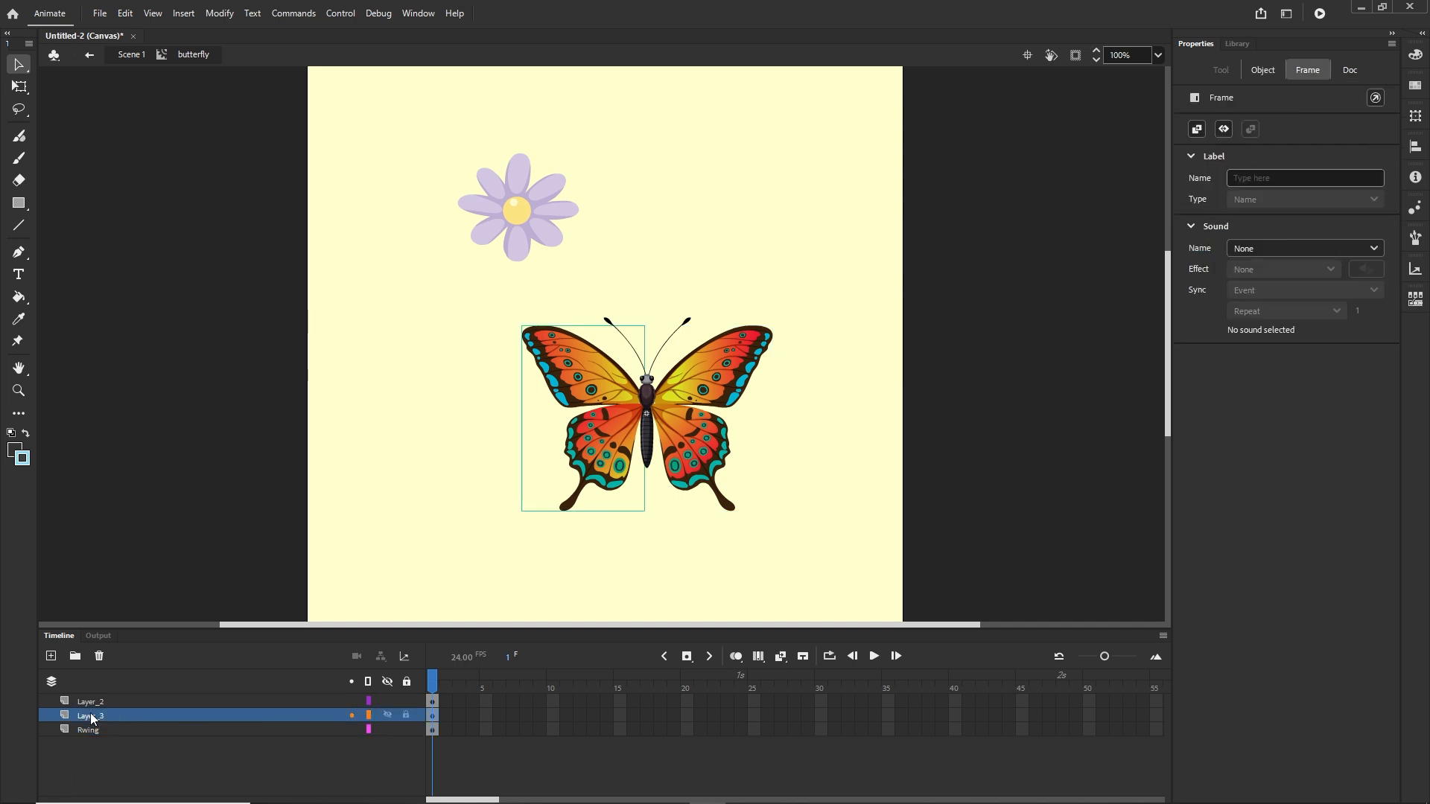
pyautogui.doubleClick(91, 713)
pyautogui.write('L')
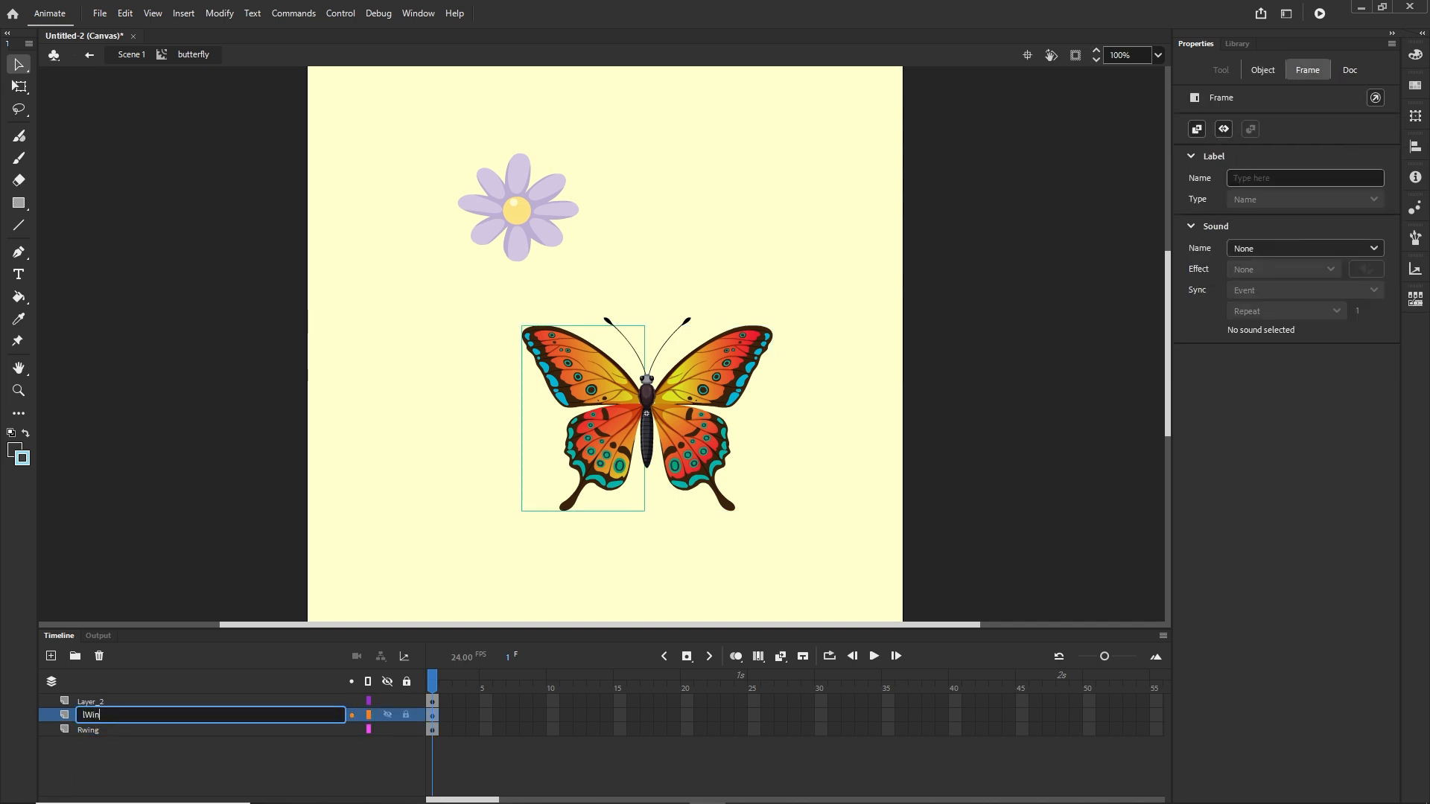
pyautogui.write('Wing')
pyautogui.click(194, 767)
# Rename the butterfly's body layer, Layer_2, as body.
pyautogui.click(114, 702)
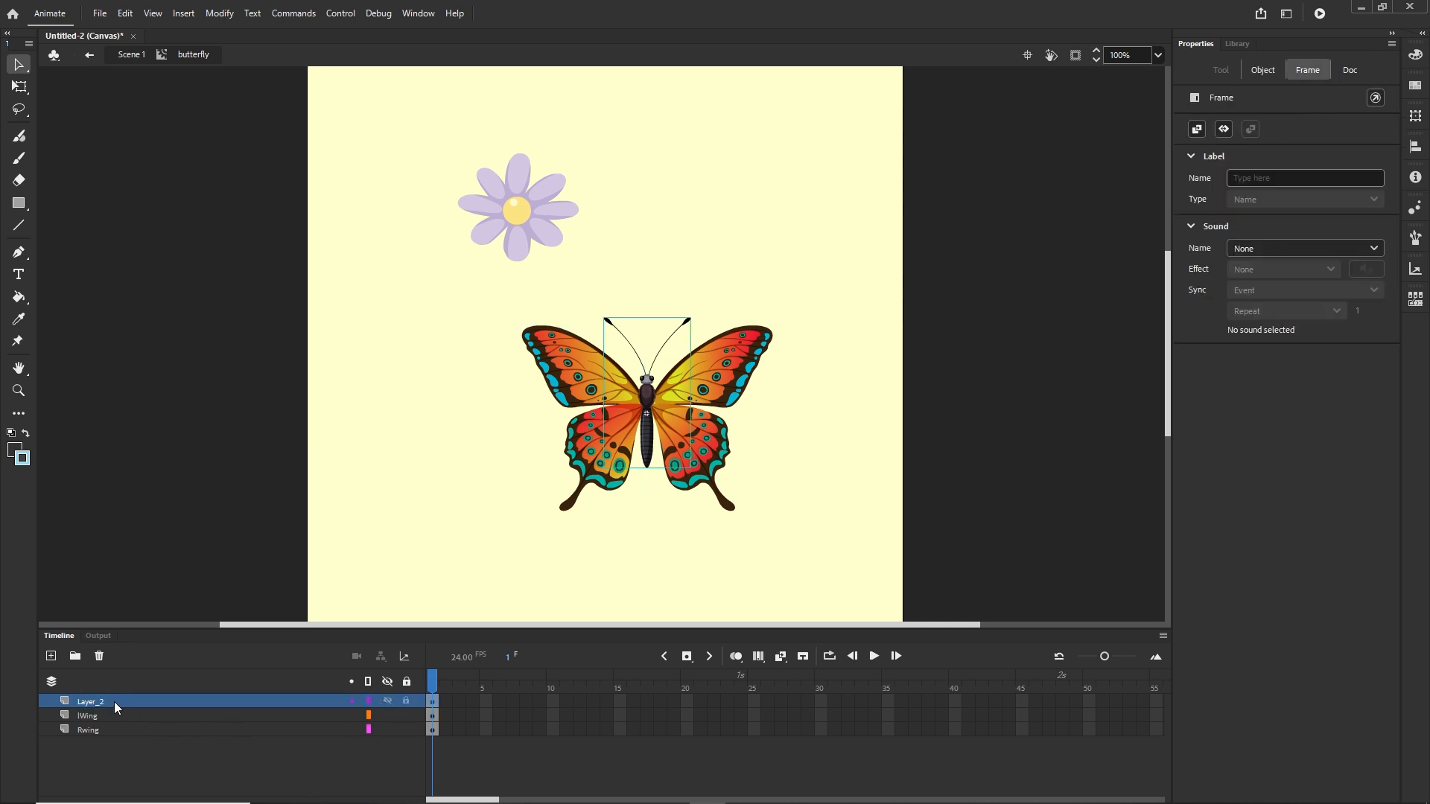
pyautogui.doubleClick(110, 700)
pyautogui.write('bod')
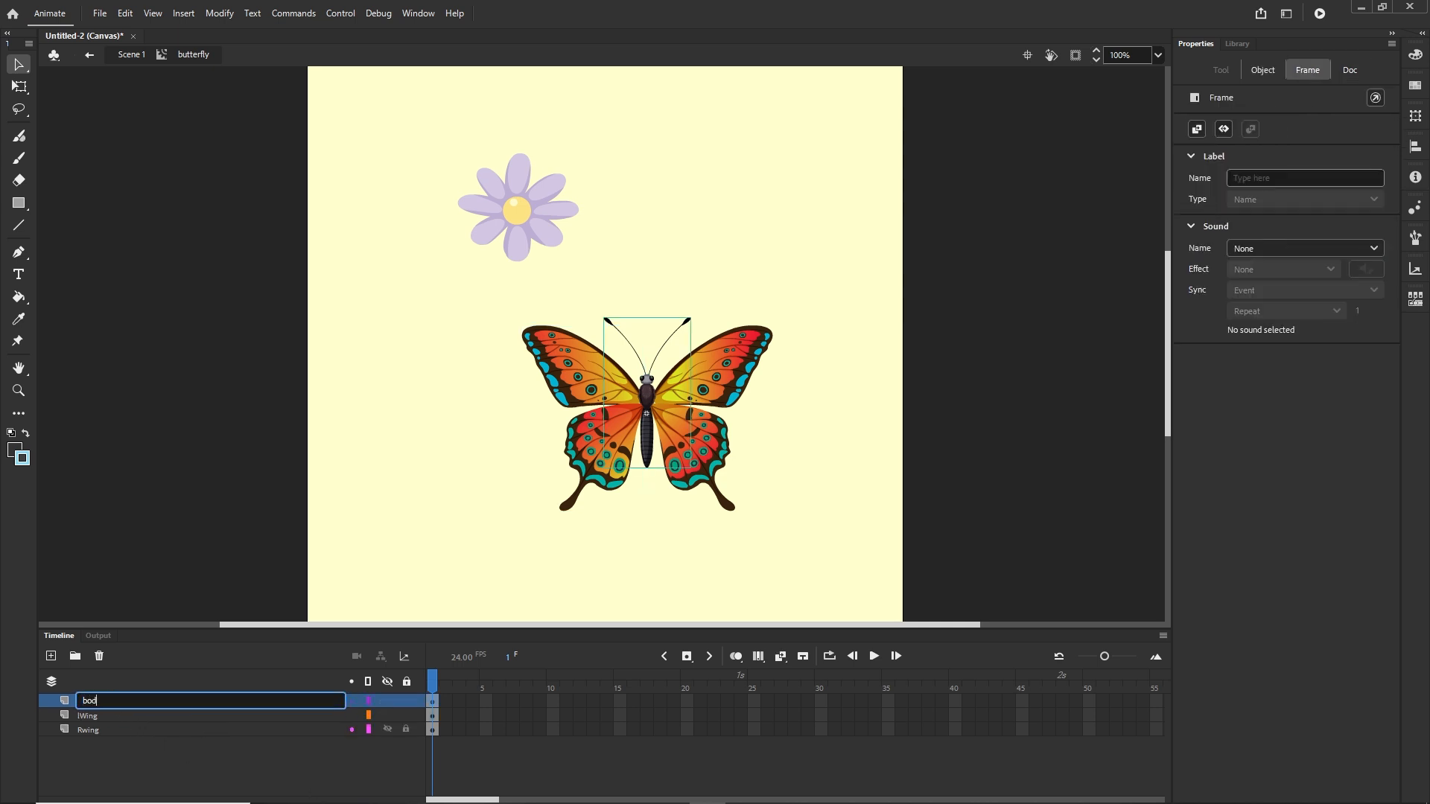
pyautogui.write('y')
pyautogui.click(235, 767)
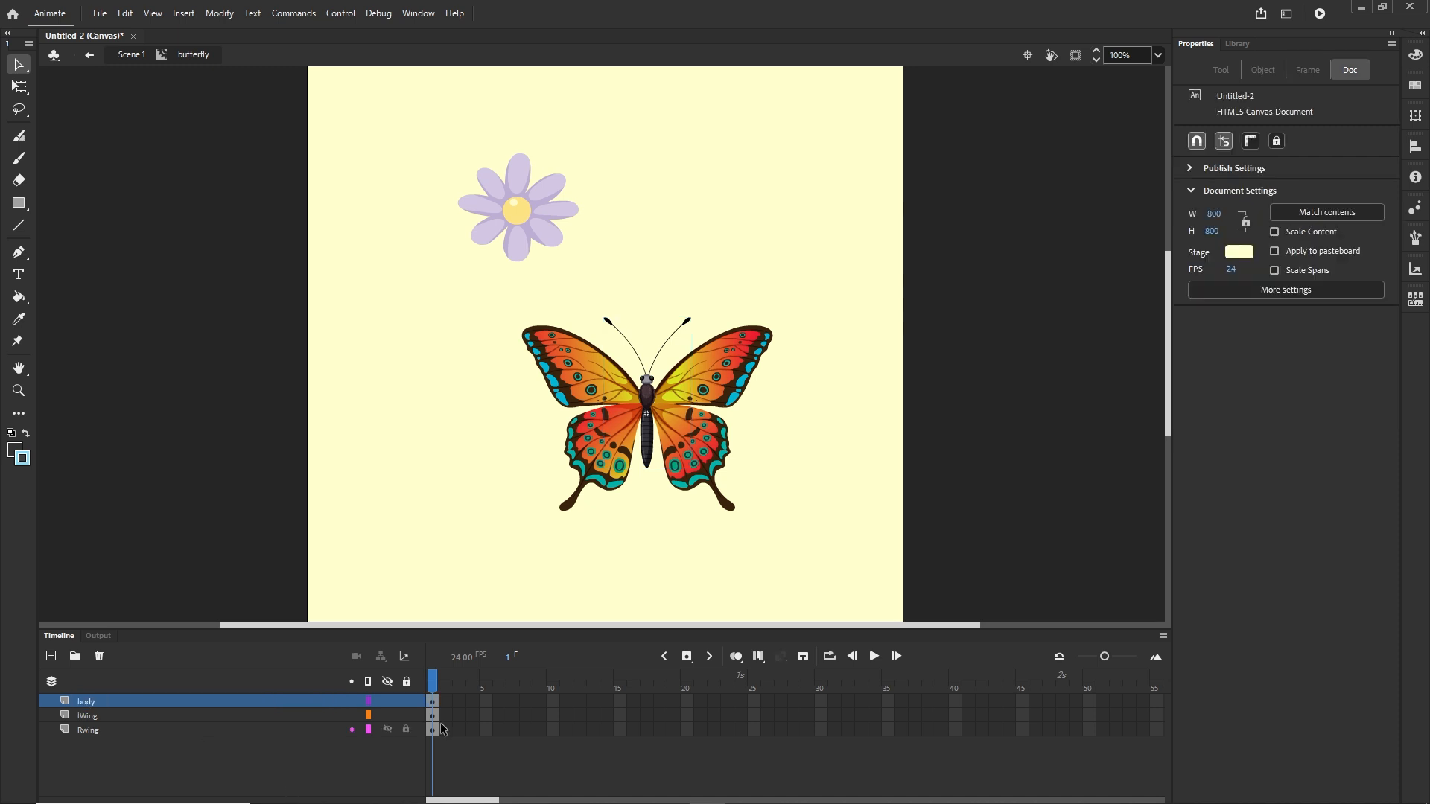
# Convert the butterfly's right wing to a Movie Clip symbol with the default name.
pyautogui.click(708, 444)
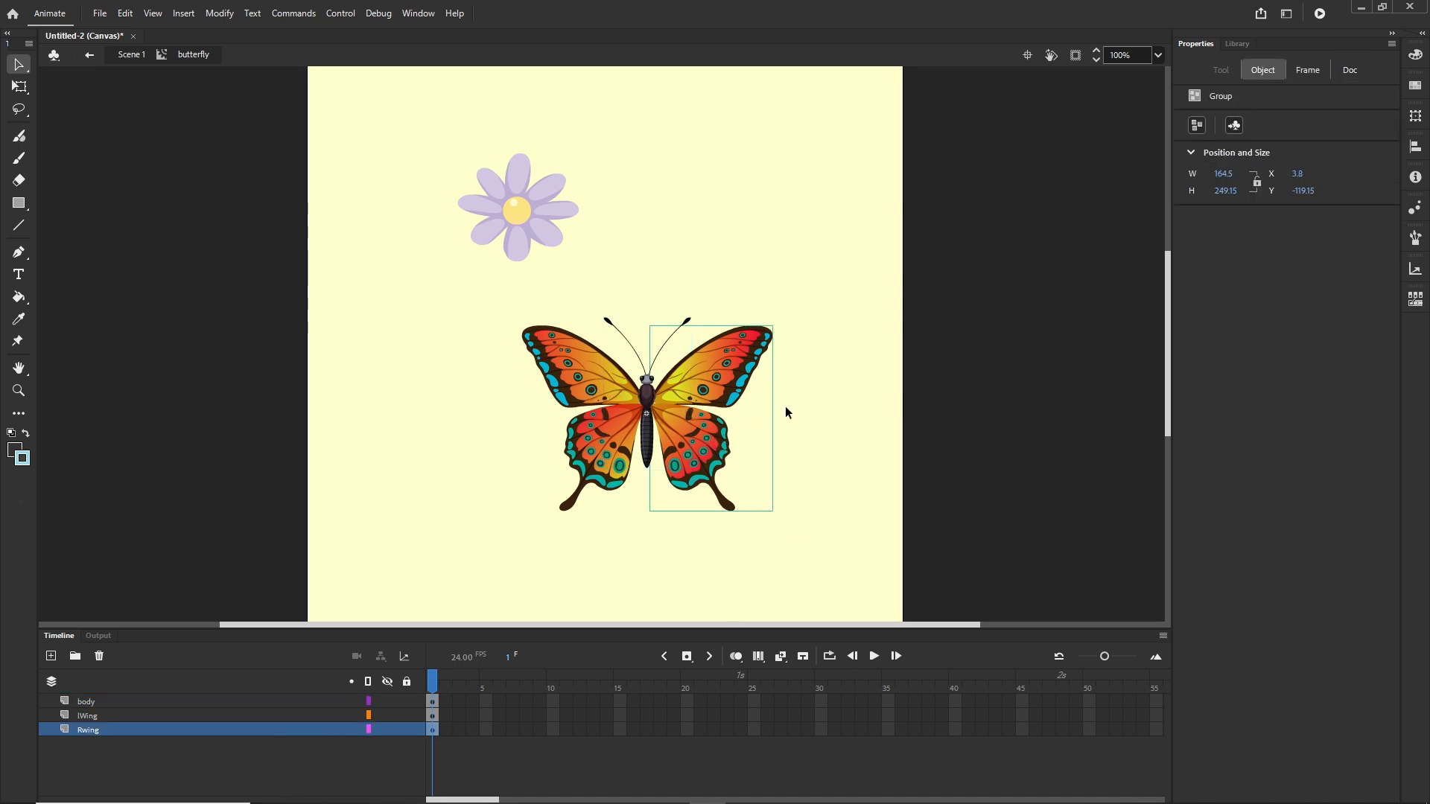
pyautogui.press('F8')
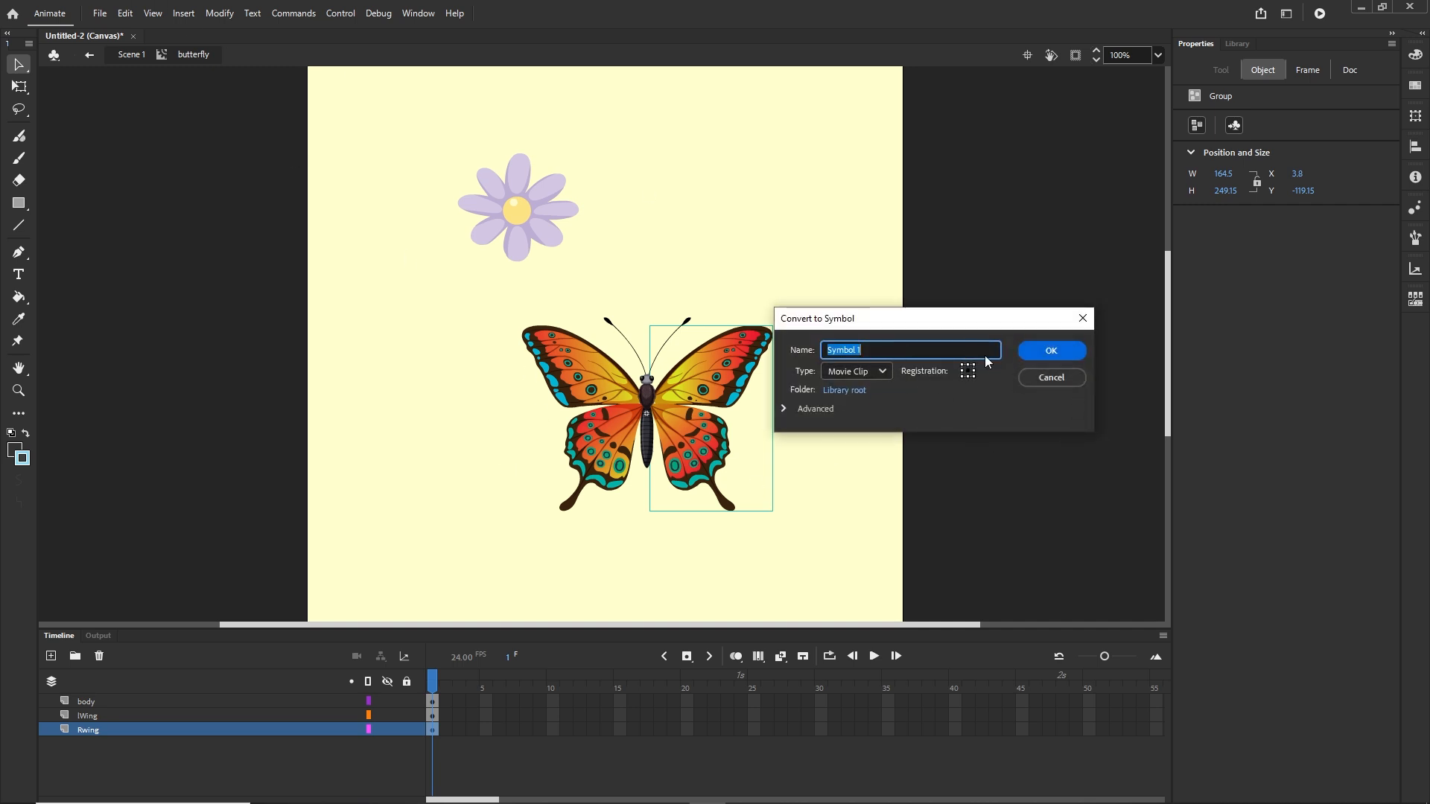
pyautogui.click(1051, 350)
pyautogui.click(990, 520)
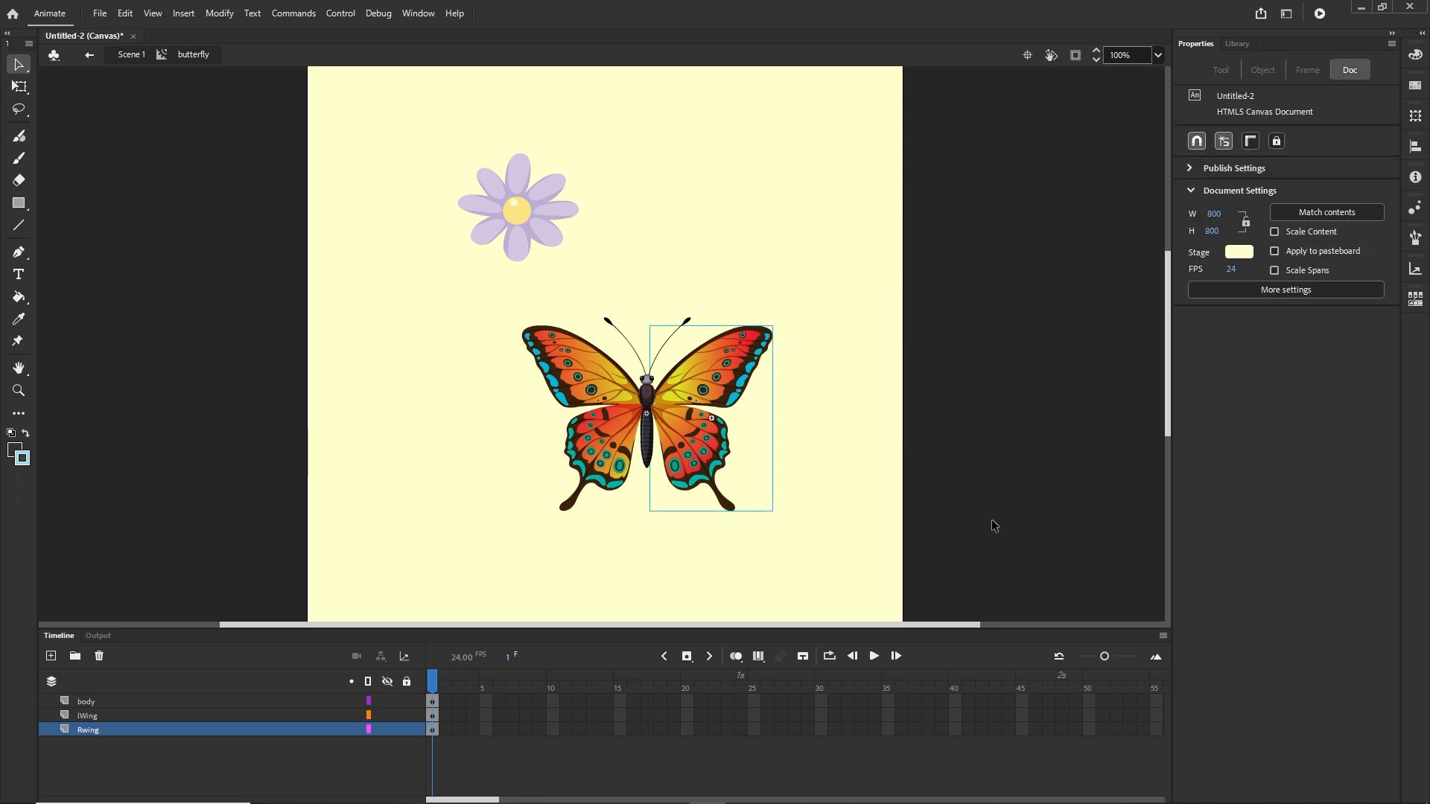
# Convert the butterfly's left wing to a Movie Clip symbol with the default name.
pyautogui.click(589, 386)
pyautogui.press('F8')
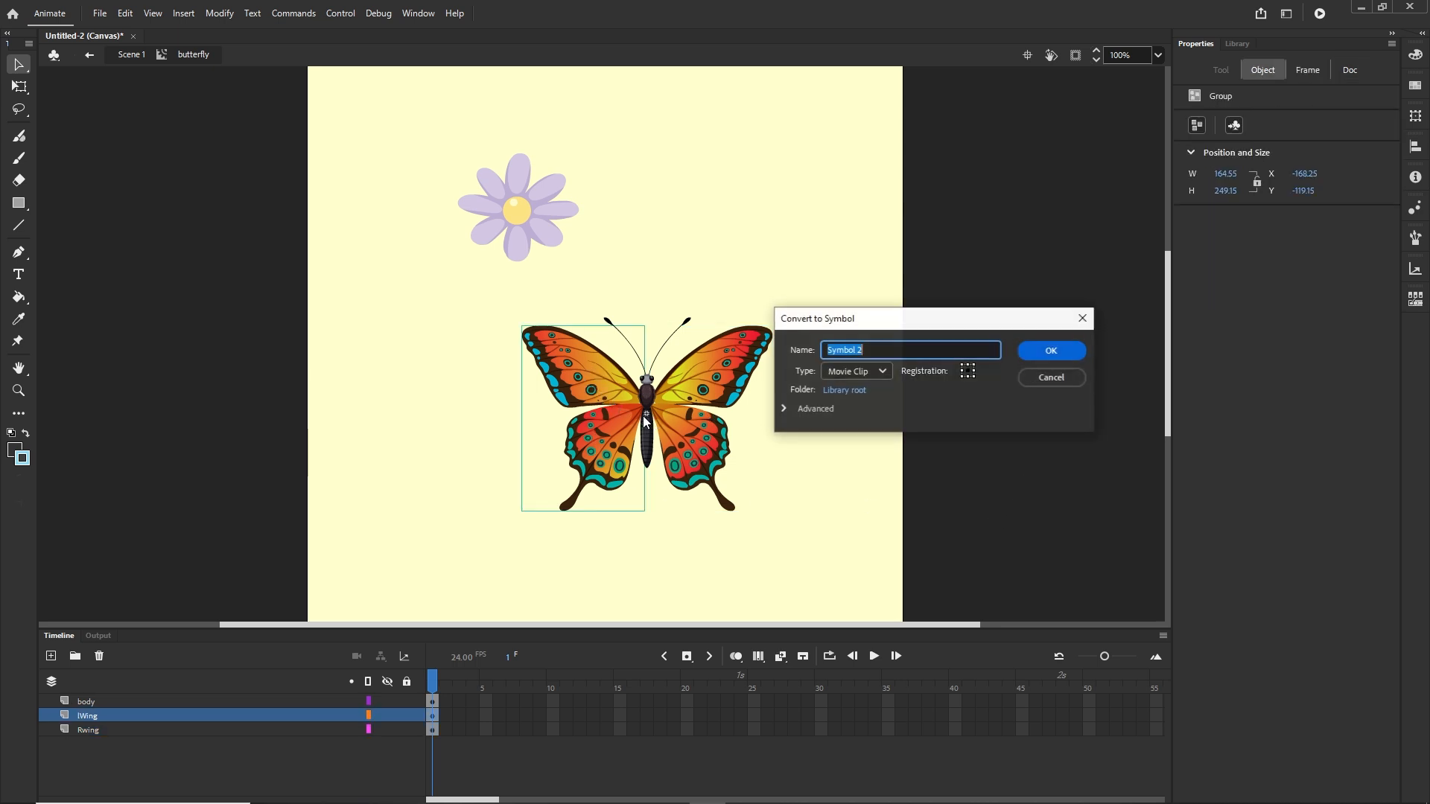
pyautogui.click(1048, 351)
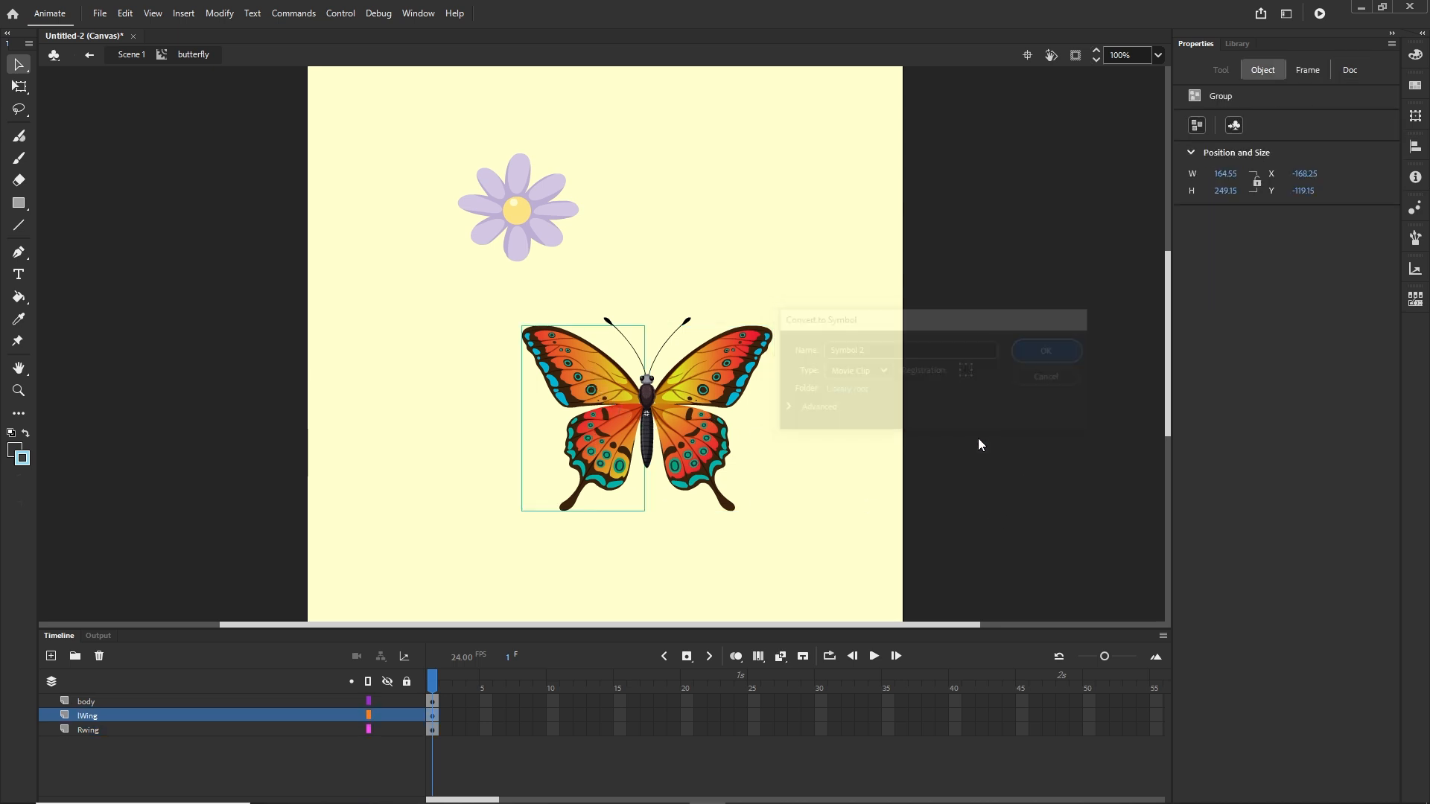
pyautogui.click(1015, 445)
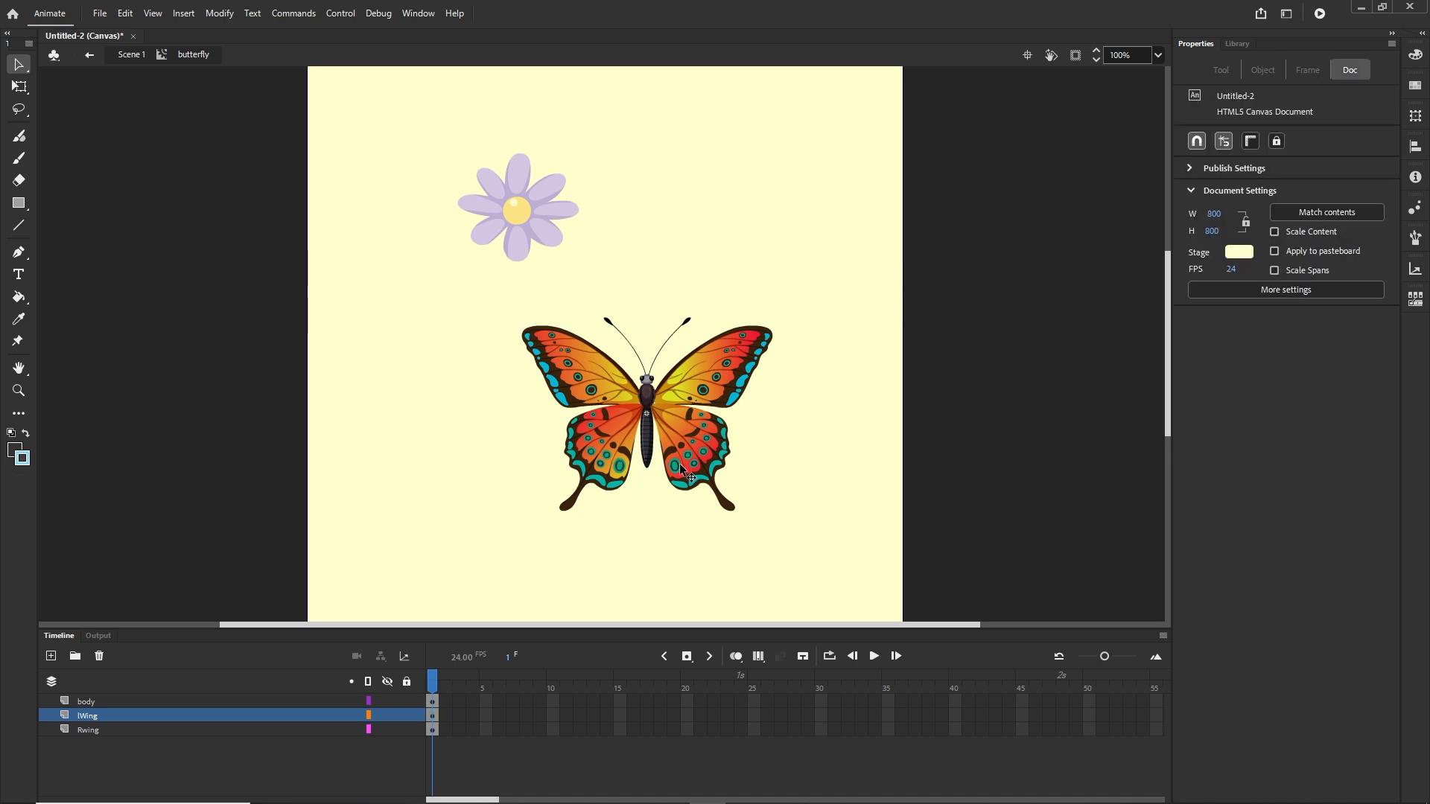
# Try rotating the right wing around its centre with Free Transform, and undo the rotation.
pyautogui.click(702, 434)
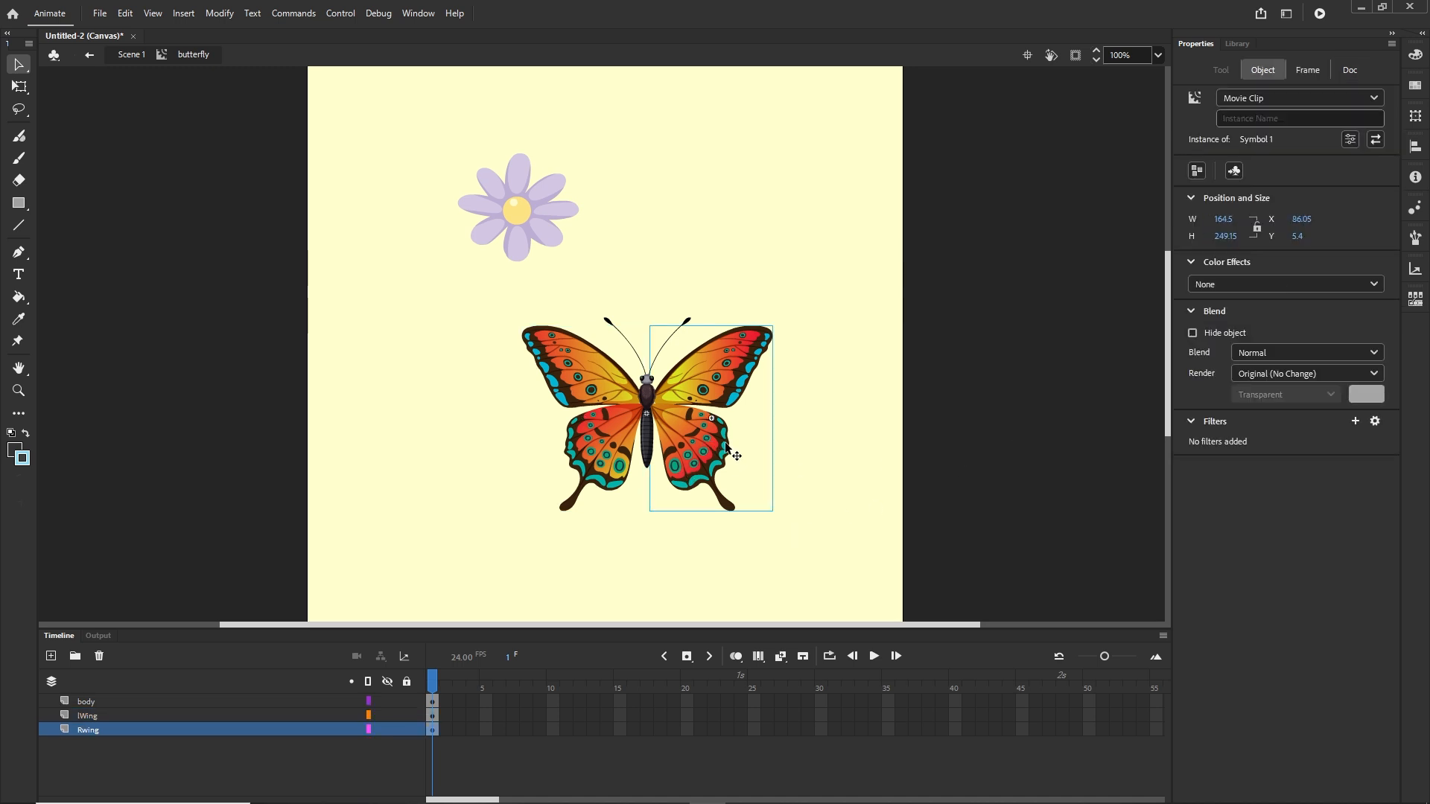
pyautogui.scroll(3, 733, 411)
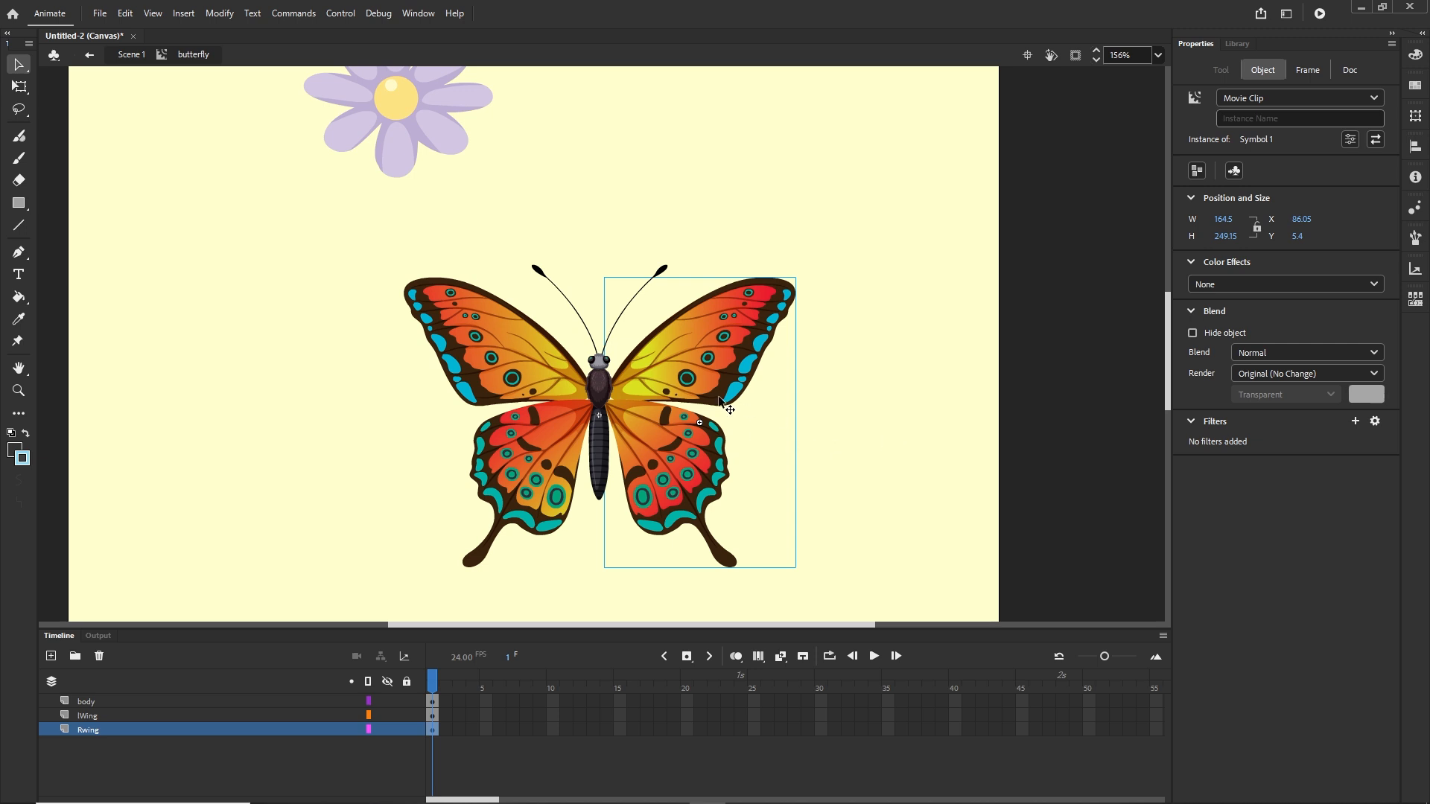
pyautogui.press('q')
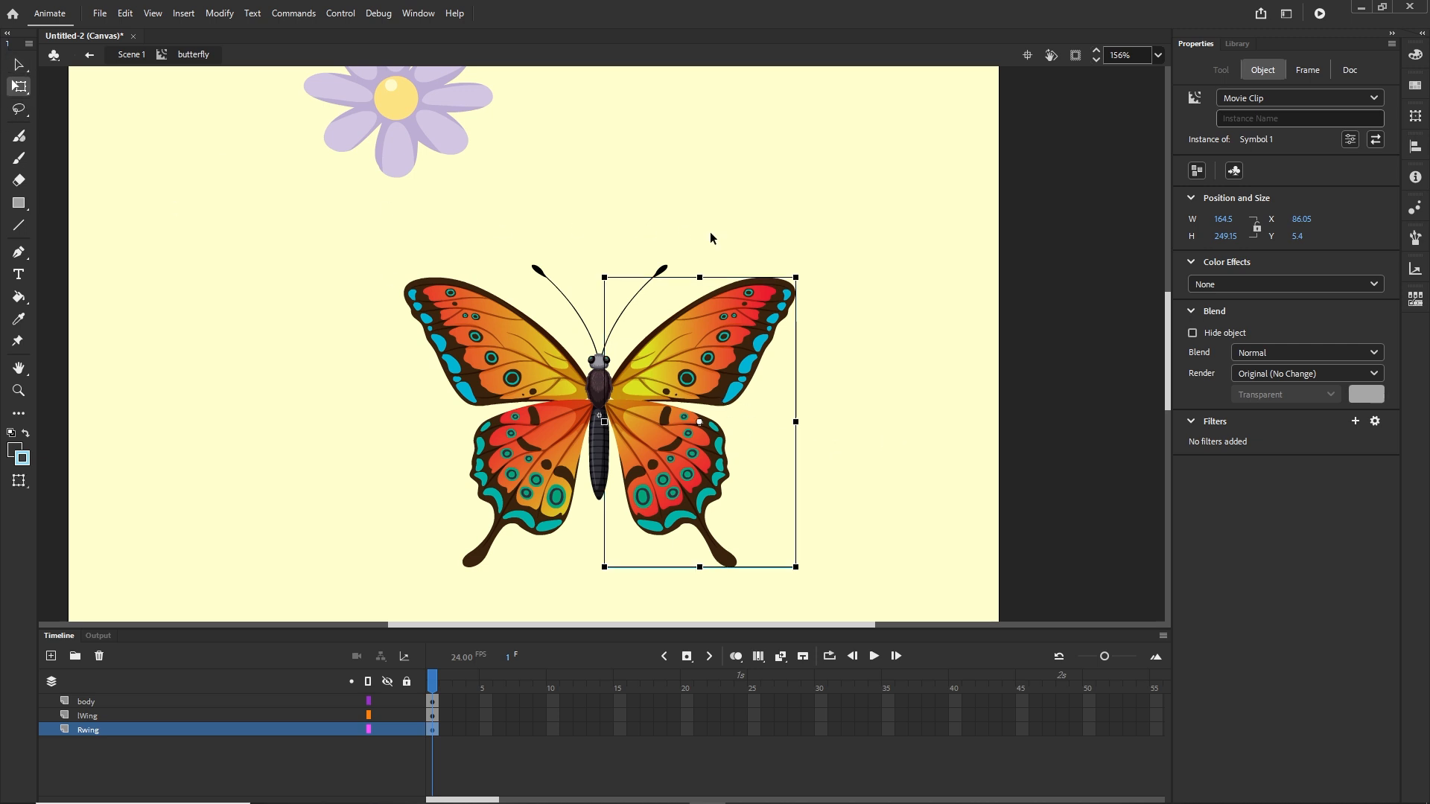
pyautogui.moveTo(808, 285); pyautogui.dragTo(861, 356)
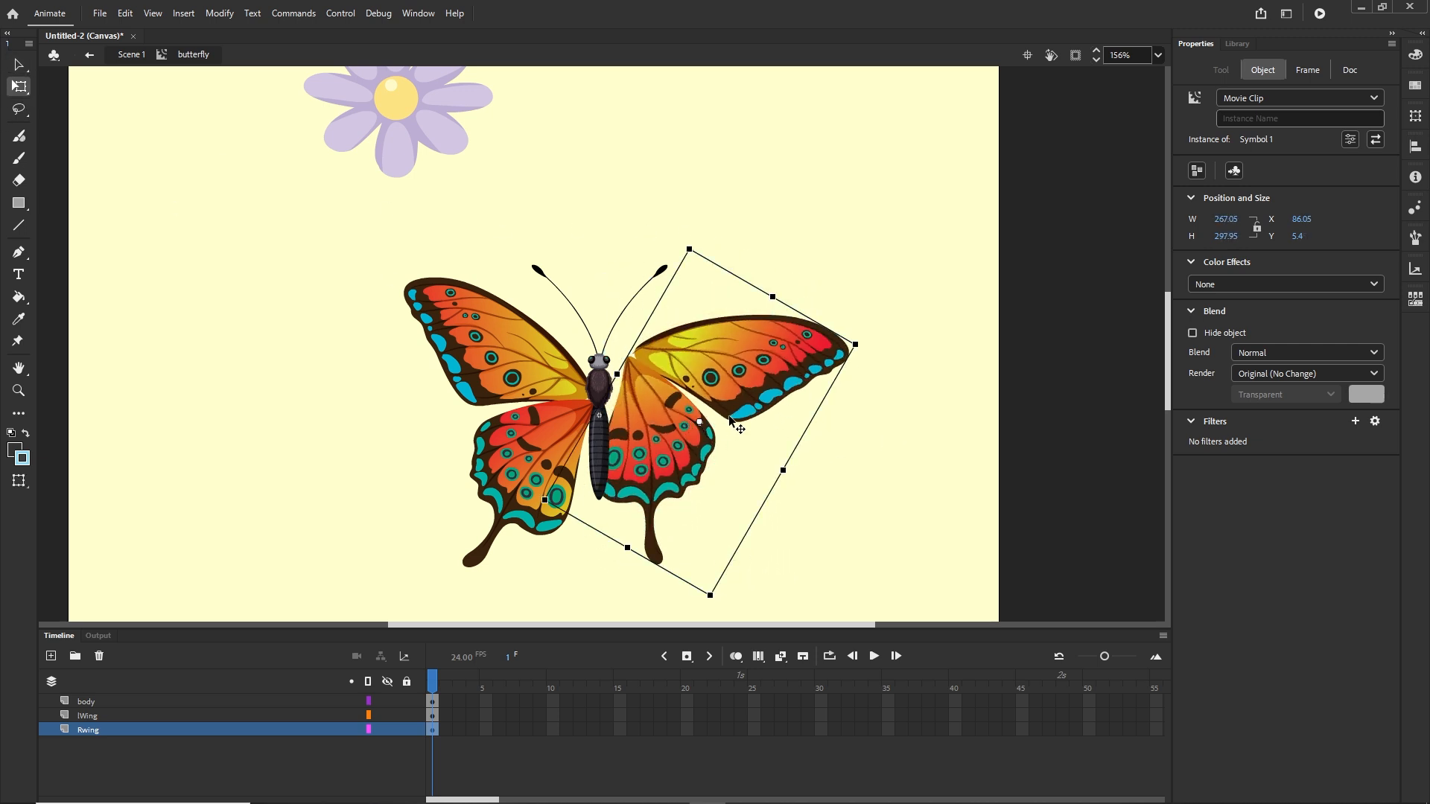
pyautogui.hotkey('ctrl', 'z')
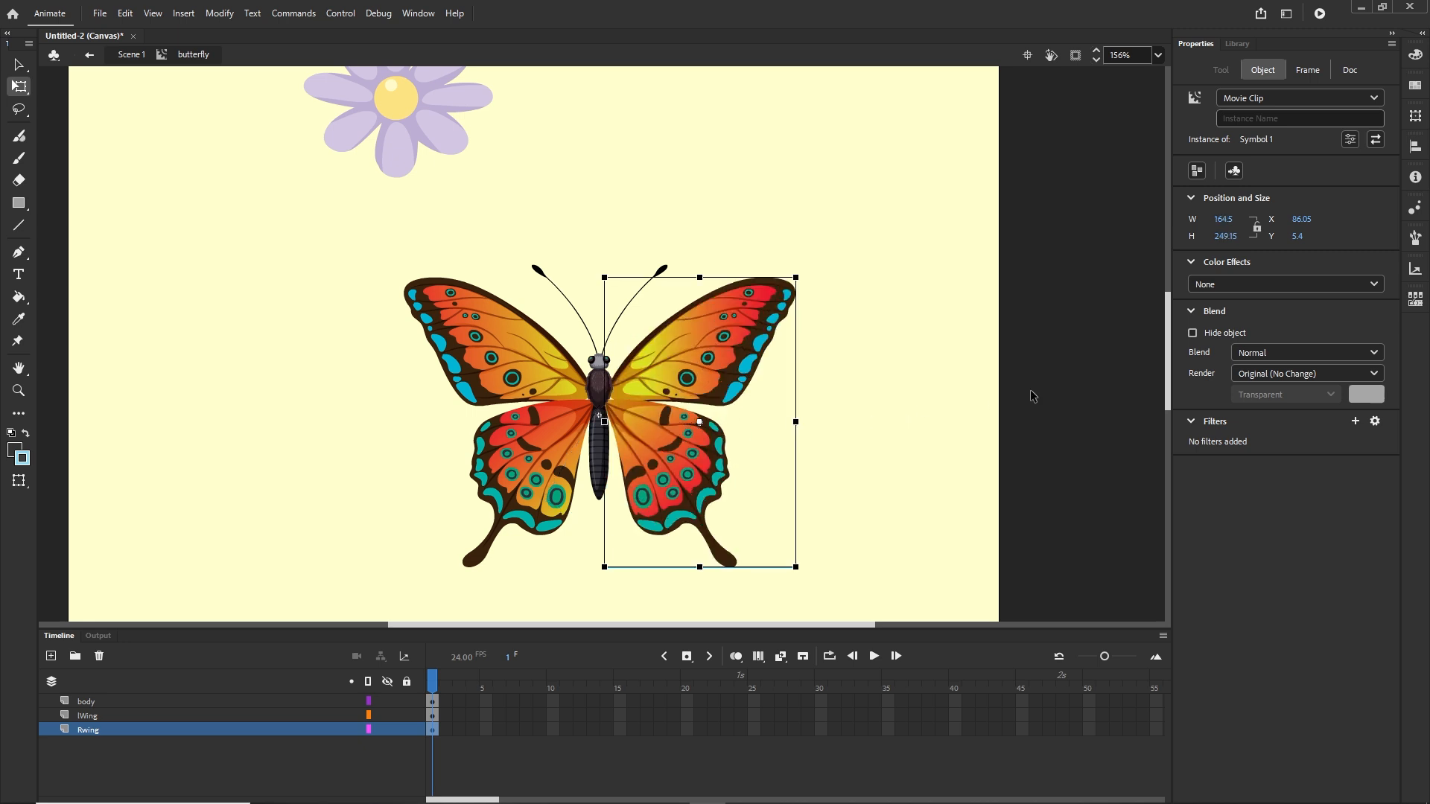
# Move the transformation points of the right and left wings onto the middle of the butterfly's body.
pyautogui.click(1028, 399)
pyautogui.click(747, 370)
pyautogui.moveTo(699, 423); pyautogui.dragTo(599, 420)
pyautogui.click(555, 429)
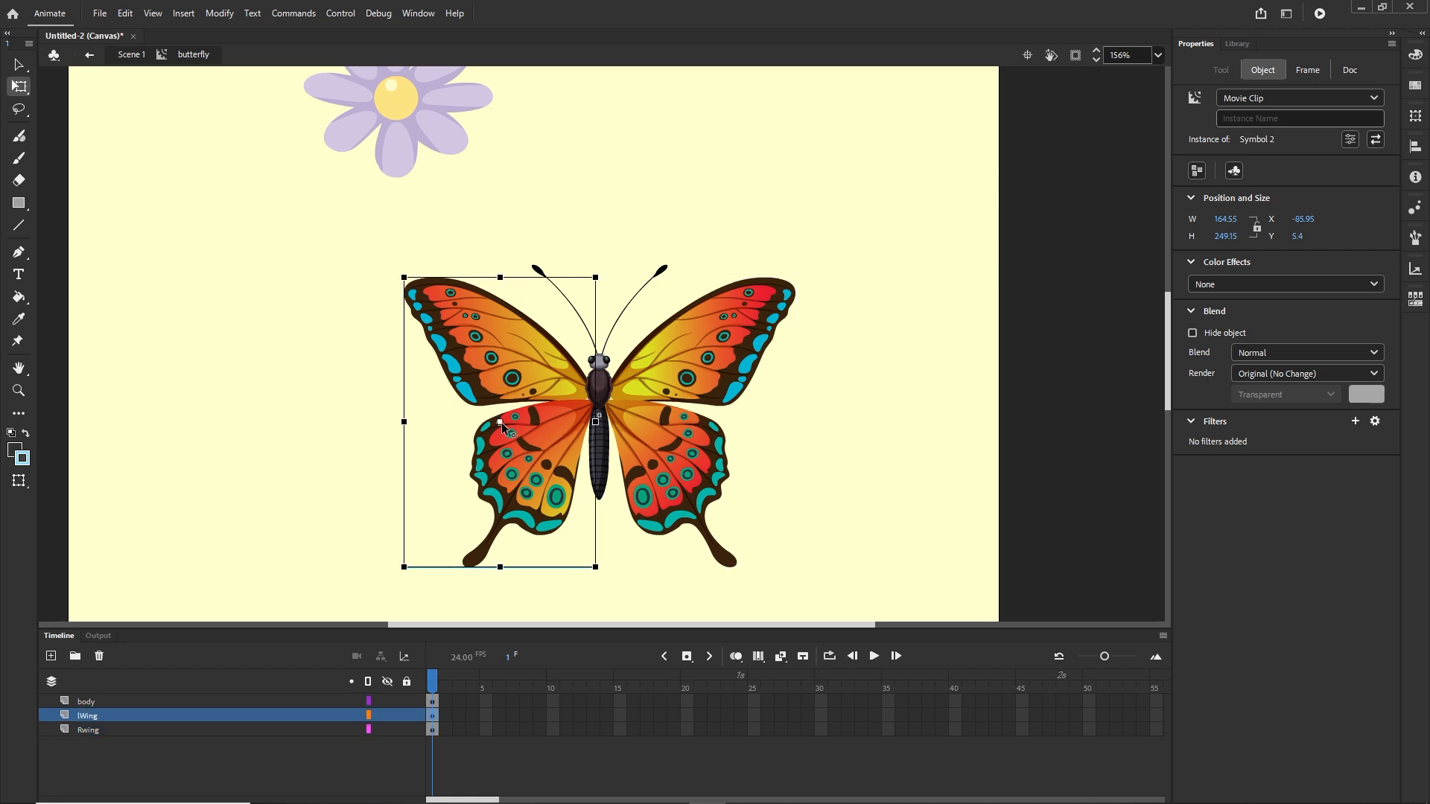
pyautogui.moveTo(499, 422); pyautogui.dragTo(598, 415)
# Extend the body layer to frame 11 and insert keyframes at frame 11 on both wing layers.
pyautogui.click(566, 702)
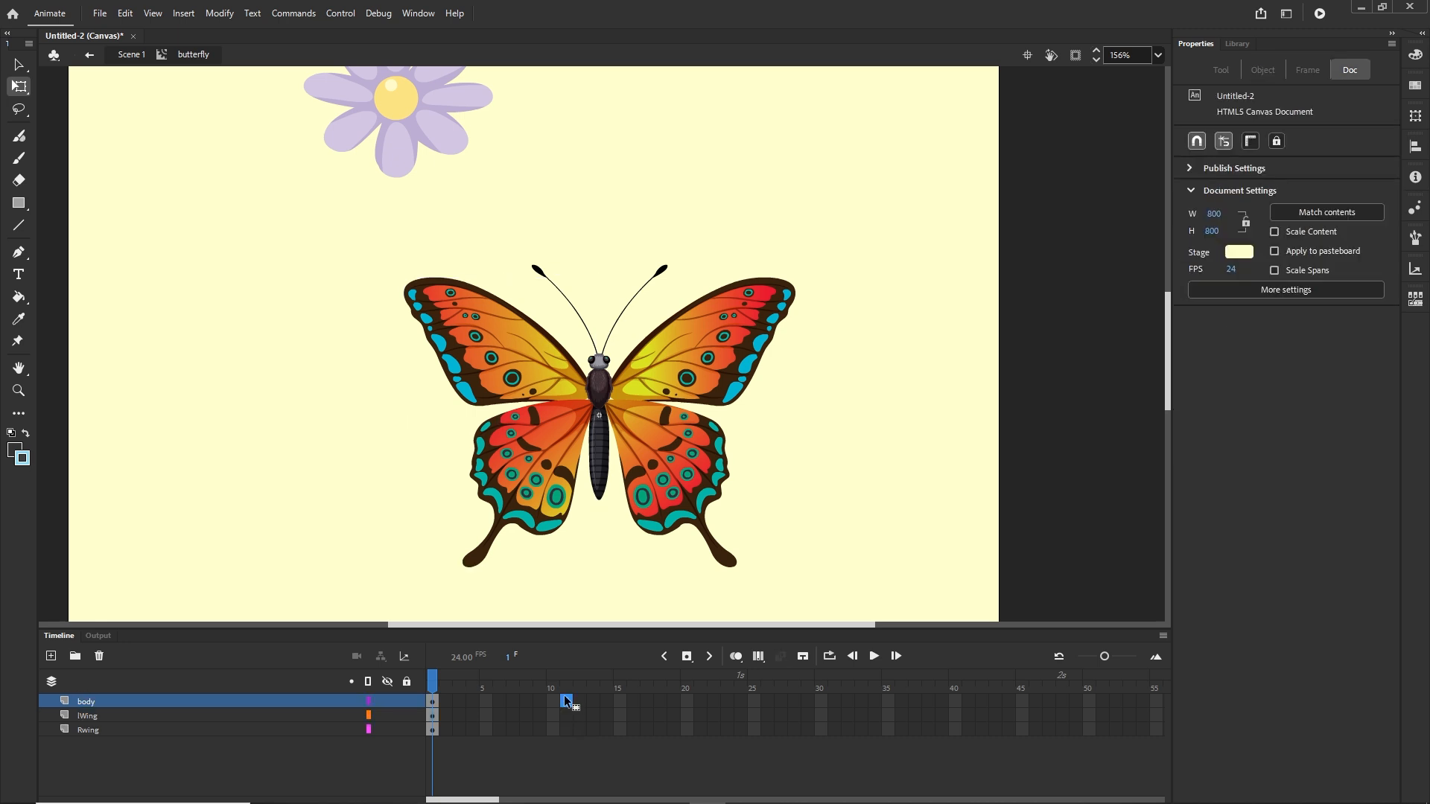
pyautogui.press('F5')
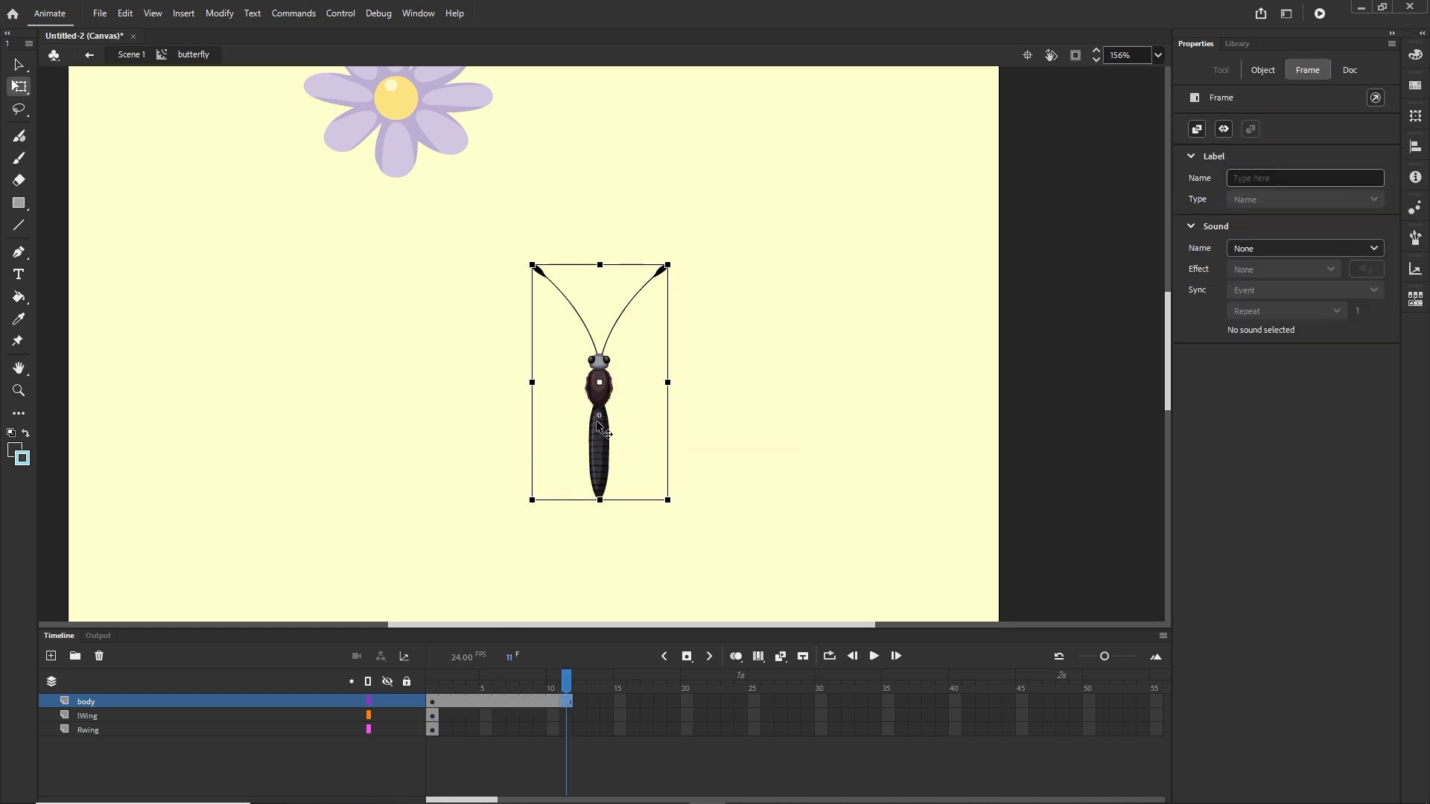
pyautogui.click(565, 730)
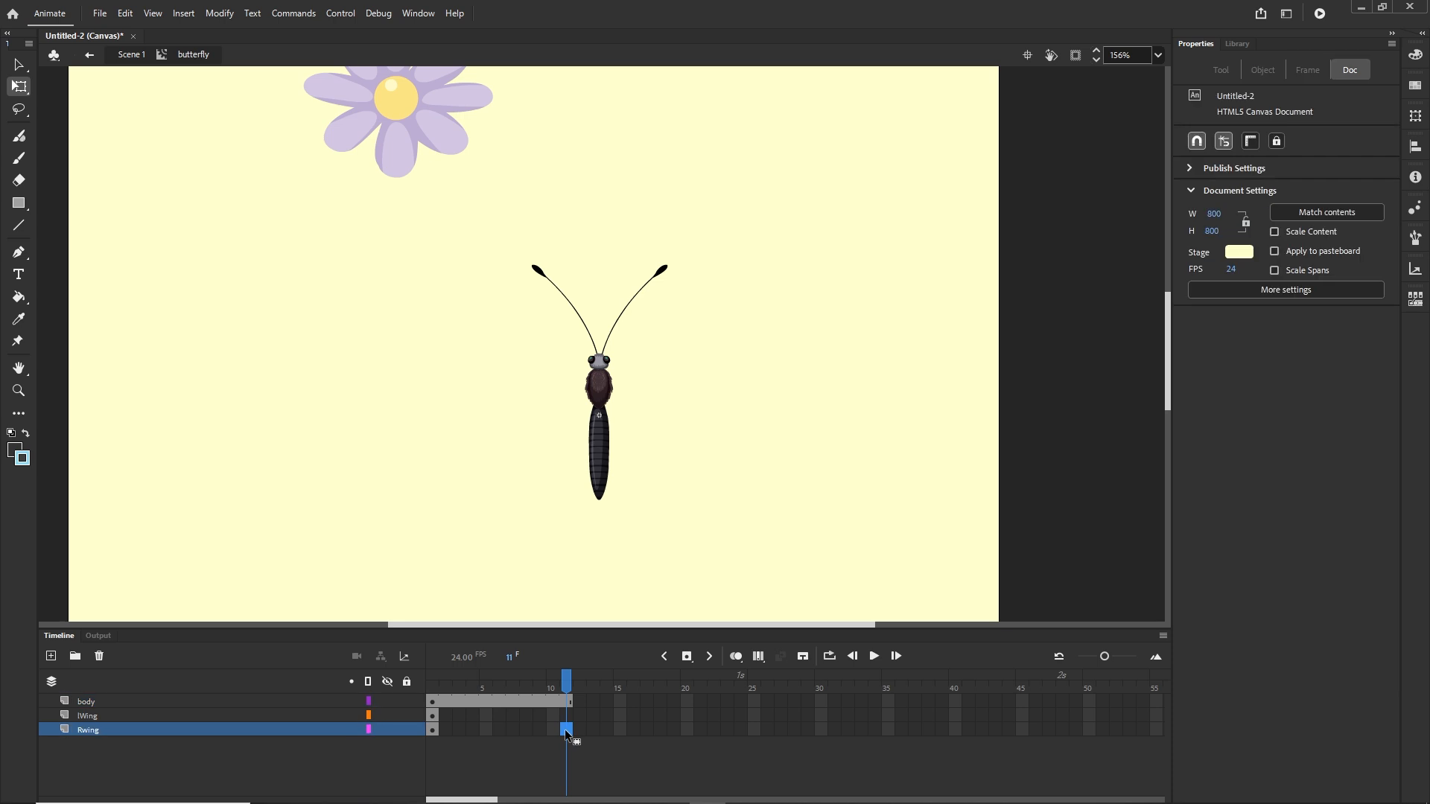
pyautogui.keyDown('shift'); pyautogui.click(566, 717); pyautogui.keyUp('shift')
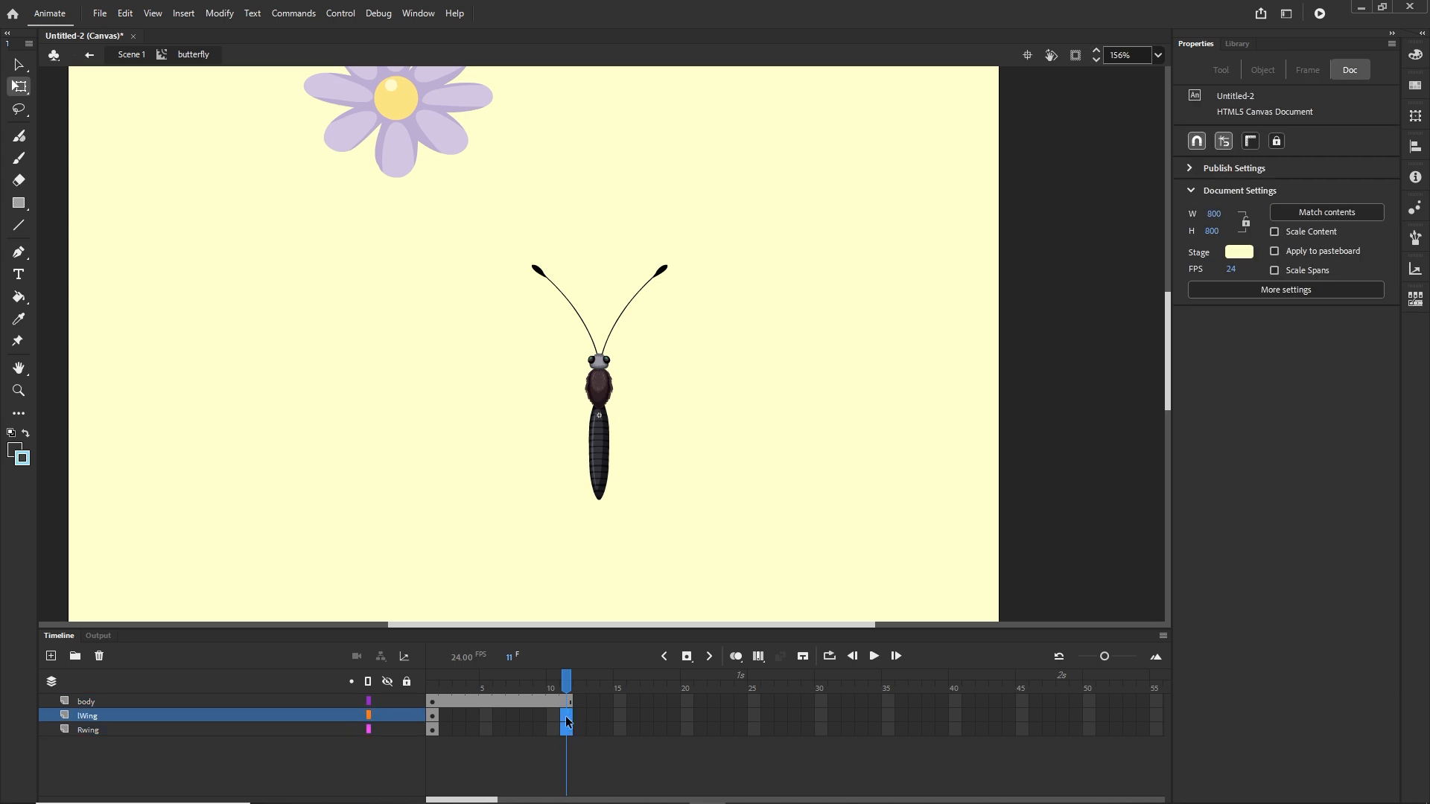
pyautogui.press('F6')
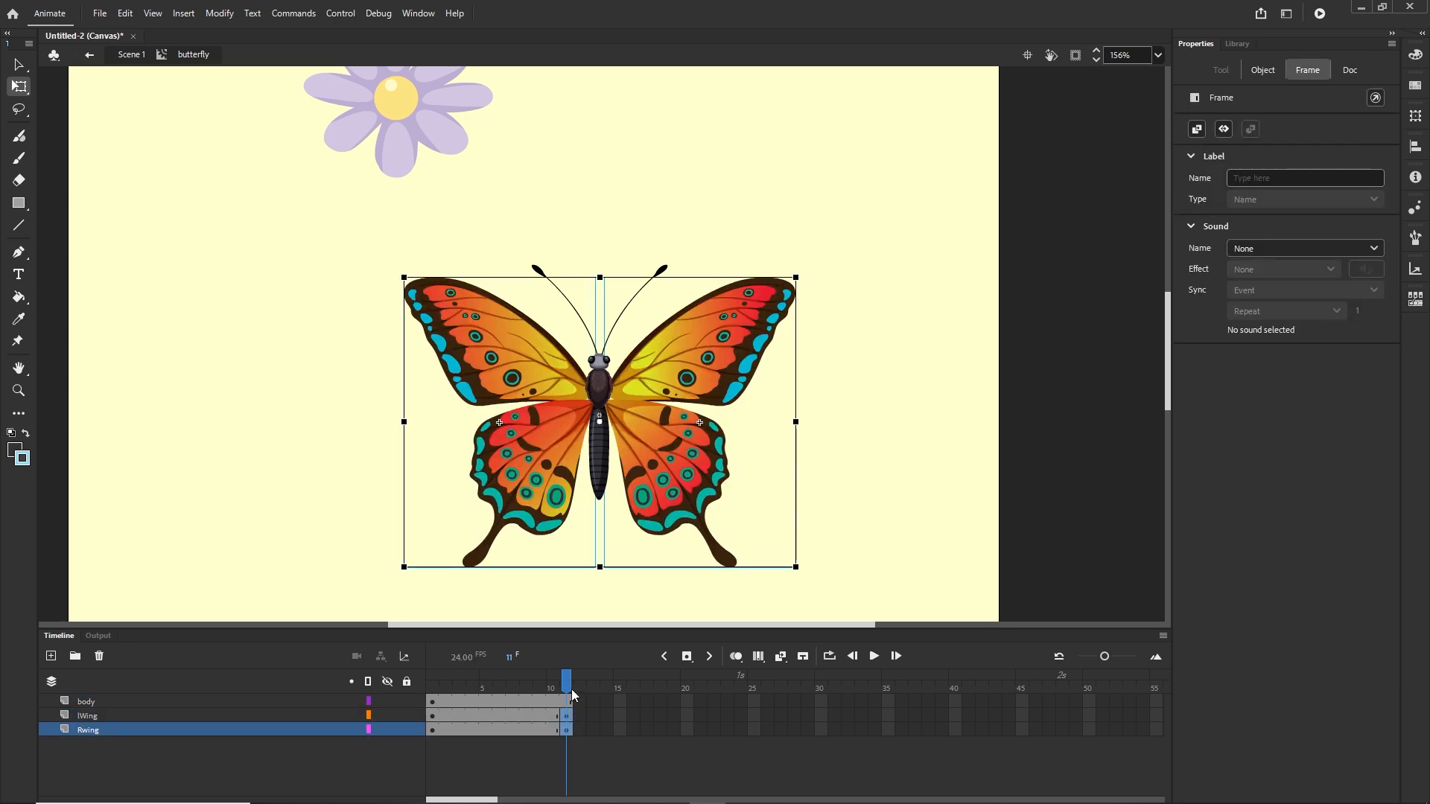
# Insert keyframes at frame 6 on the lWing and Rwing layers.
pyautogui.moveTo(565, 685); pyautogui.dragTo(502, 727)
pyautogui.click(494, 732)
pyautogui.click(493, 682)
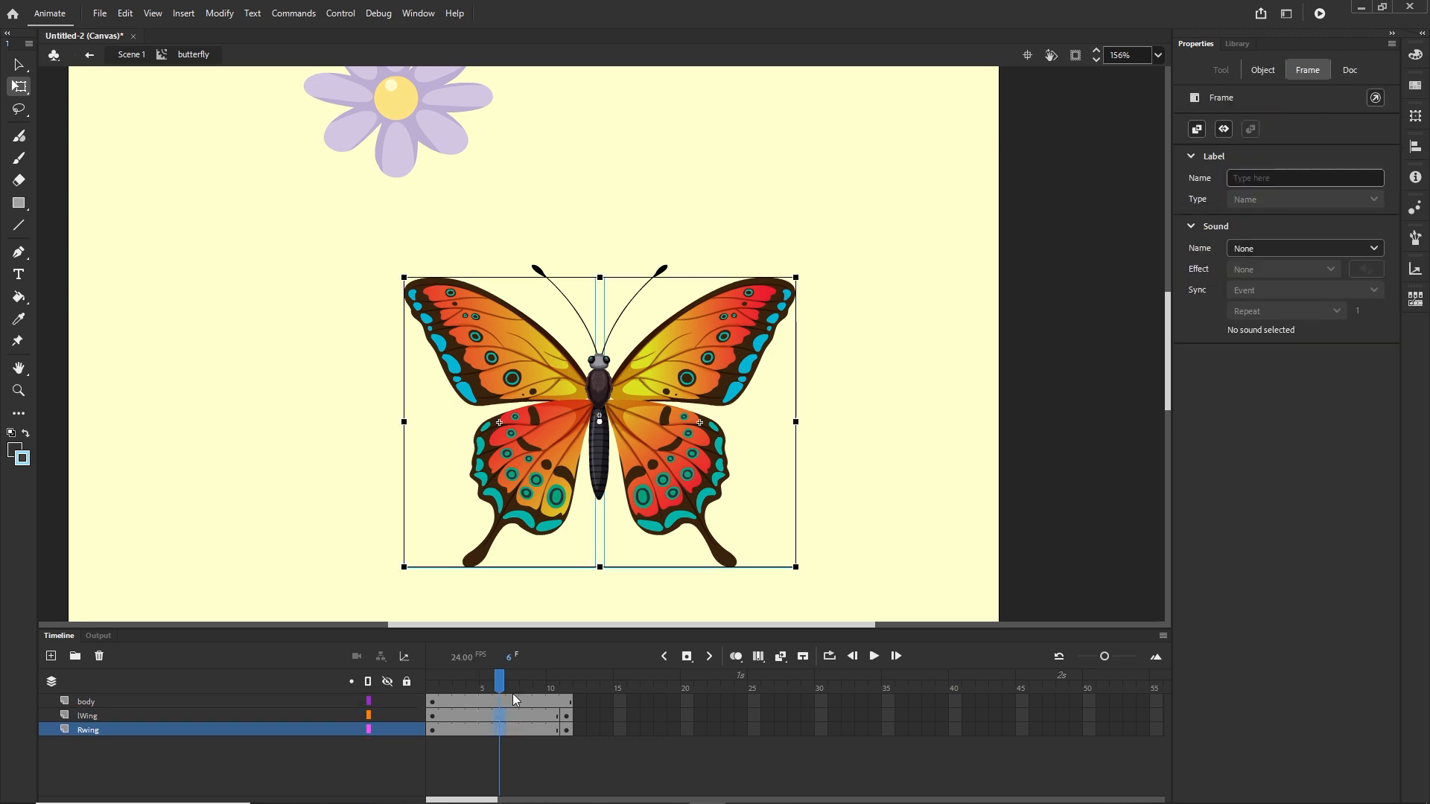
pyautogui.press('F6')
# At frame 6, narrow the left wing horizontally to about 59 px wide and the right wing to match, keeping them at the body.
pyautogui.click(530, 749)
pyautogui.click(499, 714)
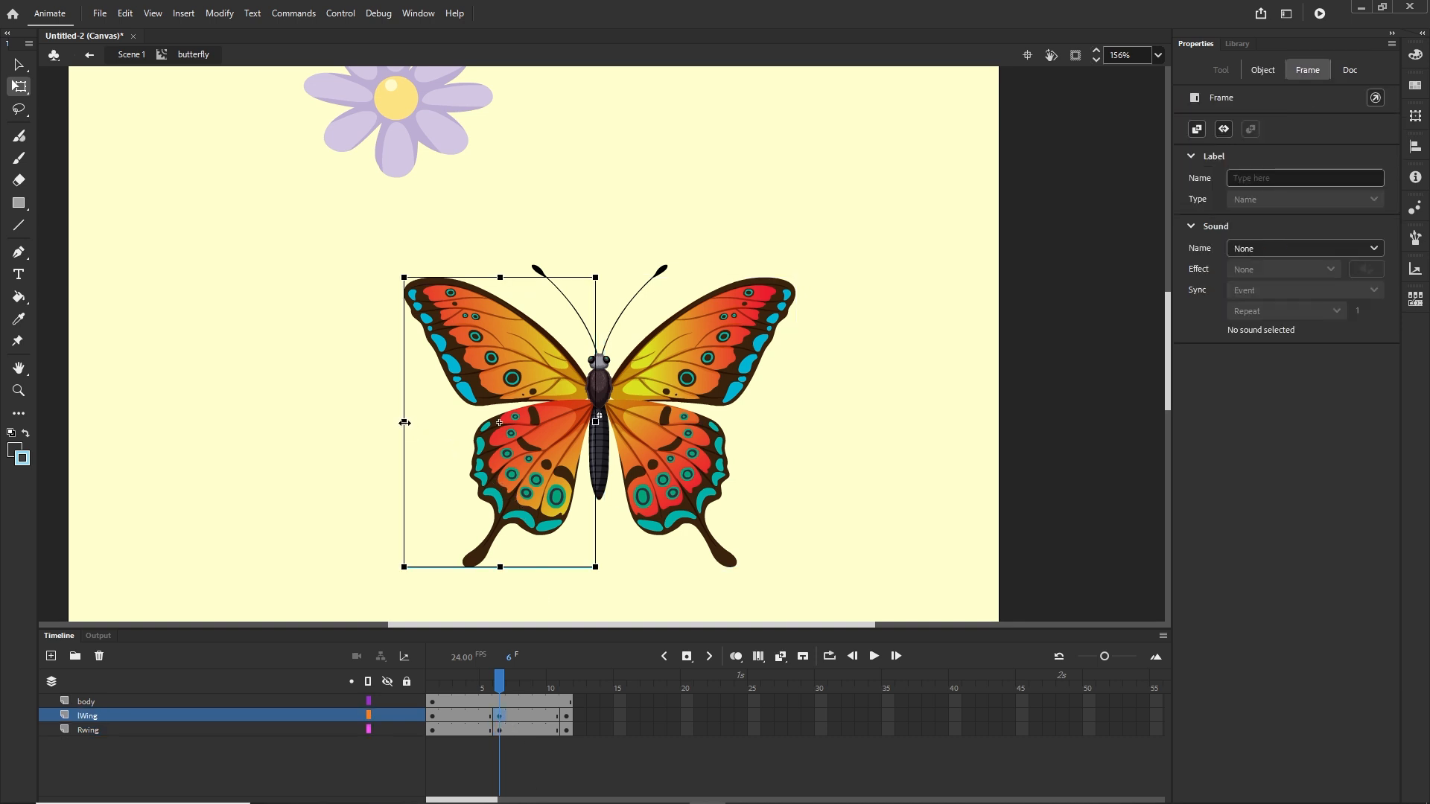
pyautogui.moveTo(405, 422); pyautogui.dragTo(527, 417)
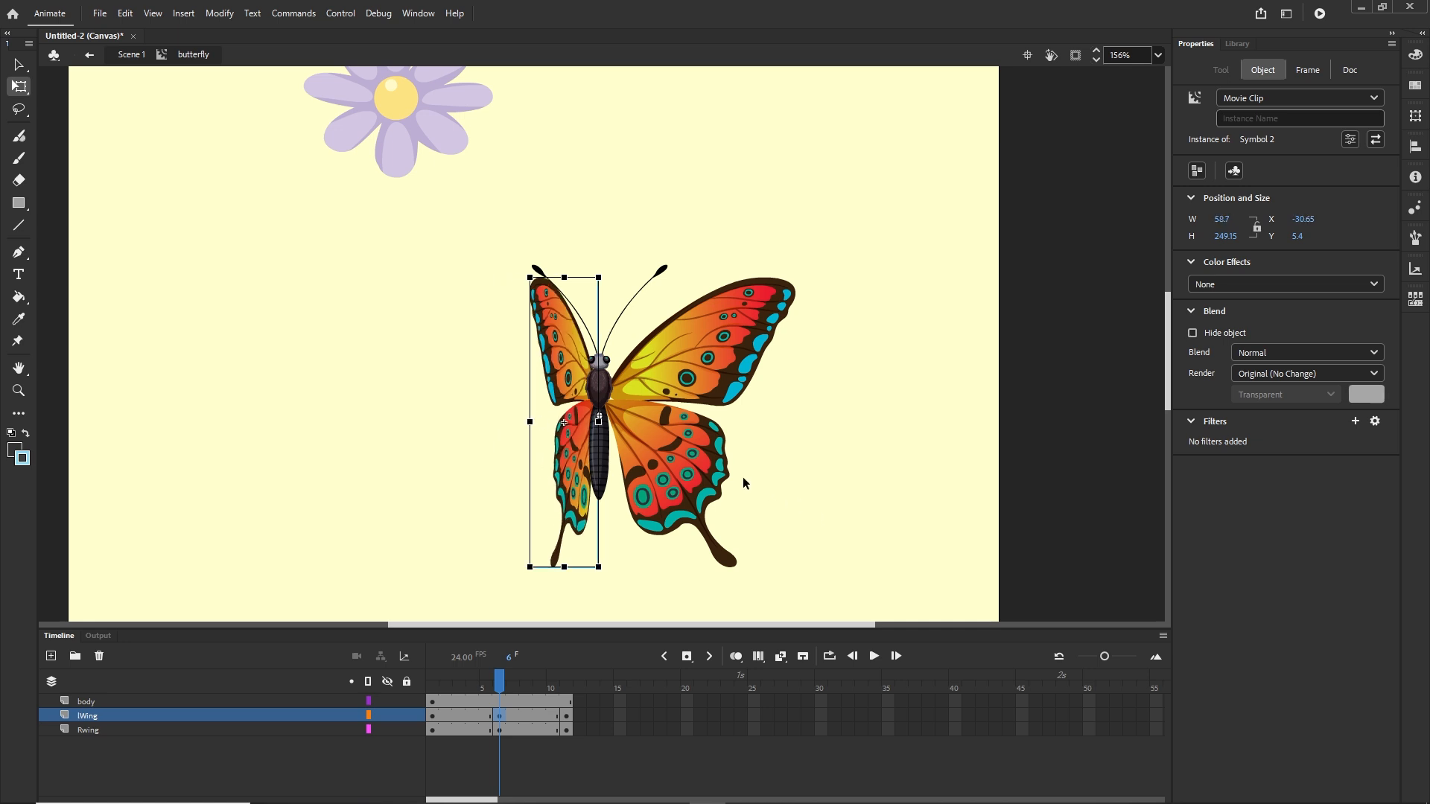
pyautogui.click(709, 462)
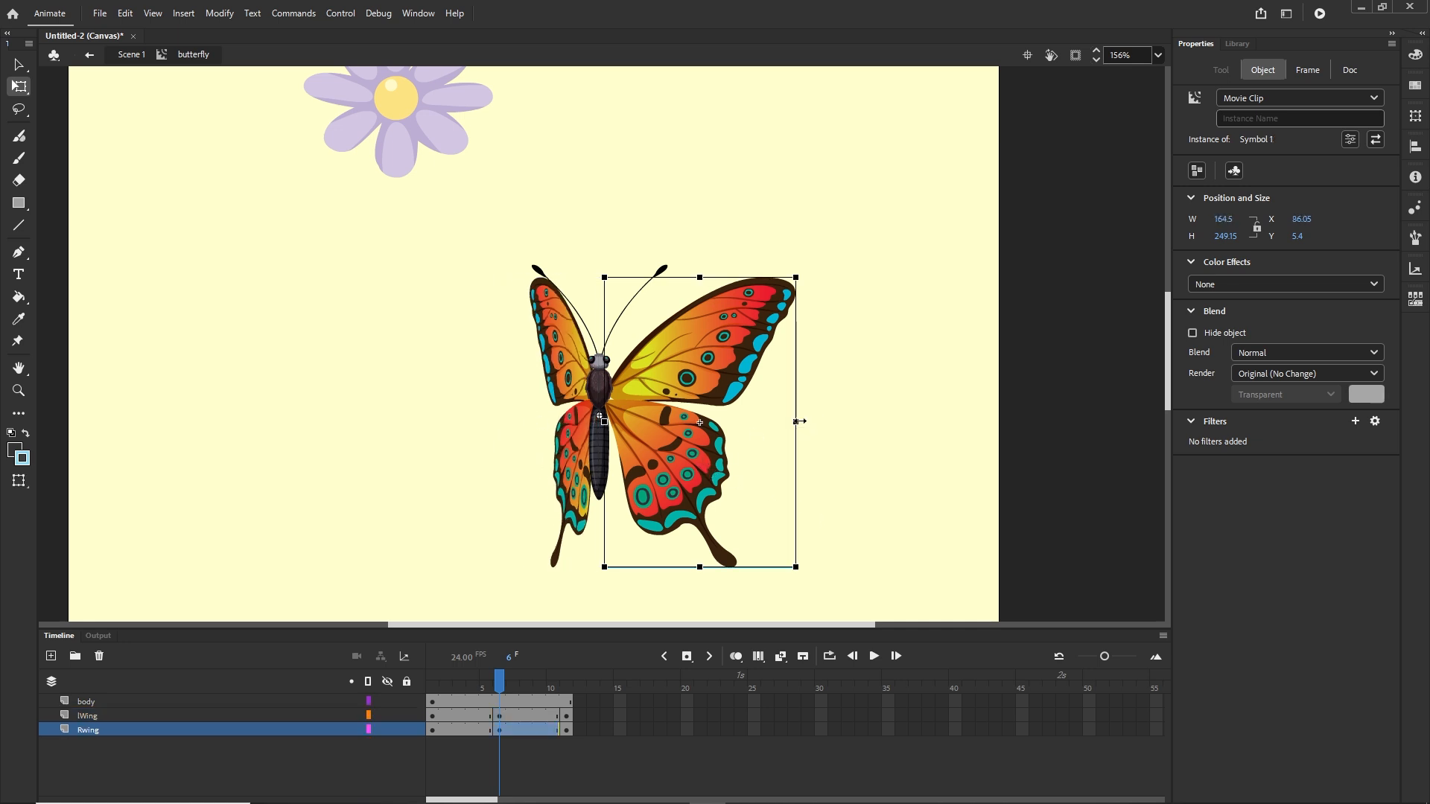
pyautogui.moveTo(795, 420); pyautogui.dragTo(670, 415)
# Create classic tweens between all the keyframes on the lWing and Rwing layers.
pyautogui.click(525, 739)
pyautogui.click(521, 729)
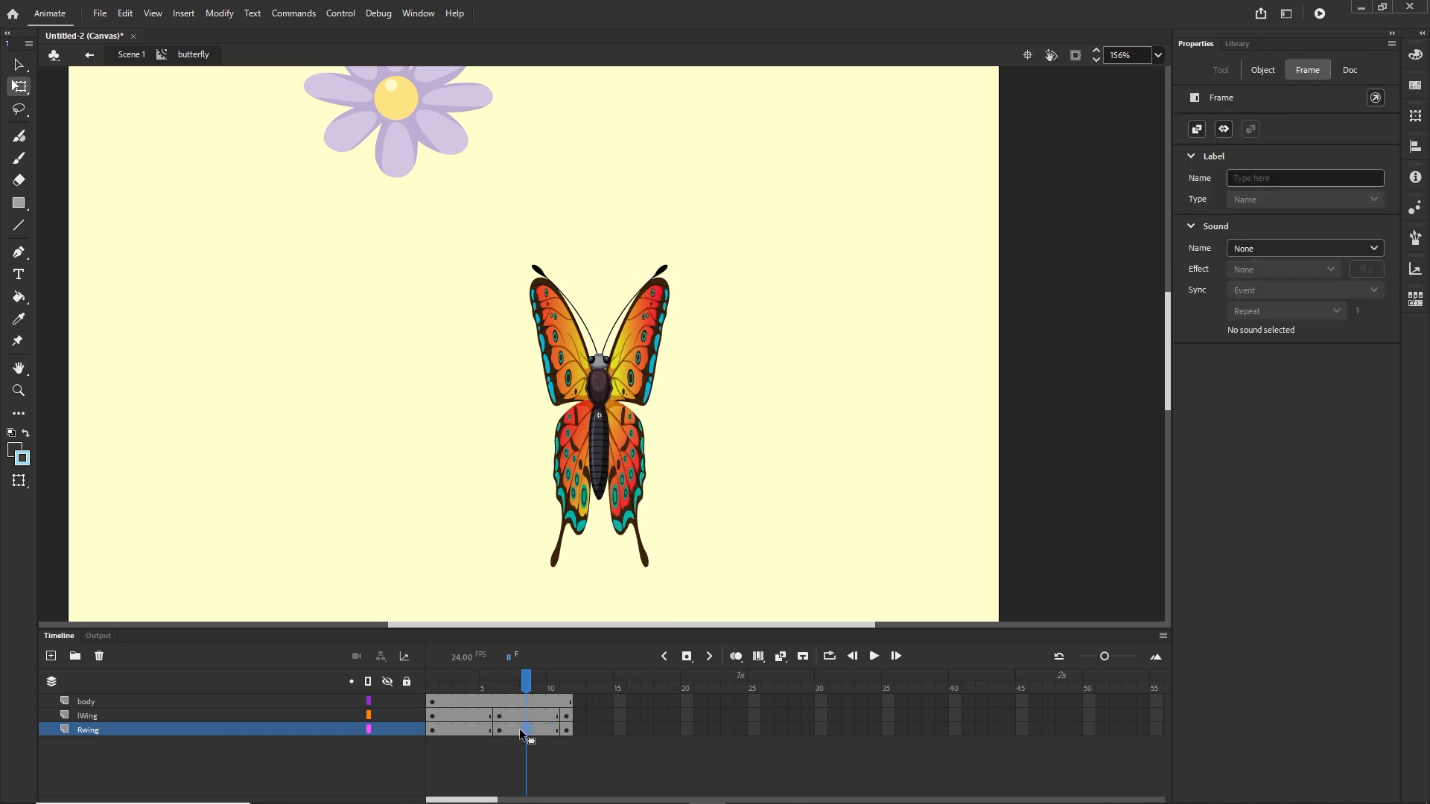
pyautogui.keyDown('shift'); pyautogui.click(453, 715); pyautogui.keyUp('shift')
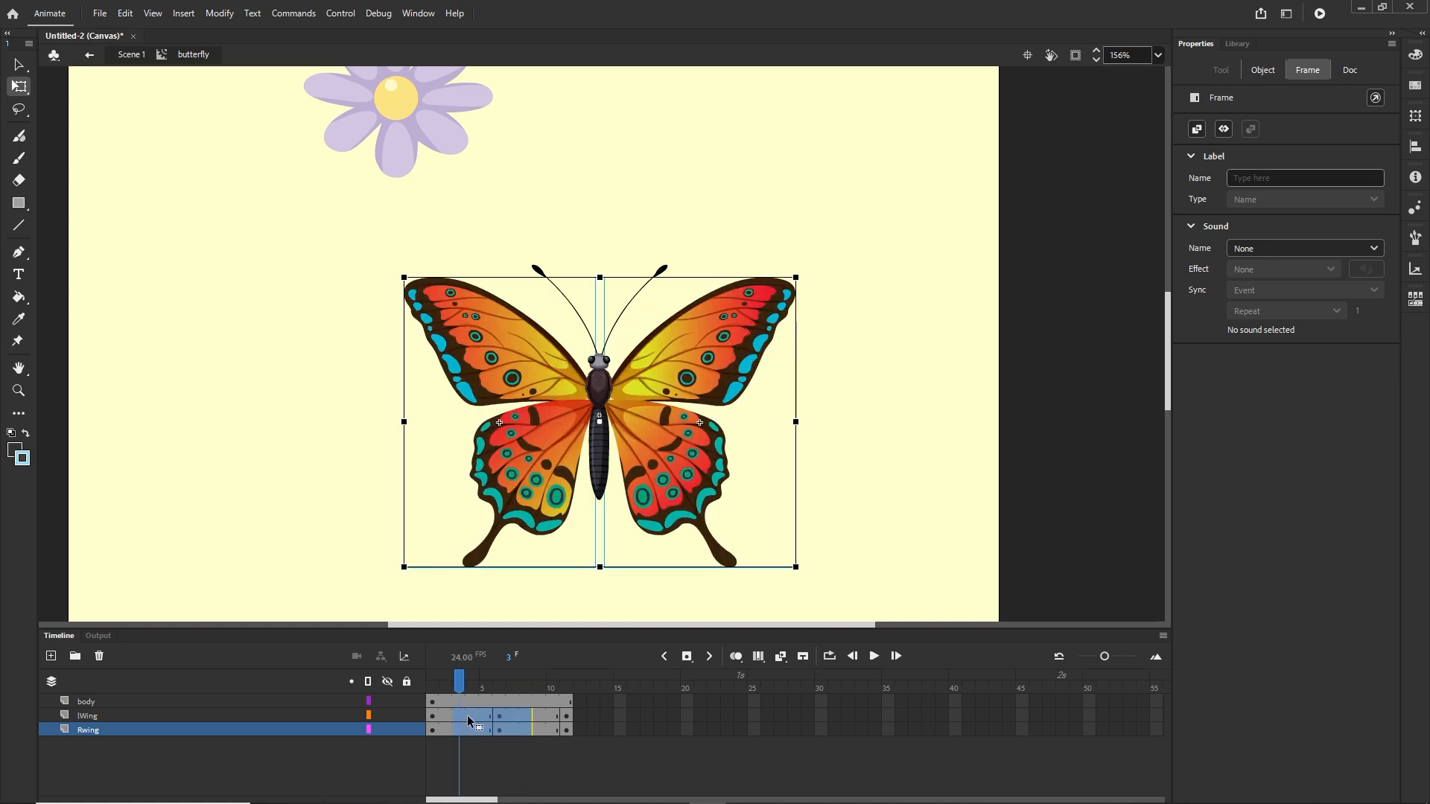
pyautogui.rightClick(467, 715)
pyautogui.click(538, 283)
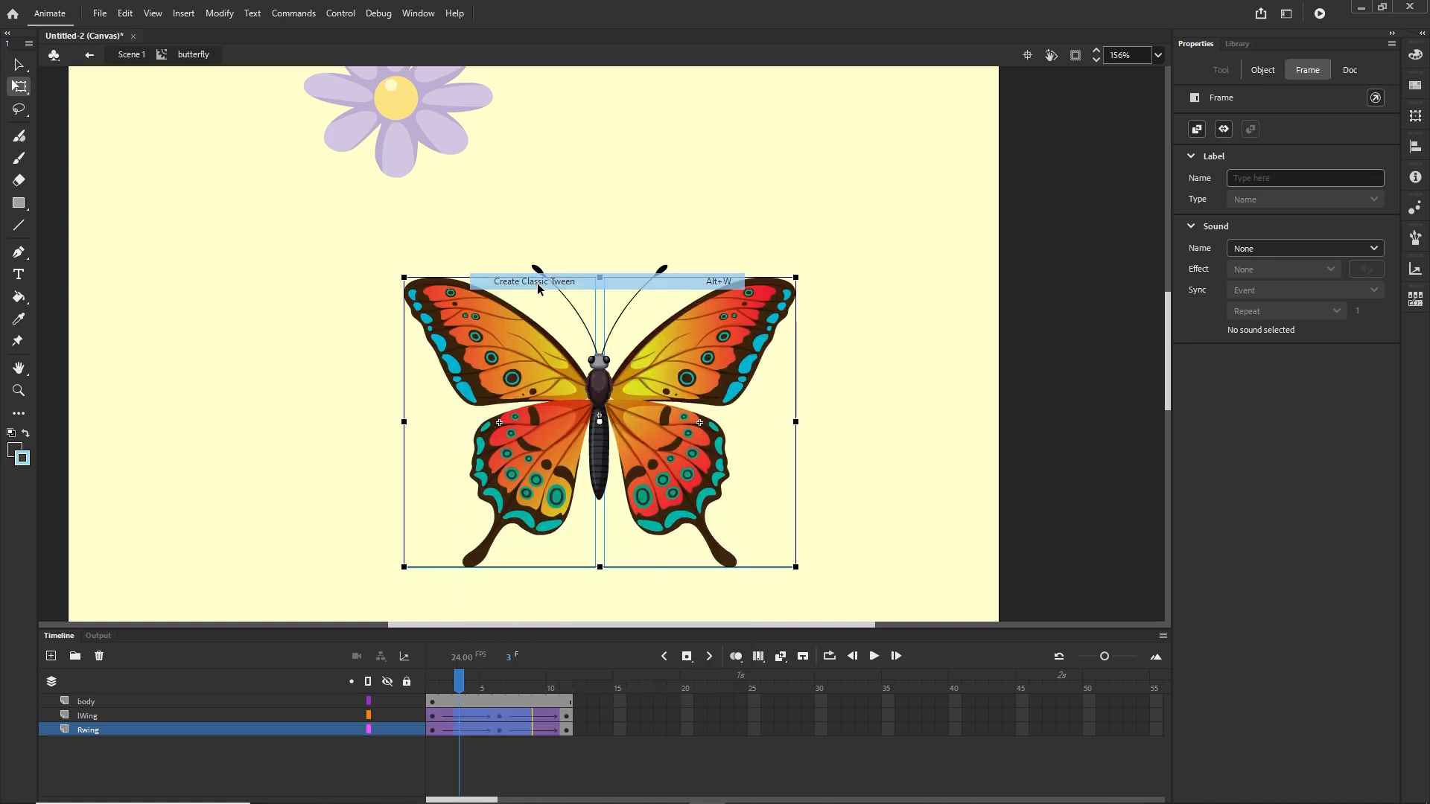
pyautogui.click(505, 751)
# Scrub through the wing flap, test the movie in the browser, and return to the butterfly's timeline in Animate.
pyautogui.moveTo(461, 684); pyautogui.dragTo(604, 697)
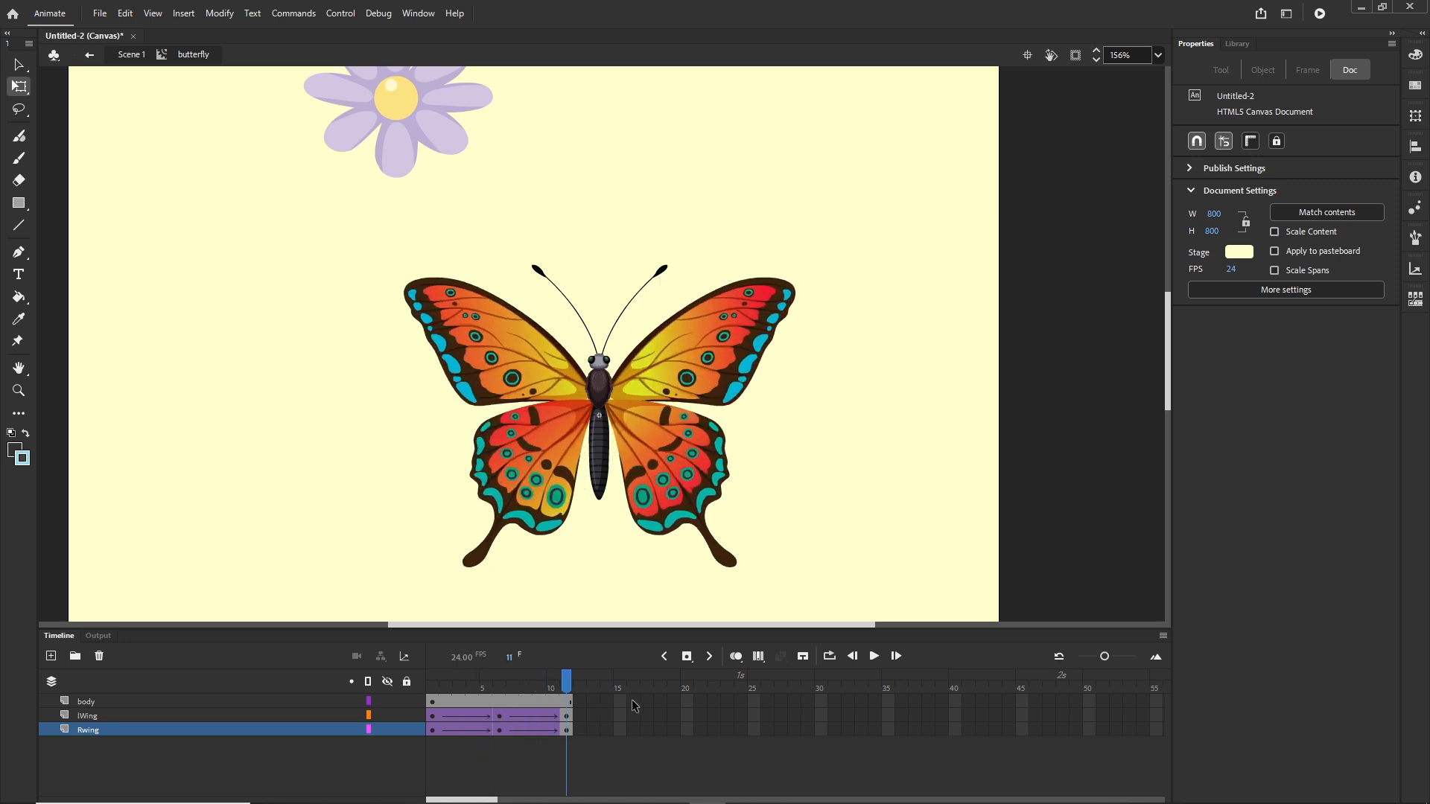
pyautogui.hotkey('ctrl', 'Return')
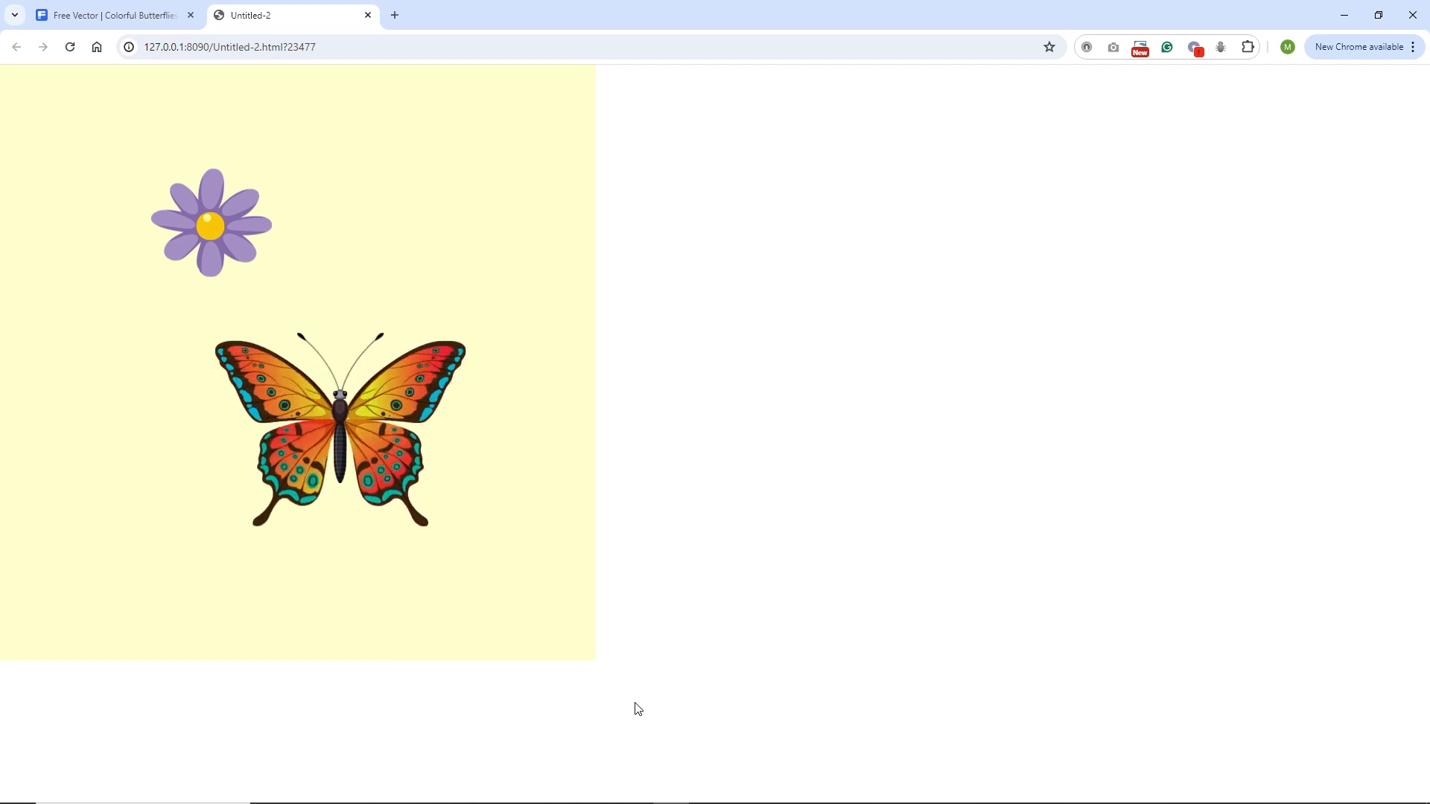
pyautogui.click(671, 788)
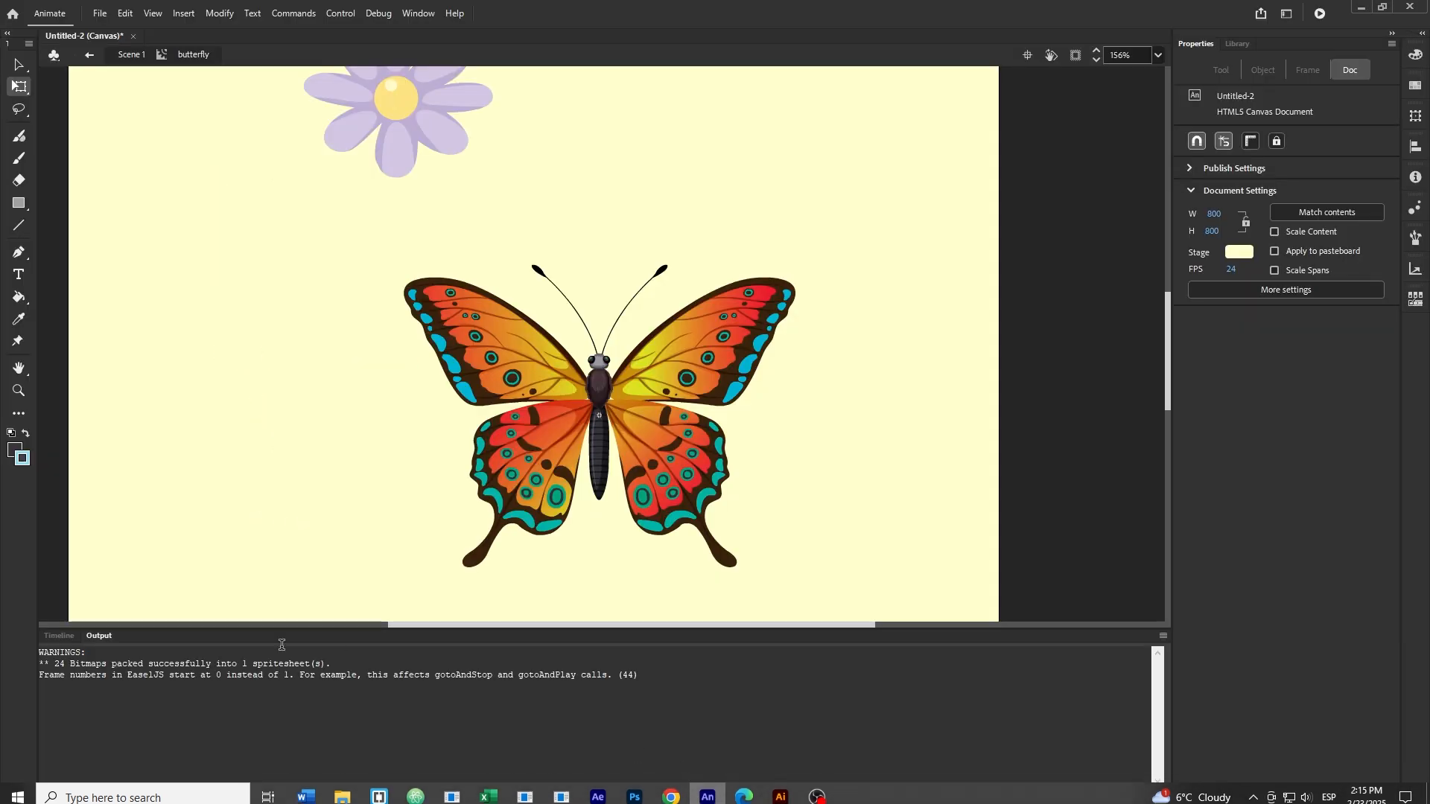
pyautogui.click(56, 636)
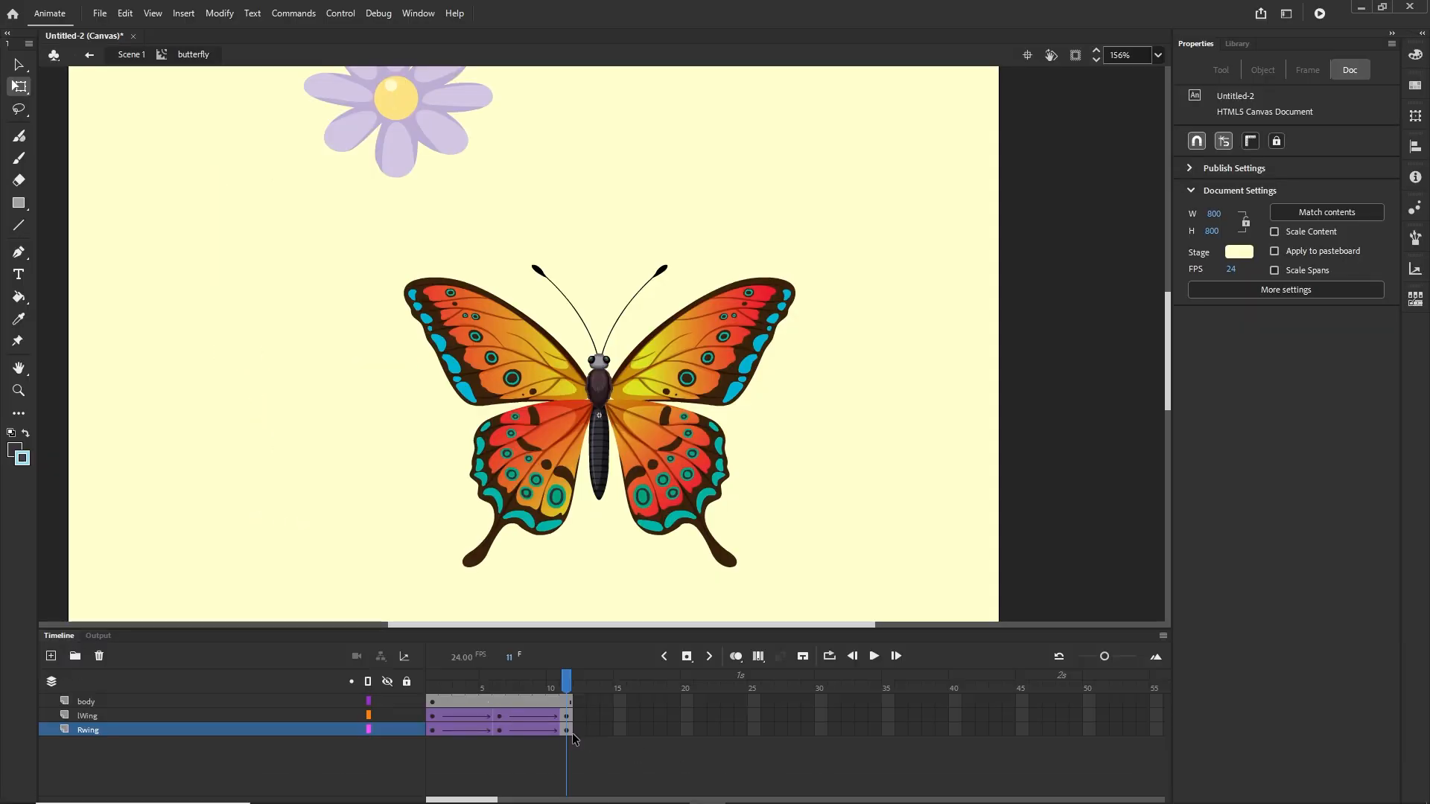
pyautogui.moveTo(569, 730); pyautogui.dragTo(566, 717)
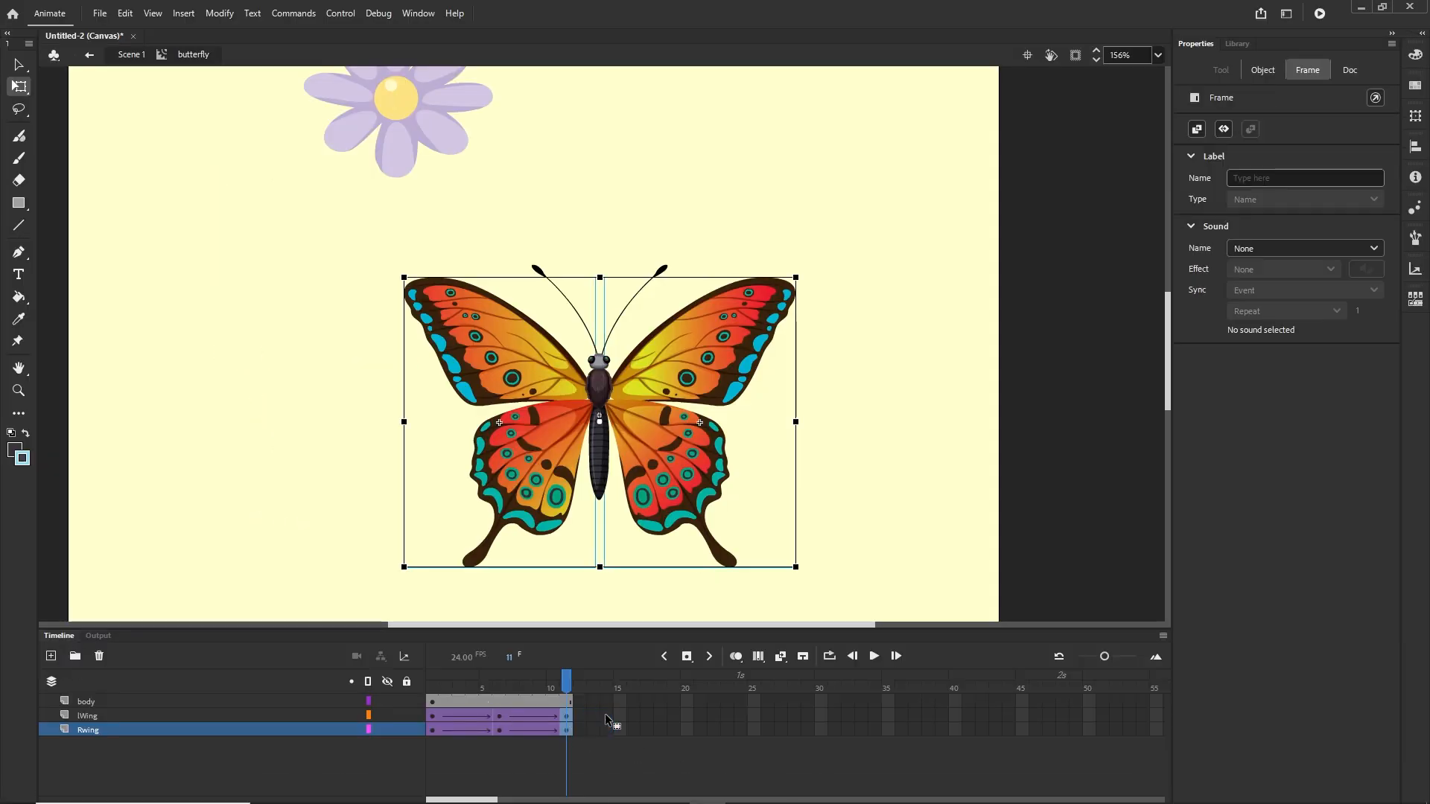
pyautogui.hotkey('ctrl', 'z')
pyautogui.click(502, 731)
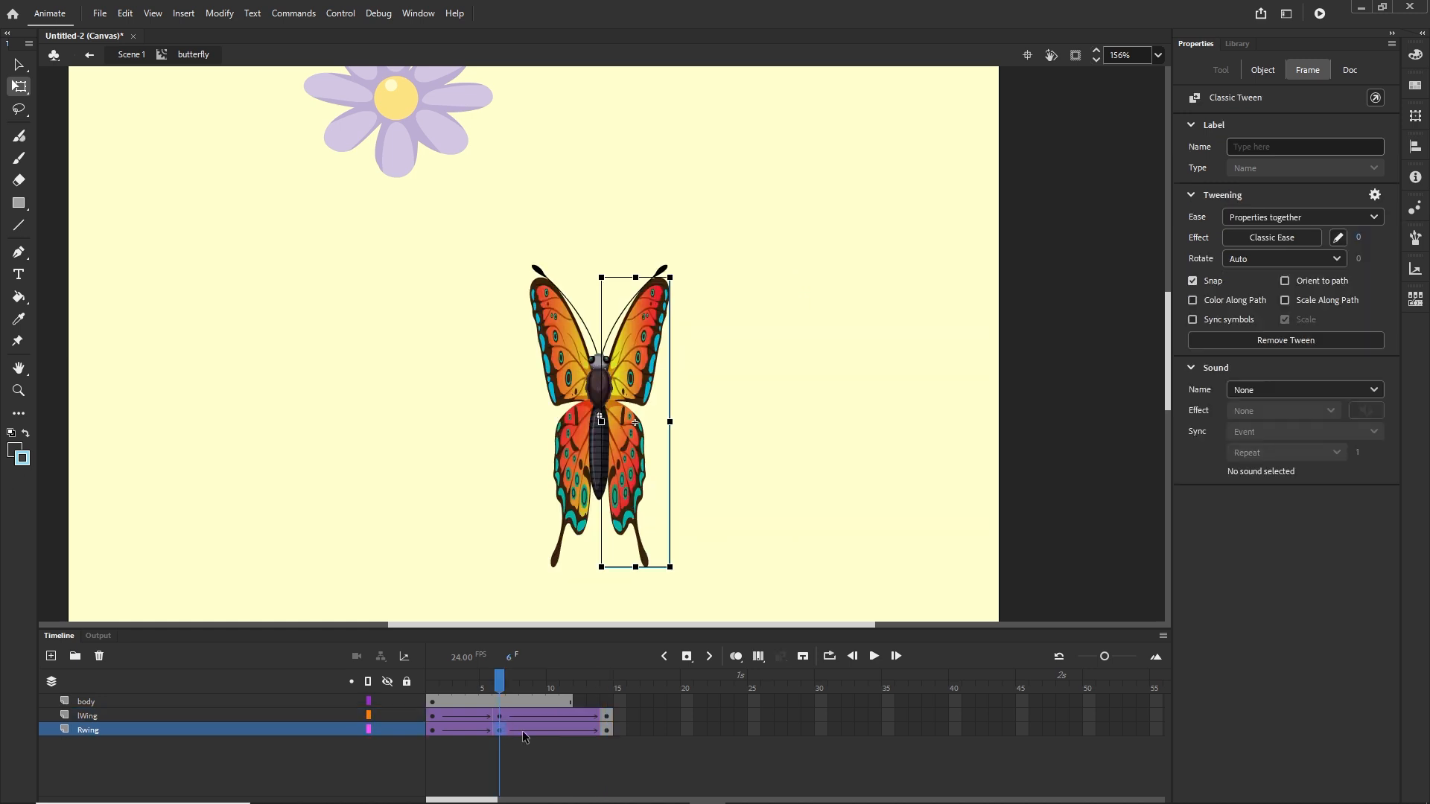
pyautogui.hotkey('ctrl', 'z')
pyautogui.hotkey('ctrl', 'z')
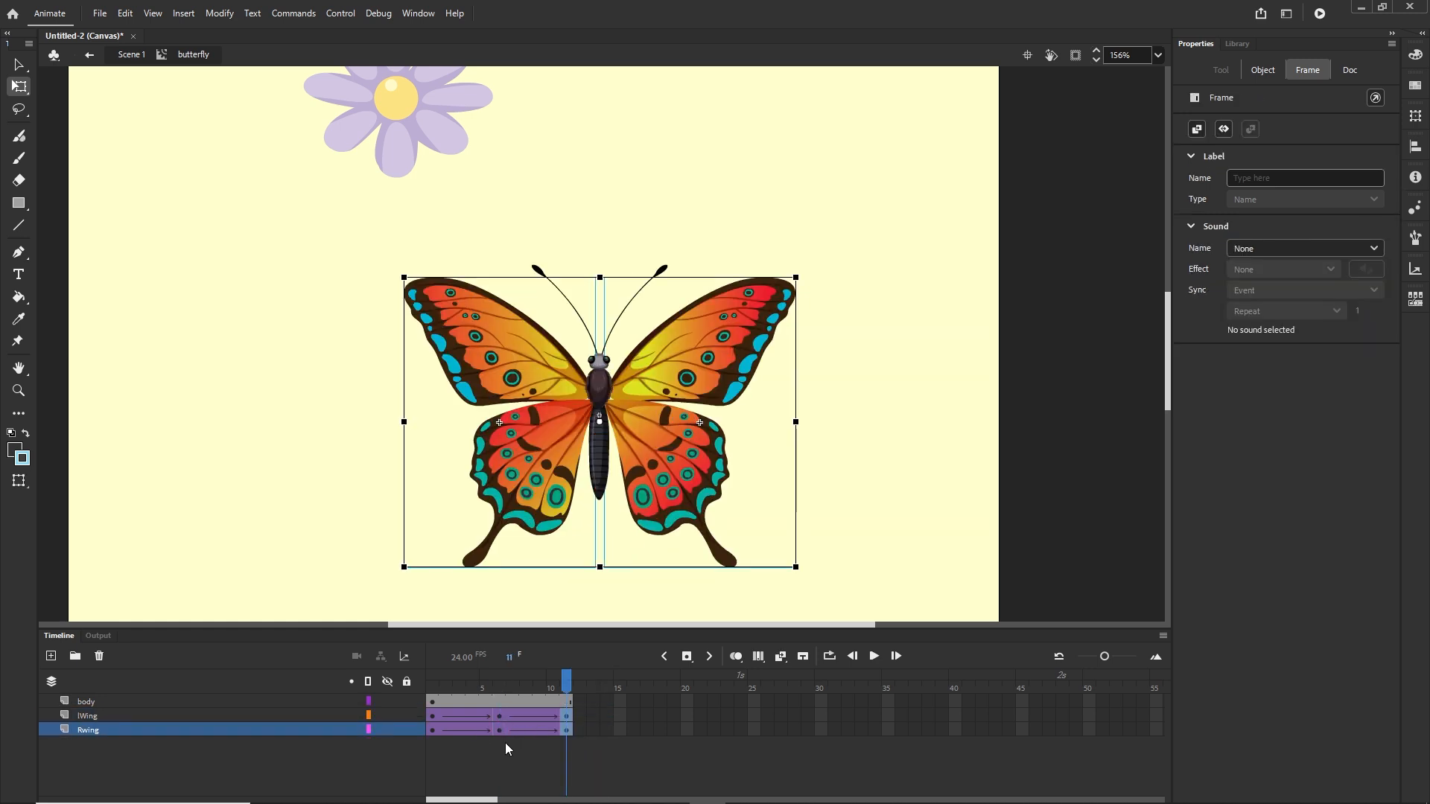
# At frame 6, narrow the left wing horizontally to about 48.9 px wide and the right wing to match, keeping their body edges fixed.
pyautogui.click(499, 730)
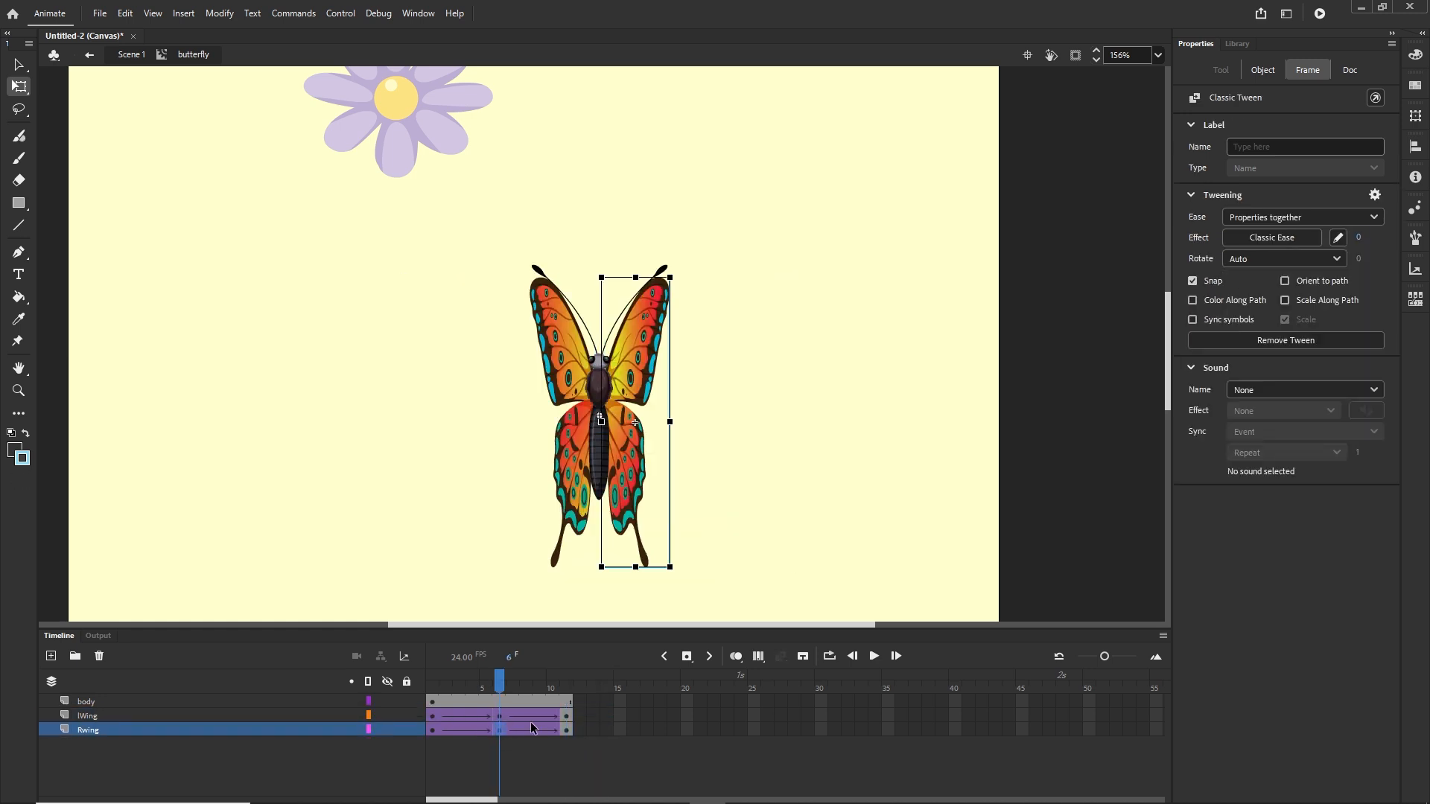
pyautogui.click(501, 717)
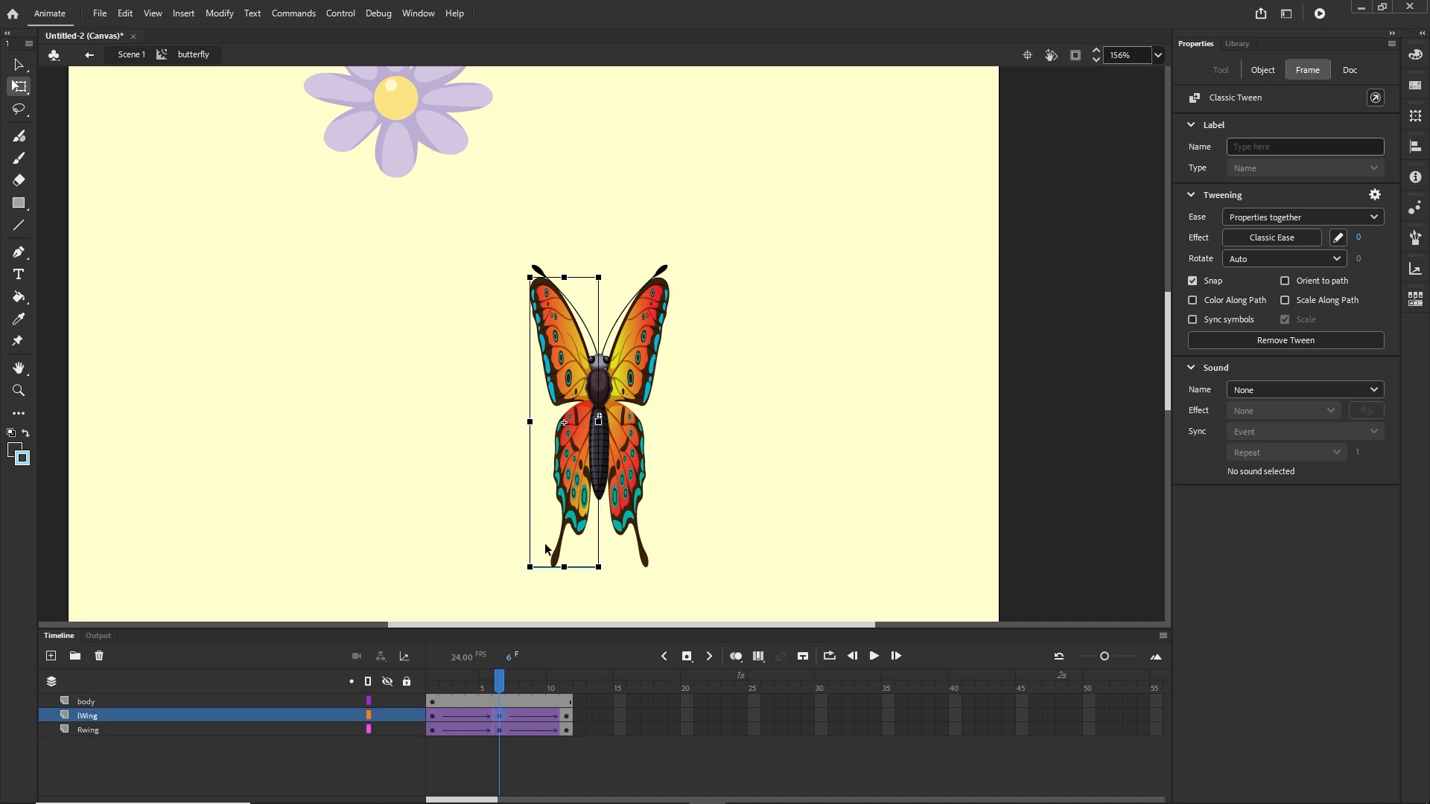
pyautogui.moveTo(530, 423); pyautogui.dragTo(542, 423)
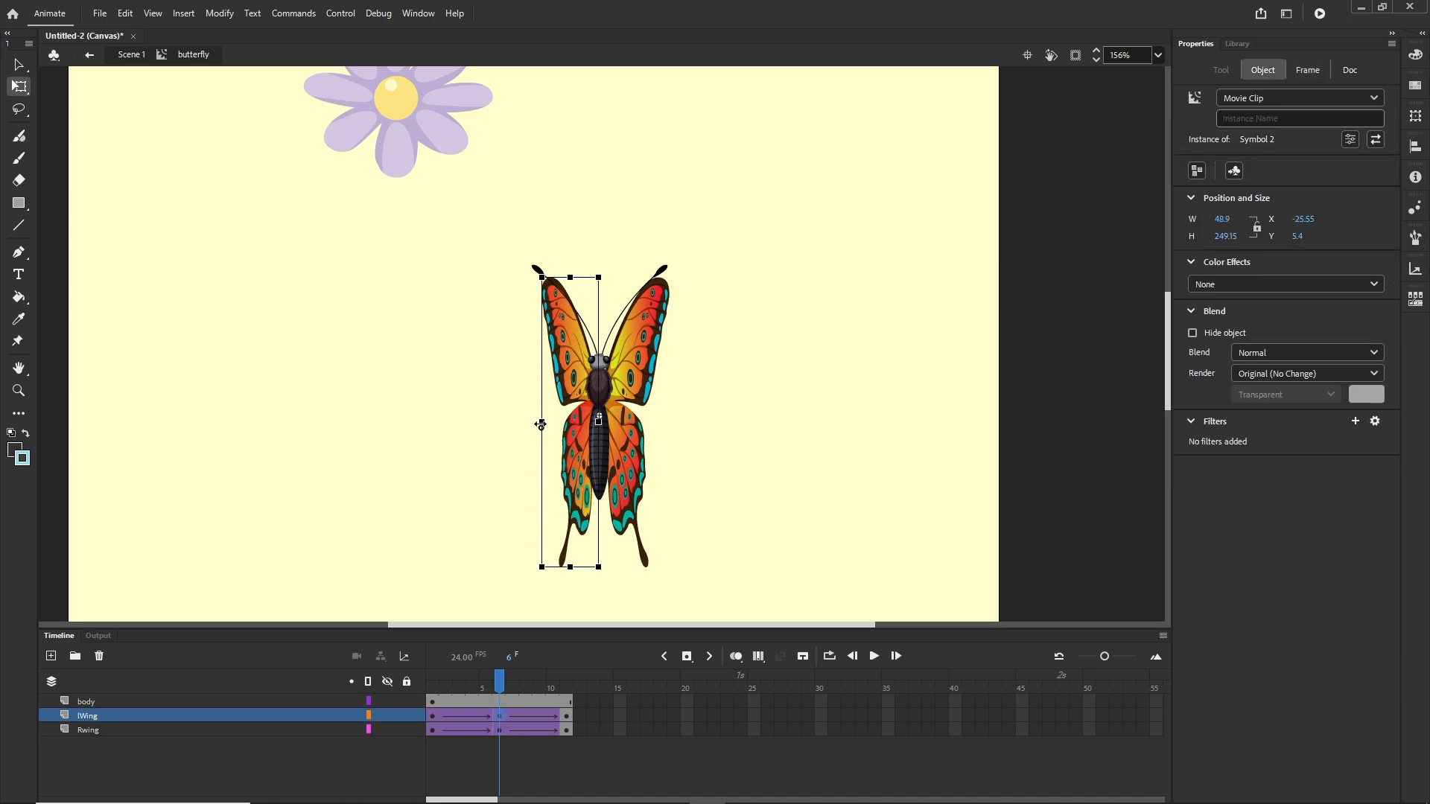
pyautogui.click(627, 439)
pyautogui.moveTo(670, 423); pyautogui.dragTo(657, 423)
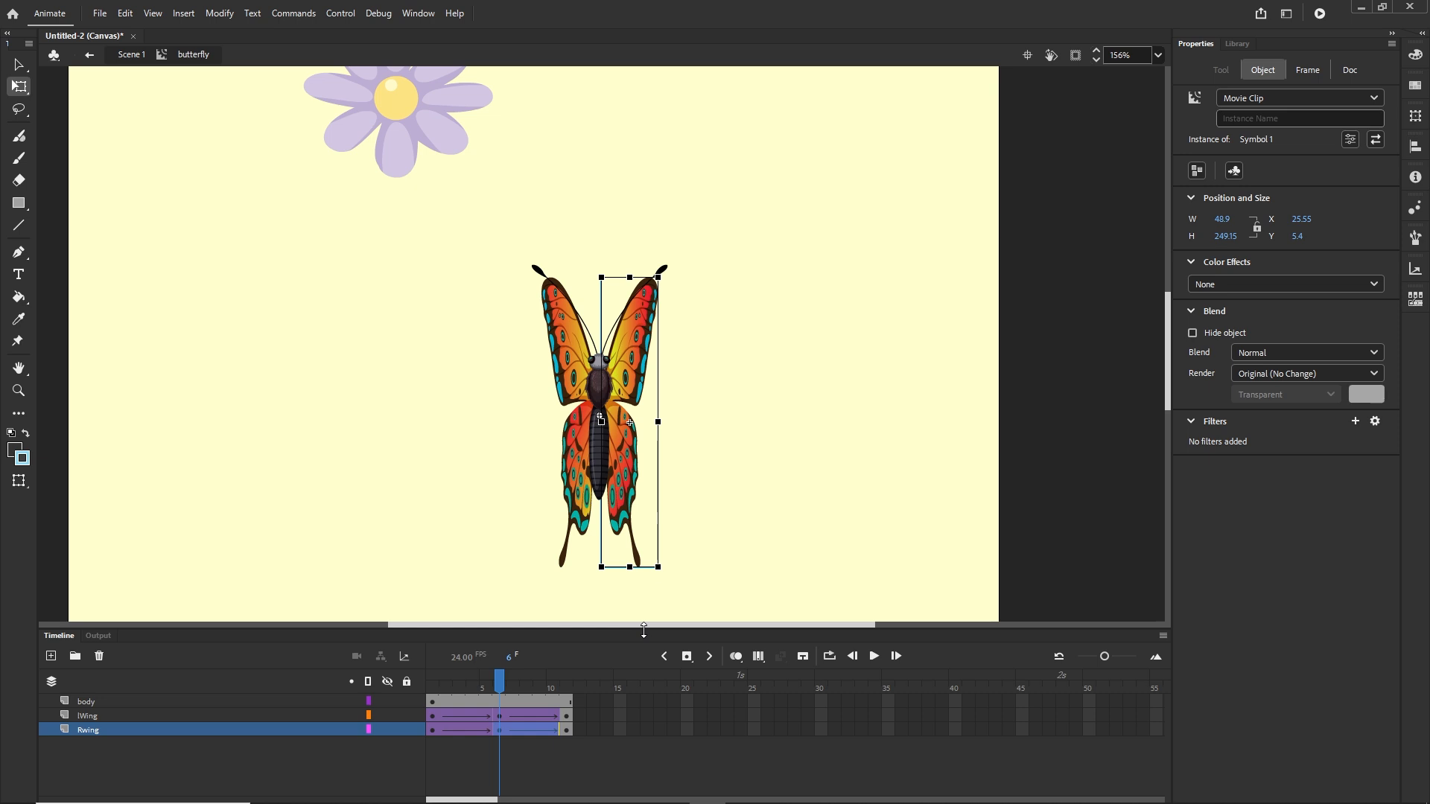
# Test the movie in the browser to check the narrower wing flap, and return to the butterfly's timeline in Animate.
pyautogui.hotkey('ctrl', 'Return')
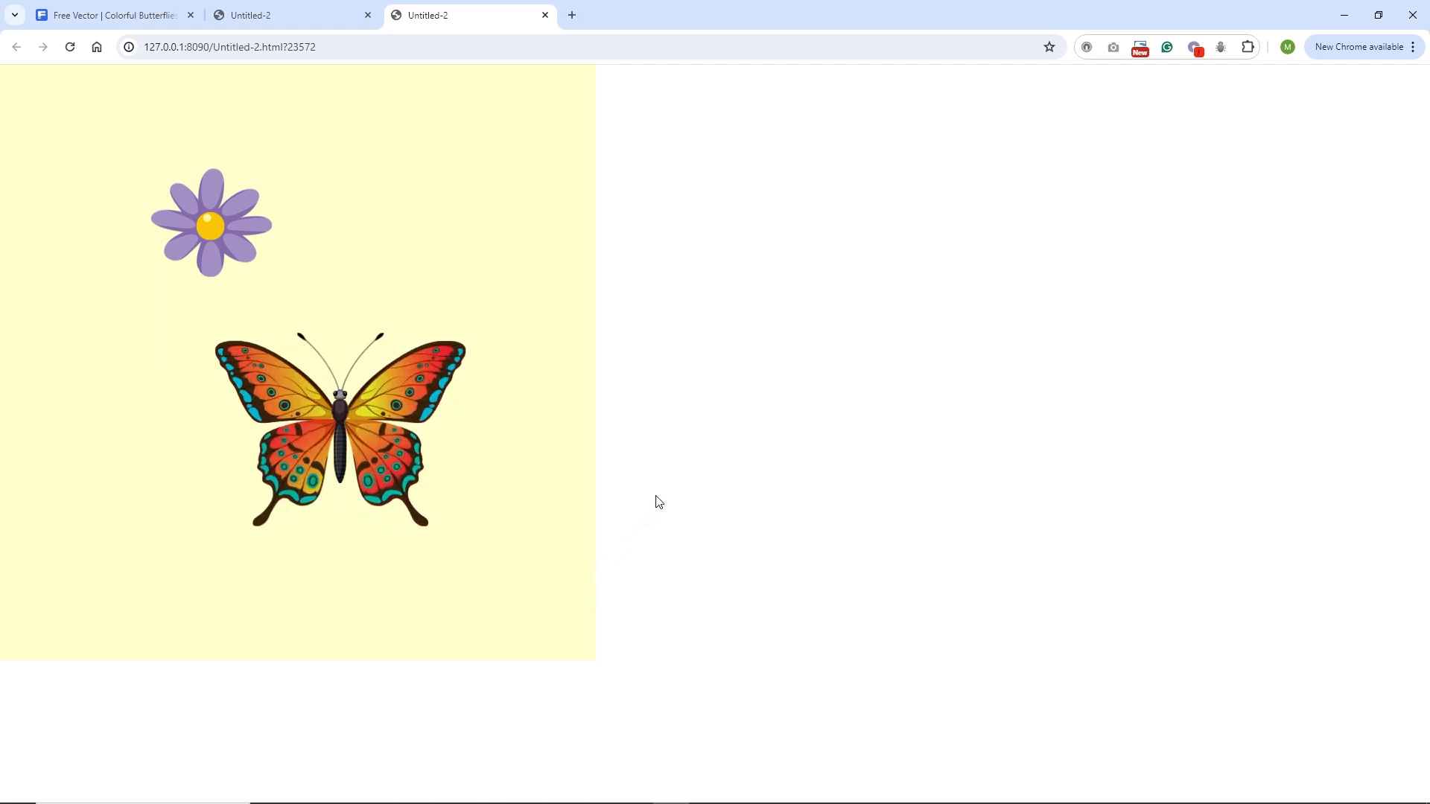
pyautogui.click(705, 790)
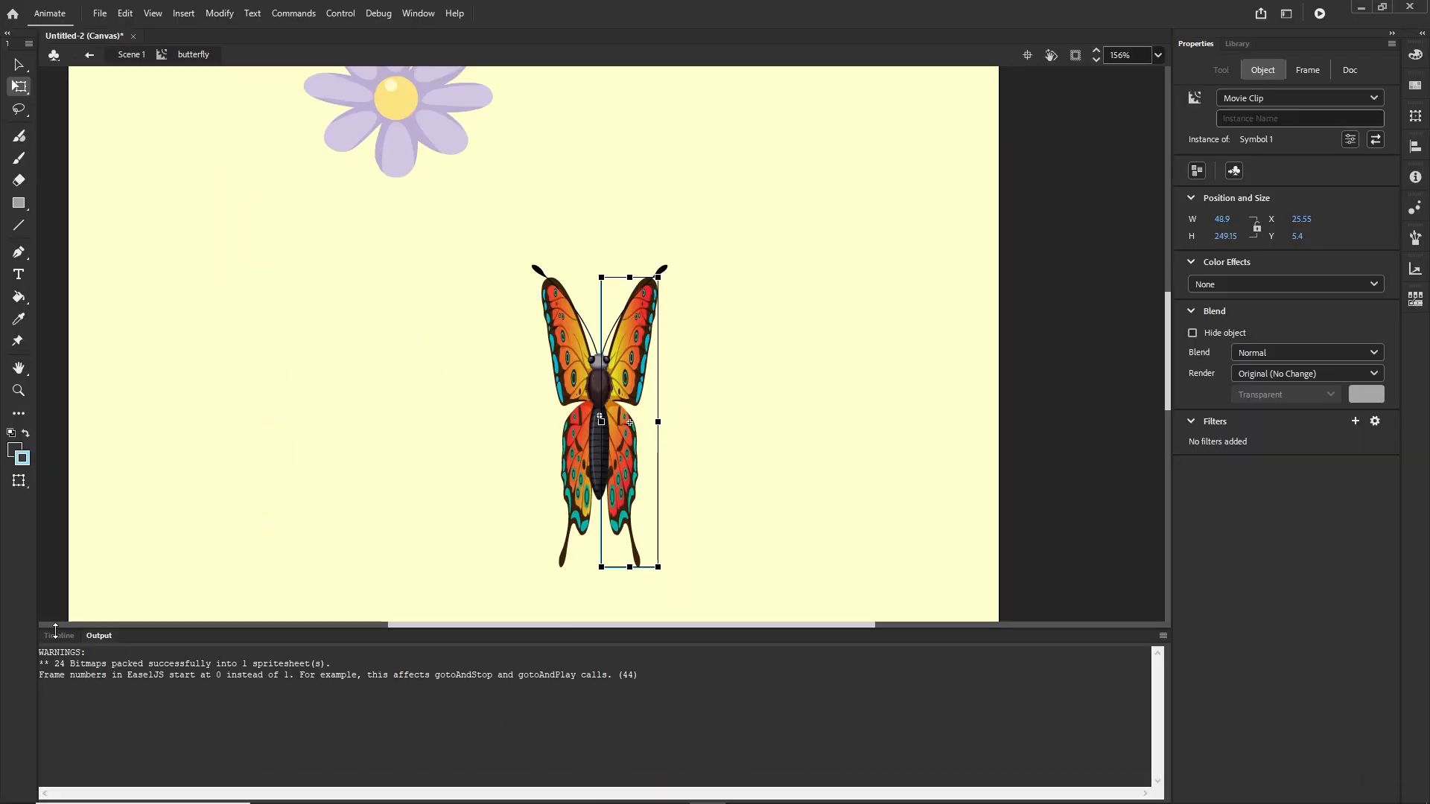
pyautogui.click(58, 636)
pyautogui.click(531, 762)
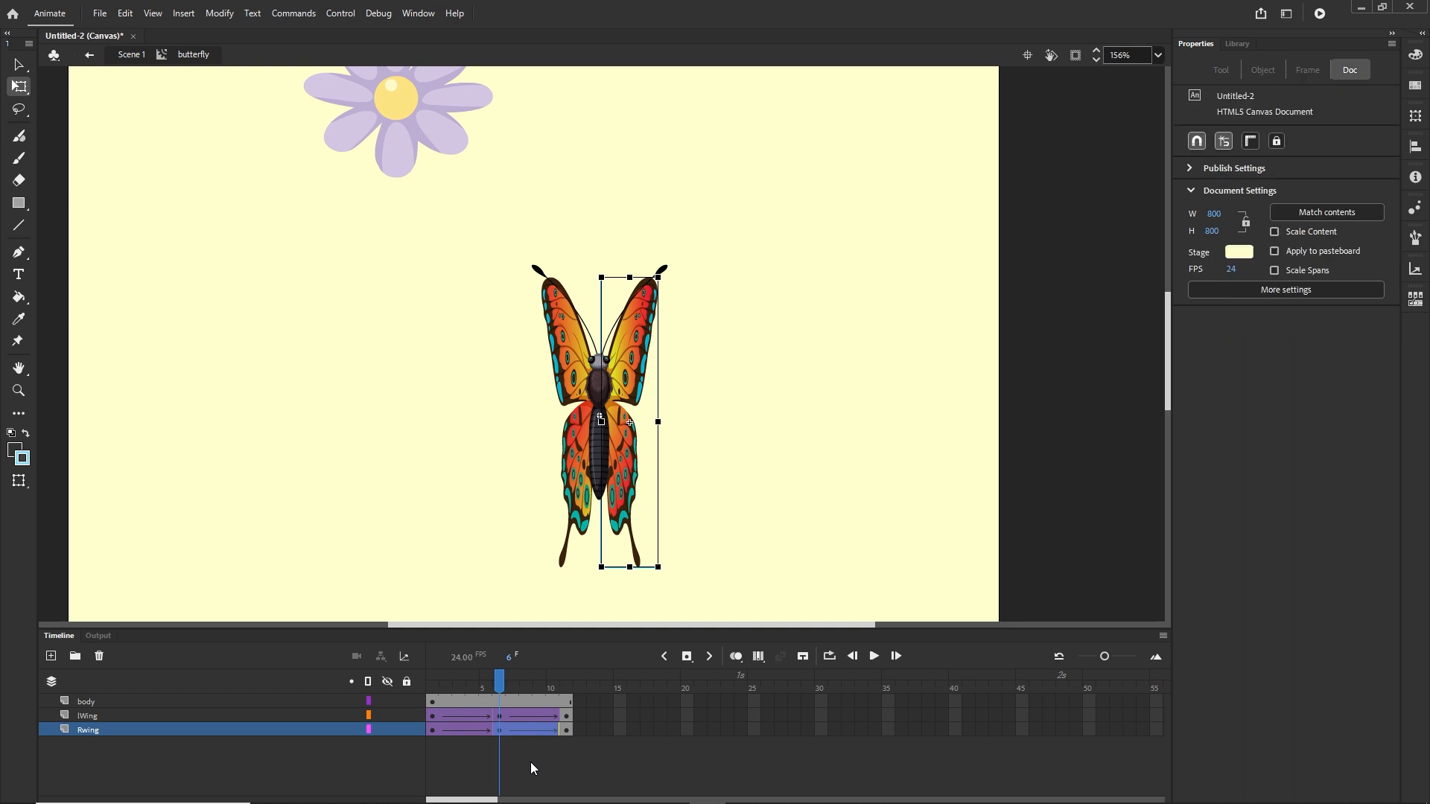
# At frame 6, rotate the left wing slightly clockwise and the right wing slightly counterclockwise so the upper tips close inward.
pyautogui.click(499, 715)
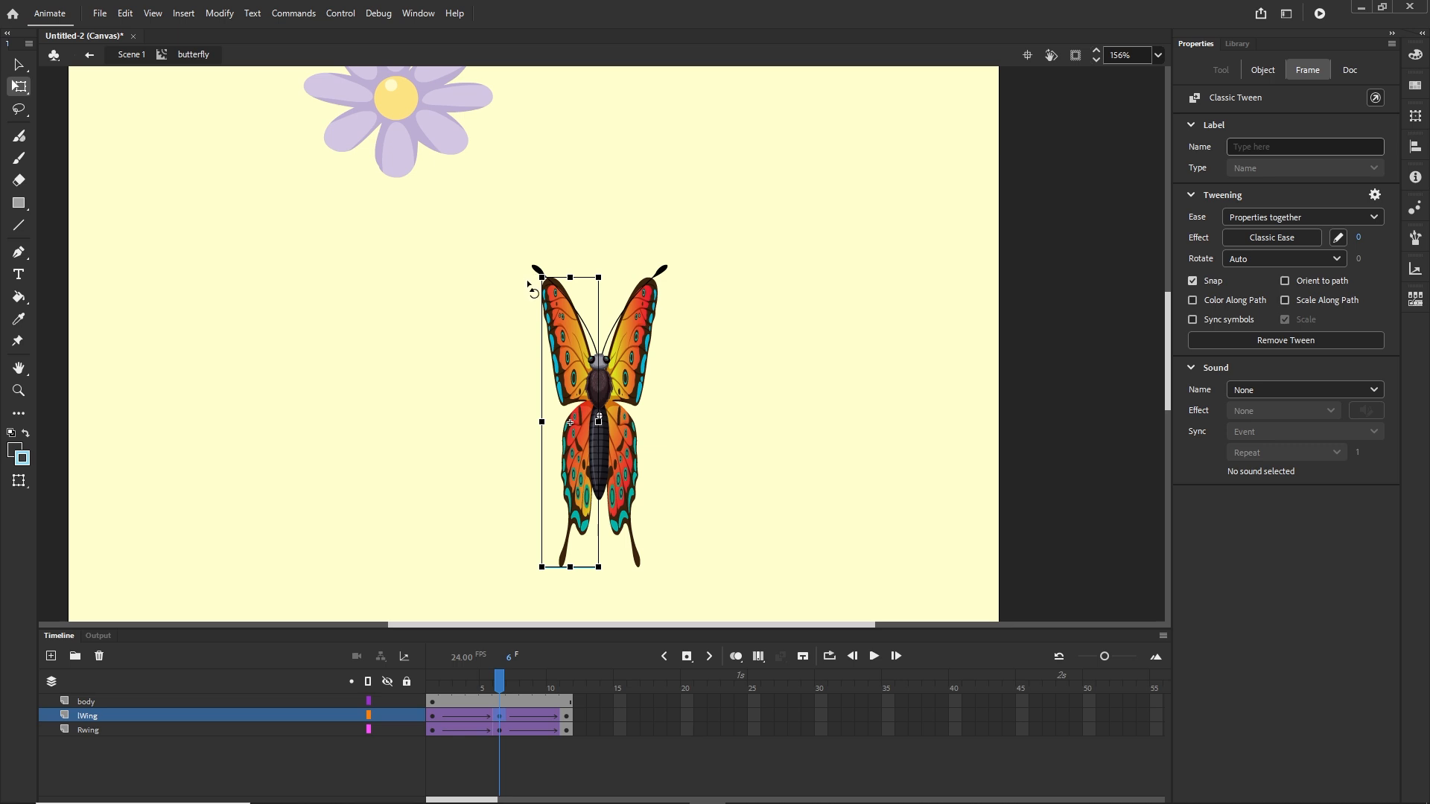
pyautogui.moveTo(531, 283); pyautogui.dragTo(550, 278)
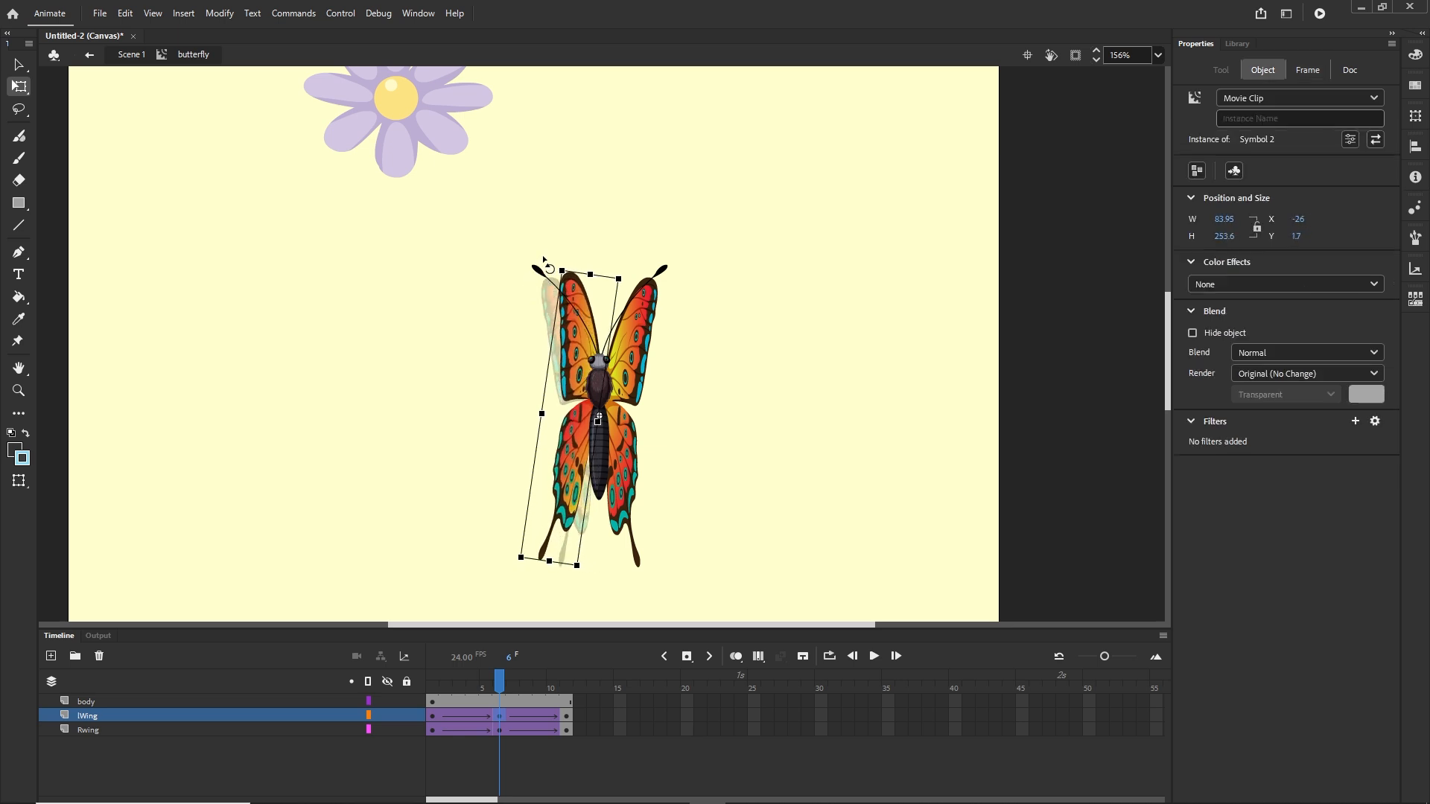
pyautogui.click(658, 322)
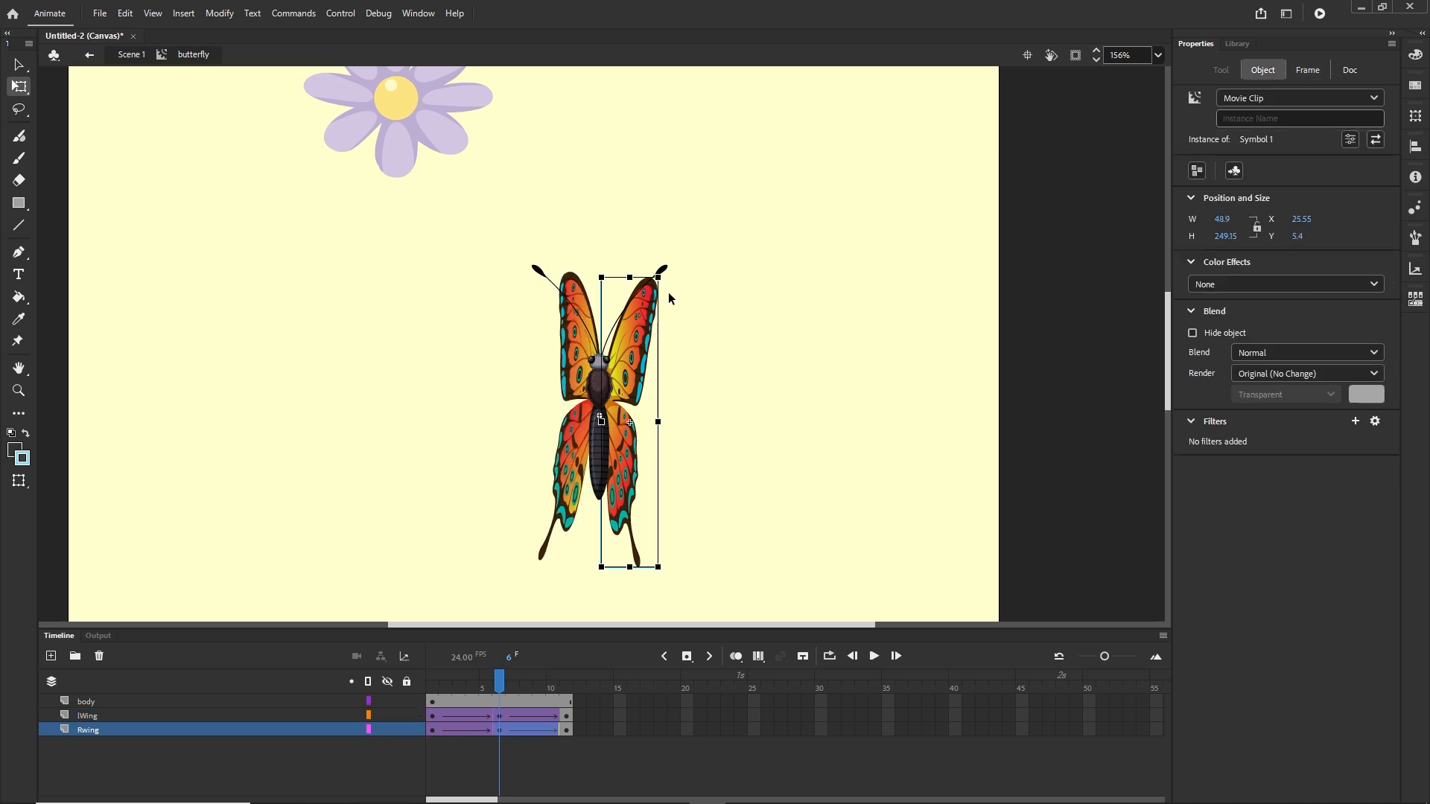
pyautogui.moveTo(670, 281); pyautogui.dragTo(663, 273)
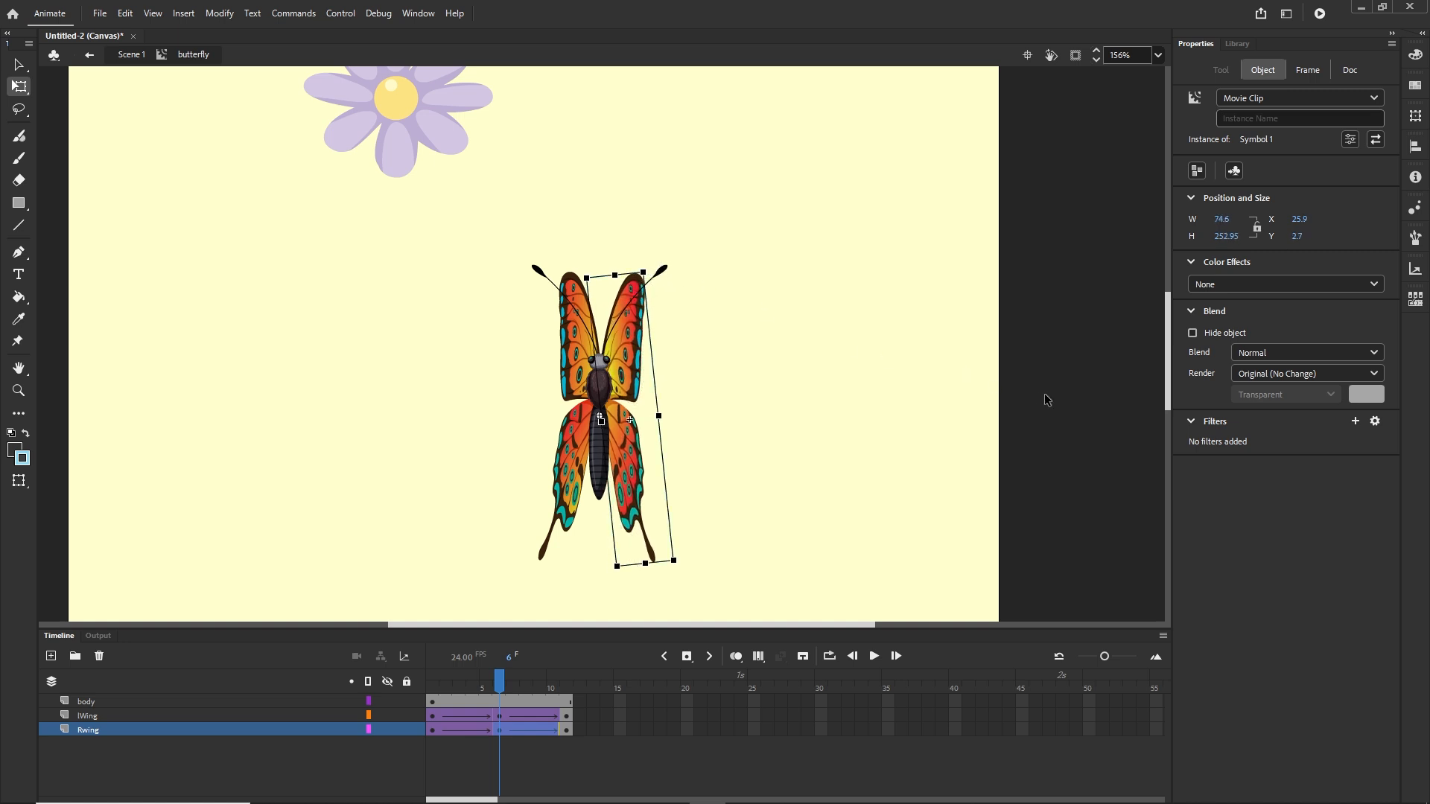
pyautogui.click(1062, 402)
# Test the movie in the browser with the rotated closed wings, and return to the butterfly's timeline in Animate.
pyautogui.hotkey('ctrl', 'Return')
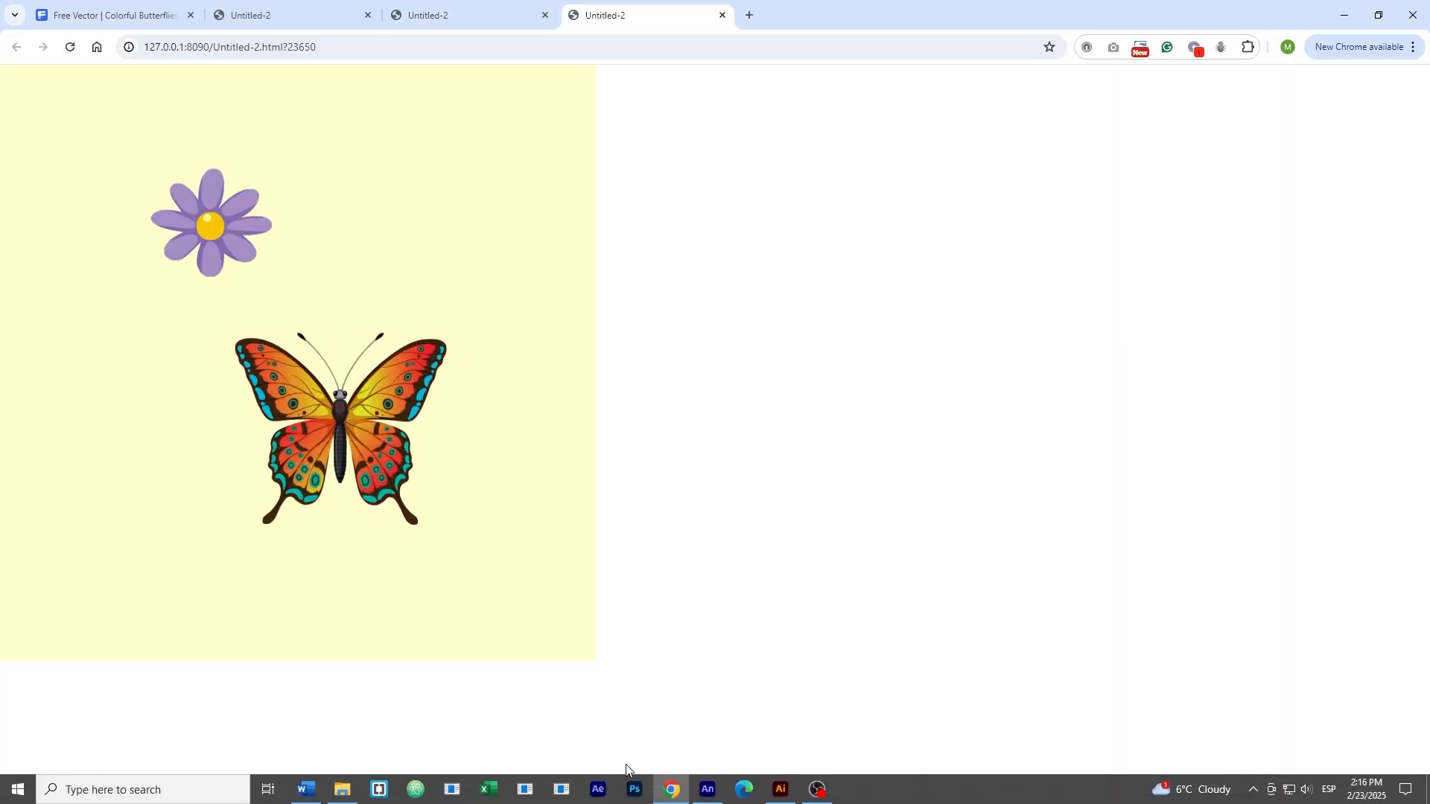
pyautogui.click(696, 789)
pyautogui.click(61, 637)
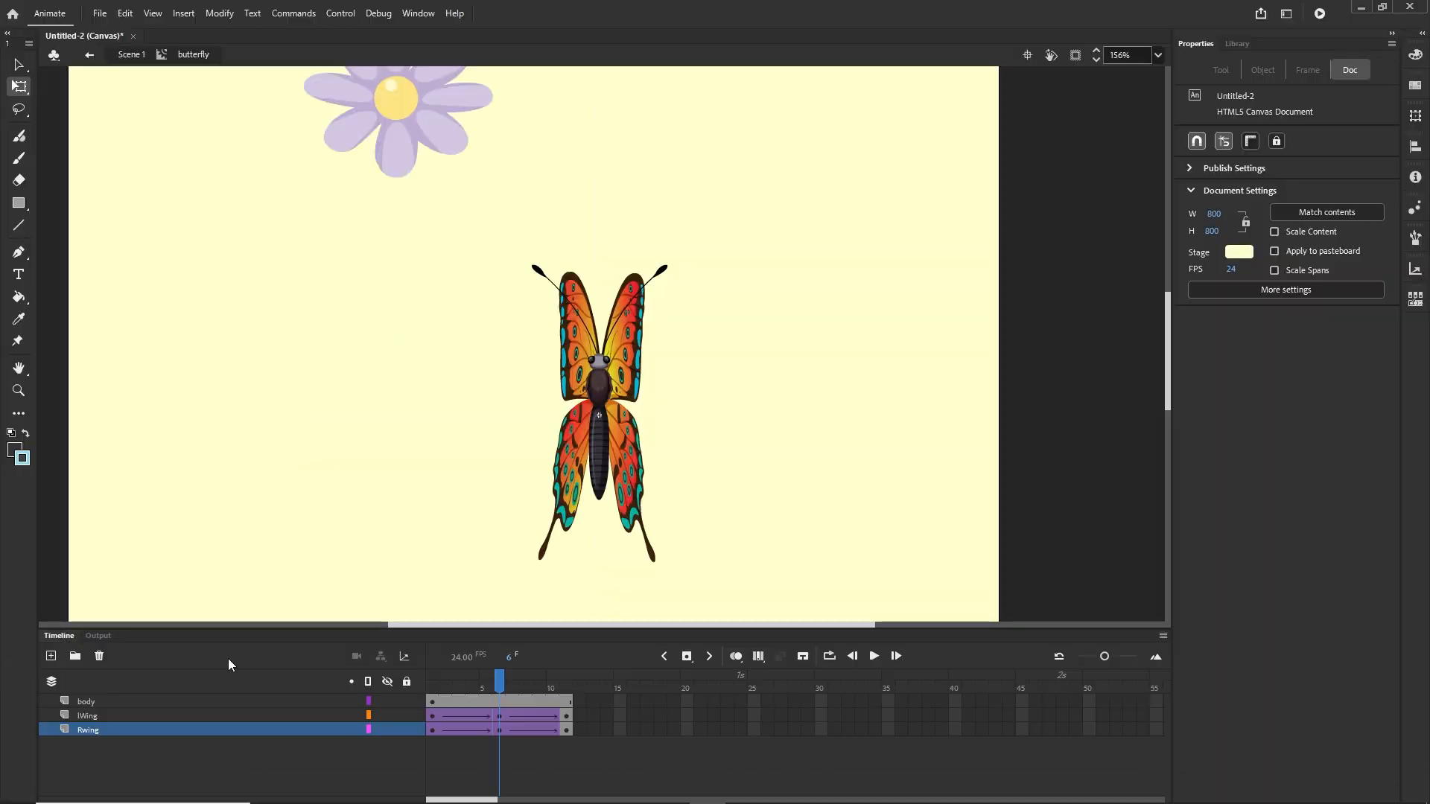
# At frame 1, rotate the left wing slightly counterclockwise and the right wing slightly clockwise so the upper tips spread outward.
pyautogui.moveTo(499, 684); pyautogui.dragTo(432, 681)
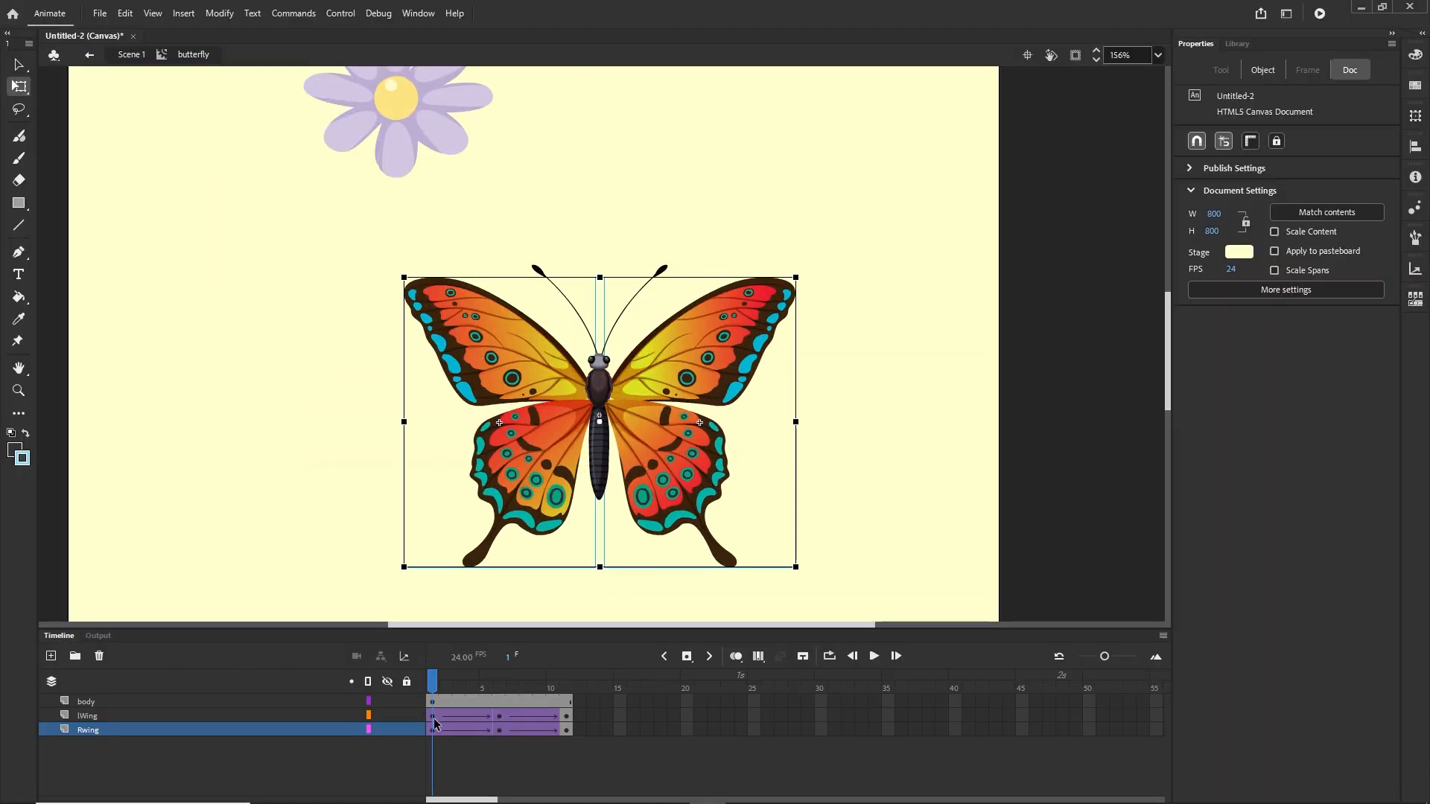
pyautogui.click(436, 717)
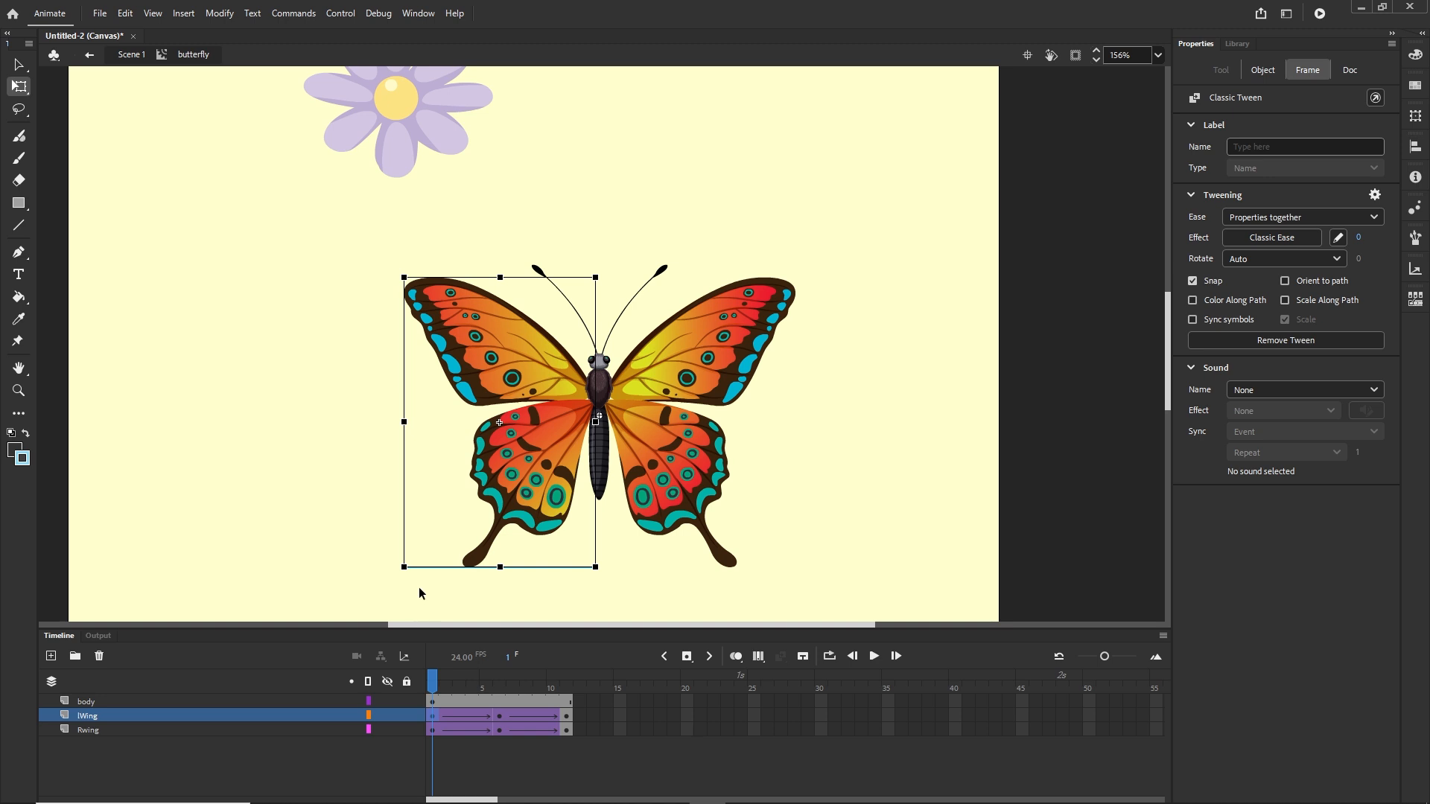
pyautogui.moveTo(405, 582); pyautogui.dragTo(425, 606)
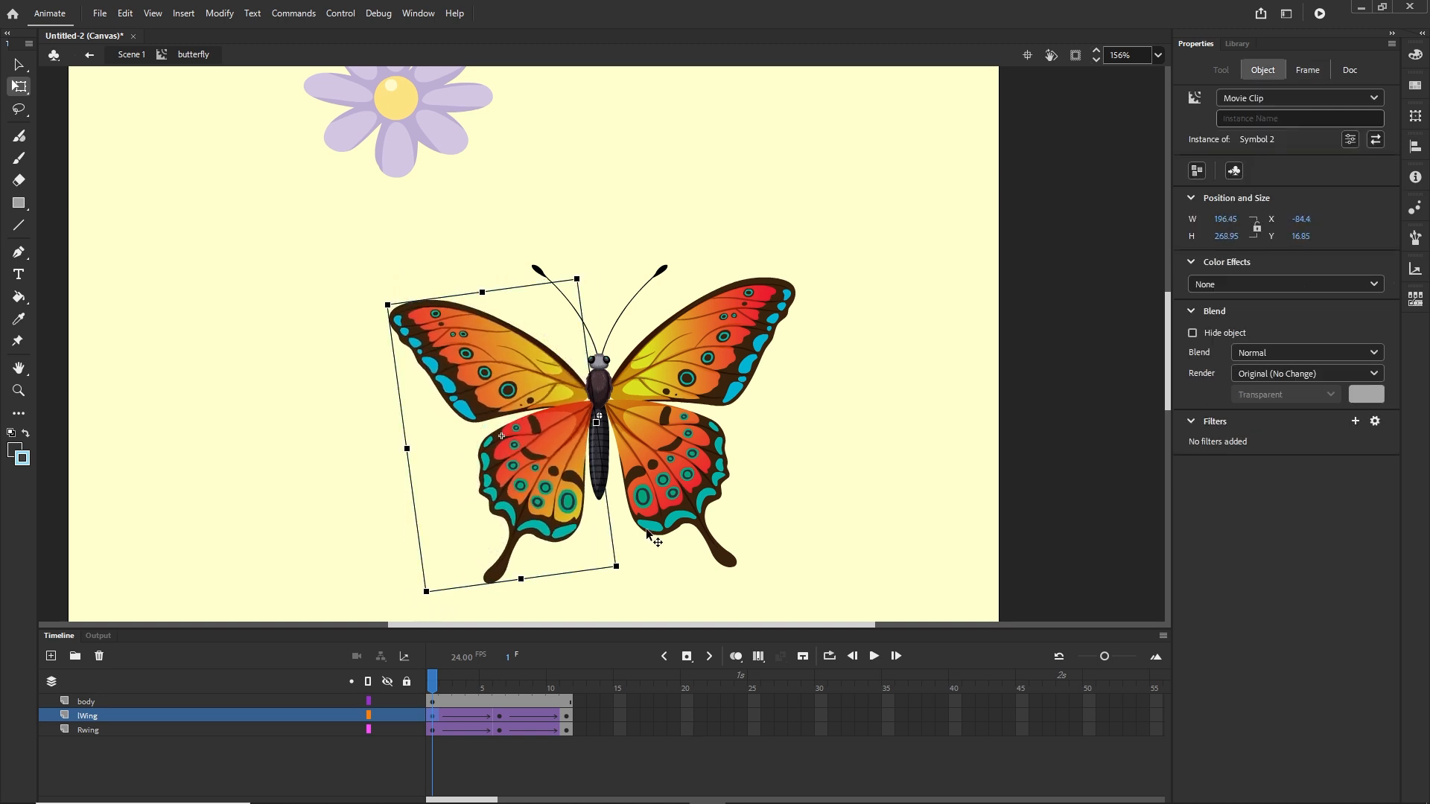
pyautogui.click(667, 496)
pyautogui.moveTo(800, 579); pyautogui.dragTo(782, 596)
pyautogui.click(564, 763)
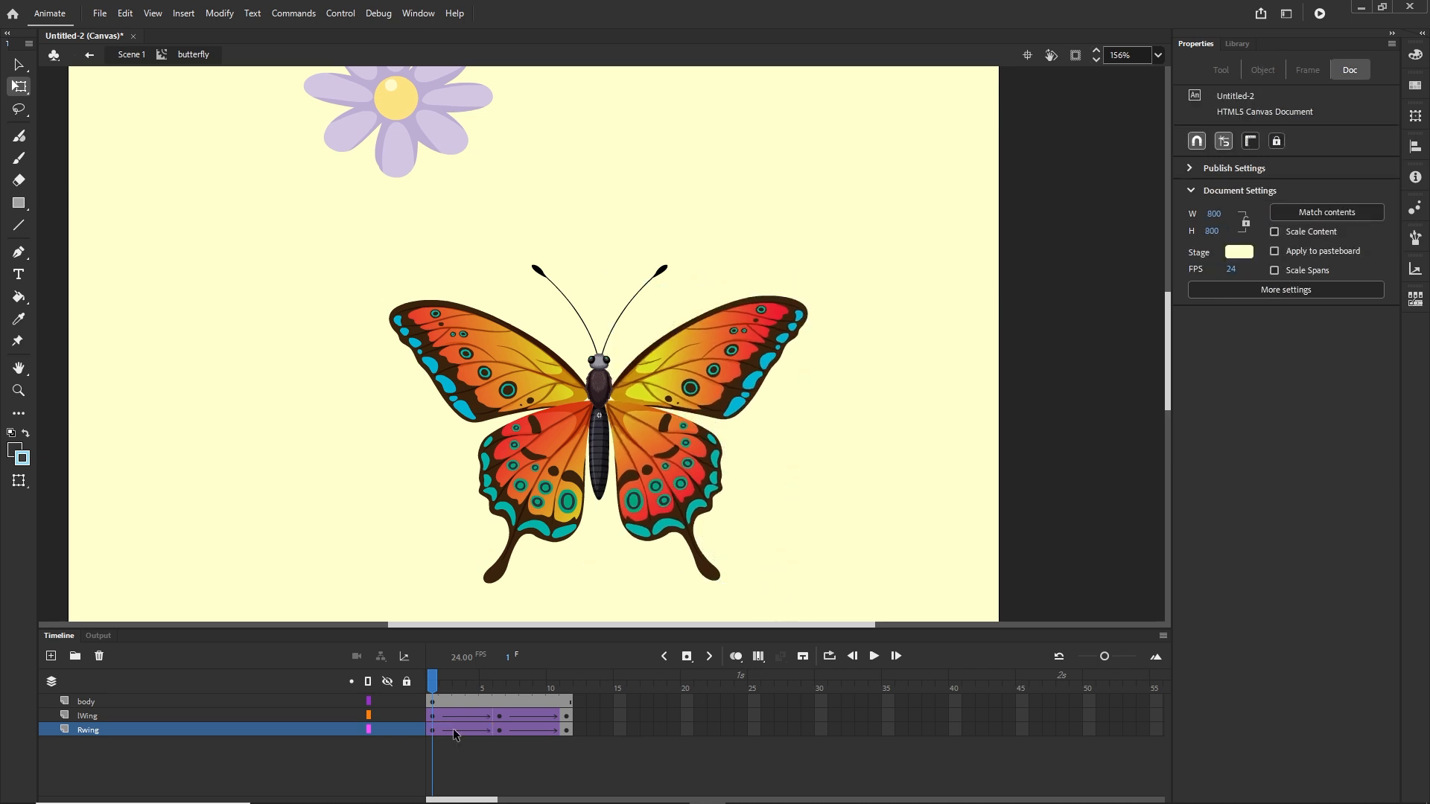
# Copy the frame 1 keyframes of the lWing and Rwing layers onto frame 11, replacing the final wing poses.
pyautogui.click(434, 717)
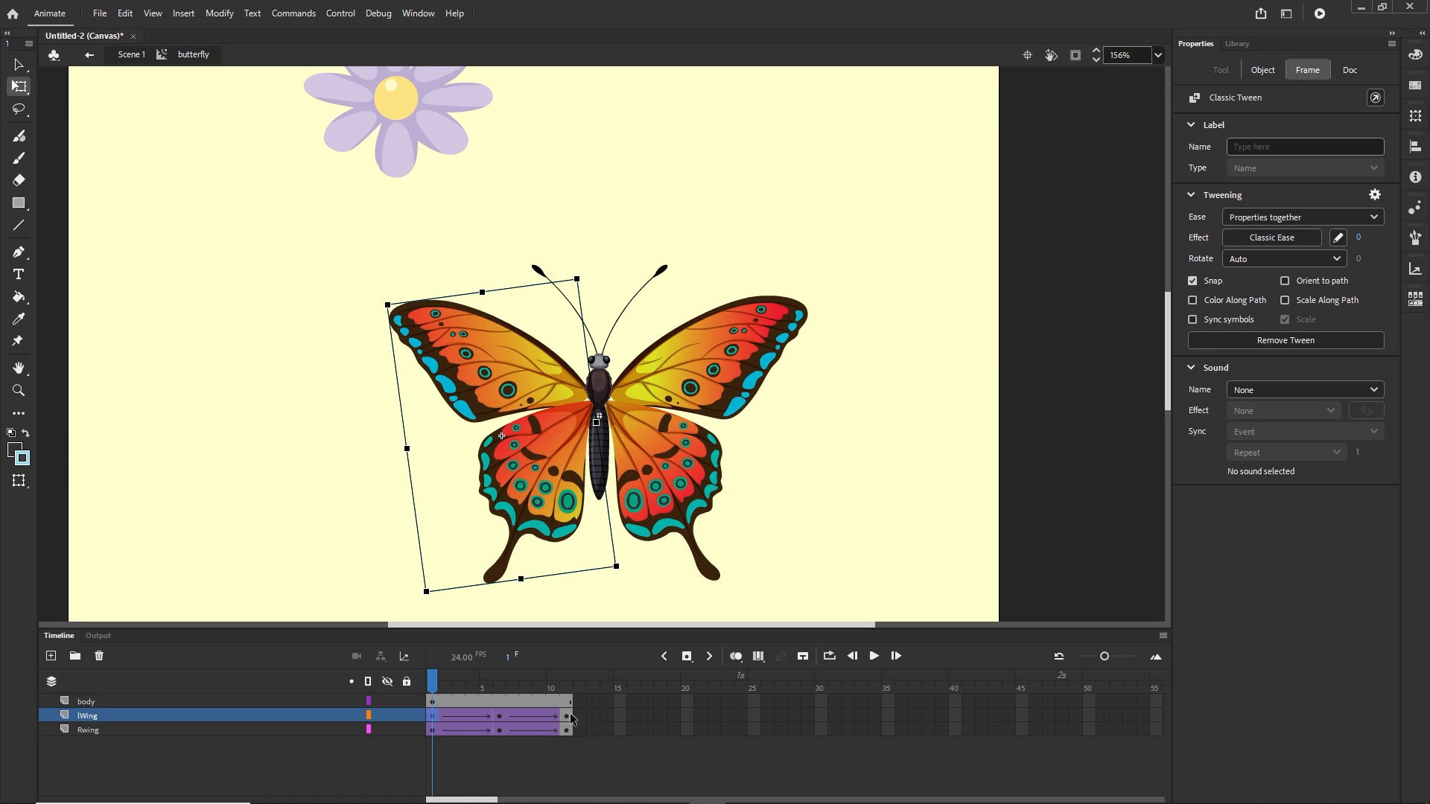
pyautogui.click(448, 749)
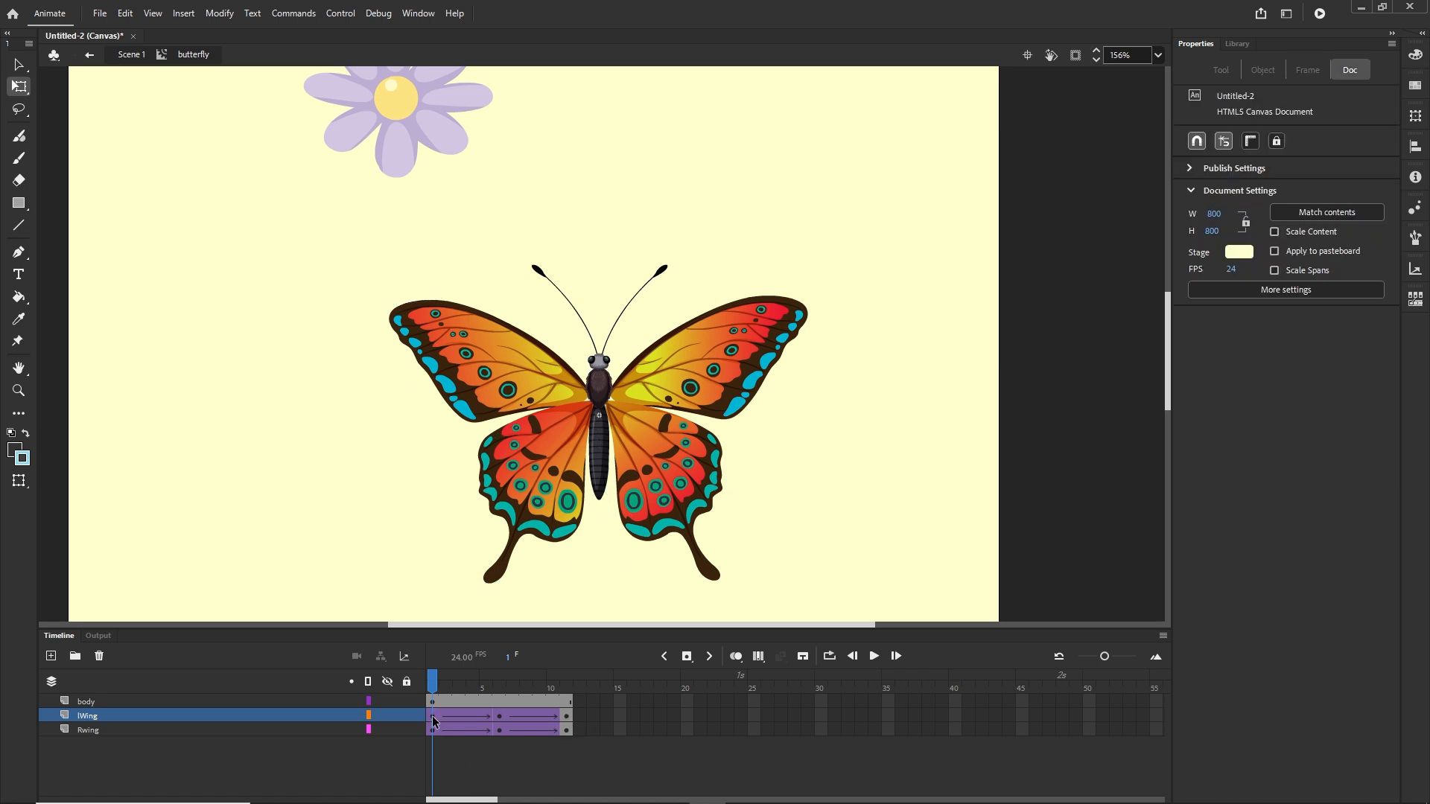
pyautogui.click(434, 717)
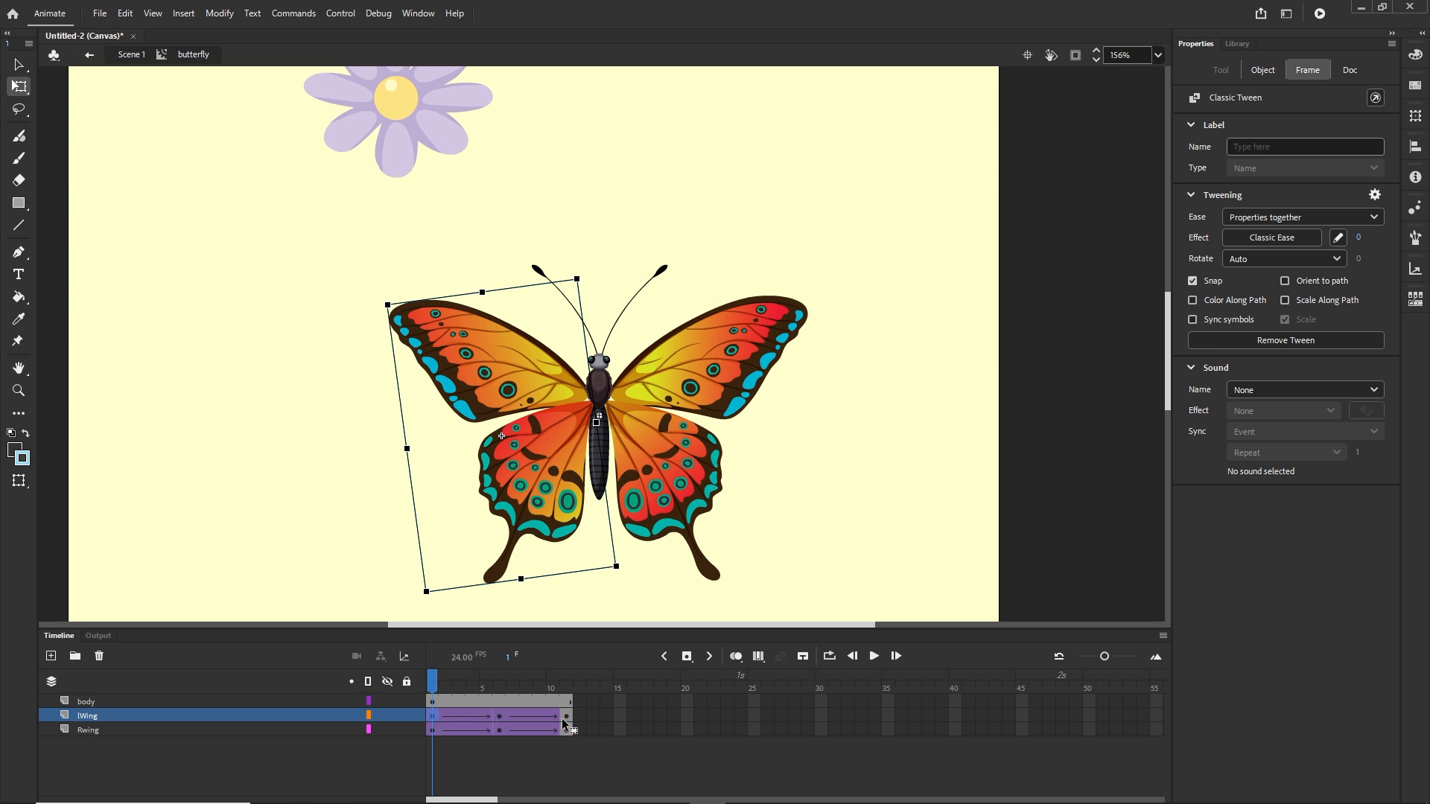
pyautogui.click(551, 744)
pyautogui.click(431, 730)
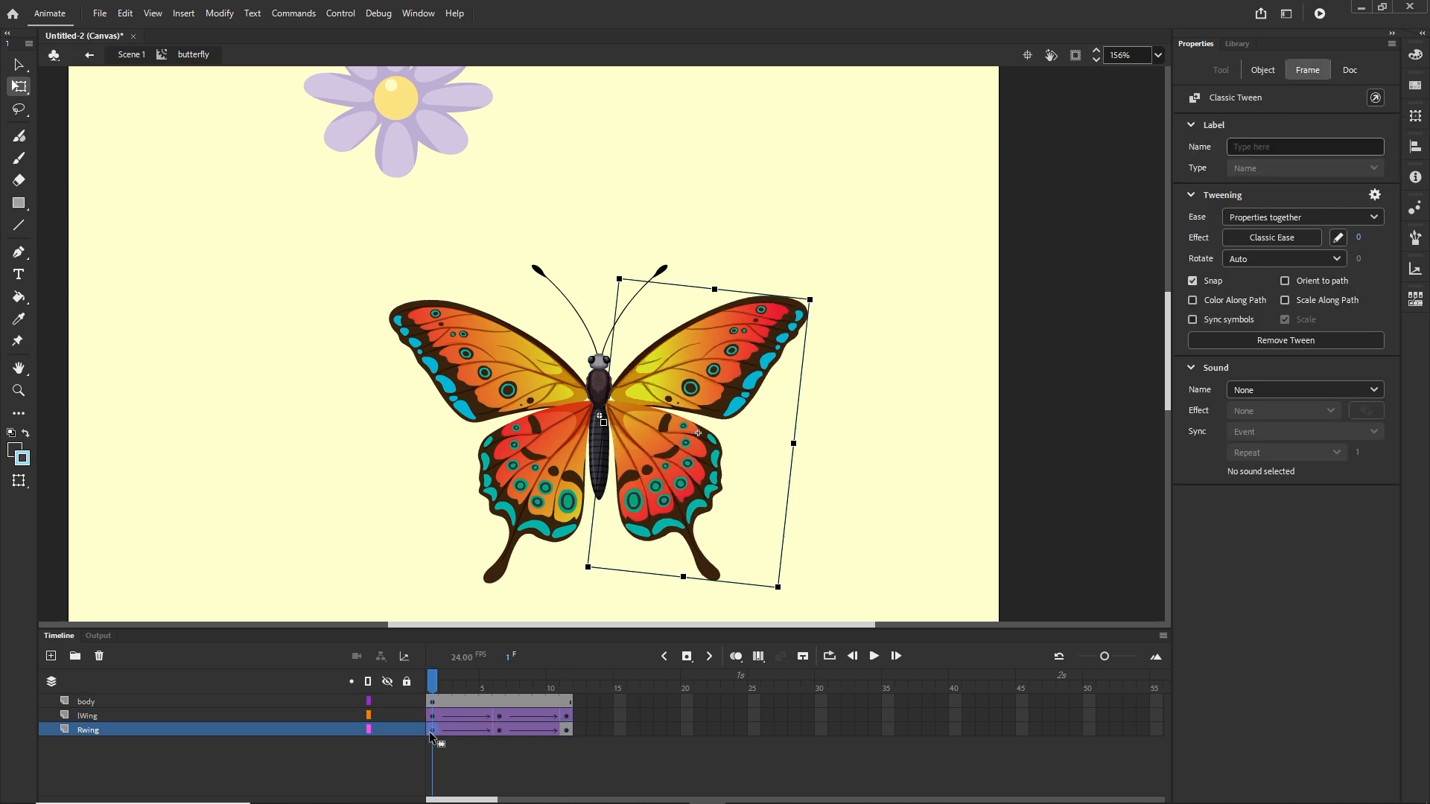
pyautogui.click(566, 735)
pyautogui.click(597, 738)
# Scrub from frame 1 to frame 11, test the updated wing flap in the browser, and switch back to Animate.
pyautogui.moveTo(430, 685); pyautogui.dragTo(569, 678)
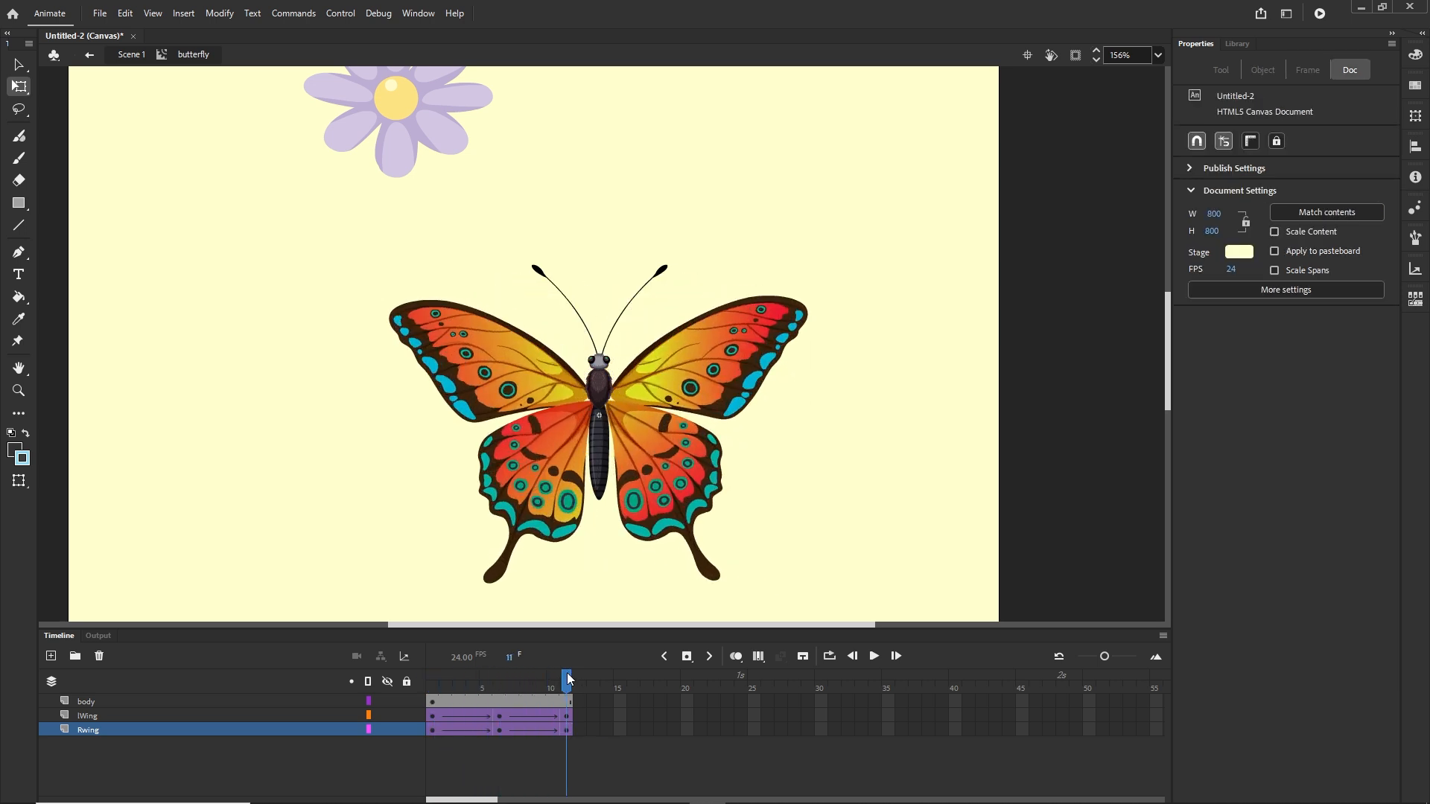
pyautogui.hotkey('ctrl', 'Return')
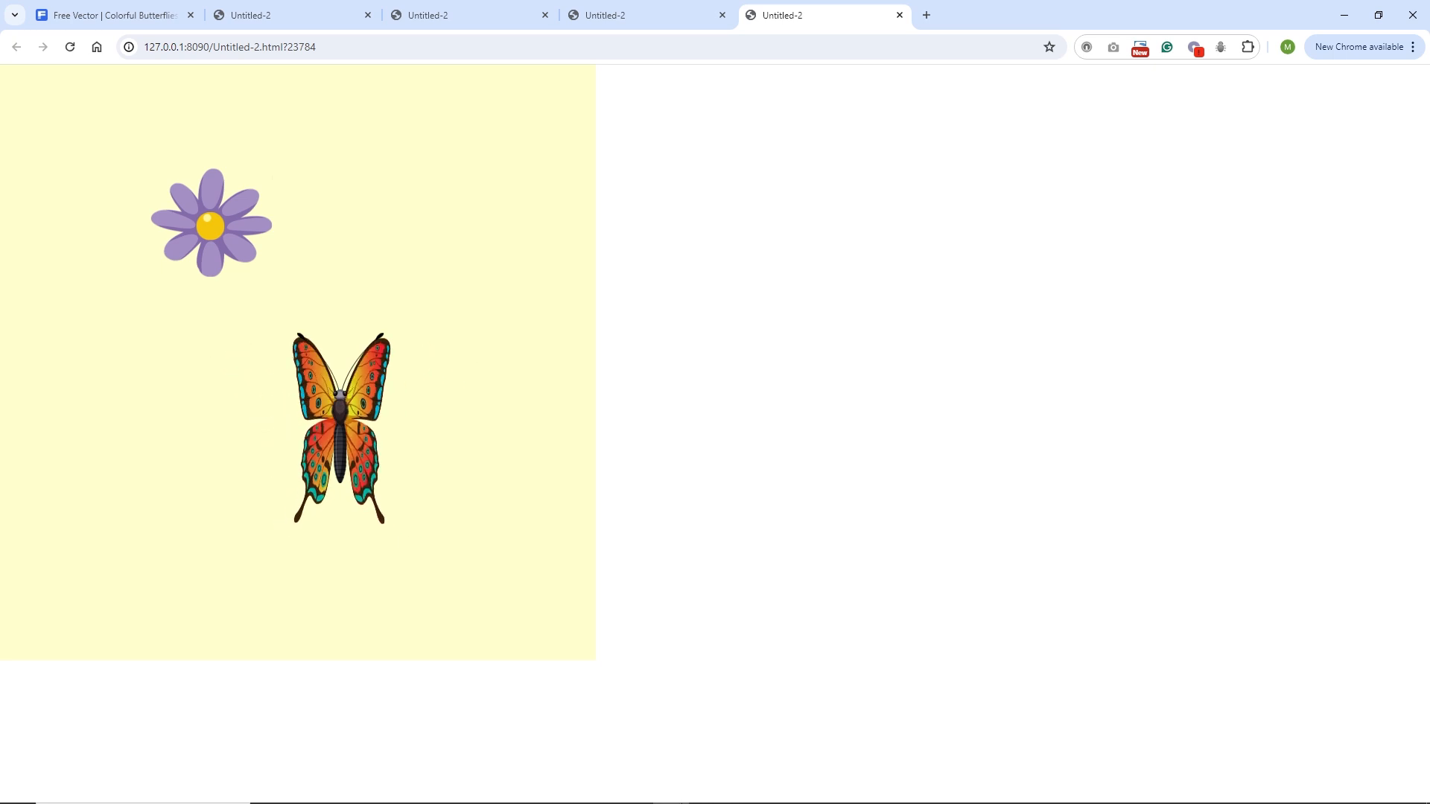
pyautogui.click(706, 788)
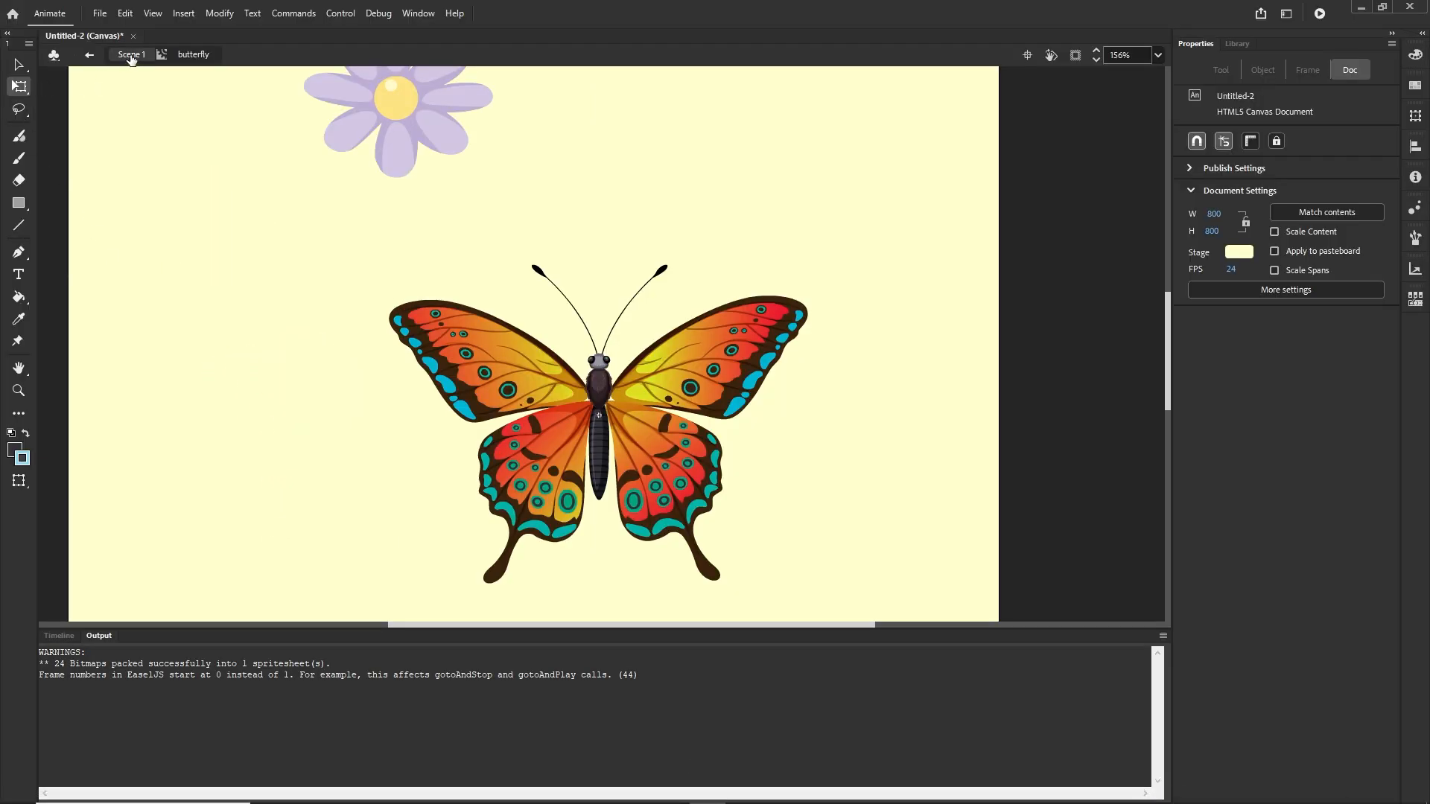
# Return to the Scene 1 timeline and add a new layer above the flower layer.
pyautogui.click(131, 55)
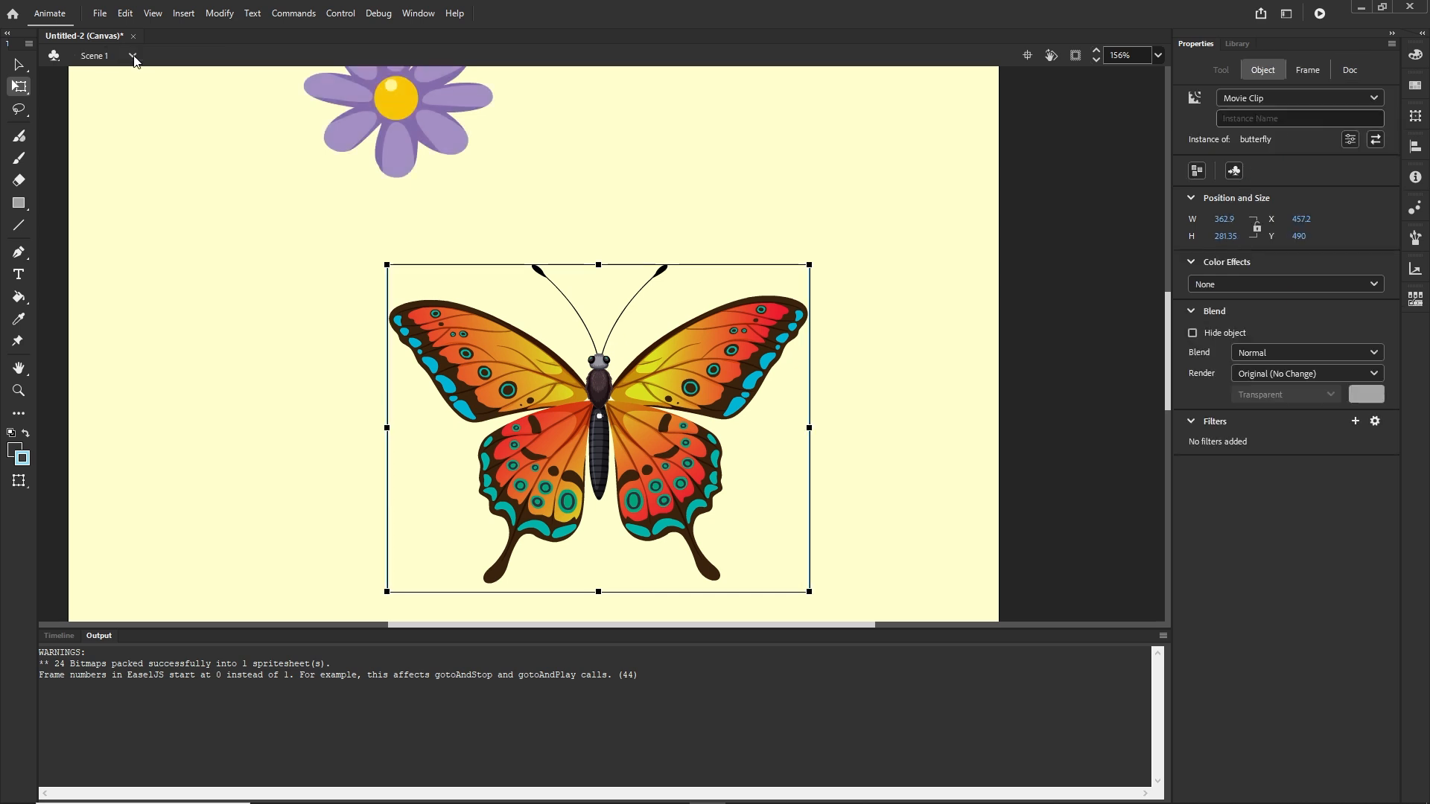
pyautogui.click(59, 636)
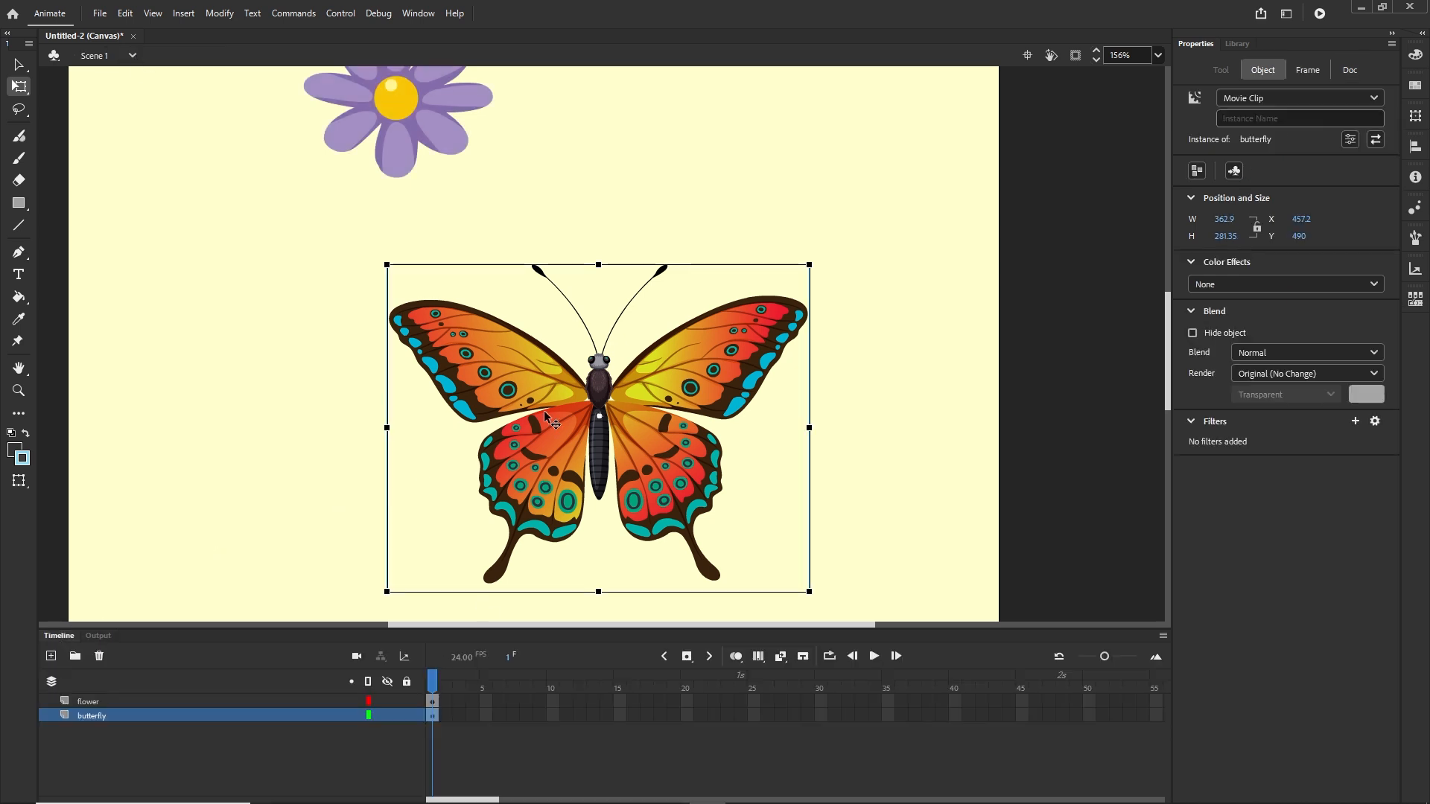
pyautogui.scroll(-2, 543, 418)
pyautogui.scroll(-1, 542, 414)
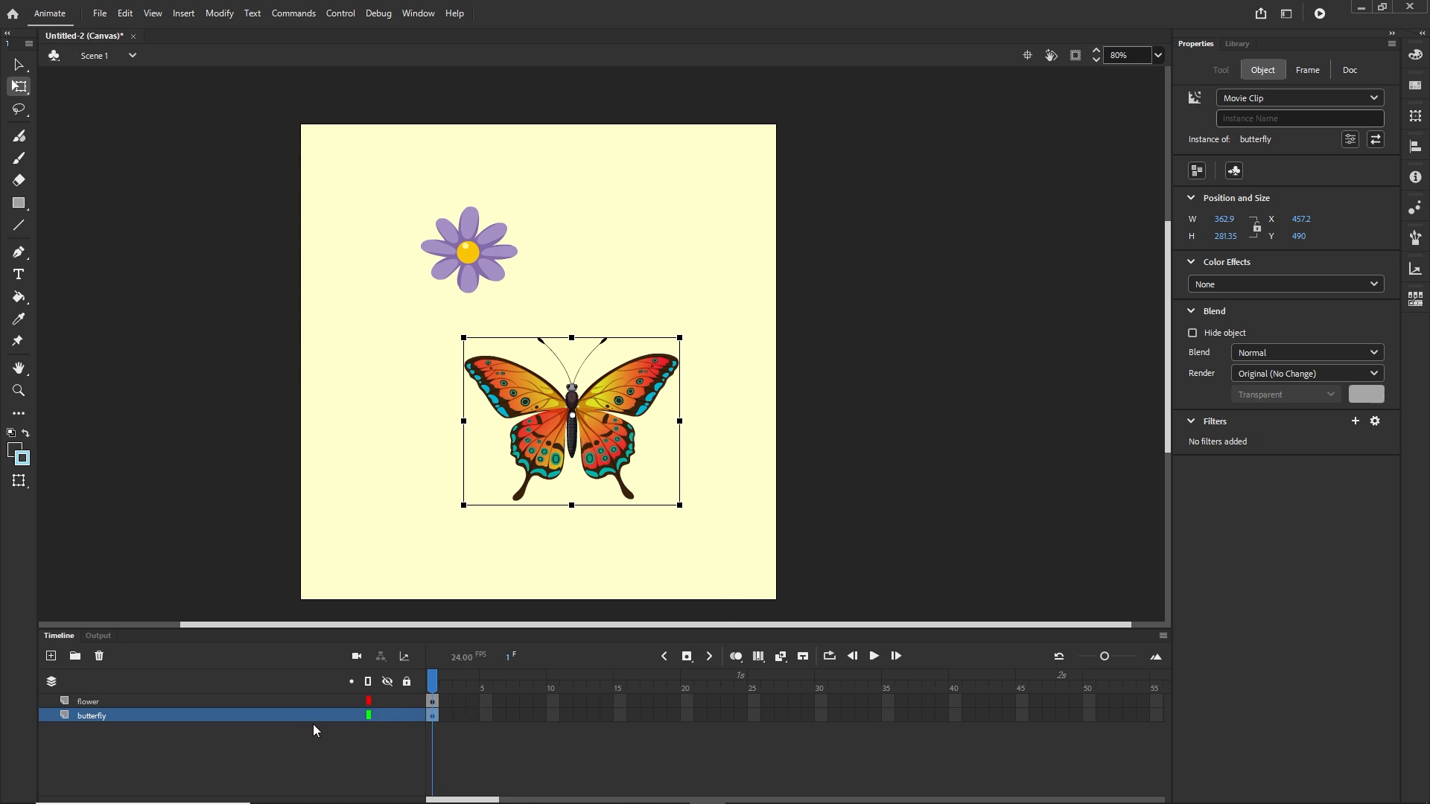
pyautogui.click(84, 703)
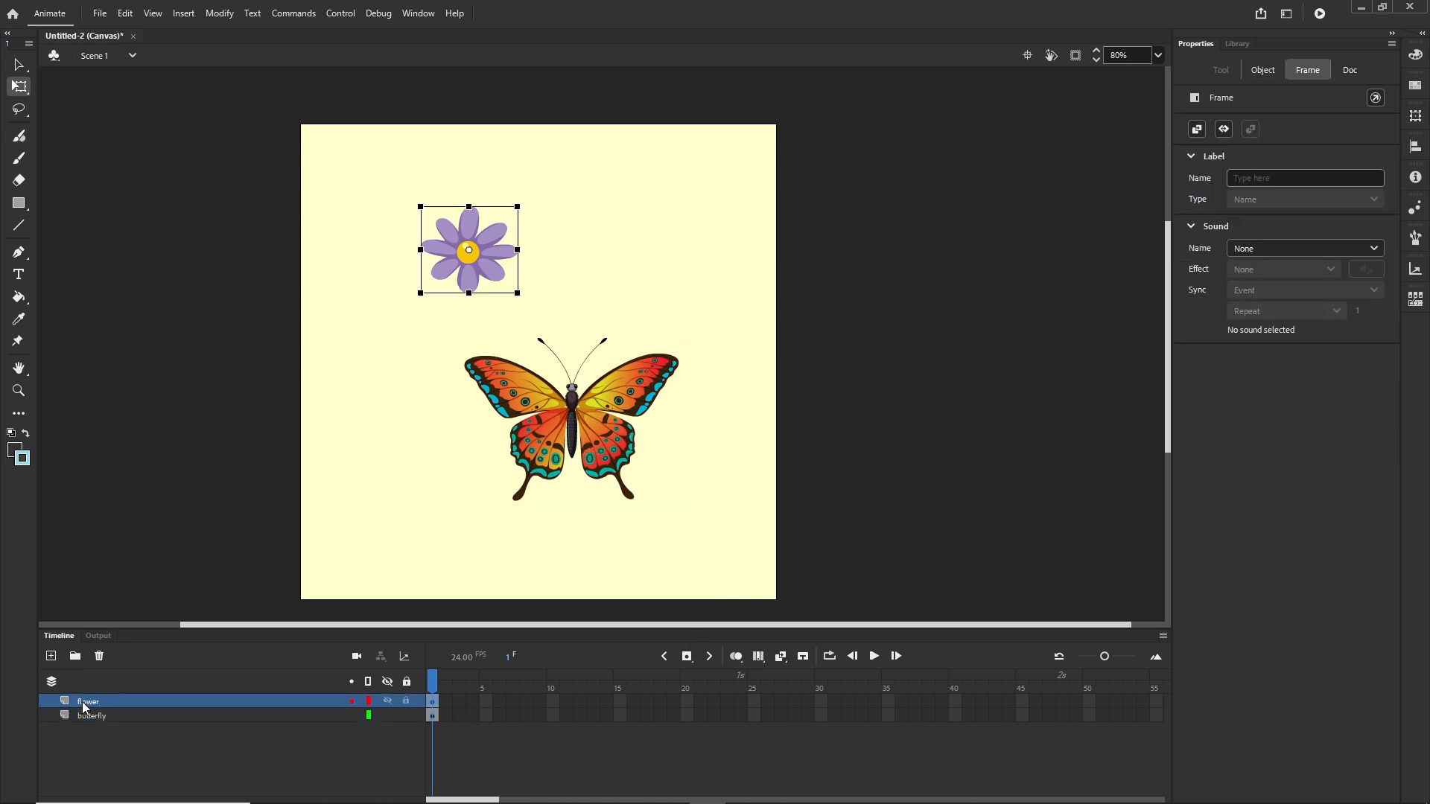
pyautogui.click(52, 655)
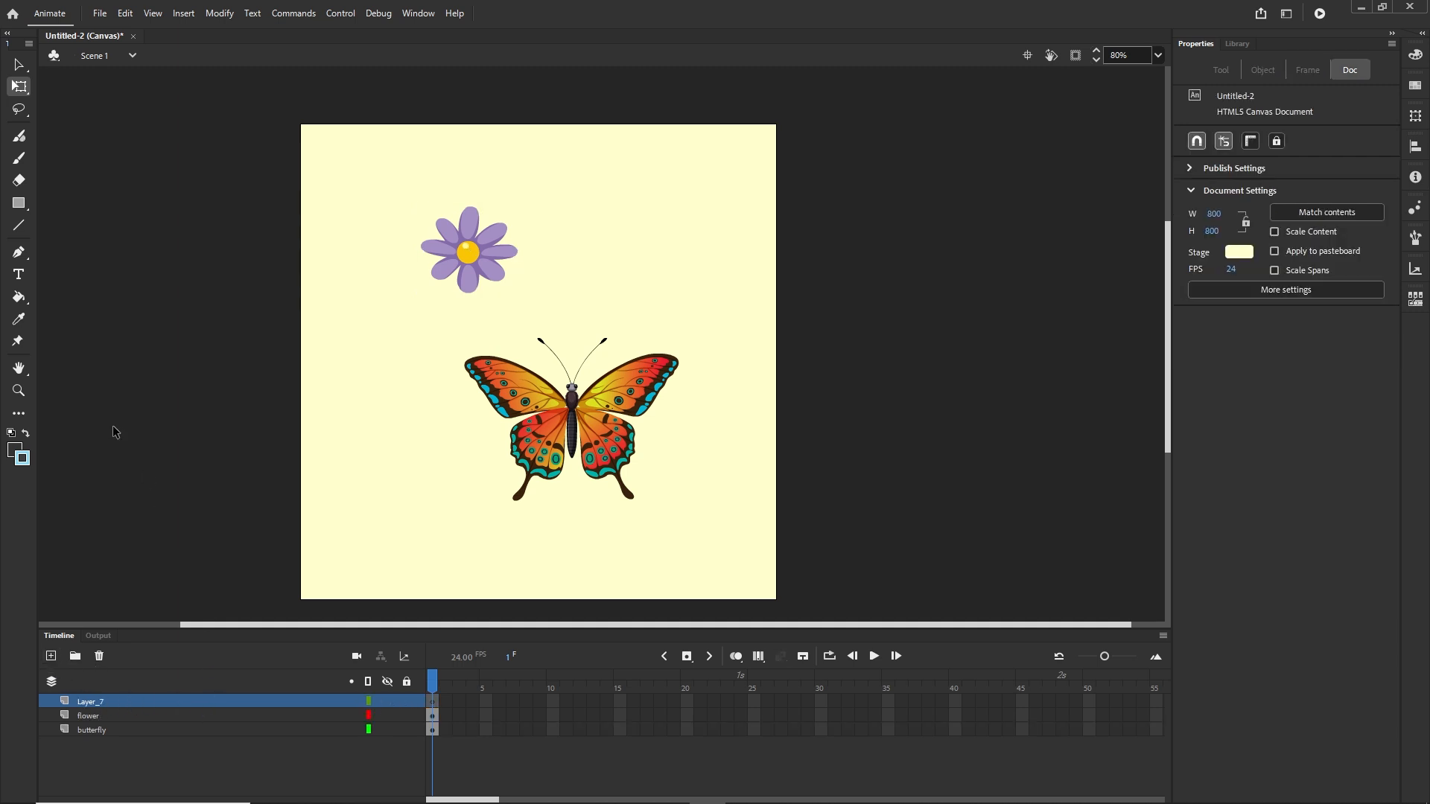
# Draw a long looping open path with the Pen tool, starting beyond the stage's left edge and ending near its lower middle.
pyautogui.click(19, 253)
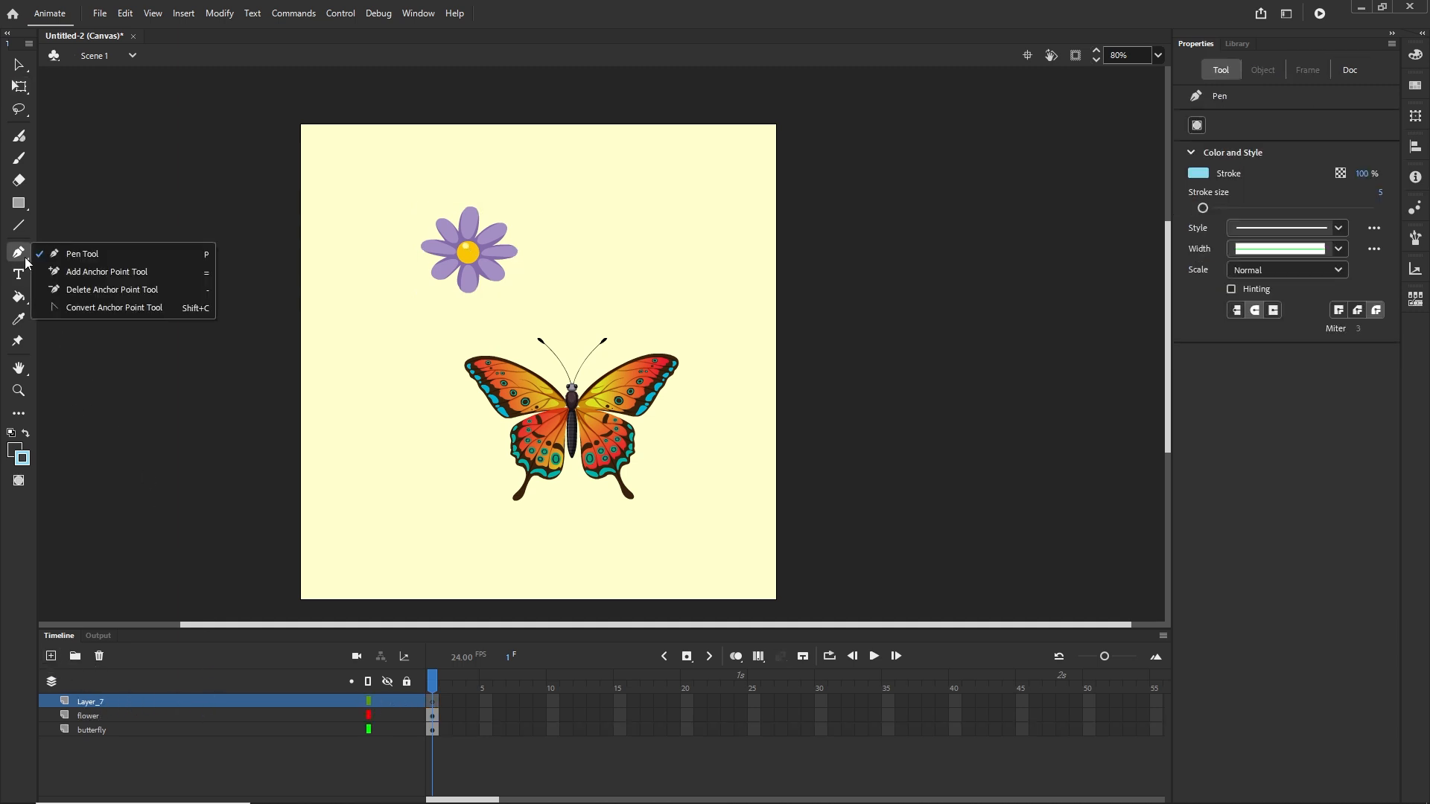
pyautogui.click(84, 253)
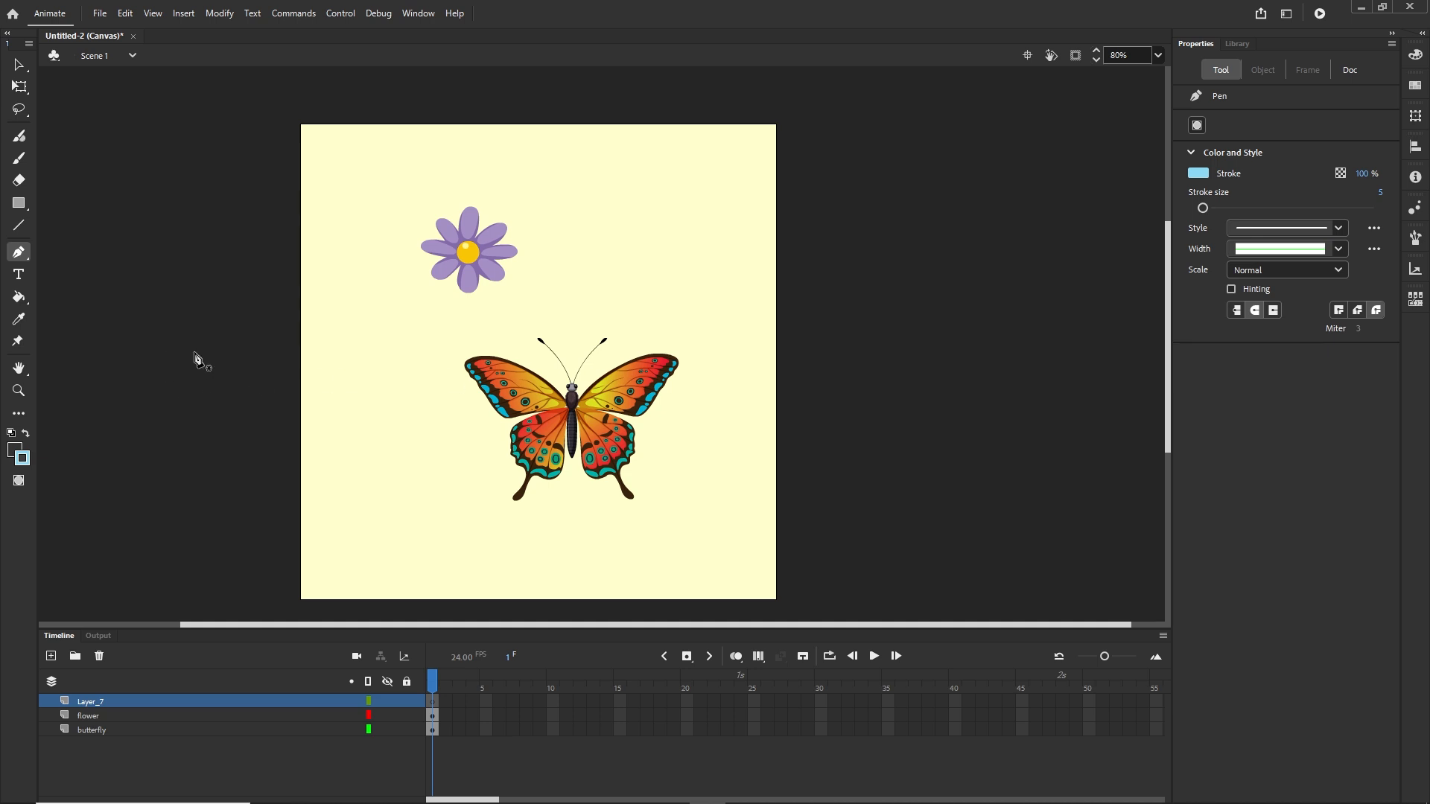
pyautogui.moveTo(252, 320); pyautogui.dragTo(319, 407)
pyautogui.moveTo(657, 415)
pyautogui.mouseDown()
pyautogui.moveTo(741, 402)
pyautogui.moveTo(770, 373)
pyautogui.mouseUp()
pyautogui.moveTo(668, 158); pyautogui.dragTo(567, 154)
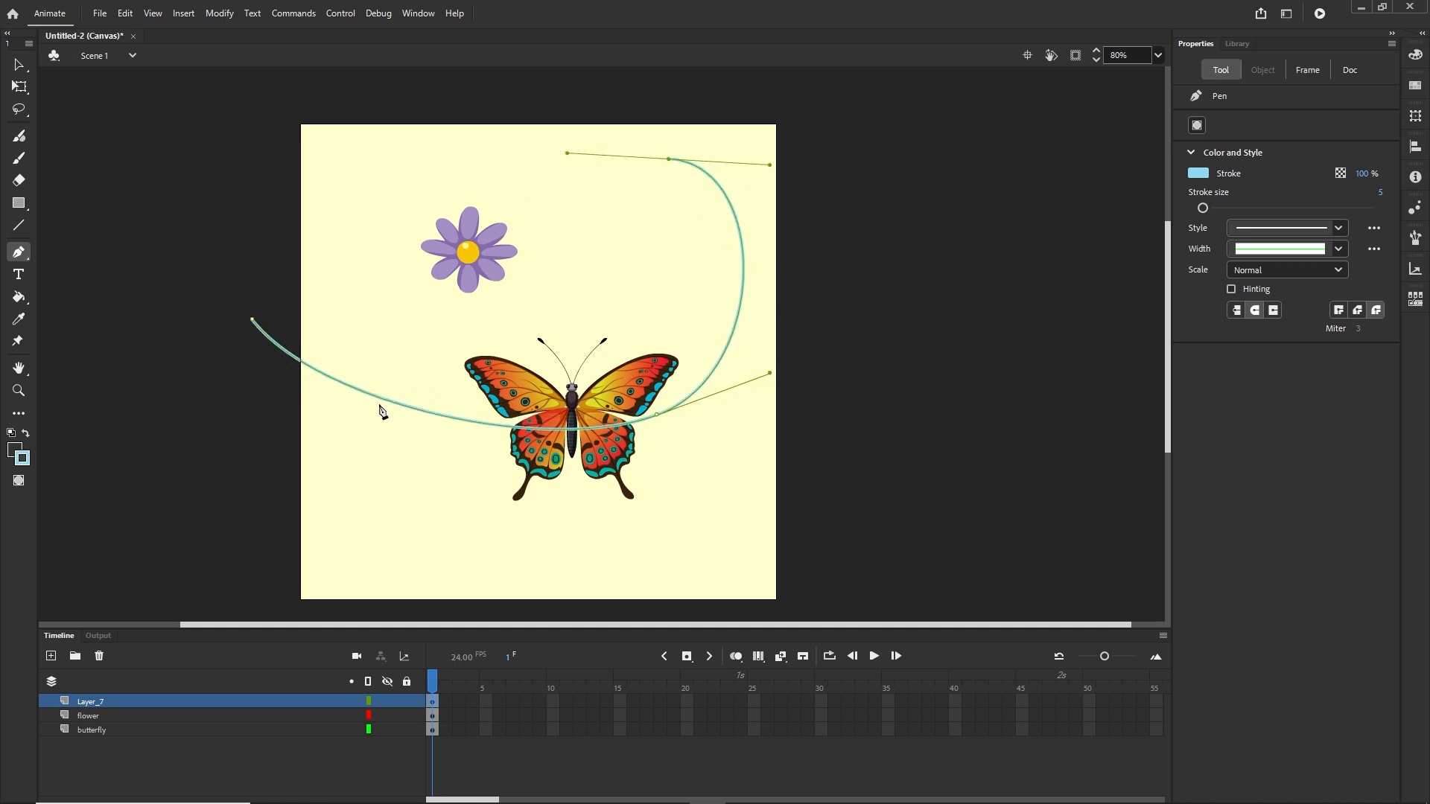
pyautogui.moveTo(407, 572); pyautogui.dragTo(348, 581)
pyautogui.moveTo(246, 474); pyautogui.dragTo(222, 331)
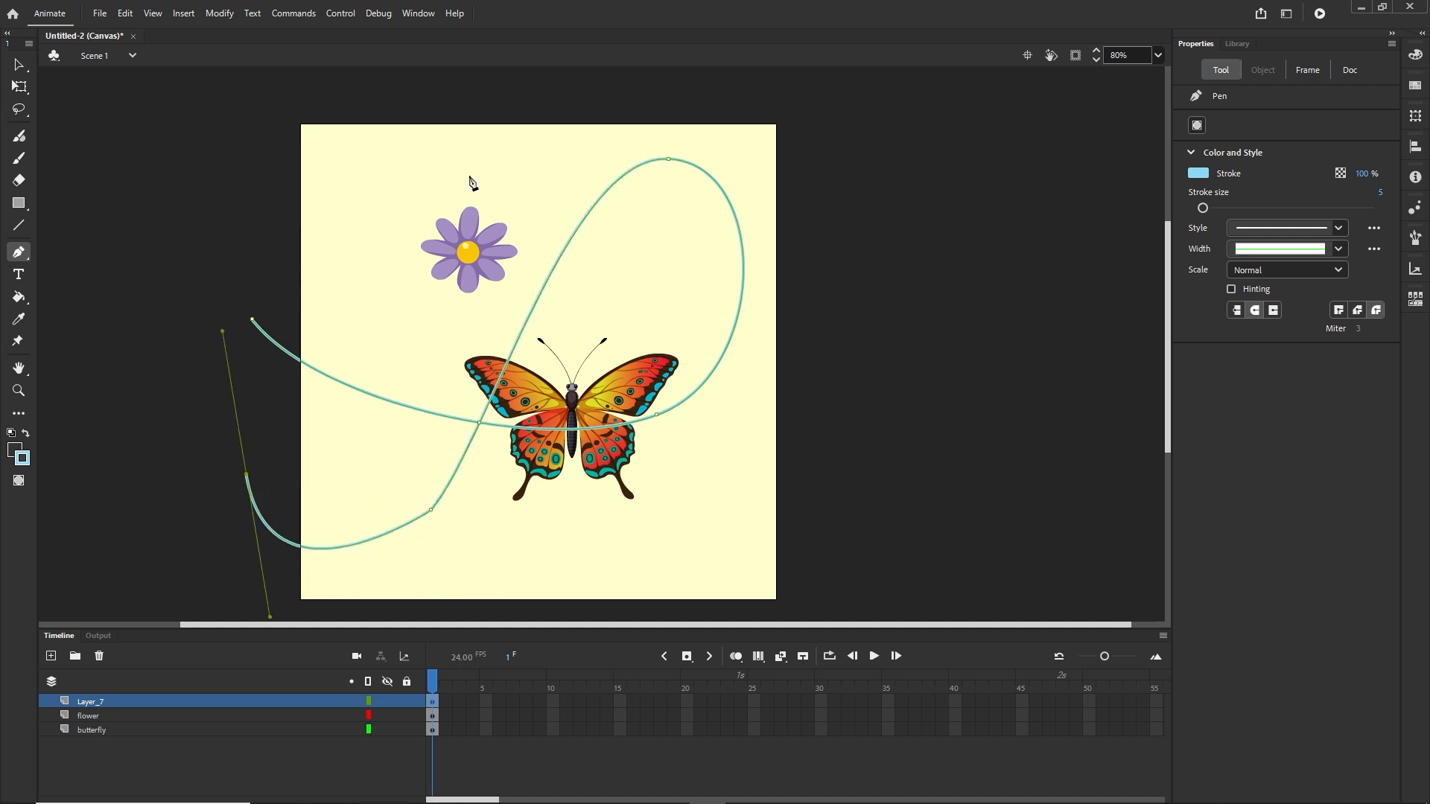
pyautogui.moveTo(471, 170); pyautogui.dragTo(540, 181)
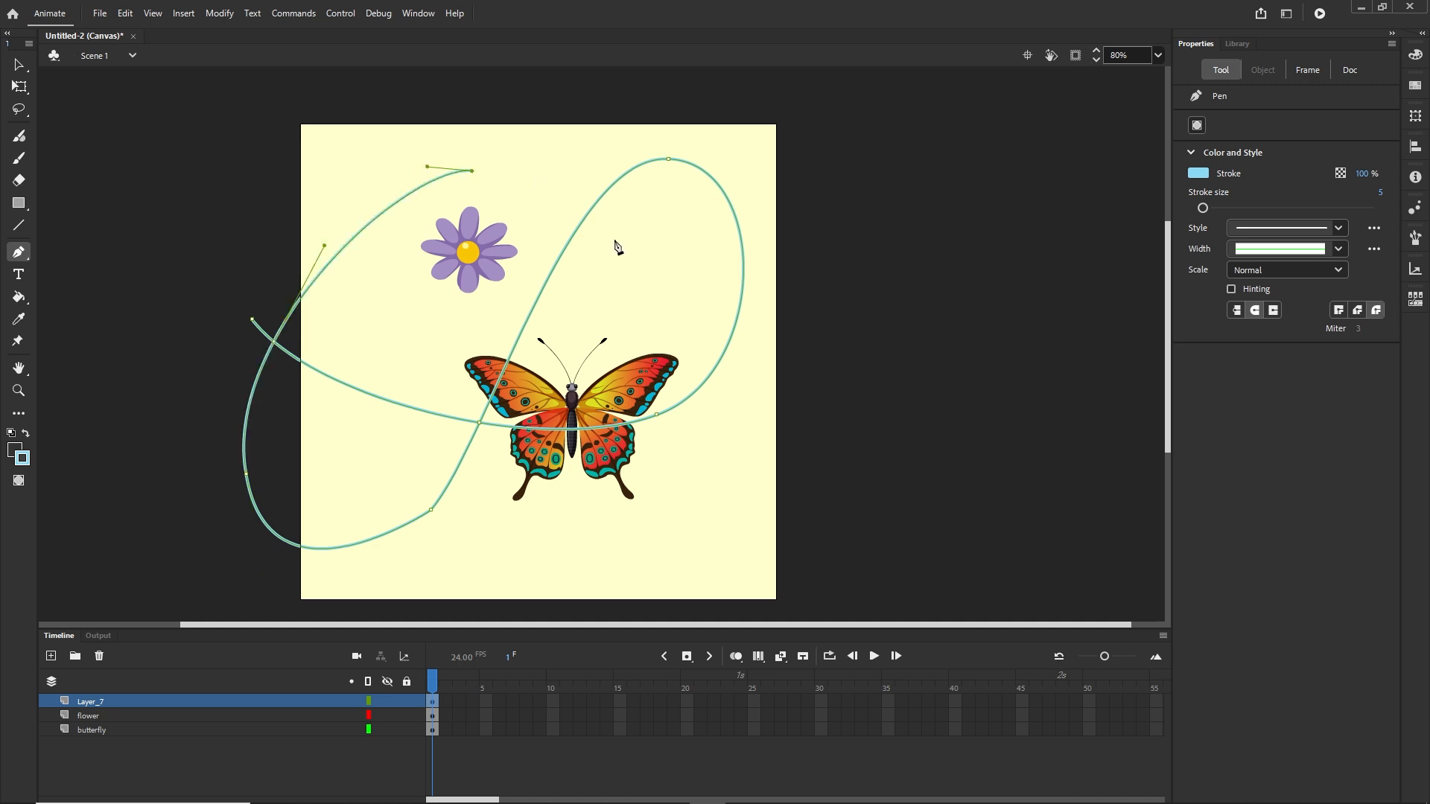
pyautogui.moveTo(698, 528); pyautogui.dragTo(697, 568)
pyautogui.moveTo(894, 563); pyautogui.dragTo(973, 522)
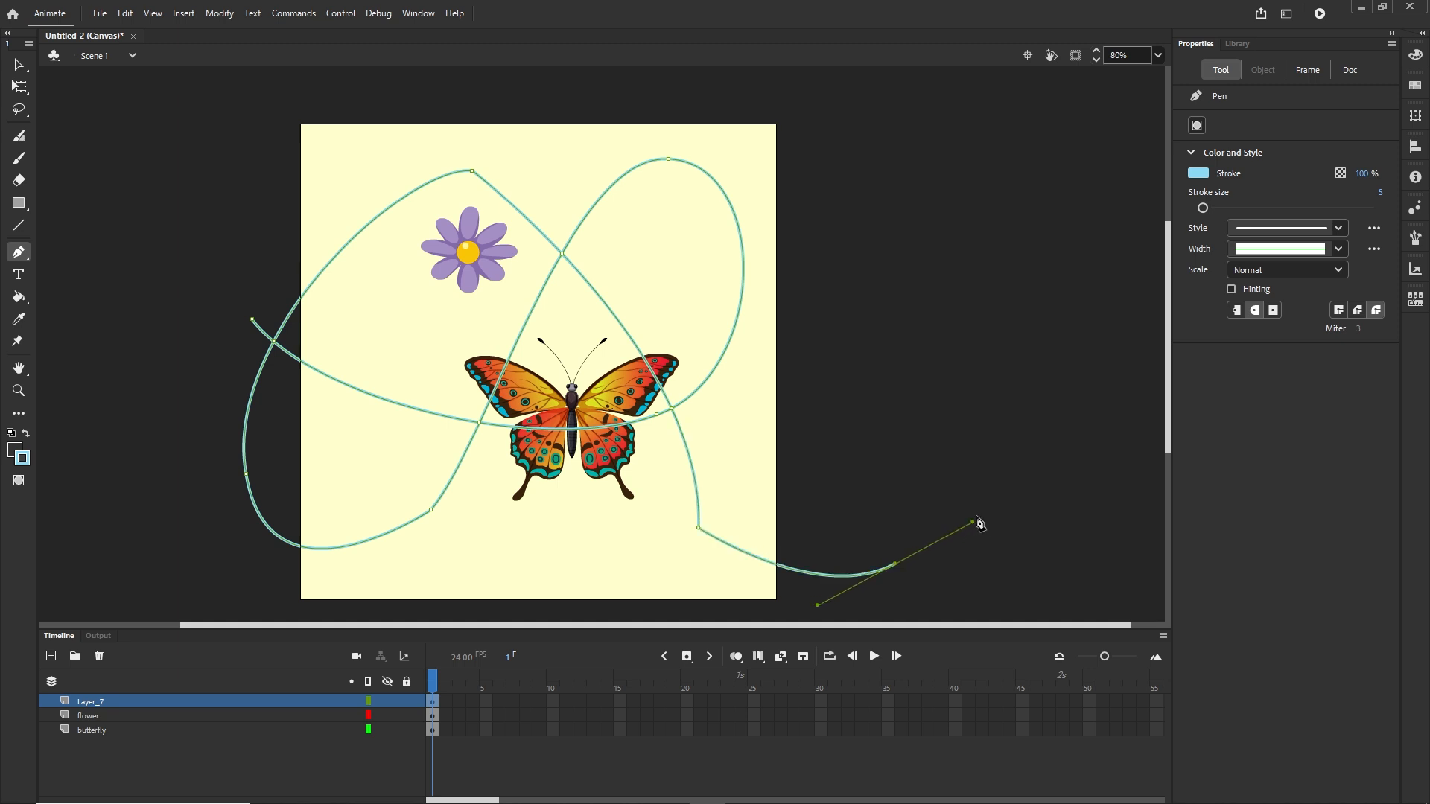
pyautogui.moveTo(567, 159); pyautogui.dragTo(460, 159)
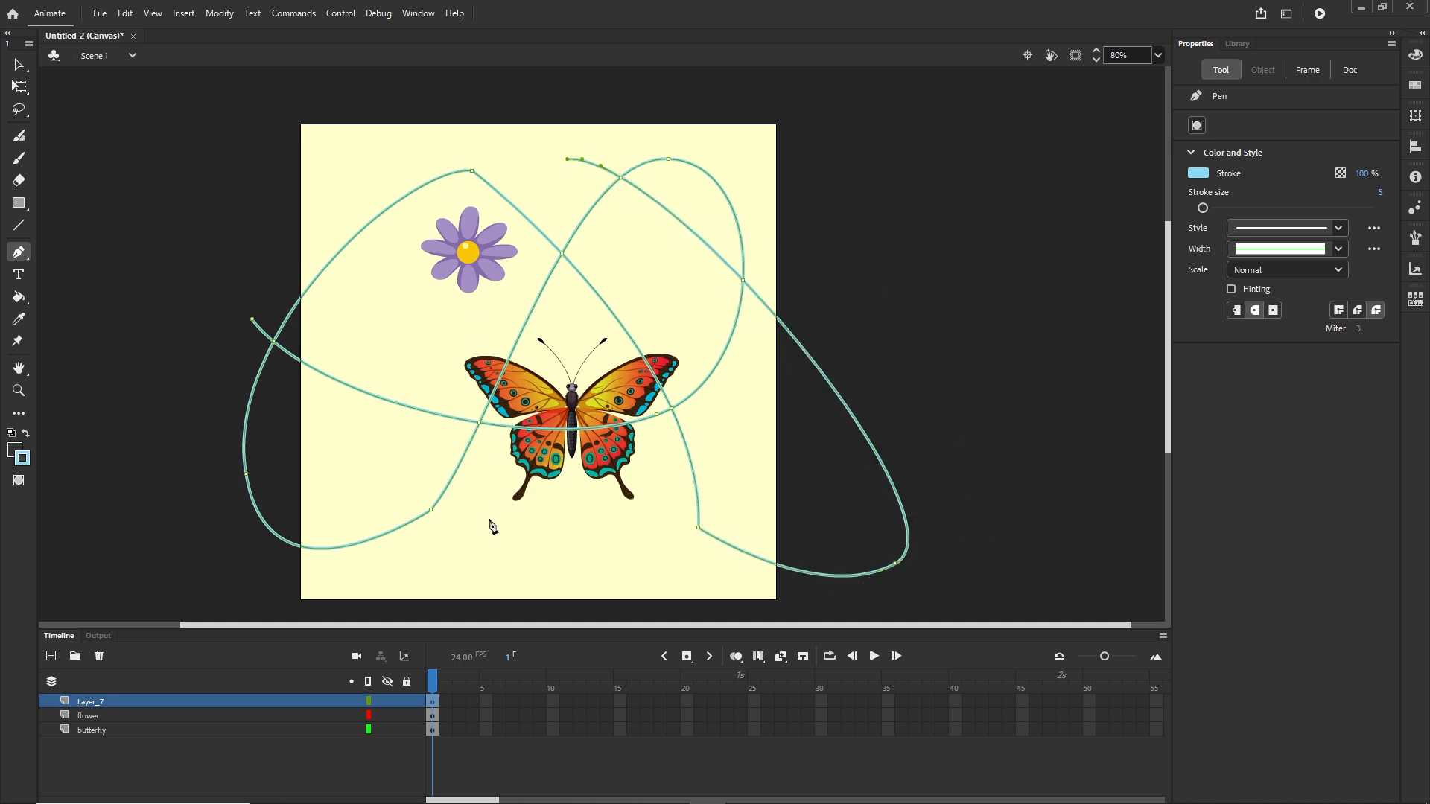
pyautogui.moveTo(472, 527); pyautogui.dragTo(592, 641)
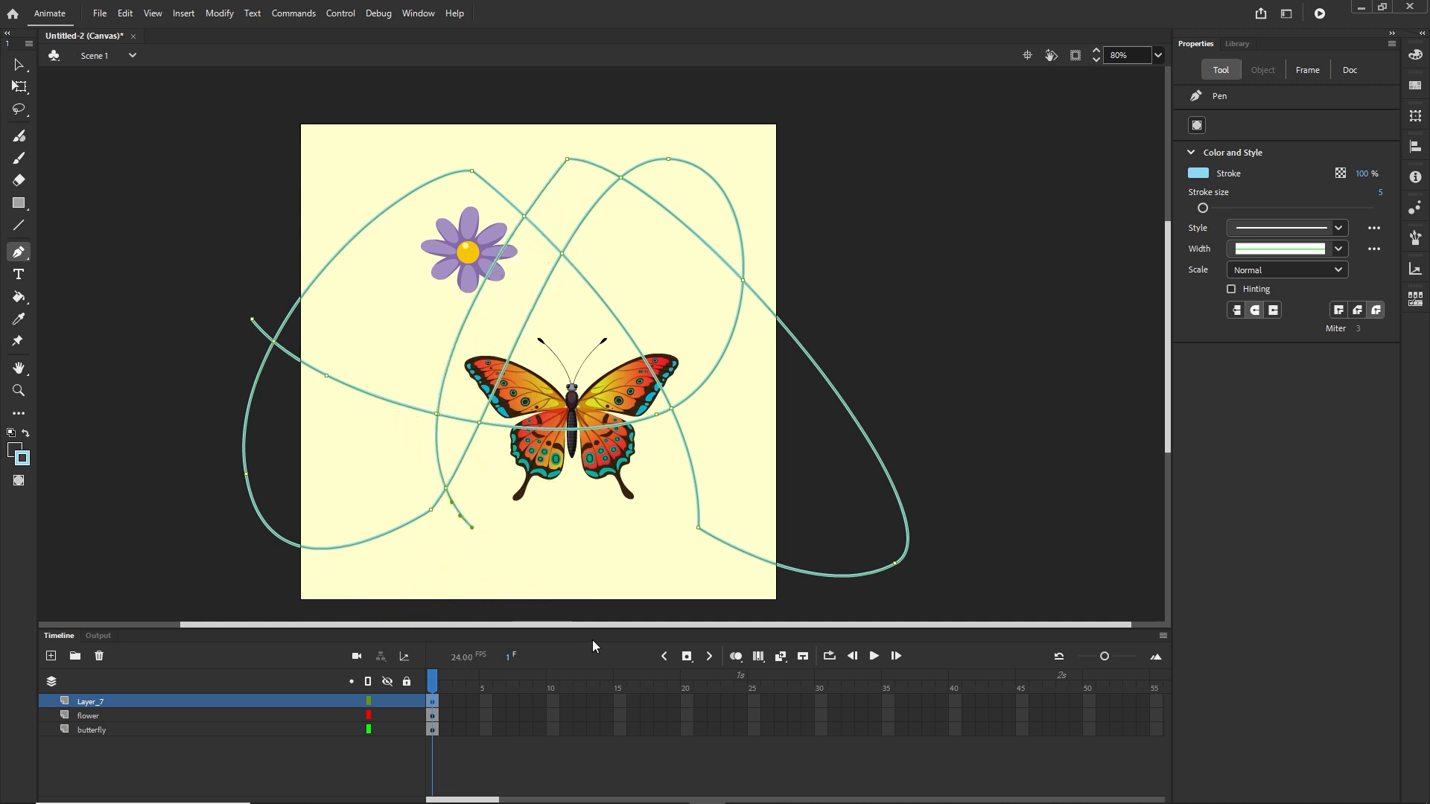
# Round off the path's sharp peak near the stage's top middle by adjusting its anchor point with the Subselection tool.
pyautogui.click(19, 64)
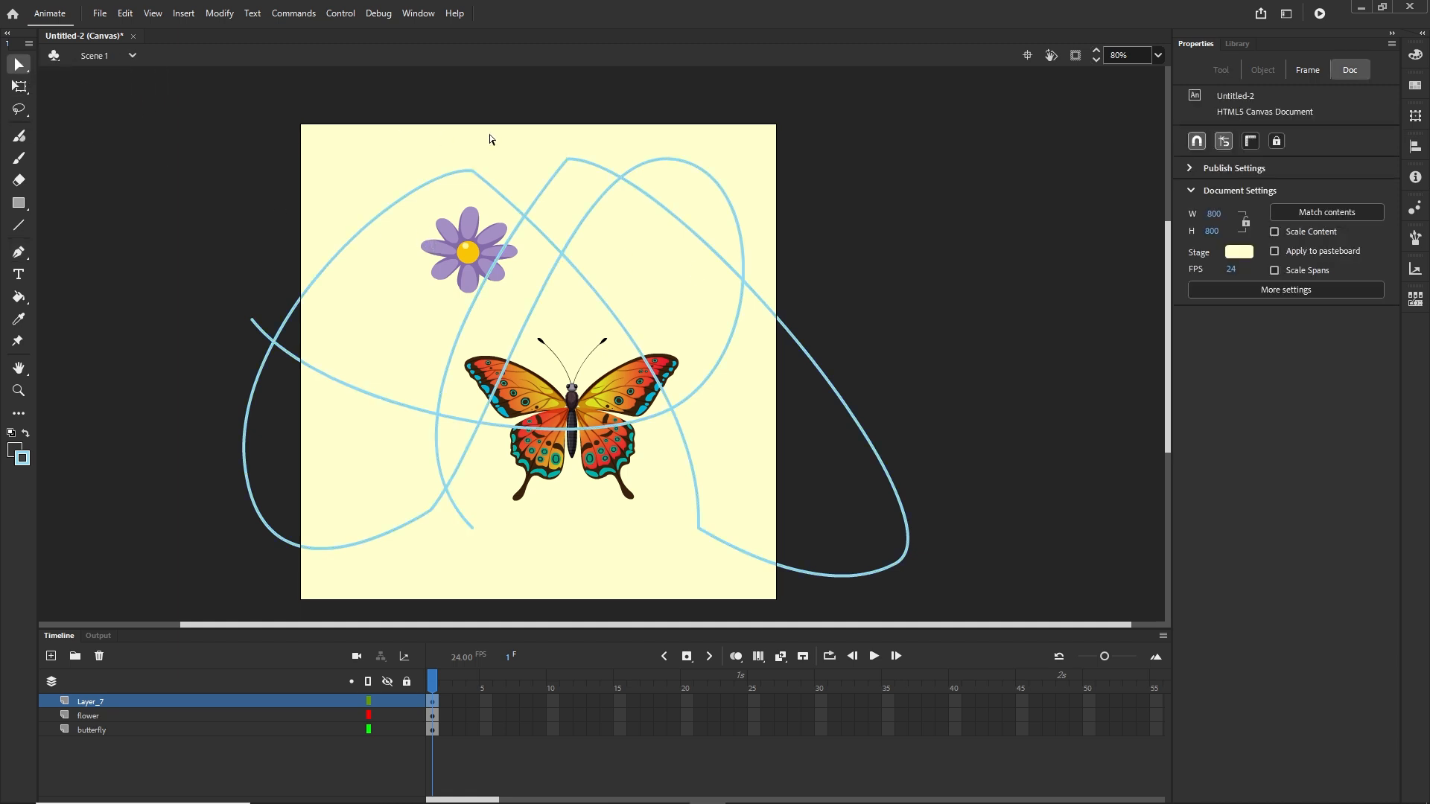
pyautogui.click(569, 164)
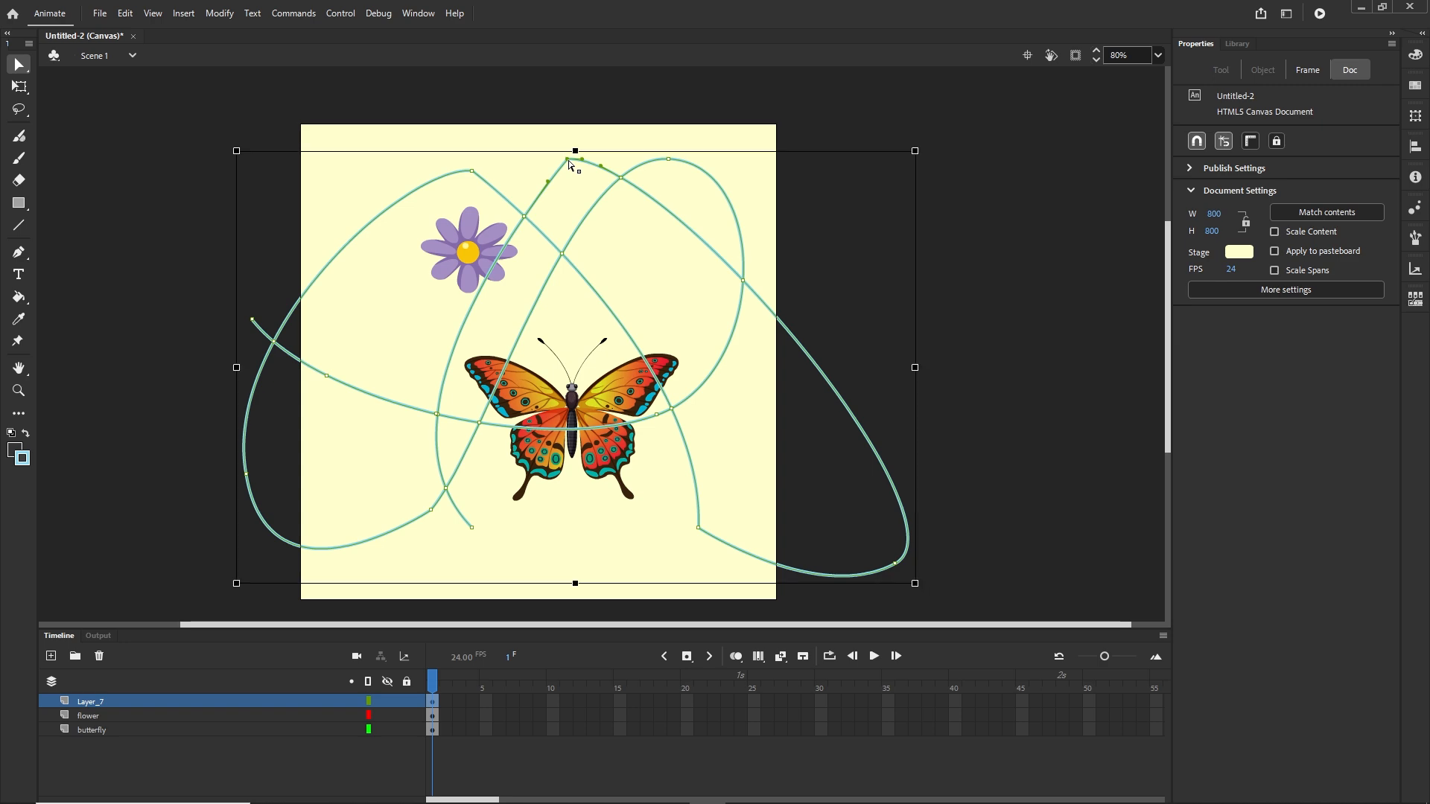
pyautogui.scroll(5, 569, 164)
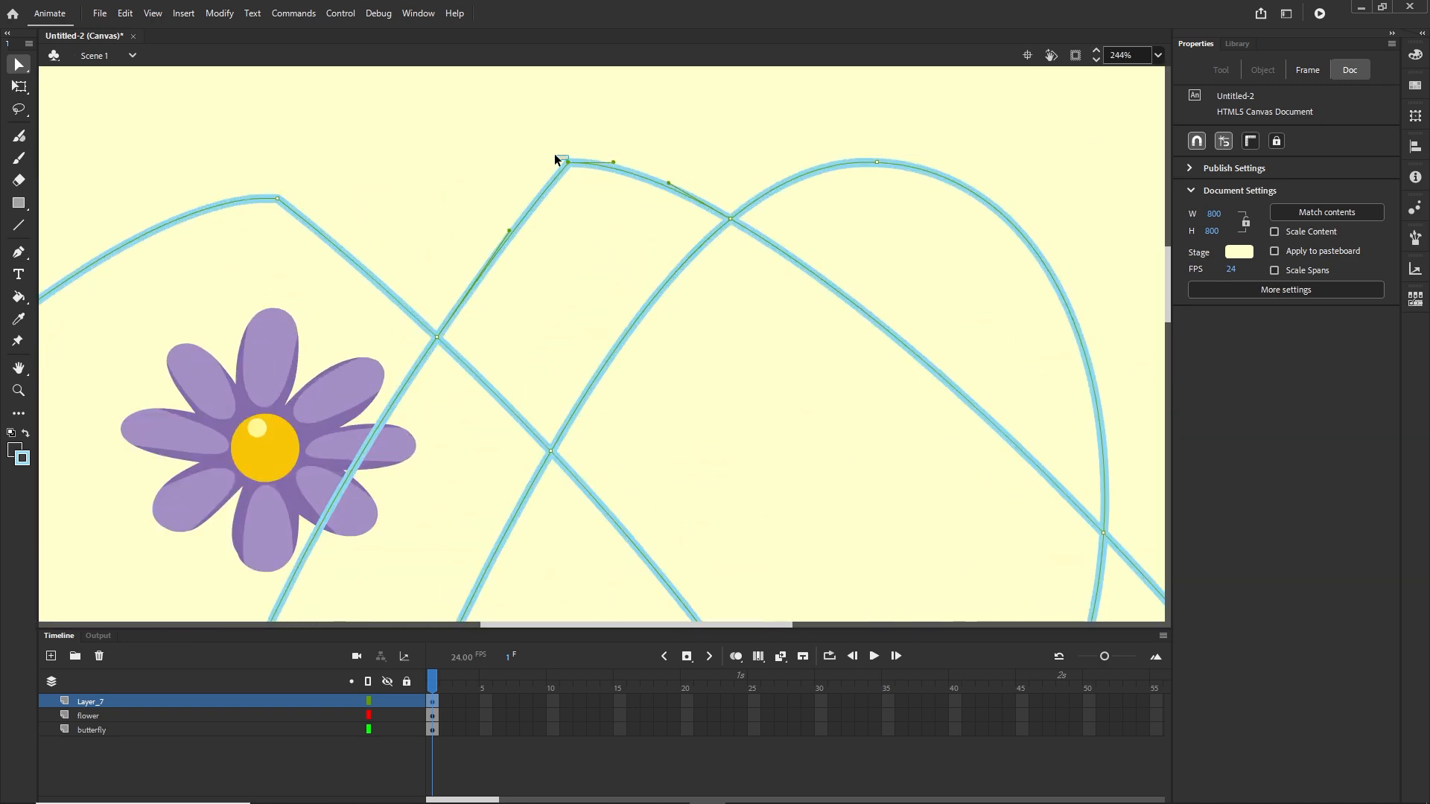
pyautogui.click(554, 153)
pyautogui.click(571, 161)
pyautogui.moveTo(567, 162)
pyautogui.mouseDown()
pyautogui.moveTo(520, 153)
pyautogui.moveTo(544, 170)
pyautogui.moveTo(623, 118)
pyautogui.moveTo(574, 126)
pyautogui.mouseUp()
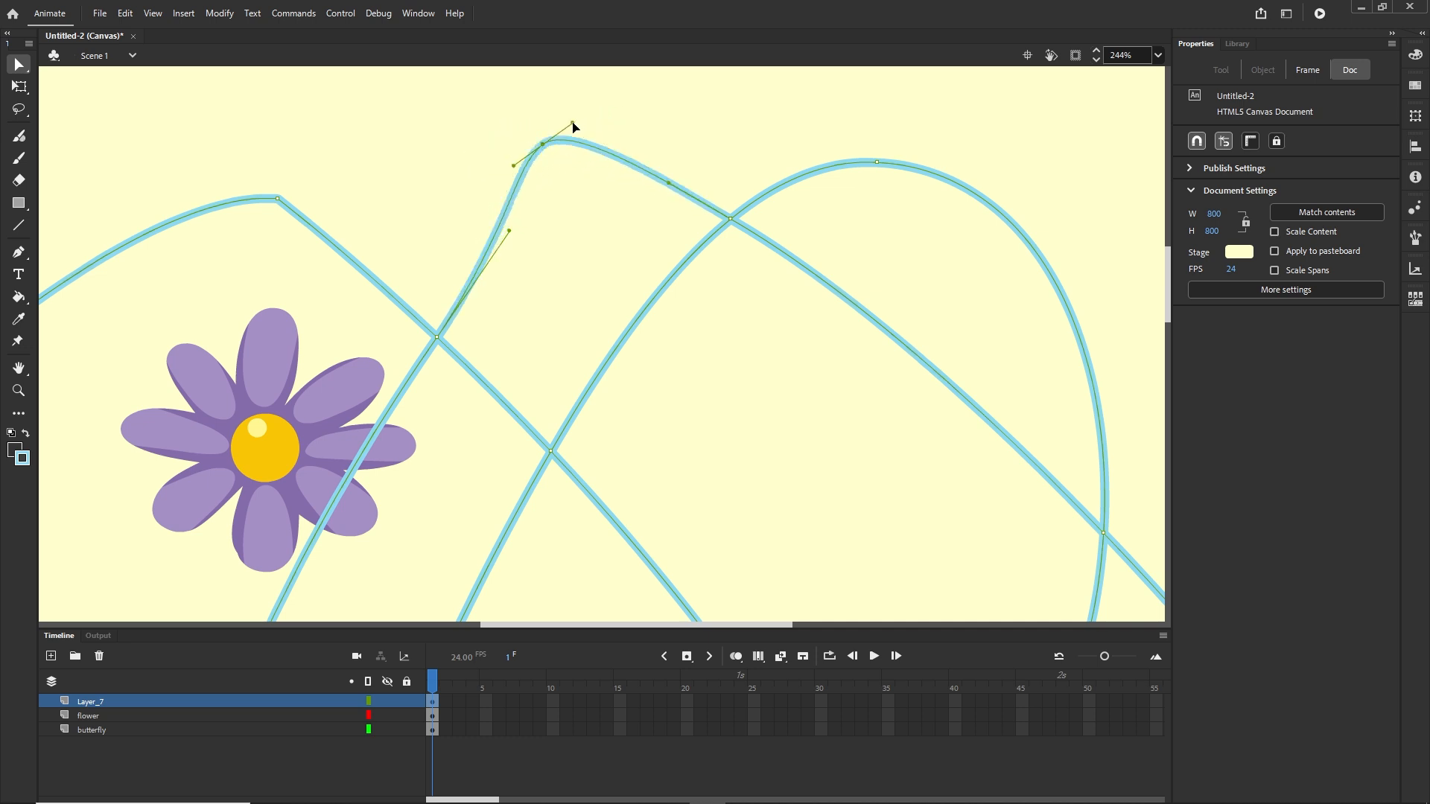
# Smooth the path's corners above the flower and at the stage's lower right, and deselect the path.
pyautogui.scroll(-4, 531, 308)
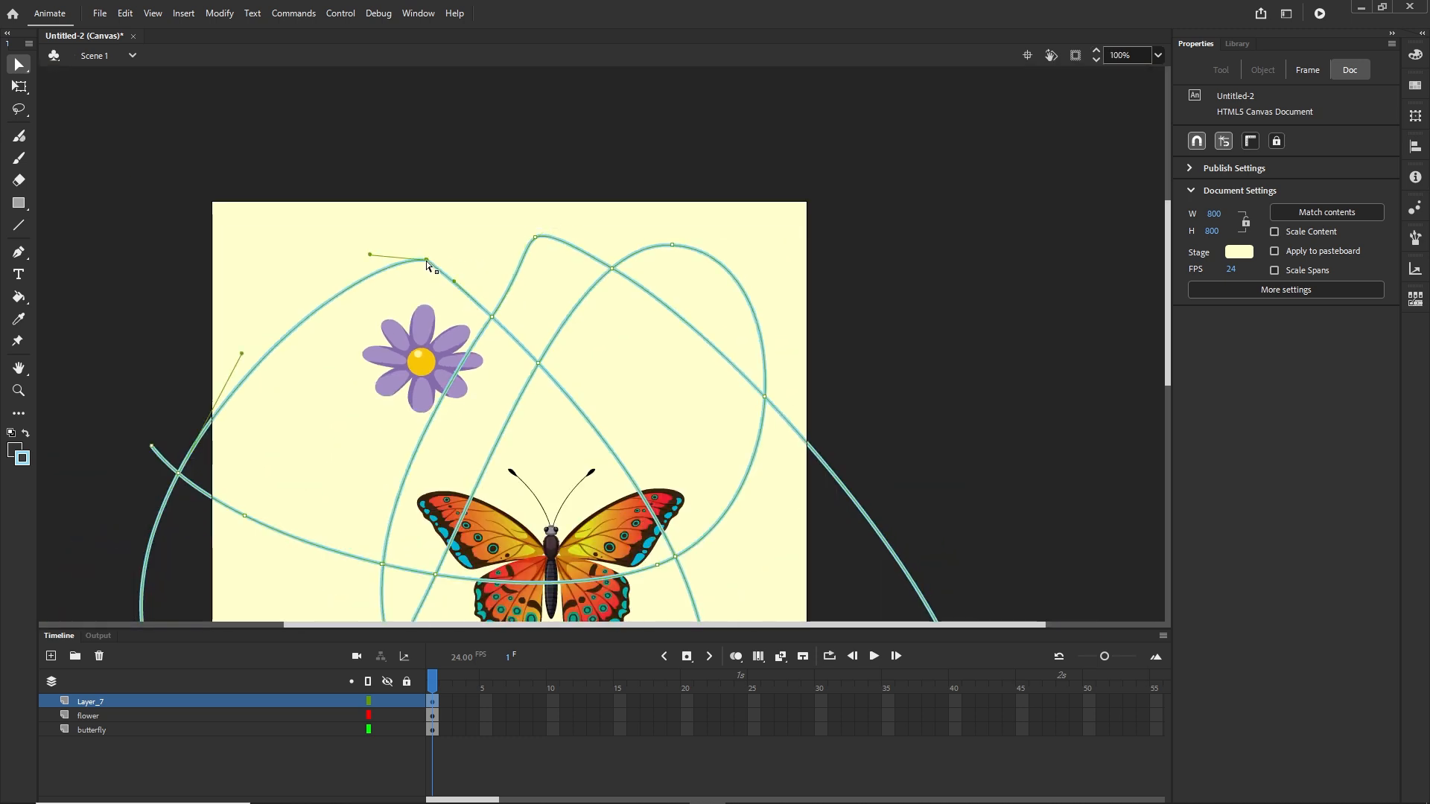
pyautogui.moveTo(426, 260); pyautogui.dragTo(388, 253)
pyautogui.moveTo(696, 328); pyautogui.dragTo(548, 161)
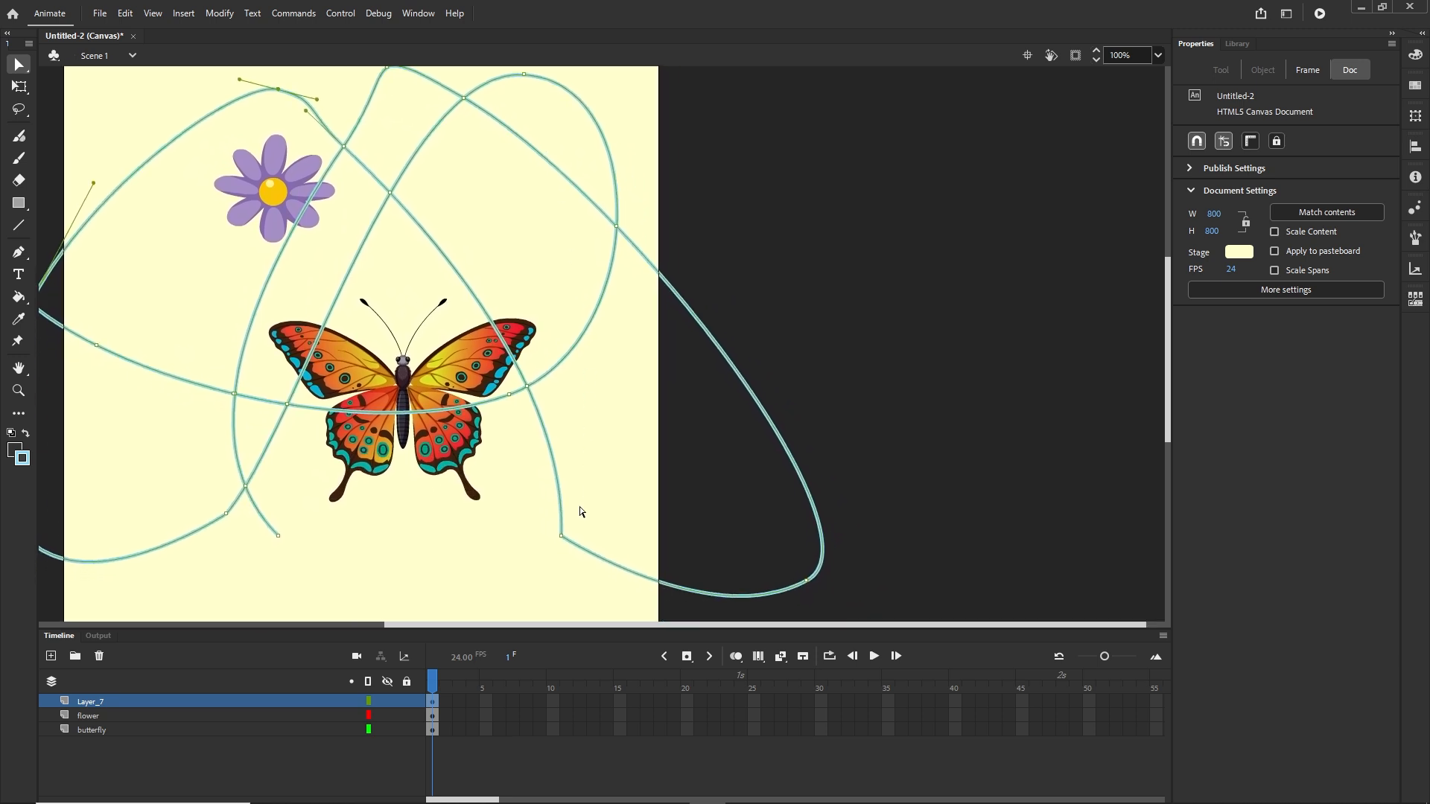
pyautogui.click(562, 536)
pyautogui.click(561, 536)
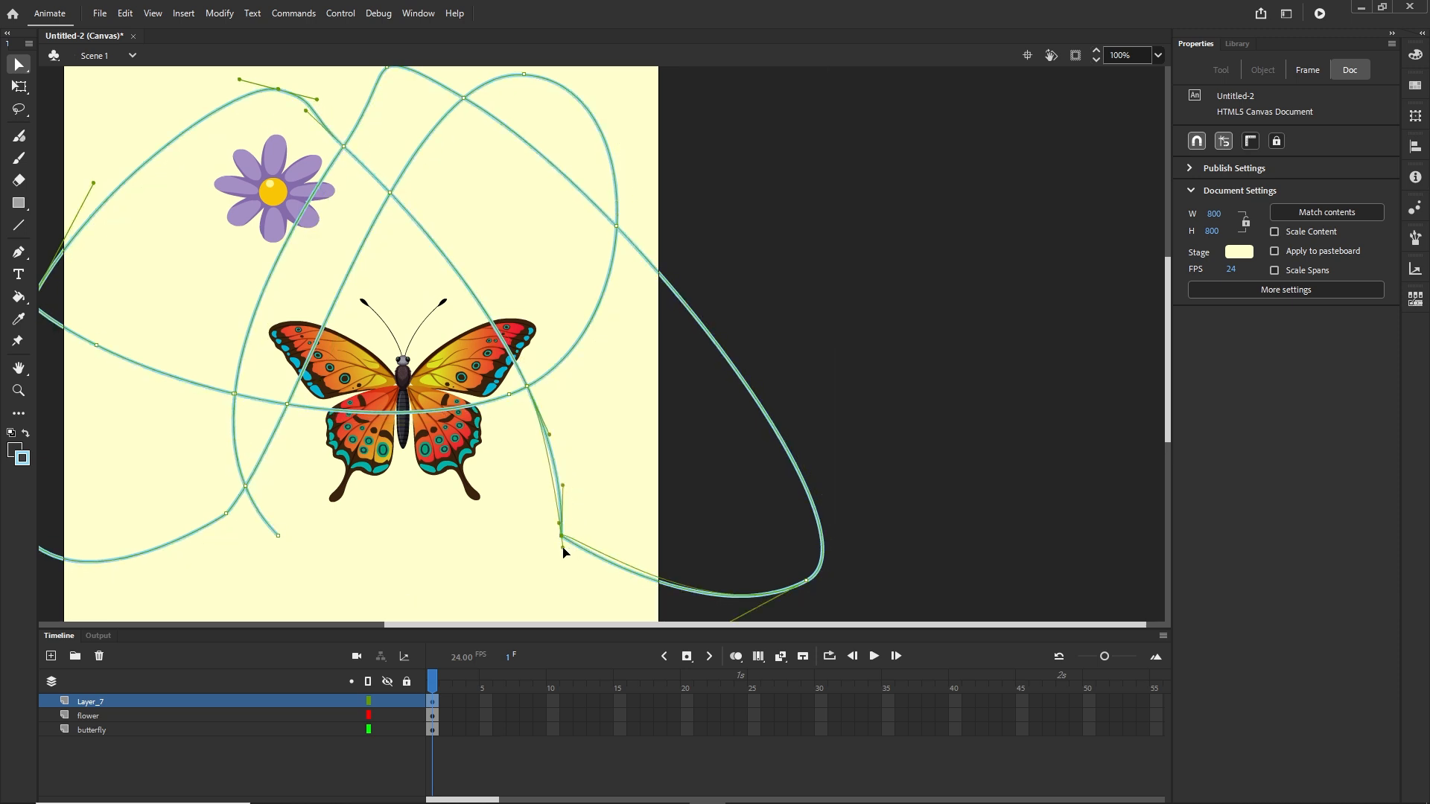
pyautogui.moveTo(563, 551); pyautogui.dragTo(541, 507)
pyautogui.scroll(-1, 596, 377)
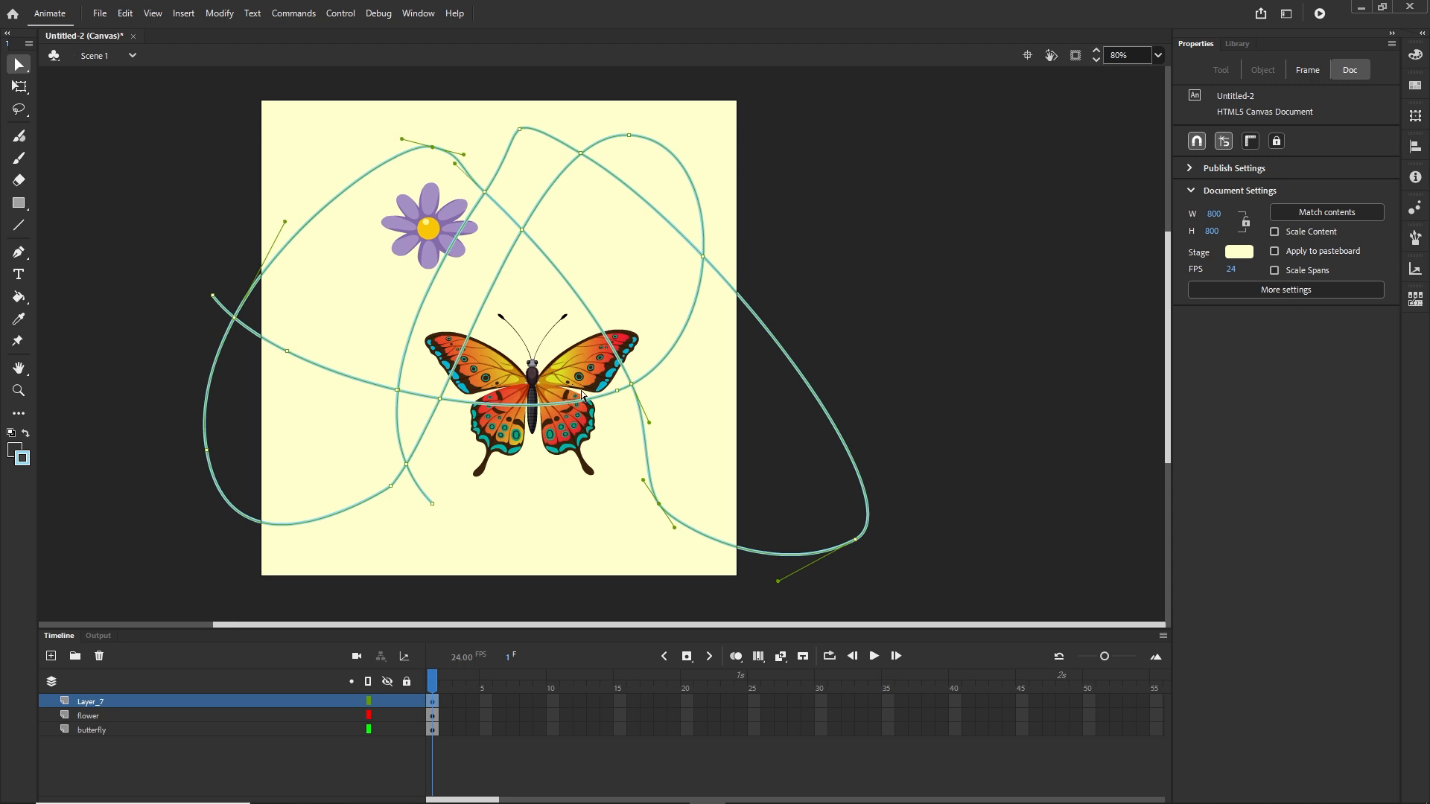
pyautogui.click(20, 66)
pyautogui.click(821, 298)
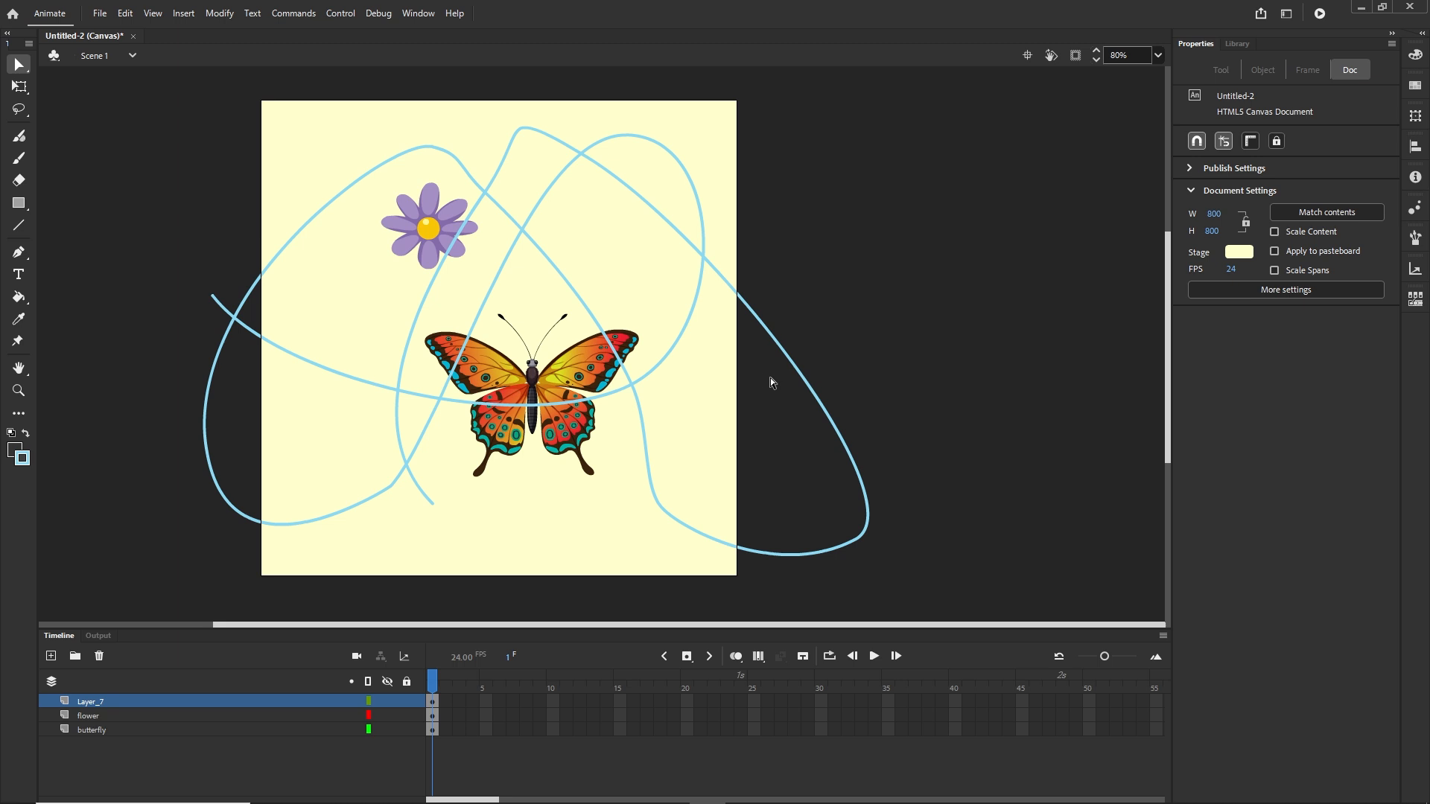
# Convert Layer_7 to a guide layer and nest the butterfly layer beneath it.
pyautogui.rightClick(87, 706)
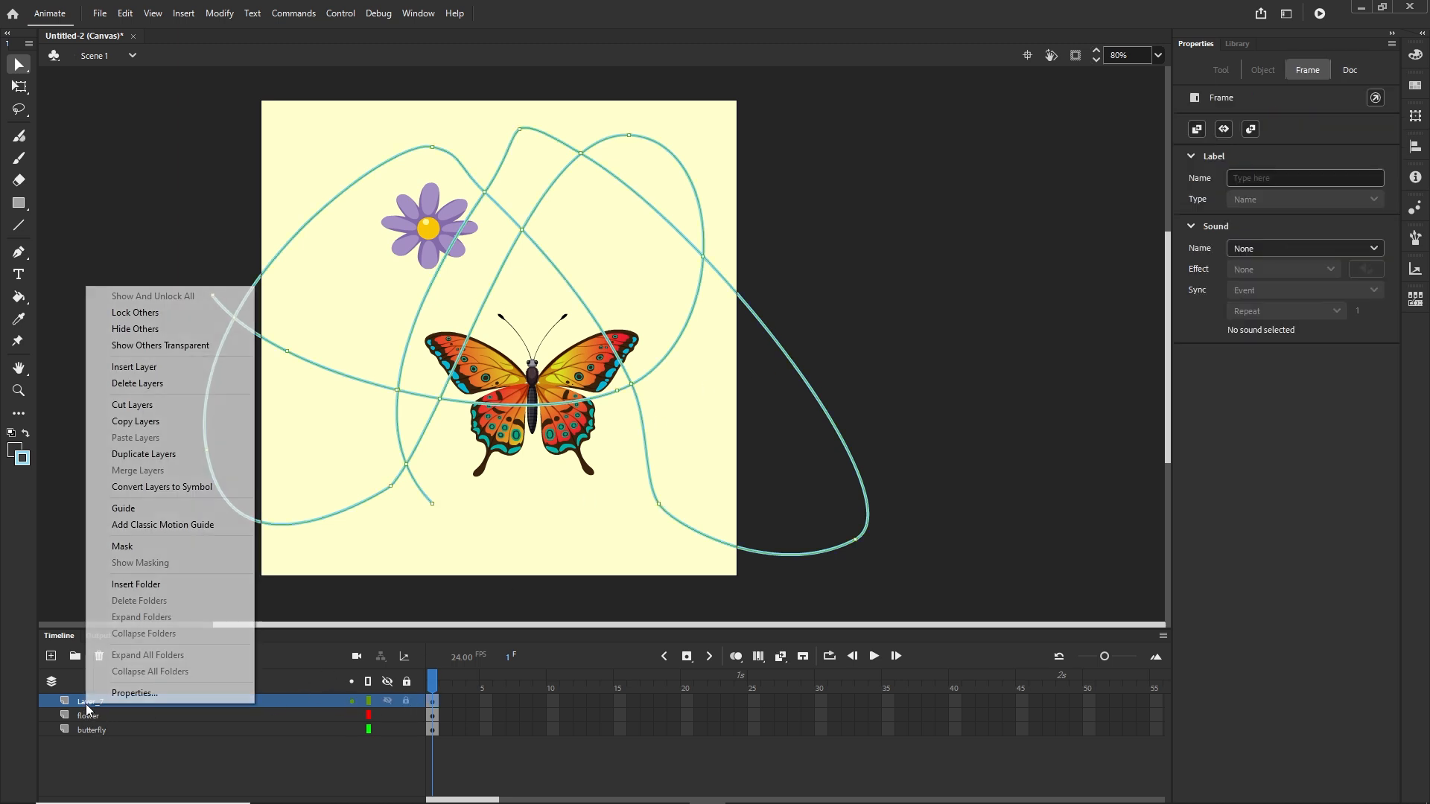
pyautogui.click(122, 509)
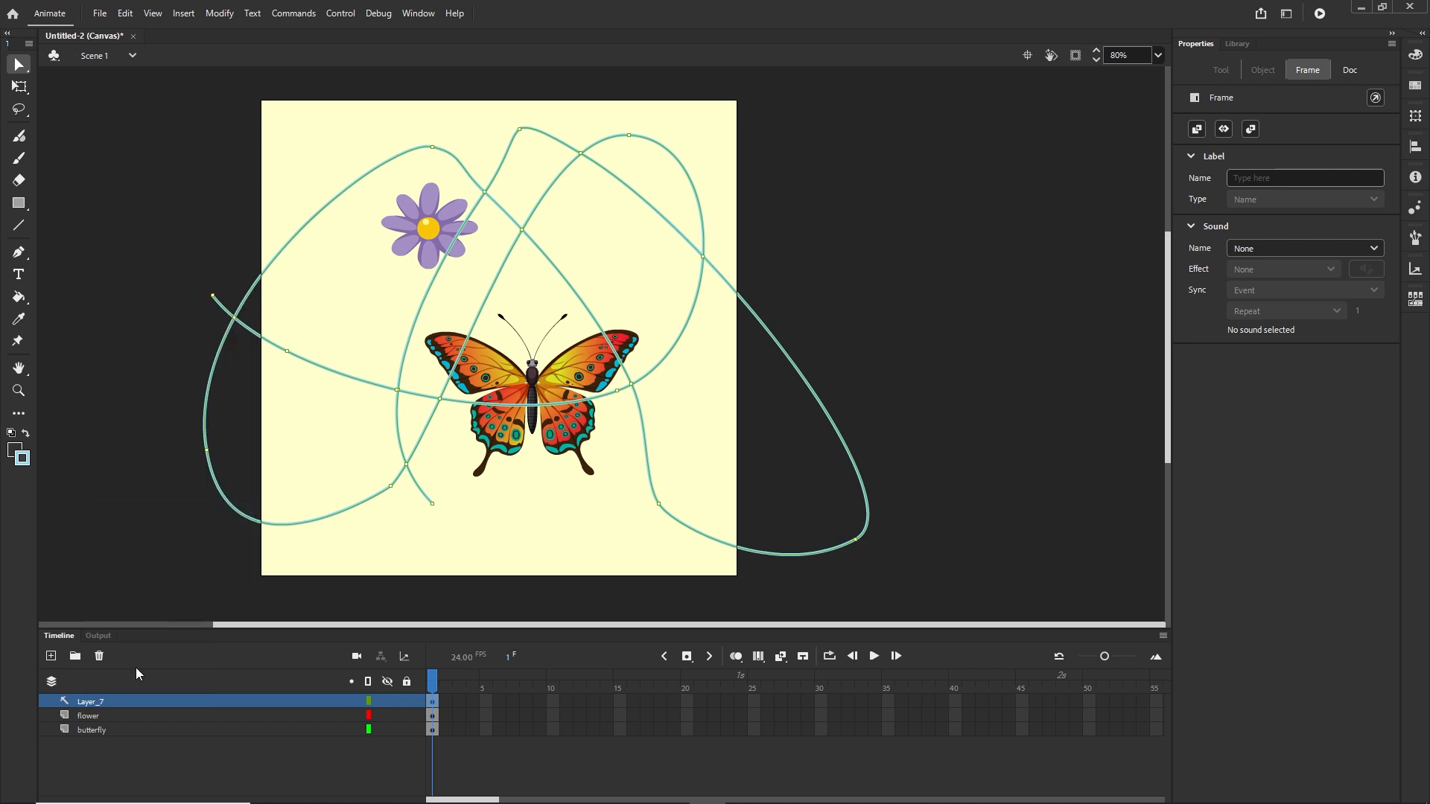
pyautogui.click(91, 731)
pyautogui.moveTo(91, 731); pyautogui.dragTo(97, 713)
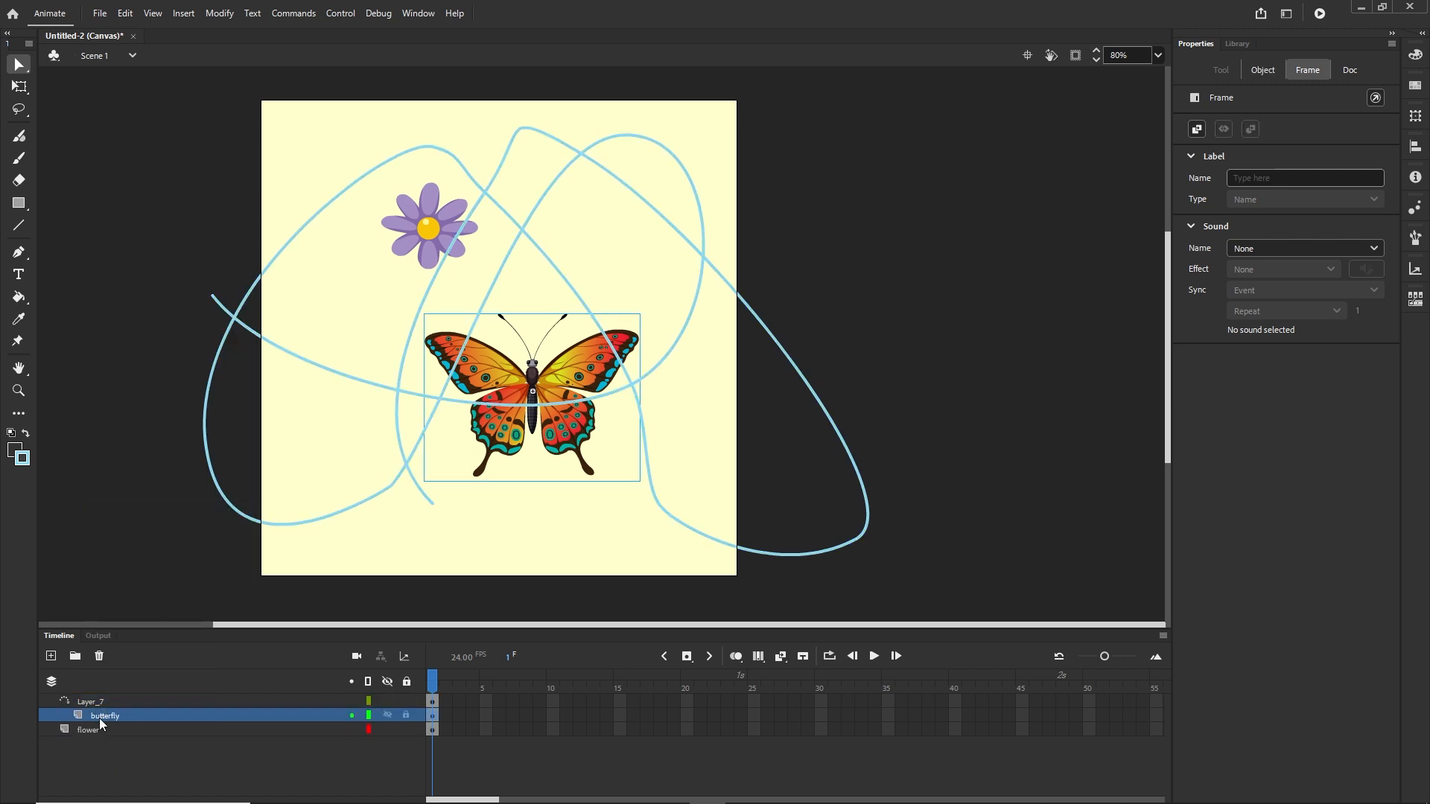
pyautogui.click(94, 704)
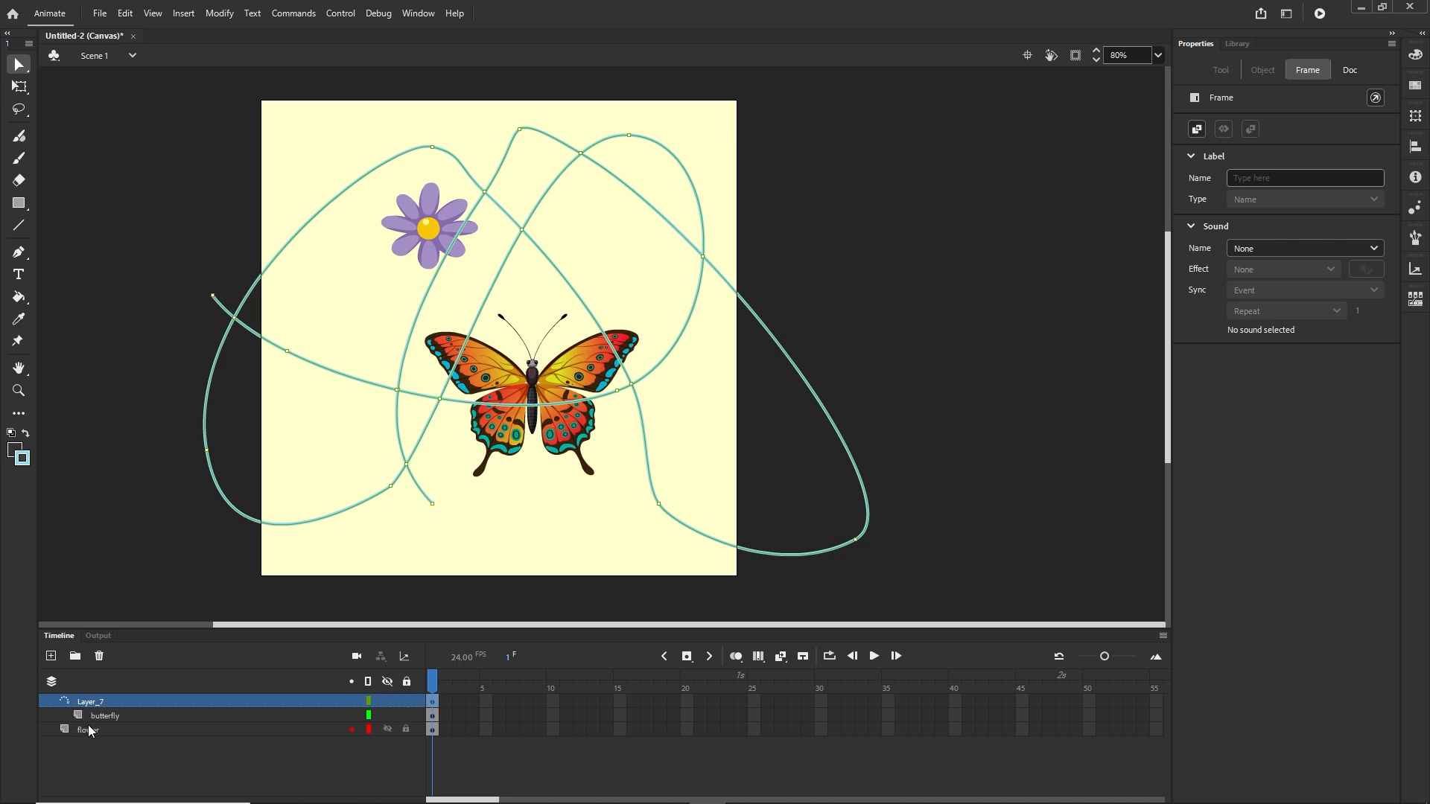
pyautogui.click(92, 716)
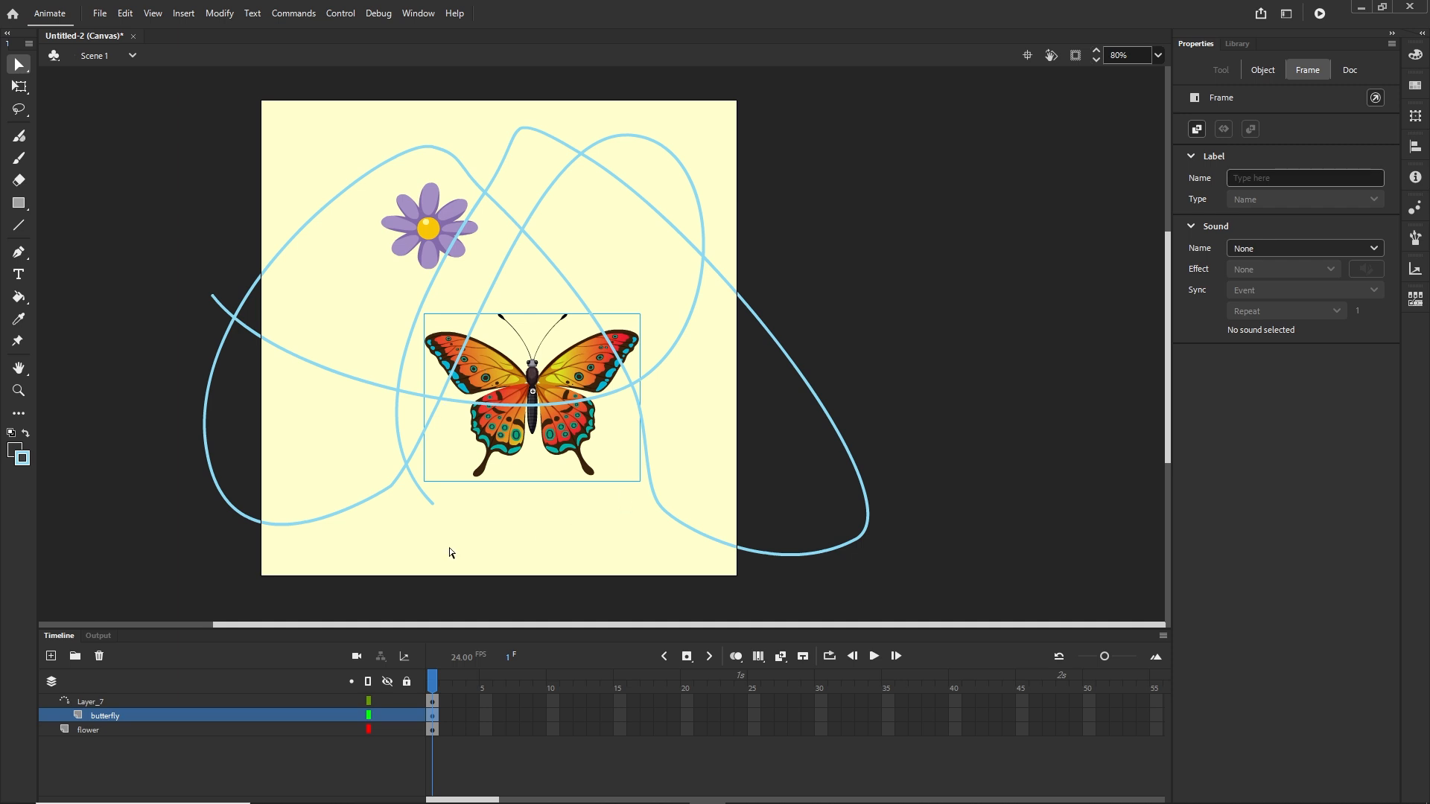
# Move the butterfly onto the path's starting point beyond the stage's left edge, at about X -66, Y 349.
pyautogui.scroll(1, 410, 309)
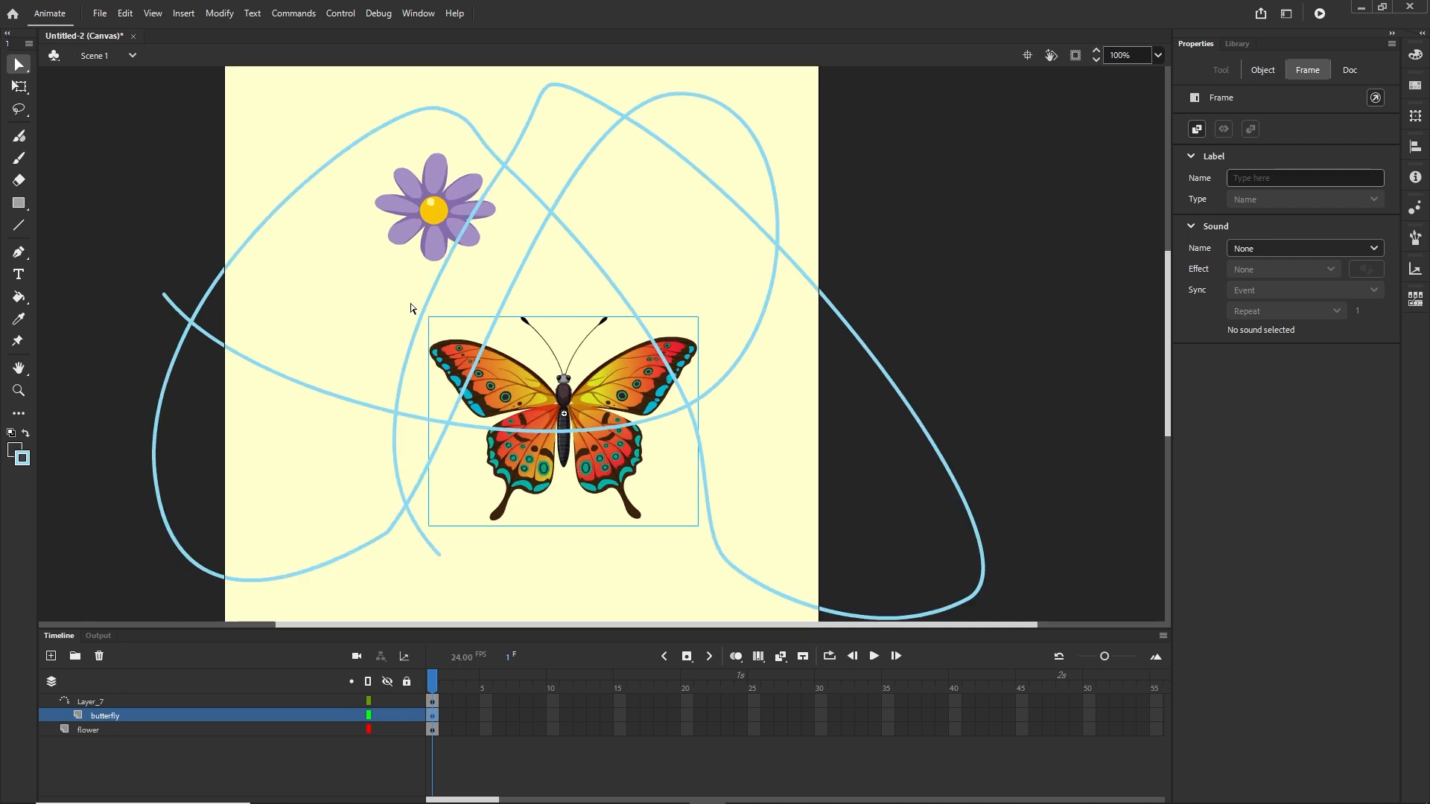
pyautogui.click(19, 75)
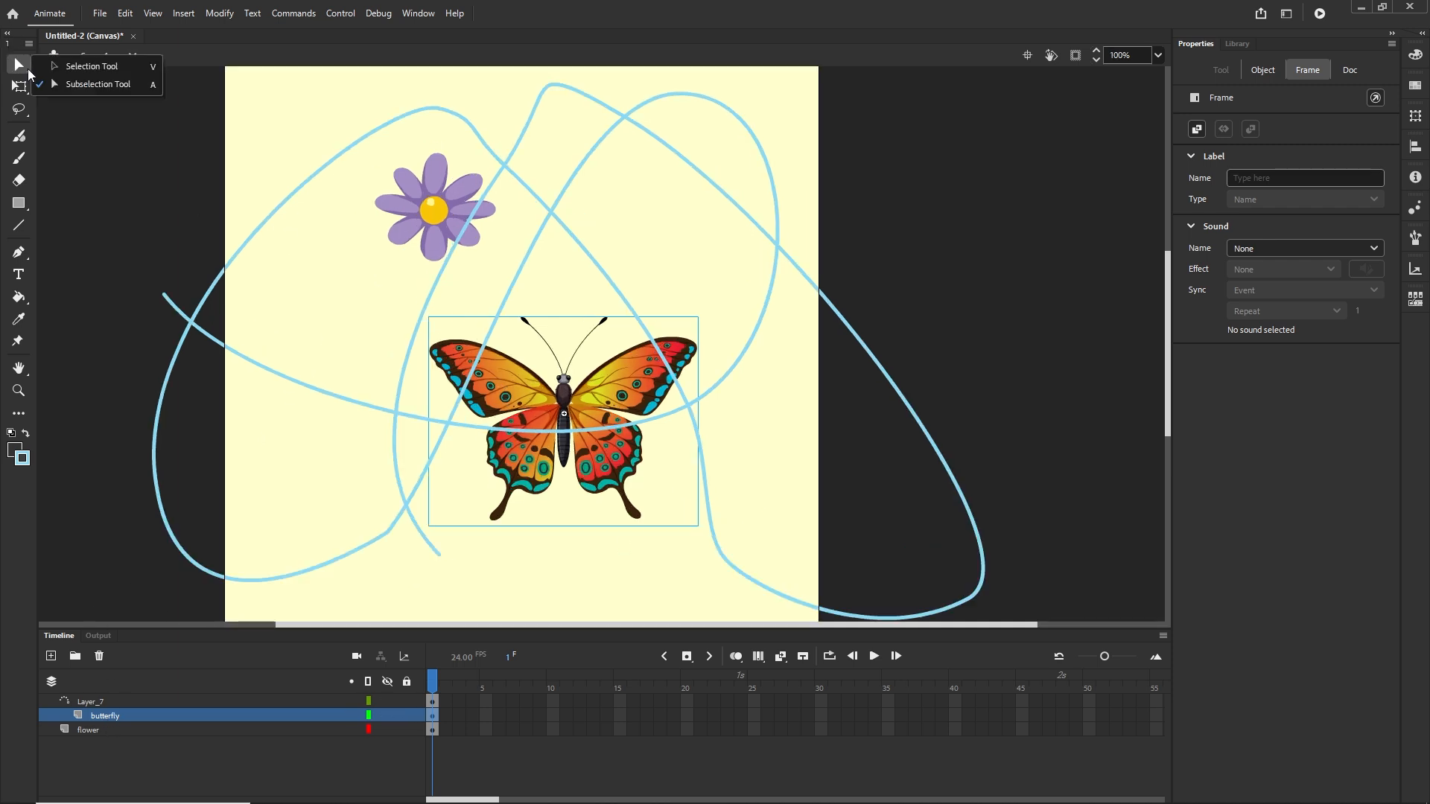
pyautogui.click(82, 66)
pyautogui.scroll(2, 645, 408)
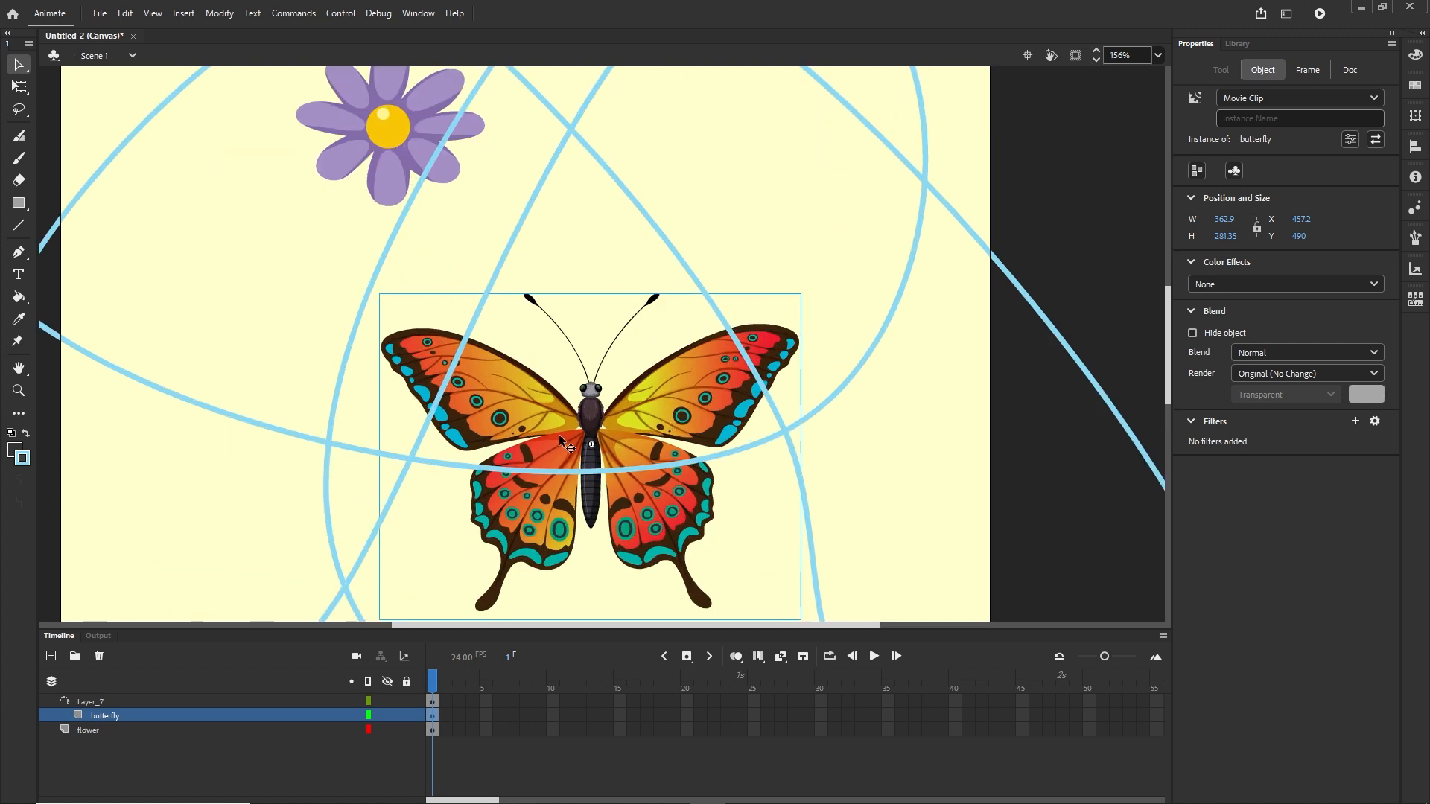
pyautogui.moveTo(556, 436); pyautogui.dragTo(242, 305)
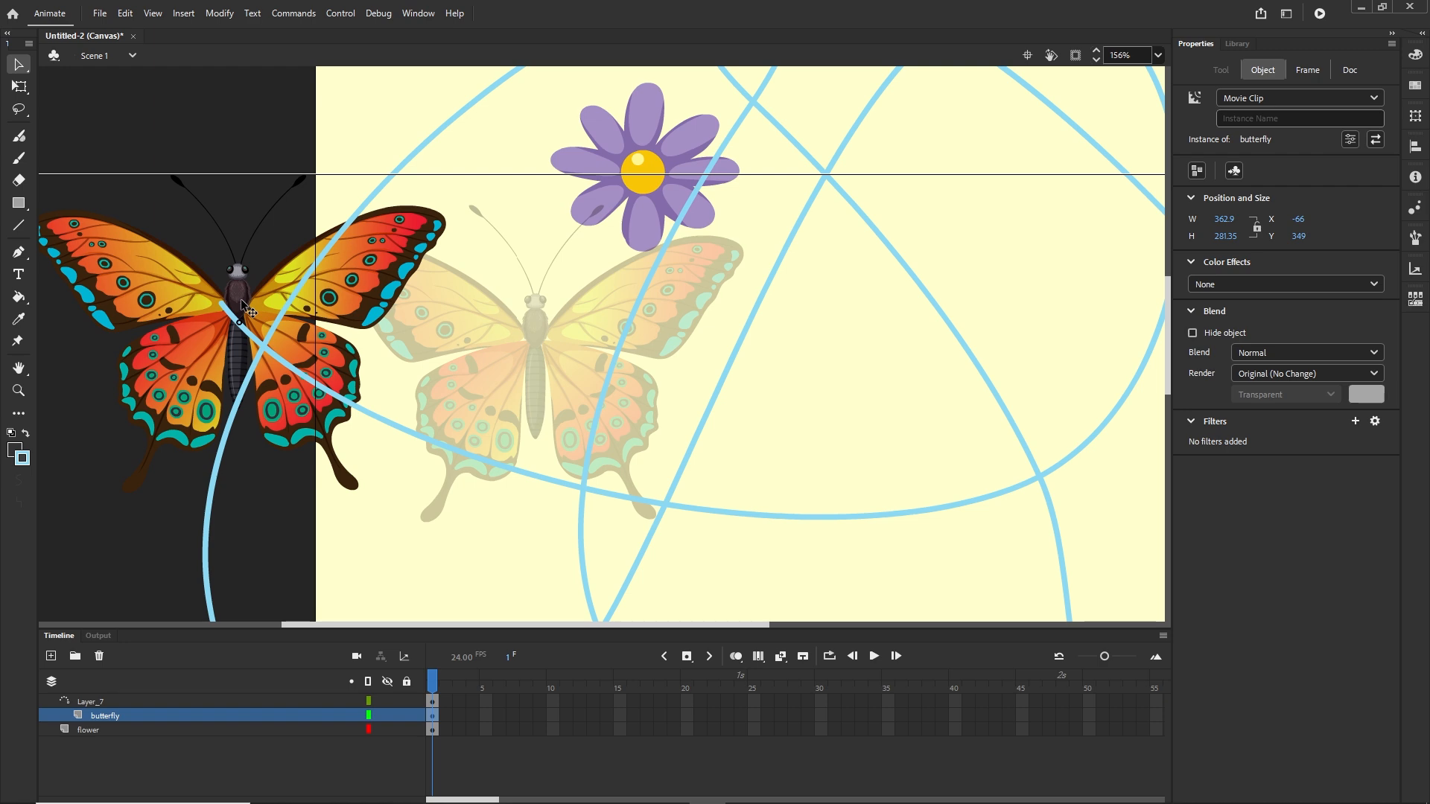
pyautogui.moveTo(242, 300); pyautogui.dragTo(241, 301)
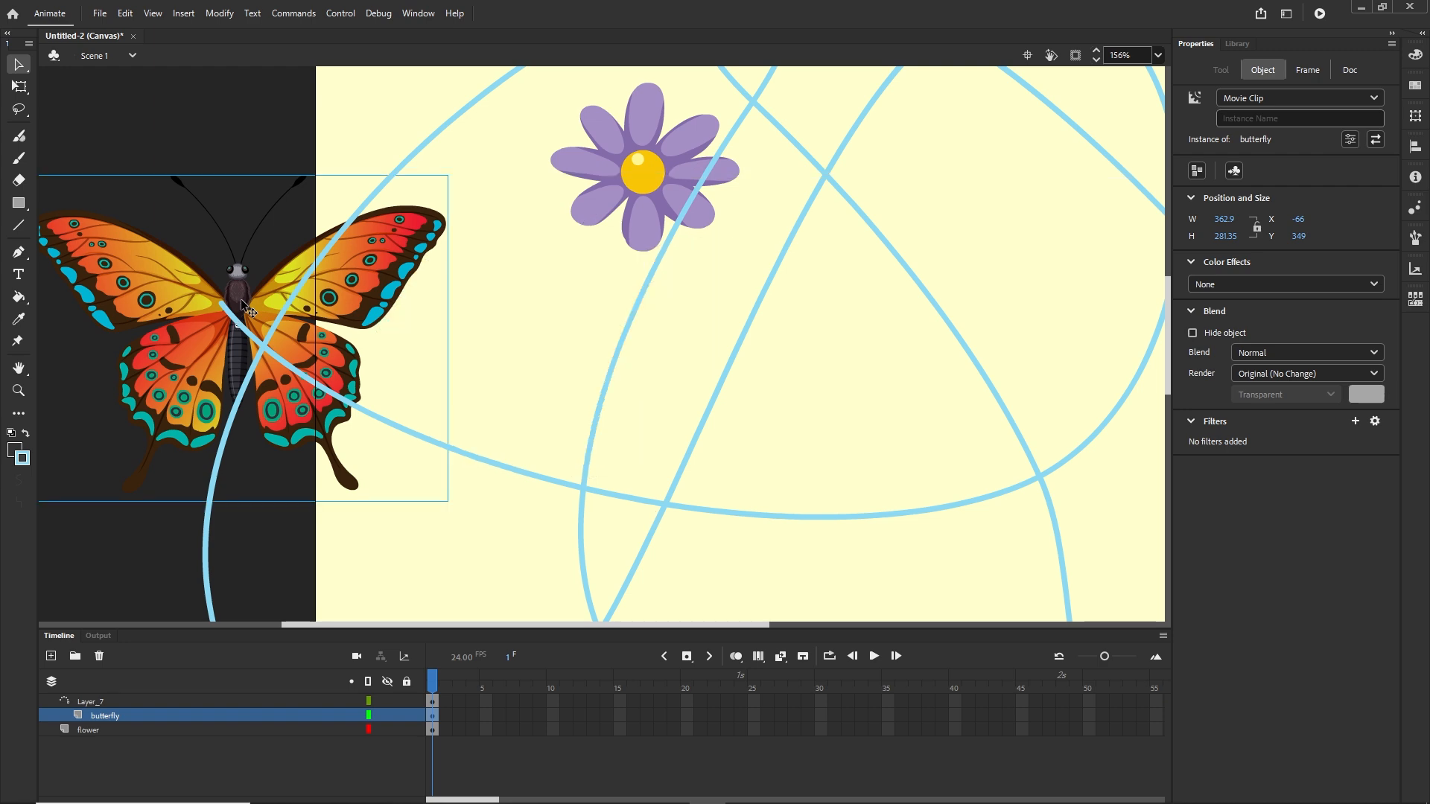
# Extend all three layers to frame 200 and insert a keyframe there on the butterfly layer.
pyautogui.scroll(-3, 608, 510)
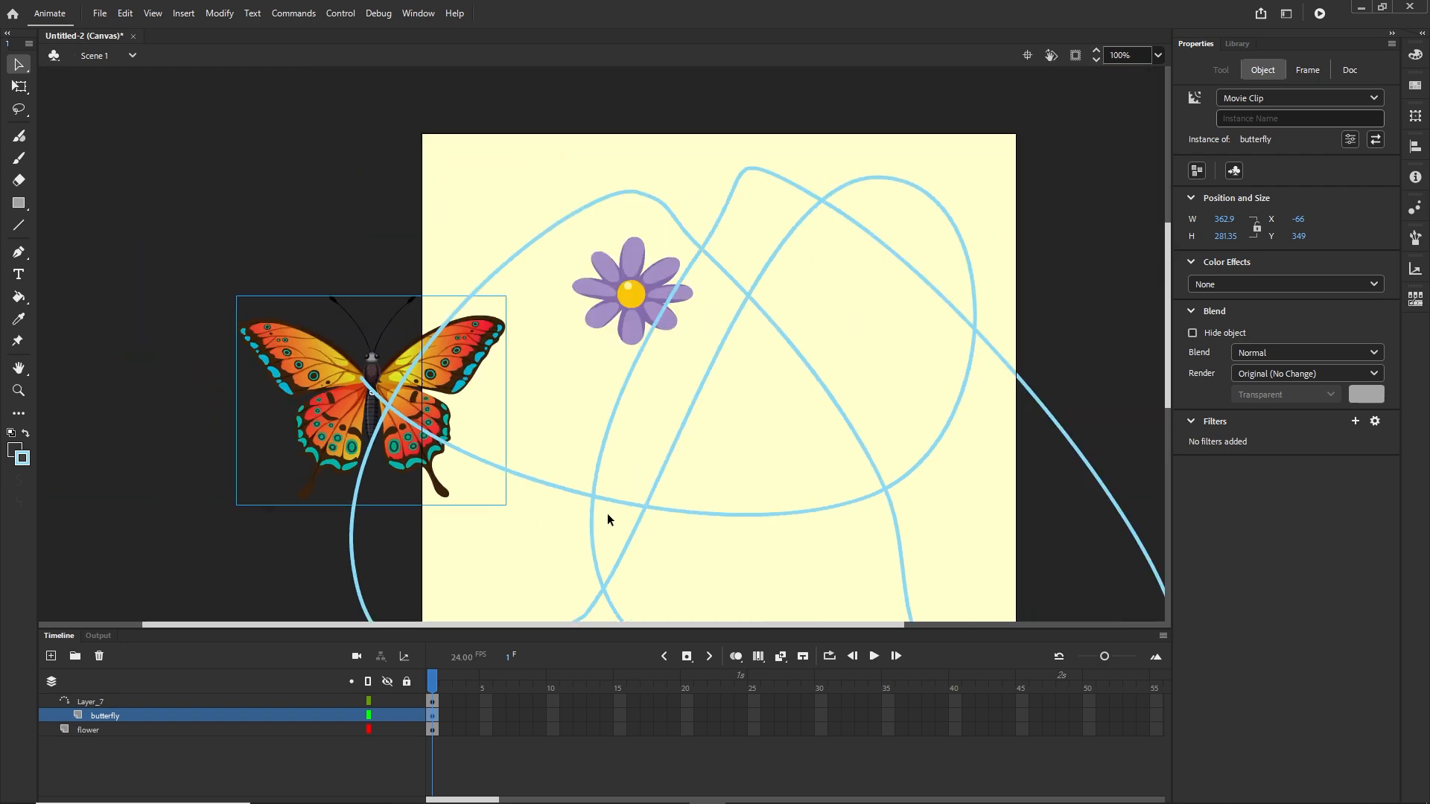
pyautogui.click(484, 796)
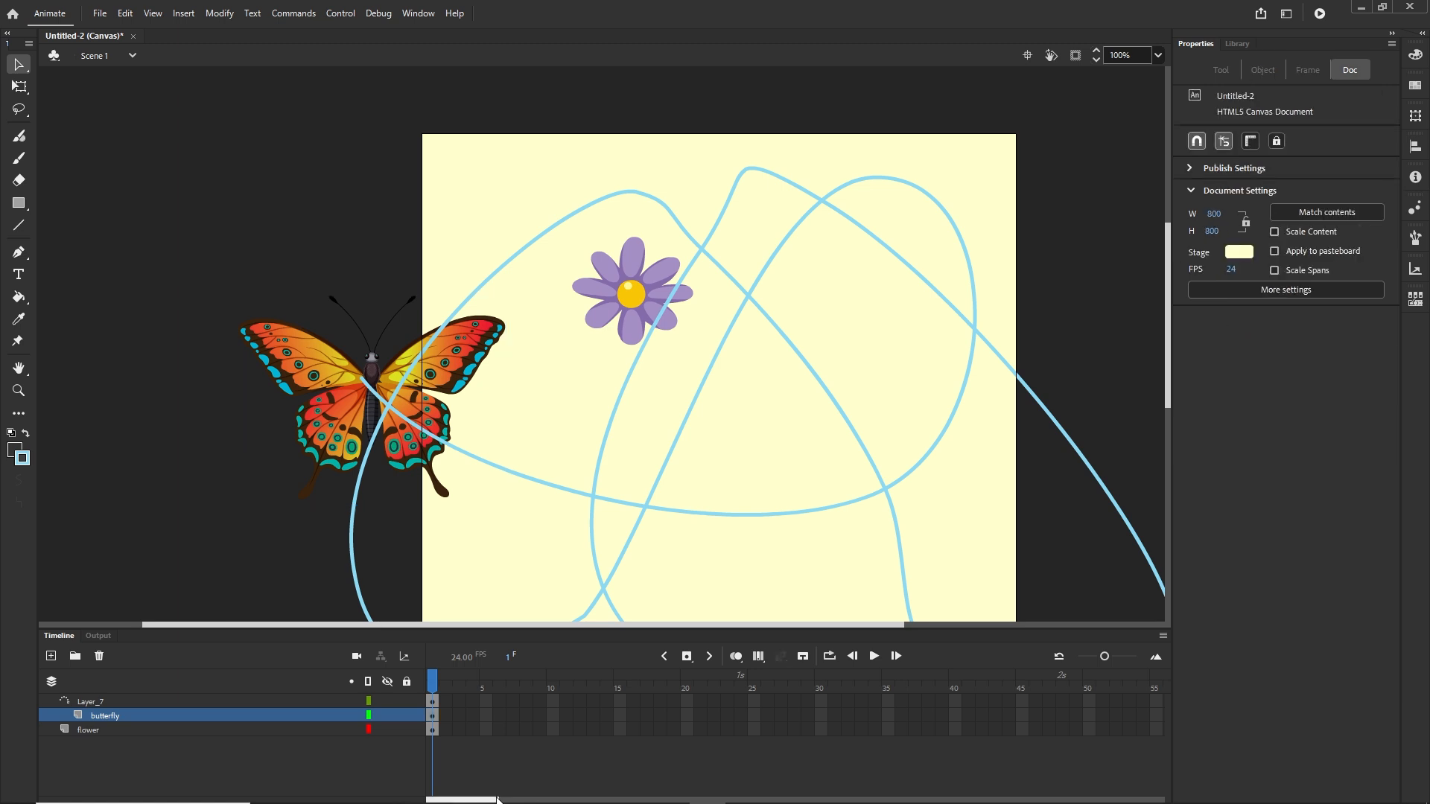
pyautogui.moveTo(496, 799); pyautogui.dragTo(727, 800)
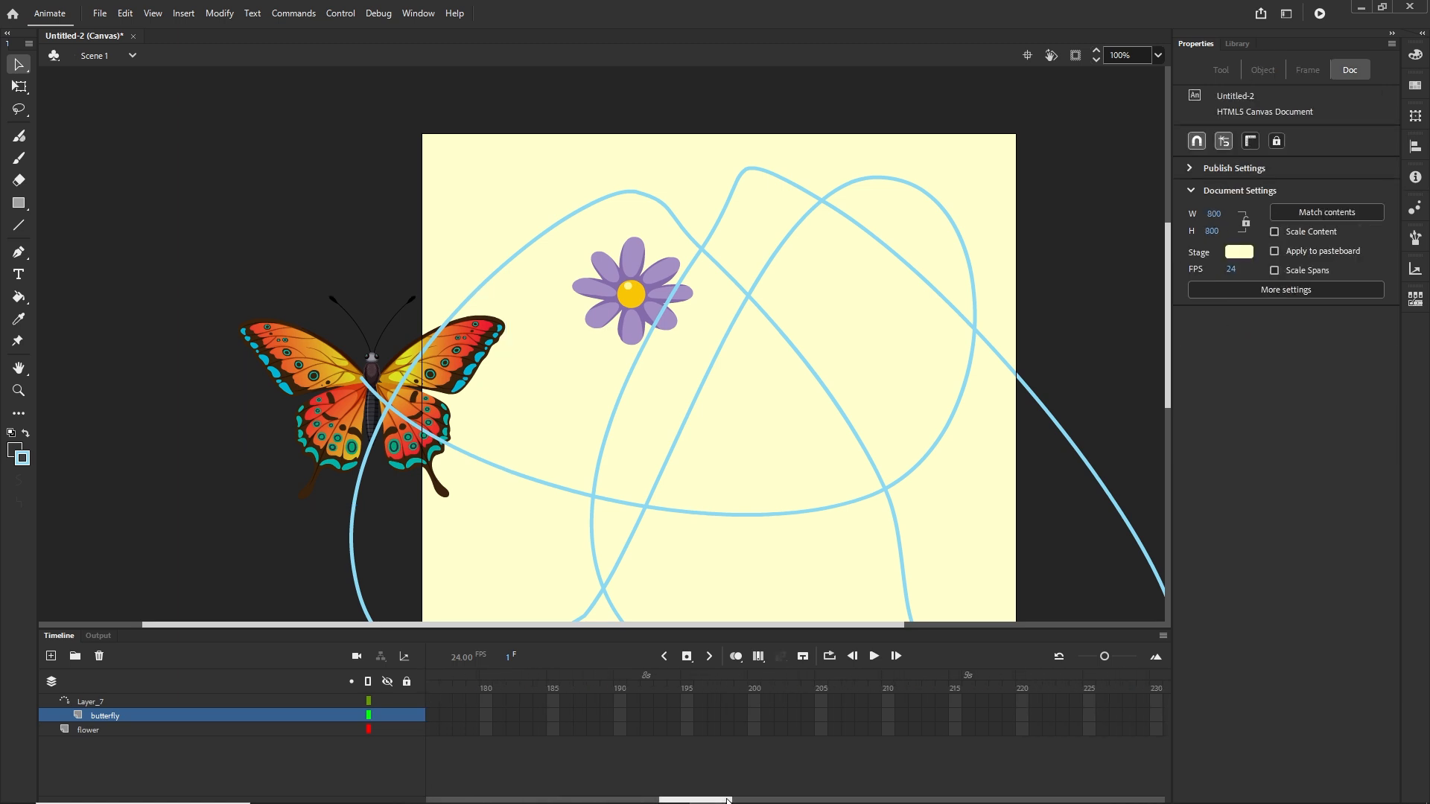
pyautogui.click(754, 729)
pyautogui.moveTo(756, 715); pyautogui.dragTo(745, 693)
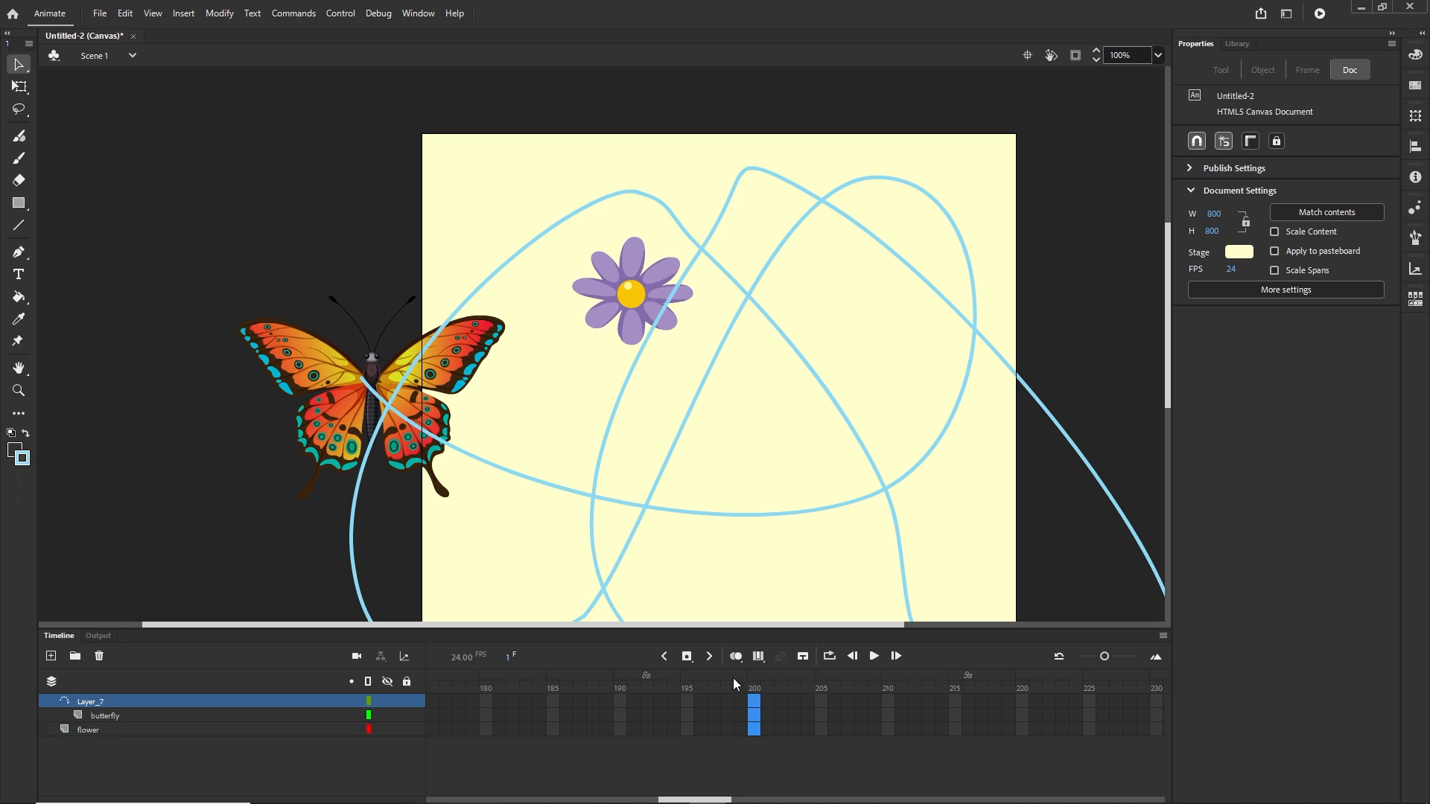
pyautogui.press('F5')
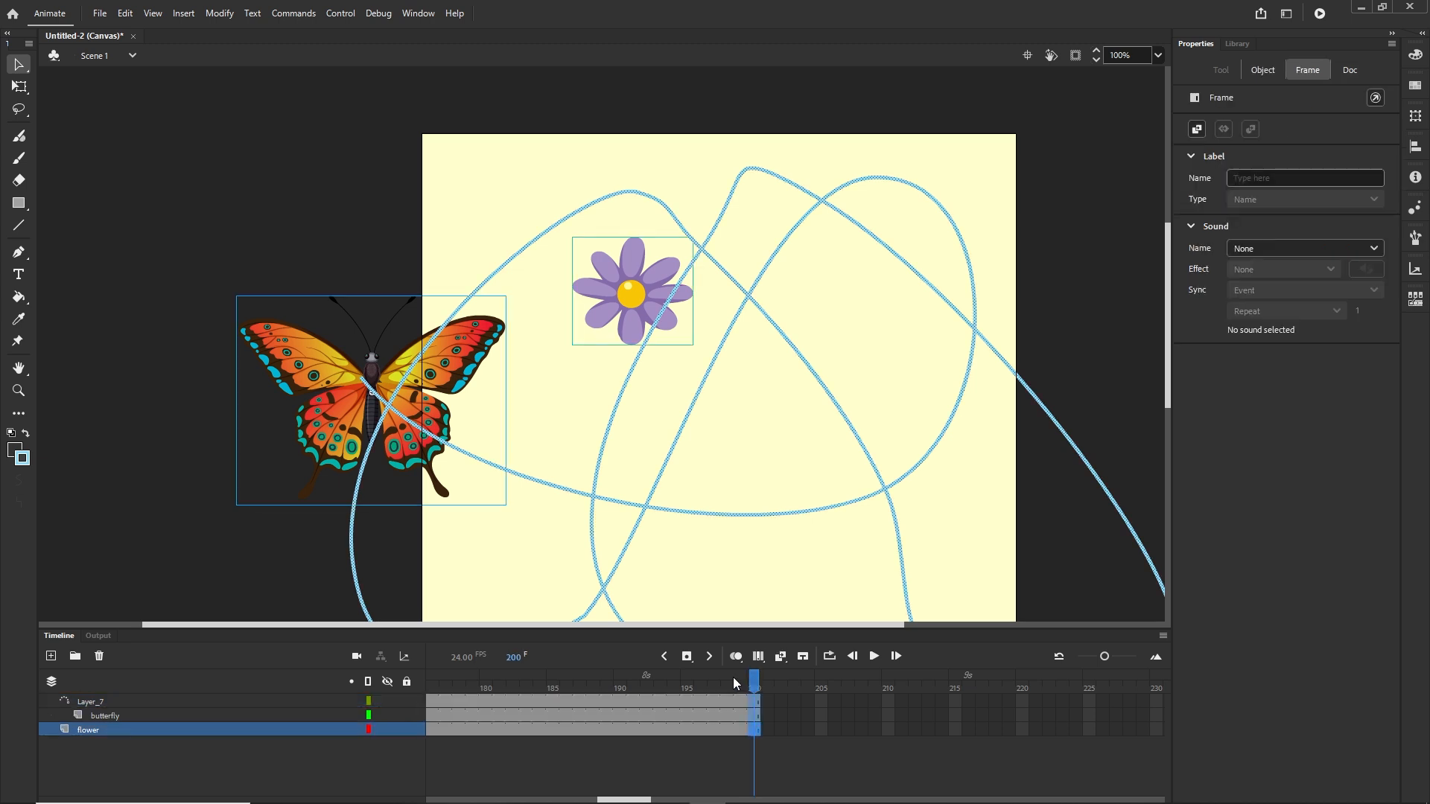
pyautogui.click(774, 749)
pyautogui.click(754, 717)
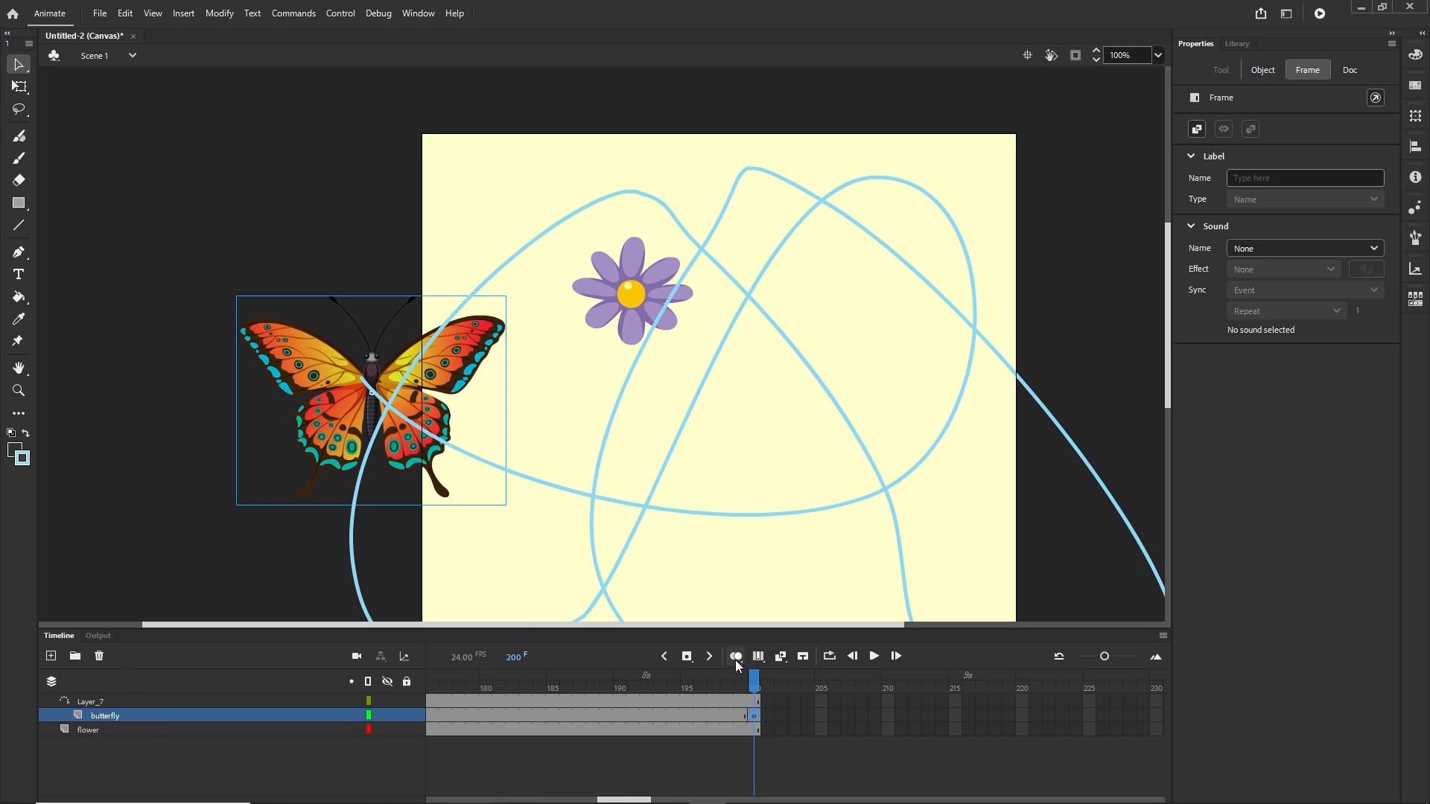
# Move the butterfly at frame 200 onto the path's end point near the stage's lower edge, at about X 280, Y 669.
pyautogui.moveTo(700, 502); pyautogui.dragTo(663, 345)
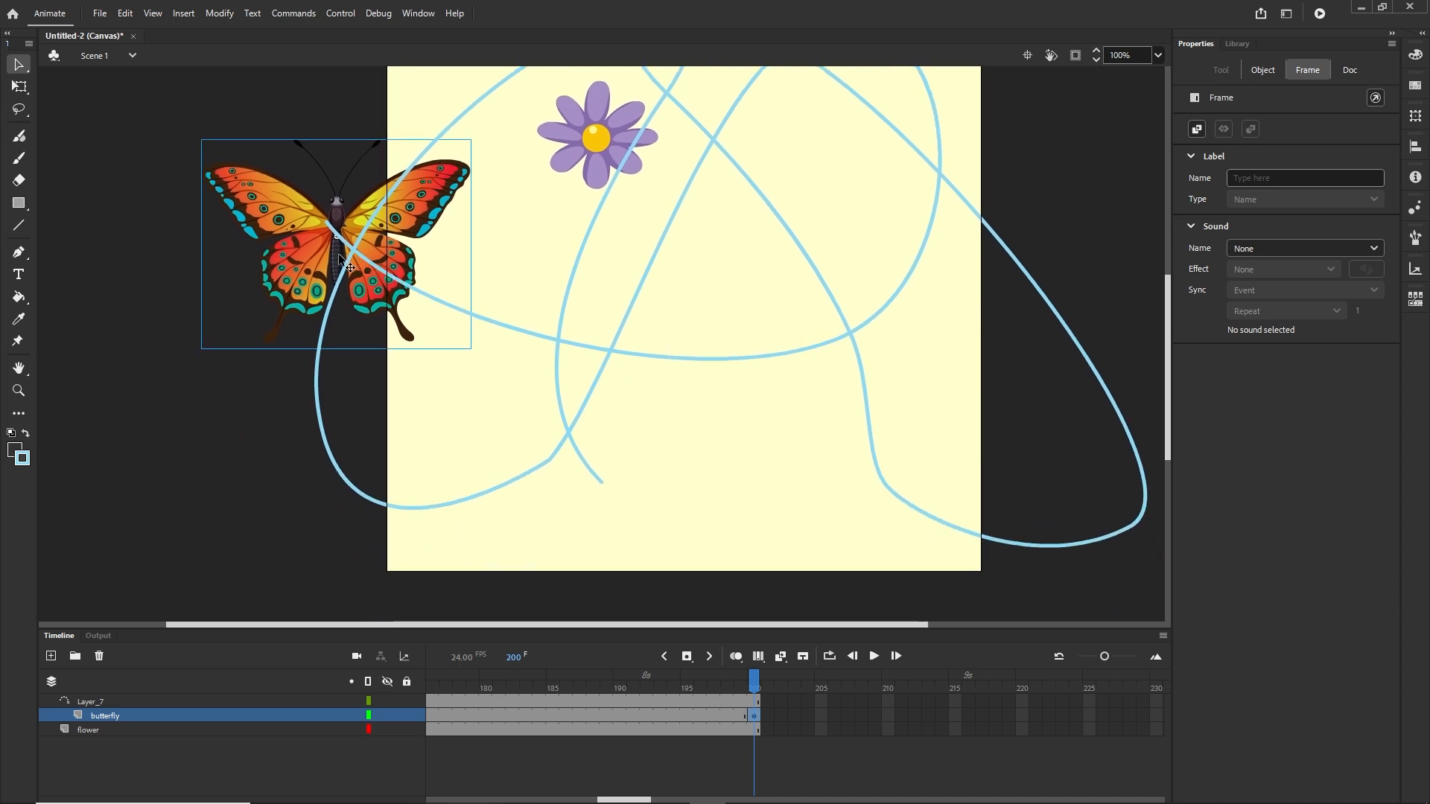
pyautogui.click(21, 70)
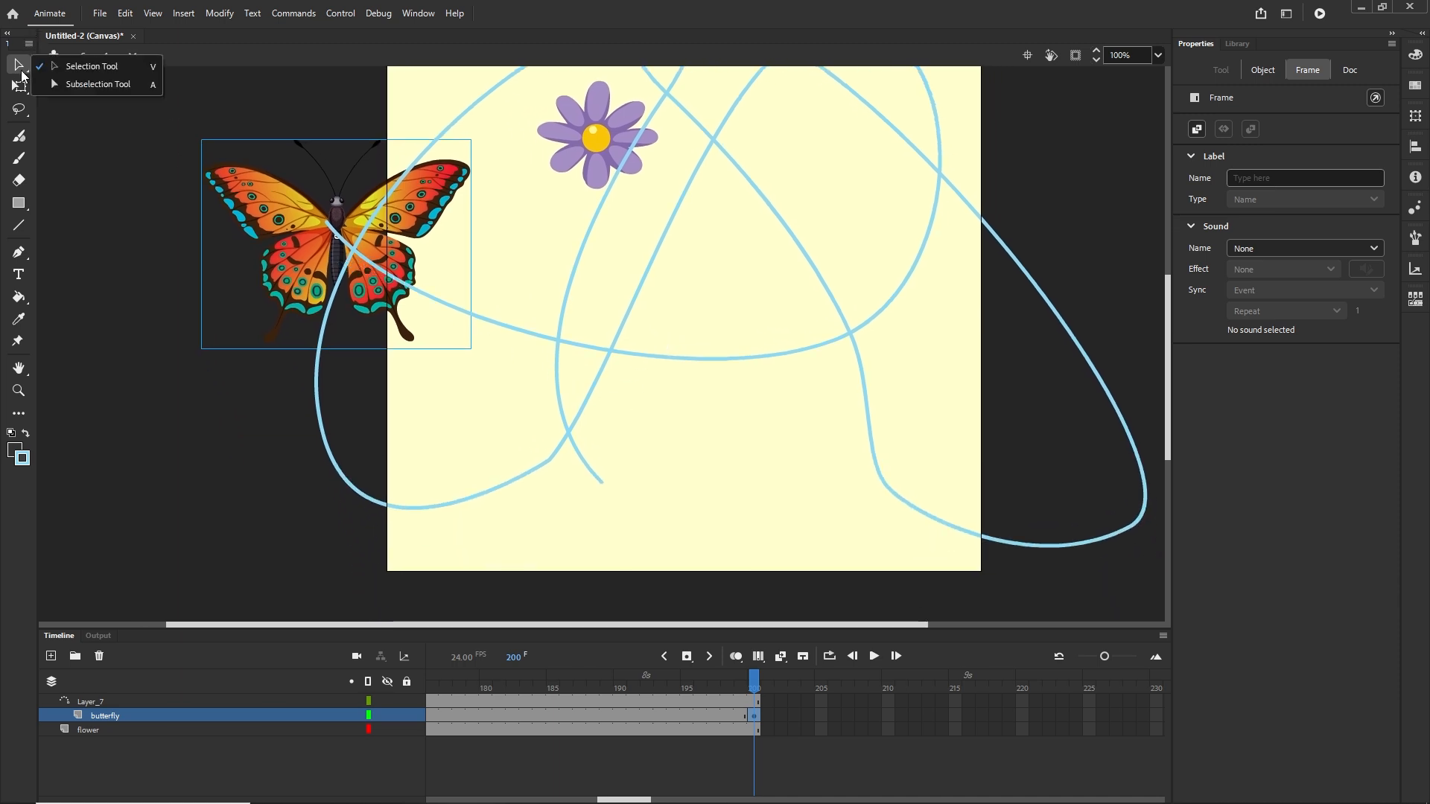
pyautogui.click(79, 69)
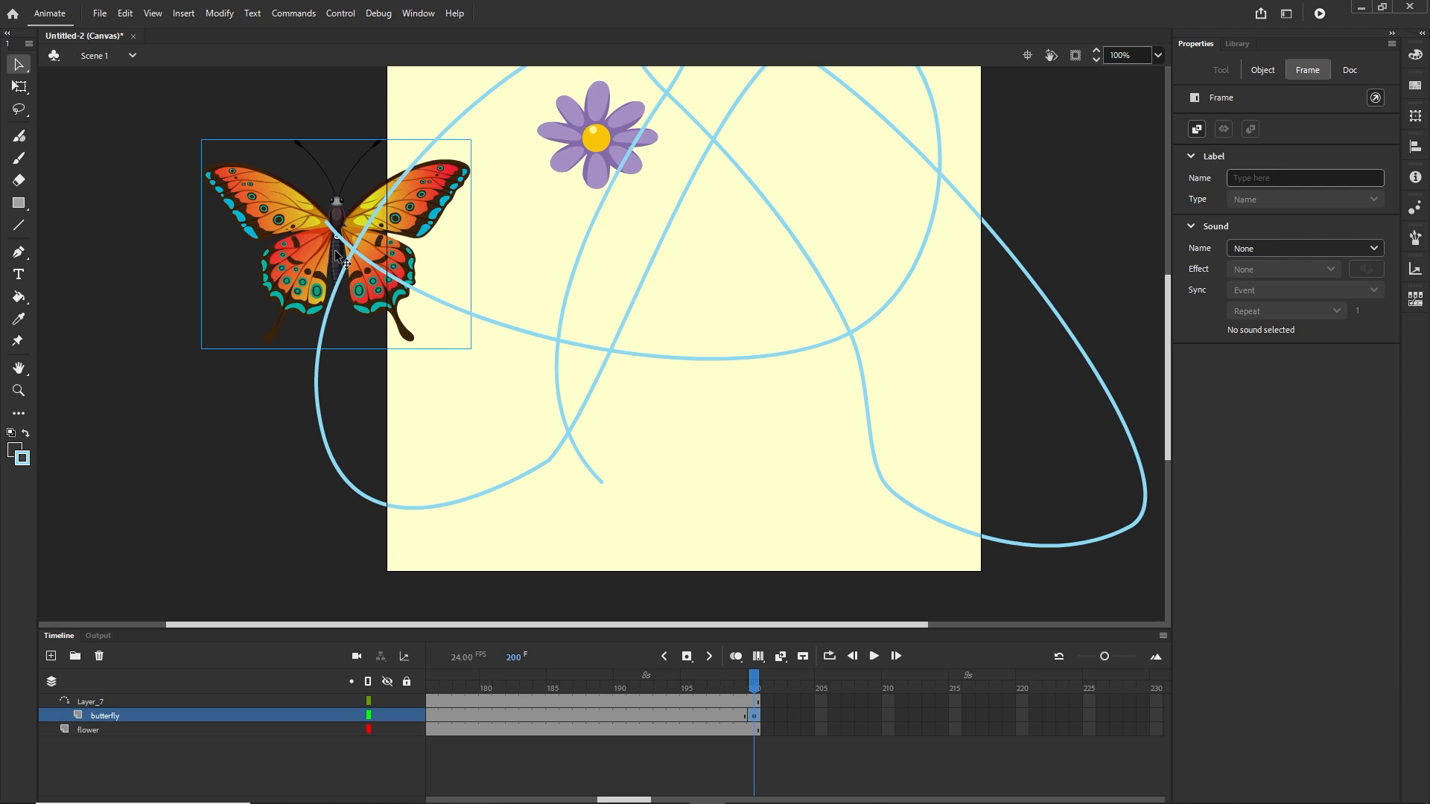
pyautogui.moveTo(335, 252); pyautogui.dragTo(597, 485)
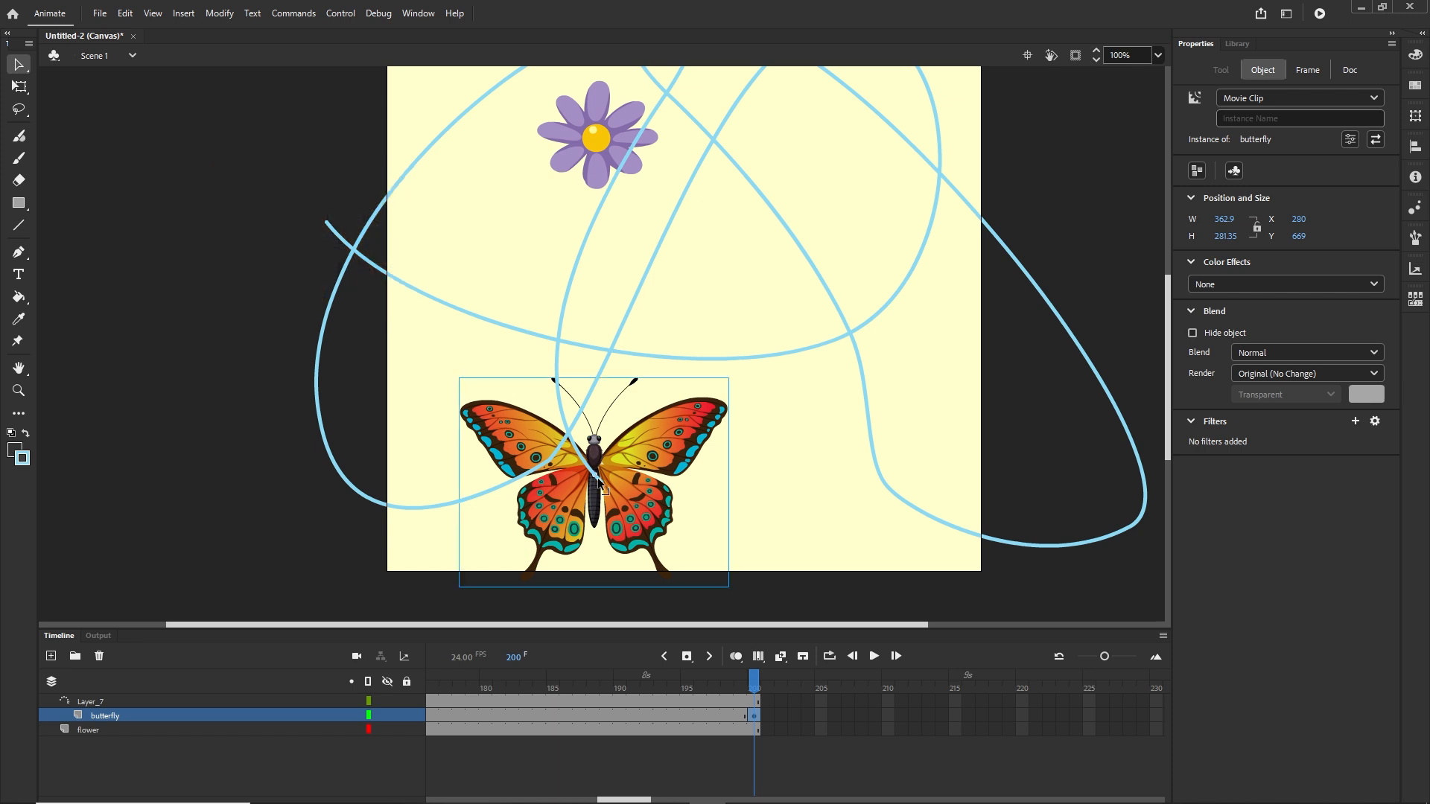
# Create a classic tween on the butterfly layer between its first and last keyframes, and scrub back to frame 1.
pyautogui.click(549, 717)
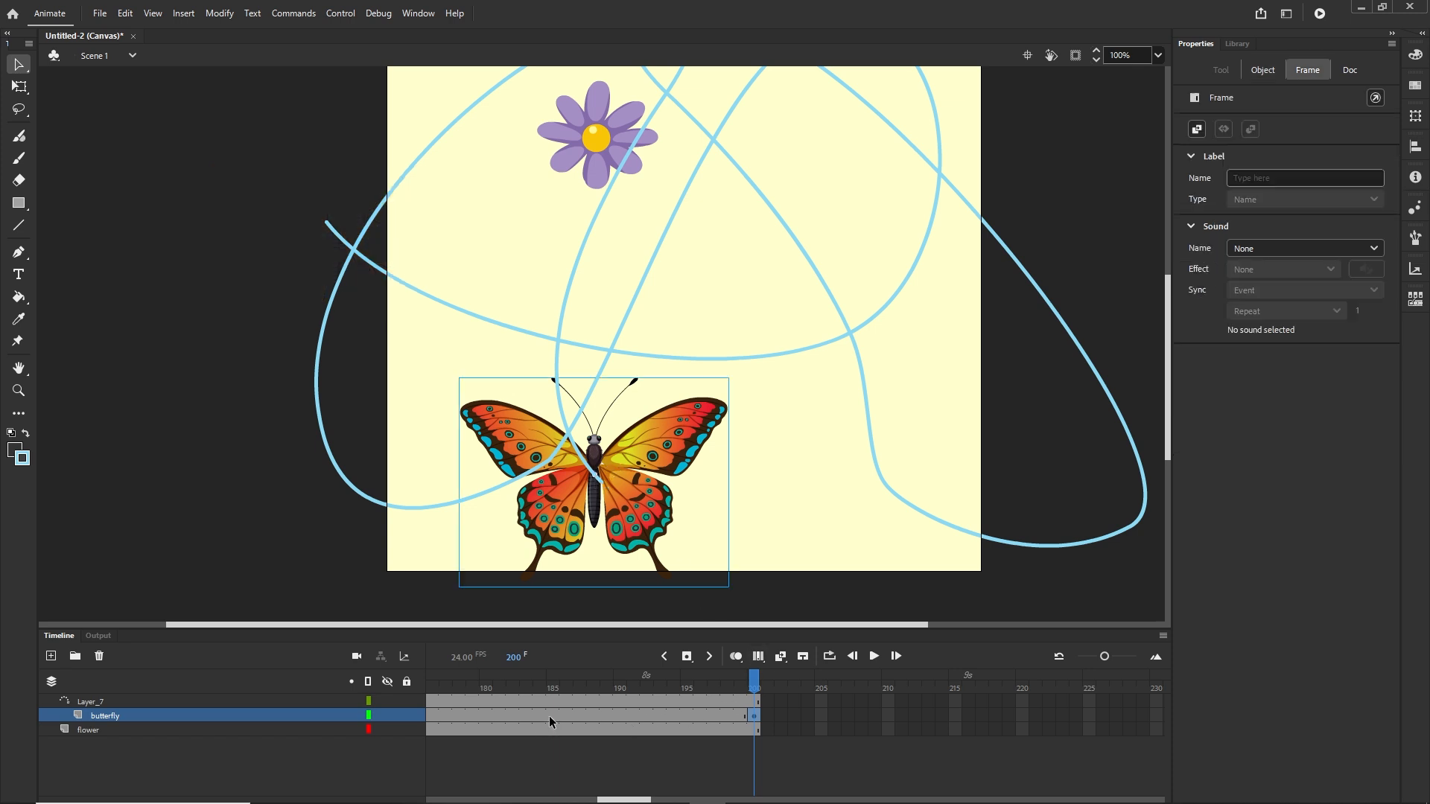
pyautogui.click(509, 714)
pyautogui.click(582, 714)
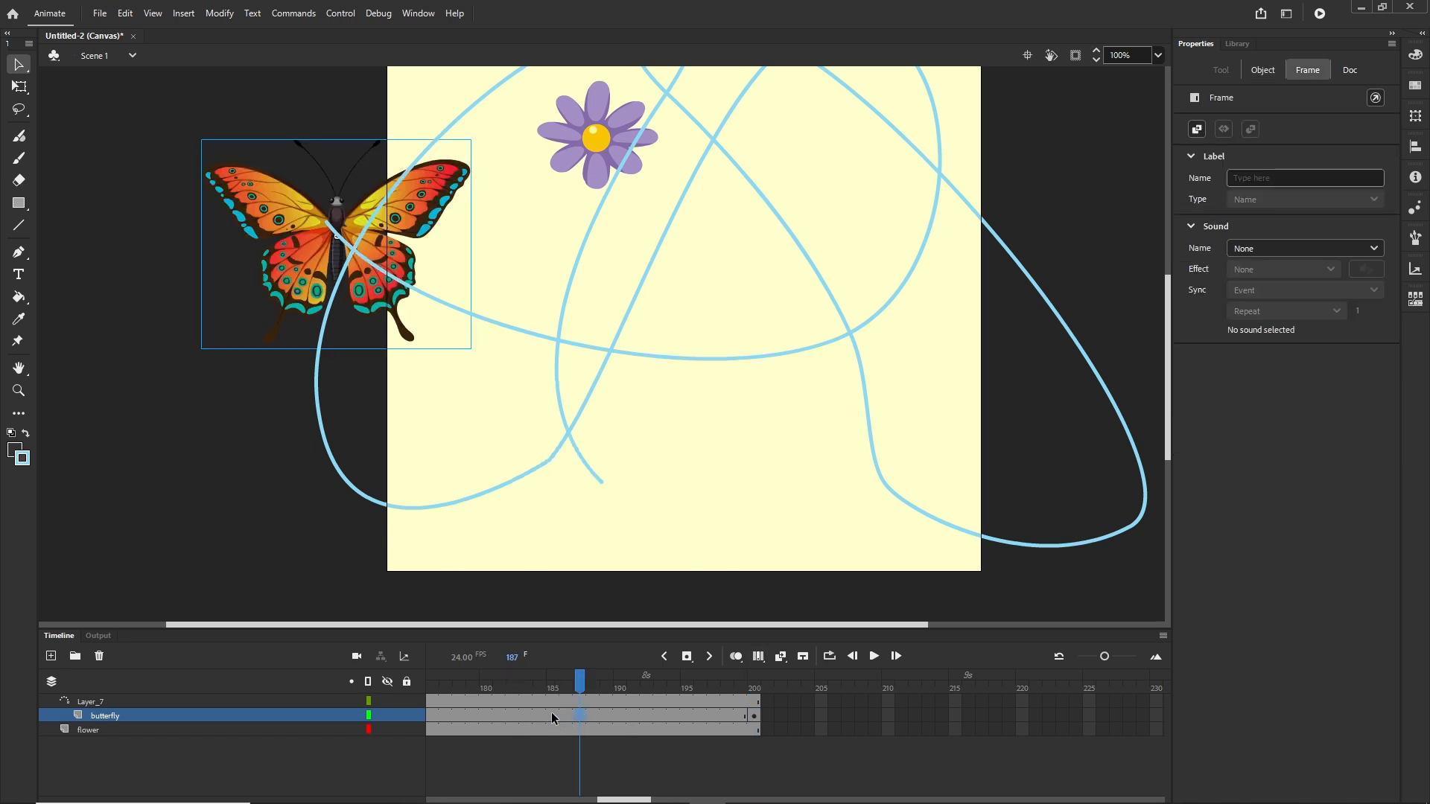
pyautogui.click(551, 713)
pyautogui.rightClick(552, 714)
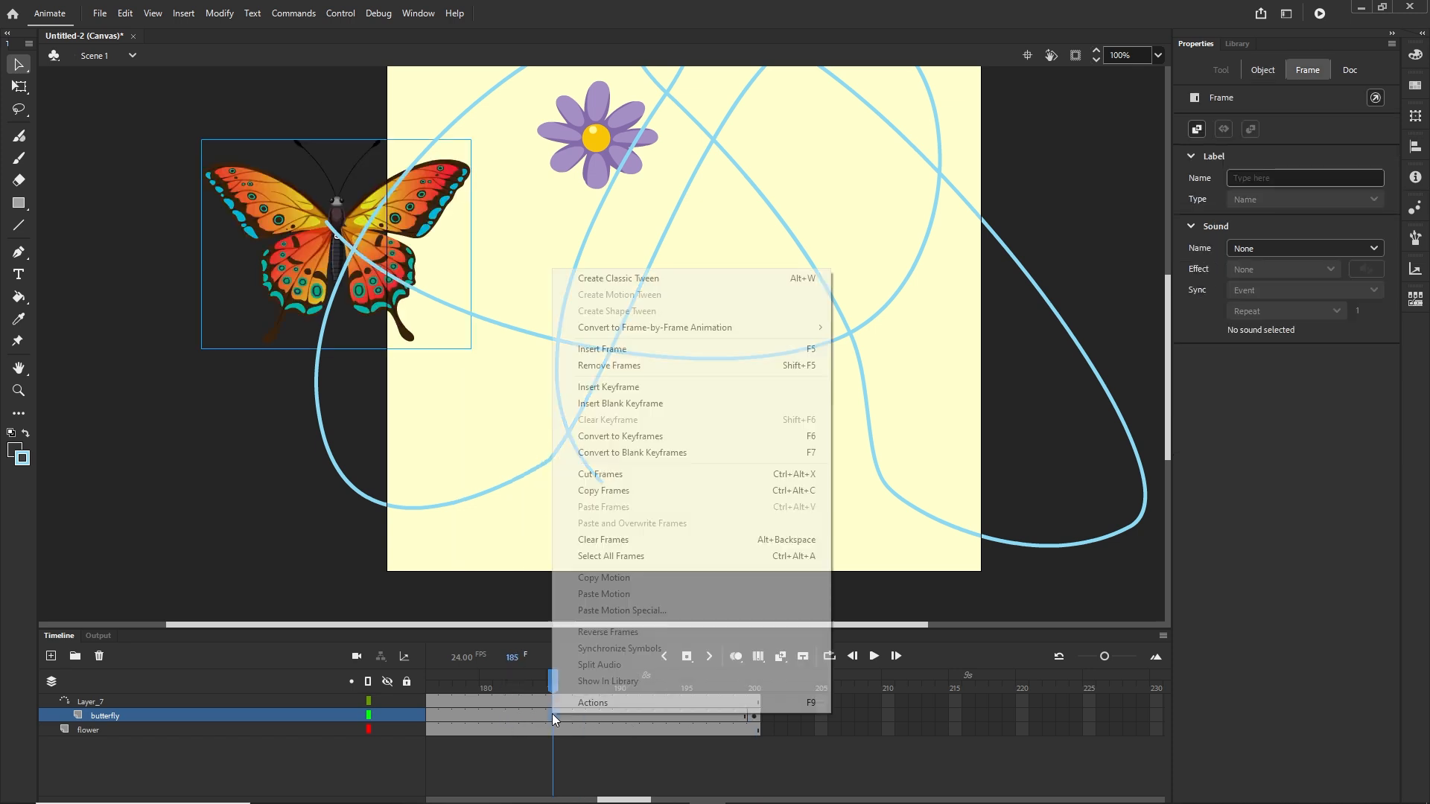
pyautogui.click(636, 280)
pyautogui.moveTo(563, 687); pyautogui.dragTo(499, 682)
pyautogui.moveTo(376, 686); pyautogui.dragTo(355, 609)
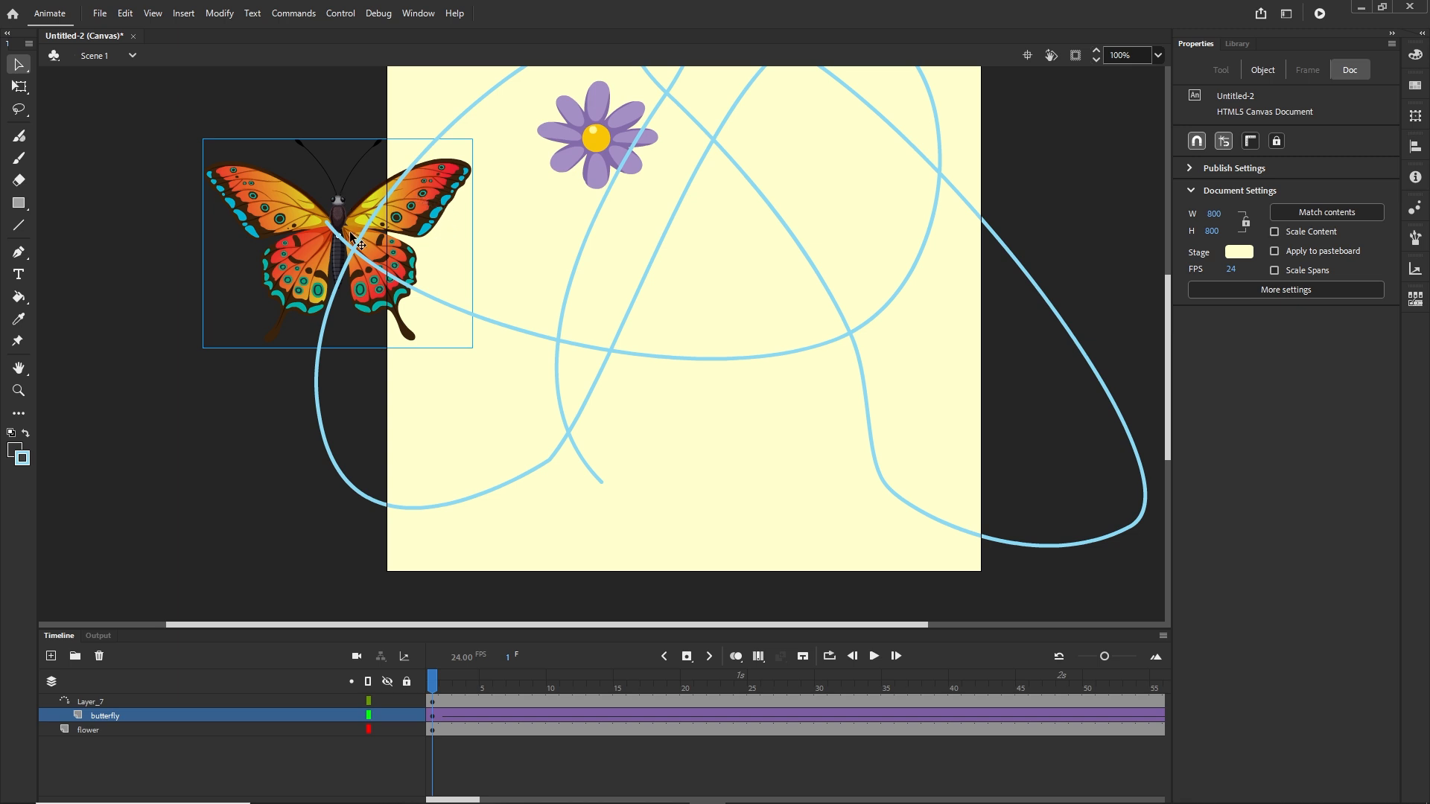
# Enable Orient to path for the butterfly layer's classic tween.
pyautogui.scroll(3, 350, 231)
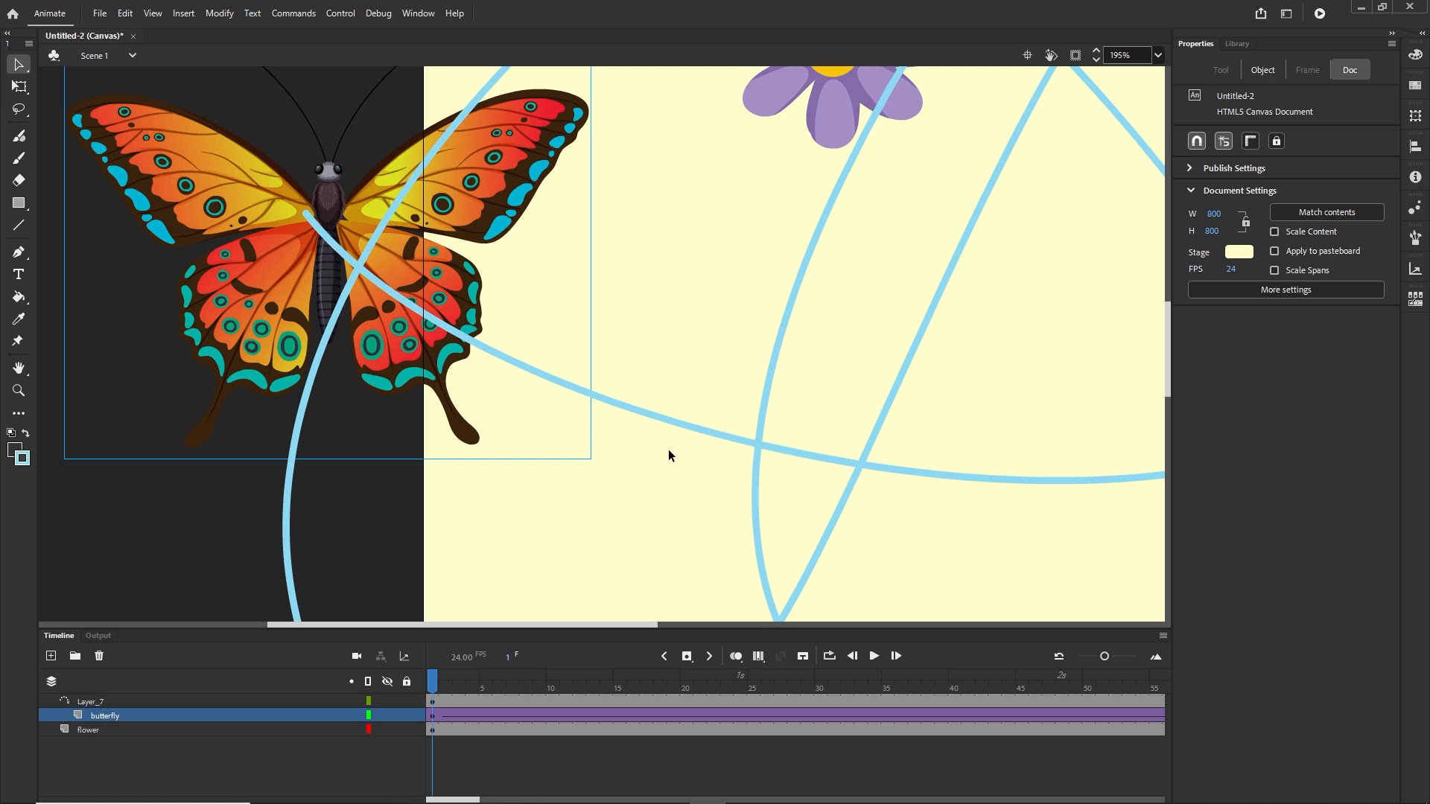
pyautogui.scroll(-2, 867, 490)
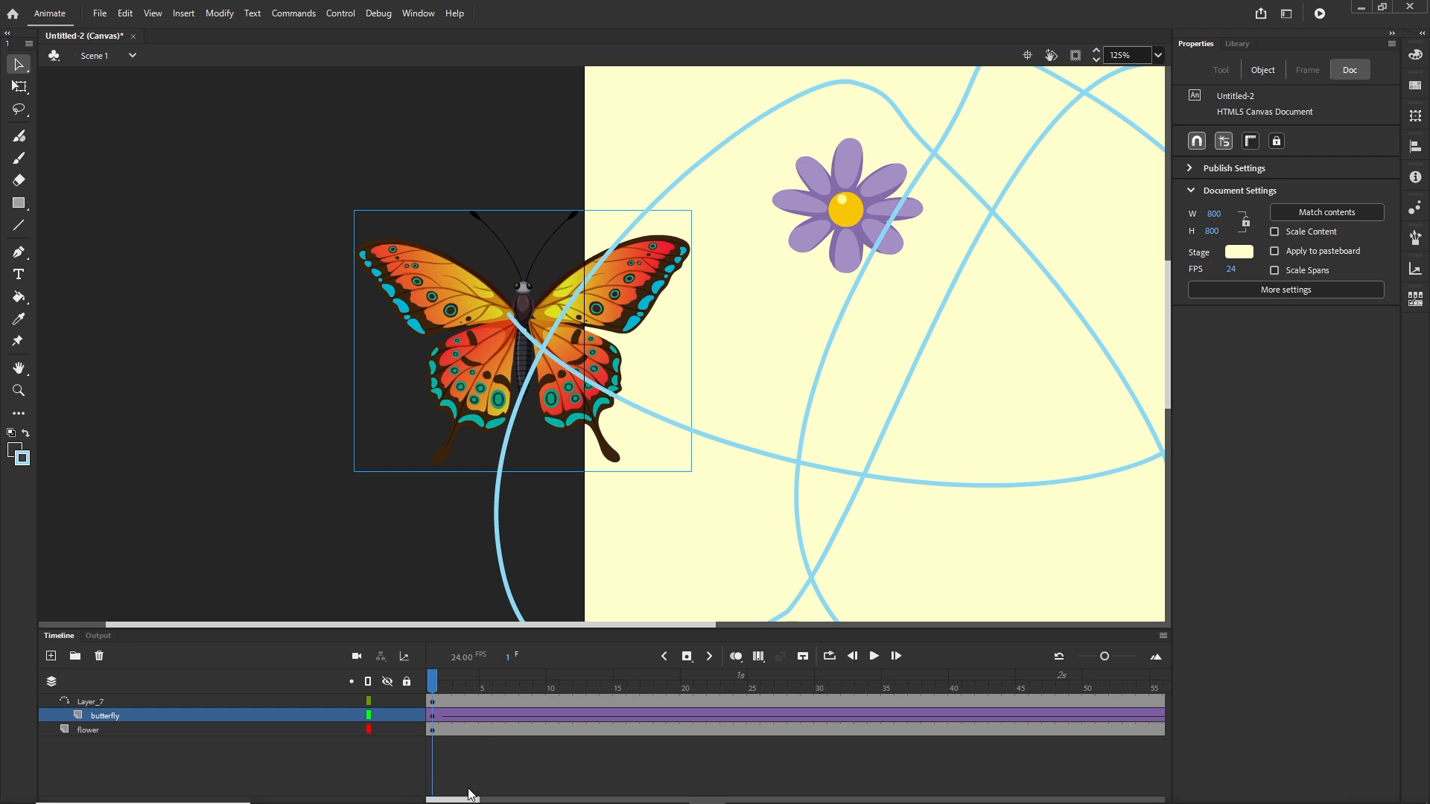
pyautogui.moveTo(469, 801); pyautogui.dragTo(639, 801)
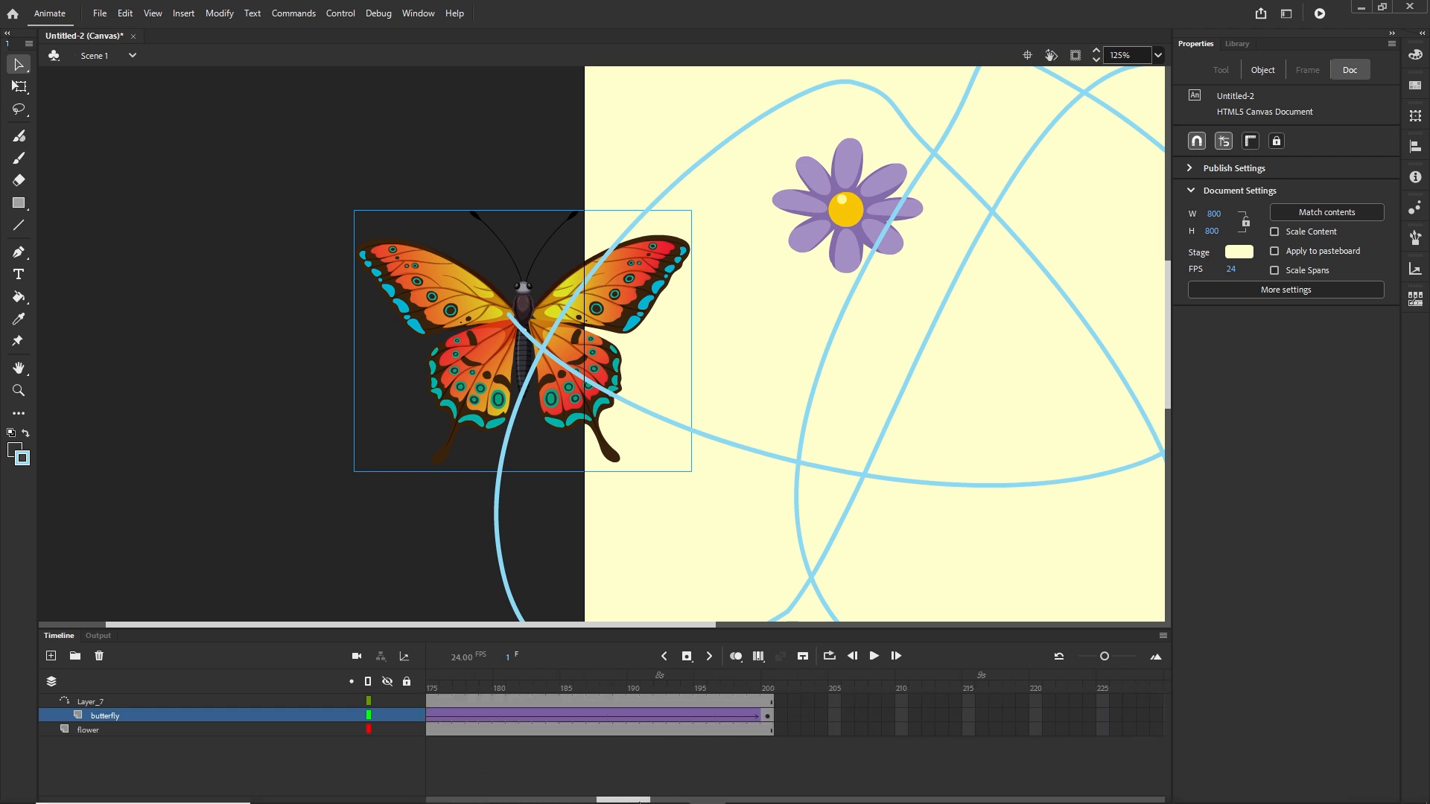
pyautogui.click(495, 715)
pyautogui.click(582, 726)
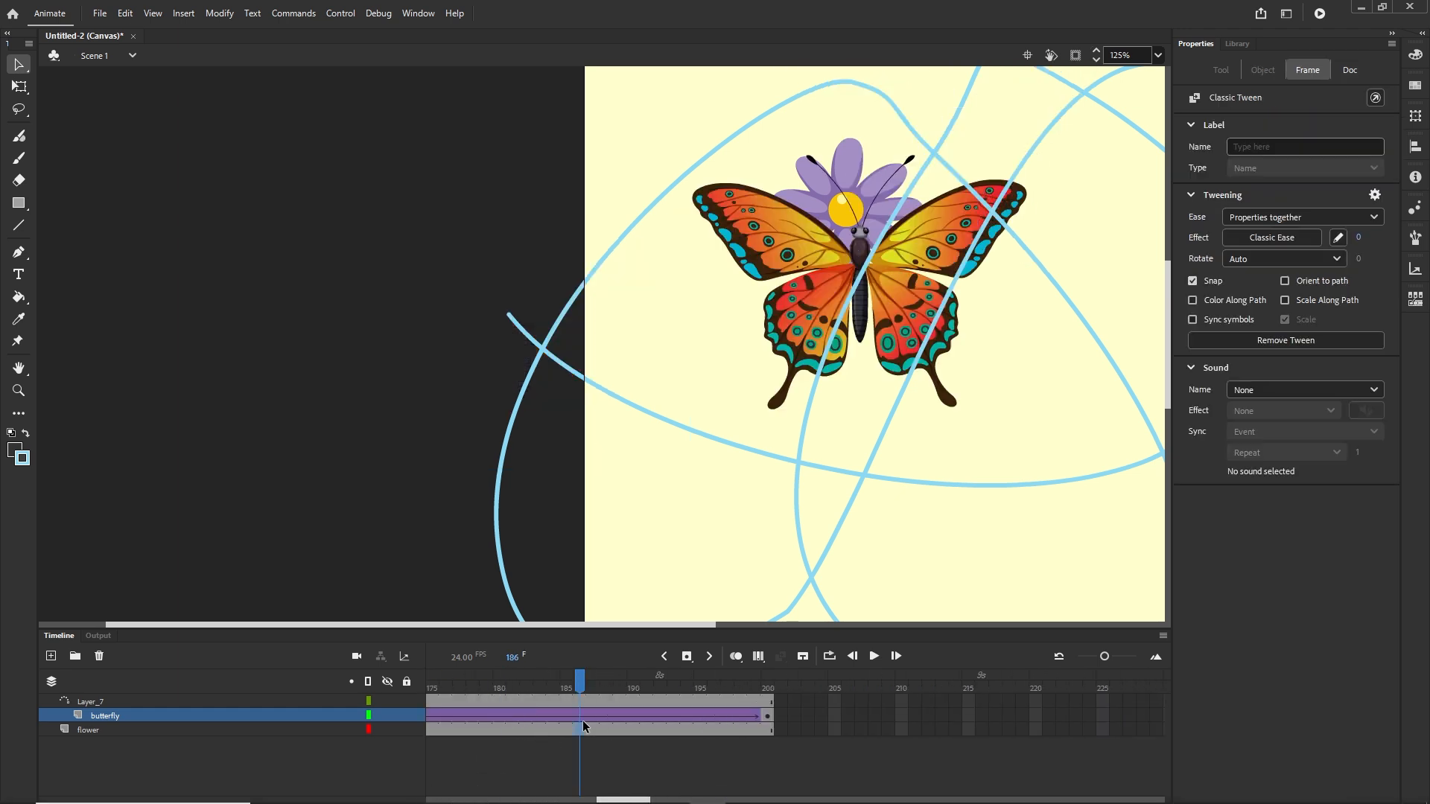
pyautogui.click(513, 714)
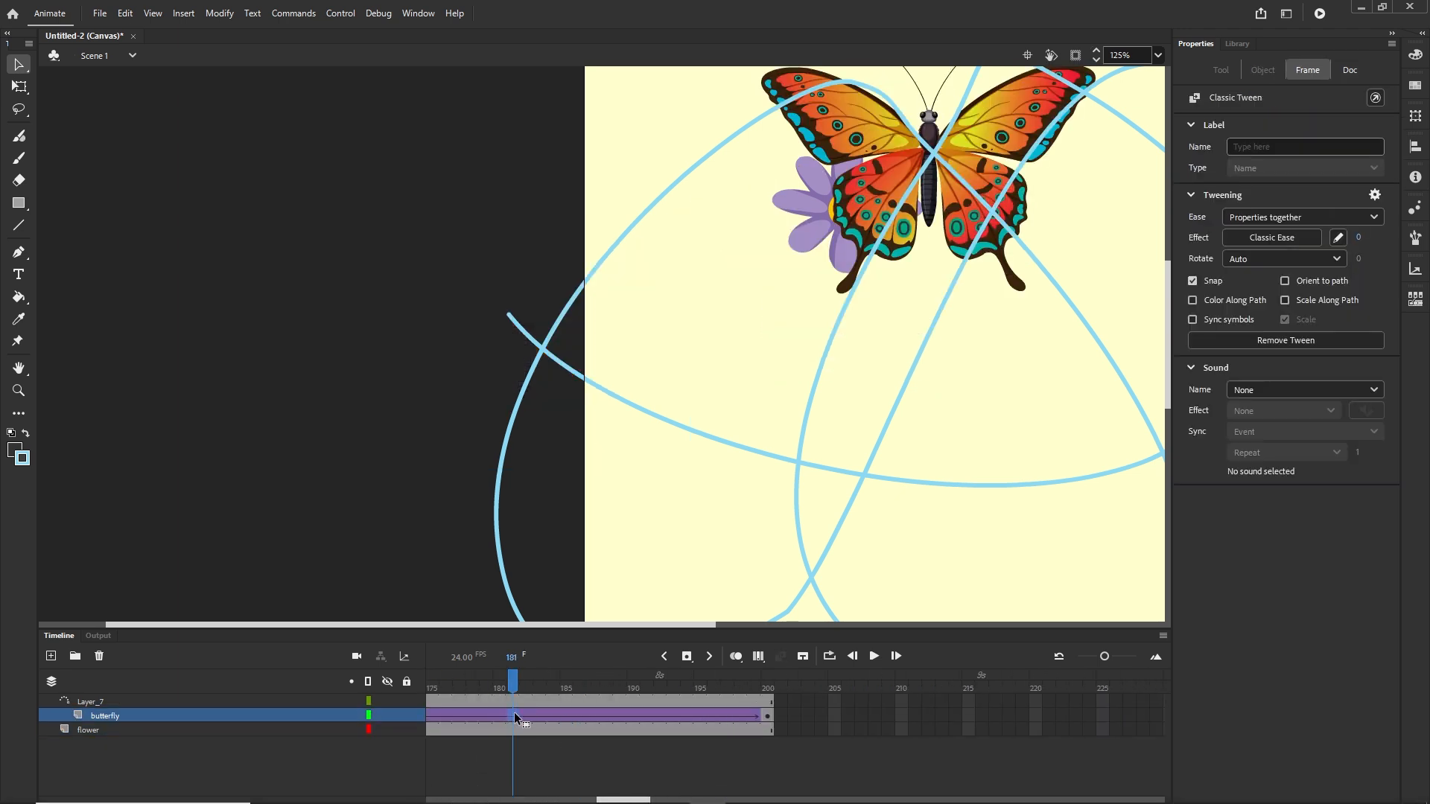
pyautogui.click(1284, 280)
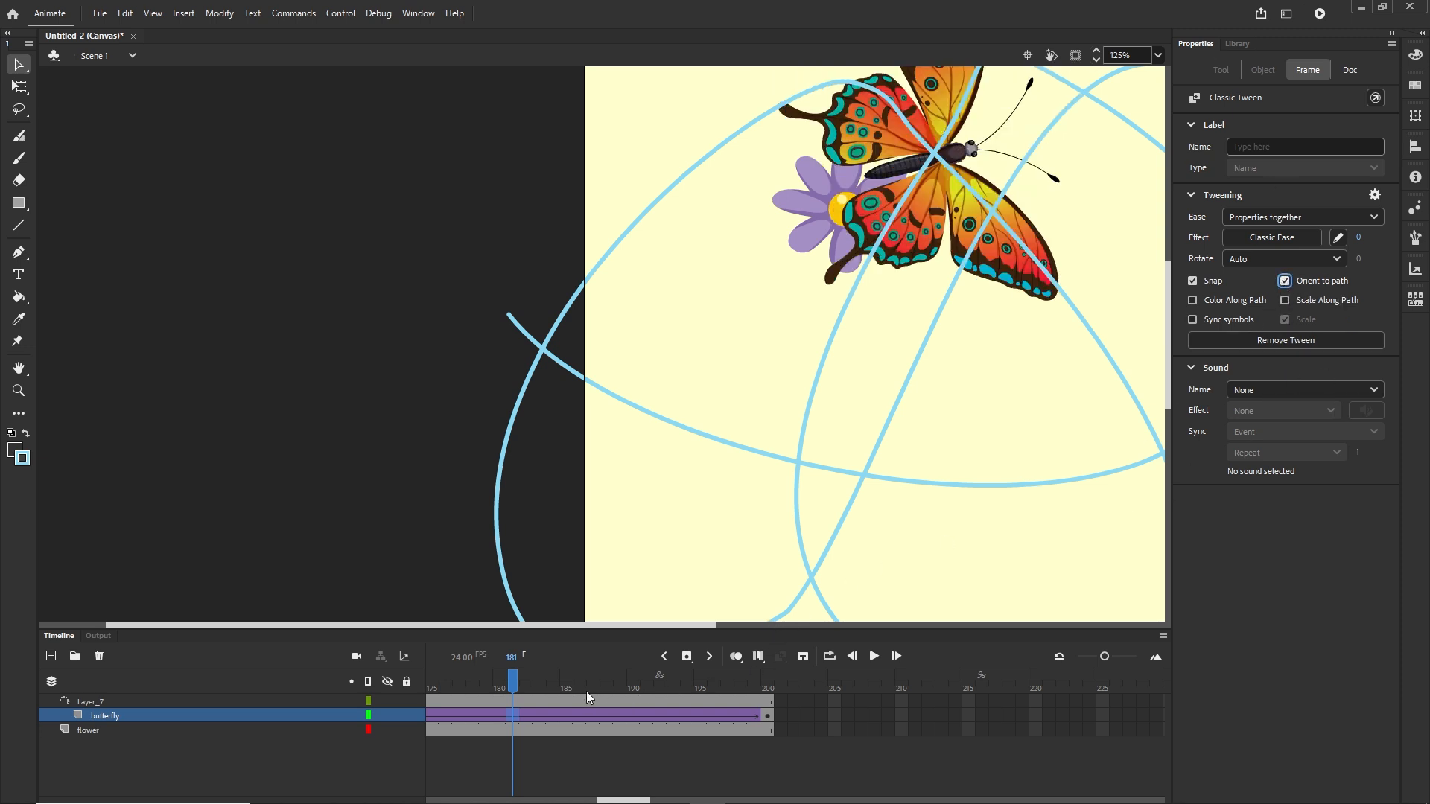
# Rotate the butterfly at frame 1 so its head points along the path's starting direction, down toward the stage.
pyautogui.moveTo(510, 681); pyautogui.dragTo(333, 677)
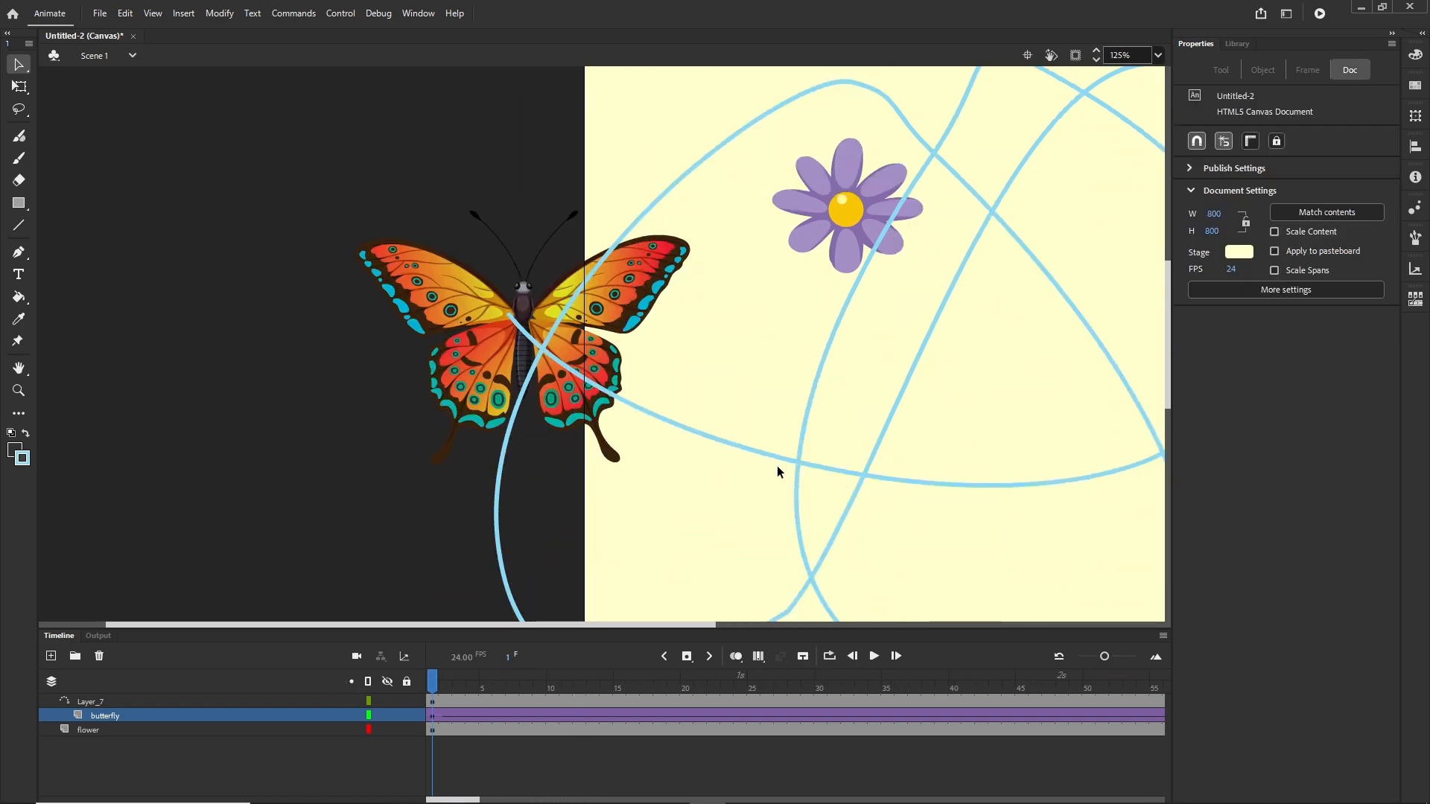
pyautogui.click(433, 716)
pyautogui.press('q')
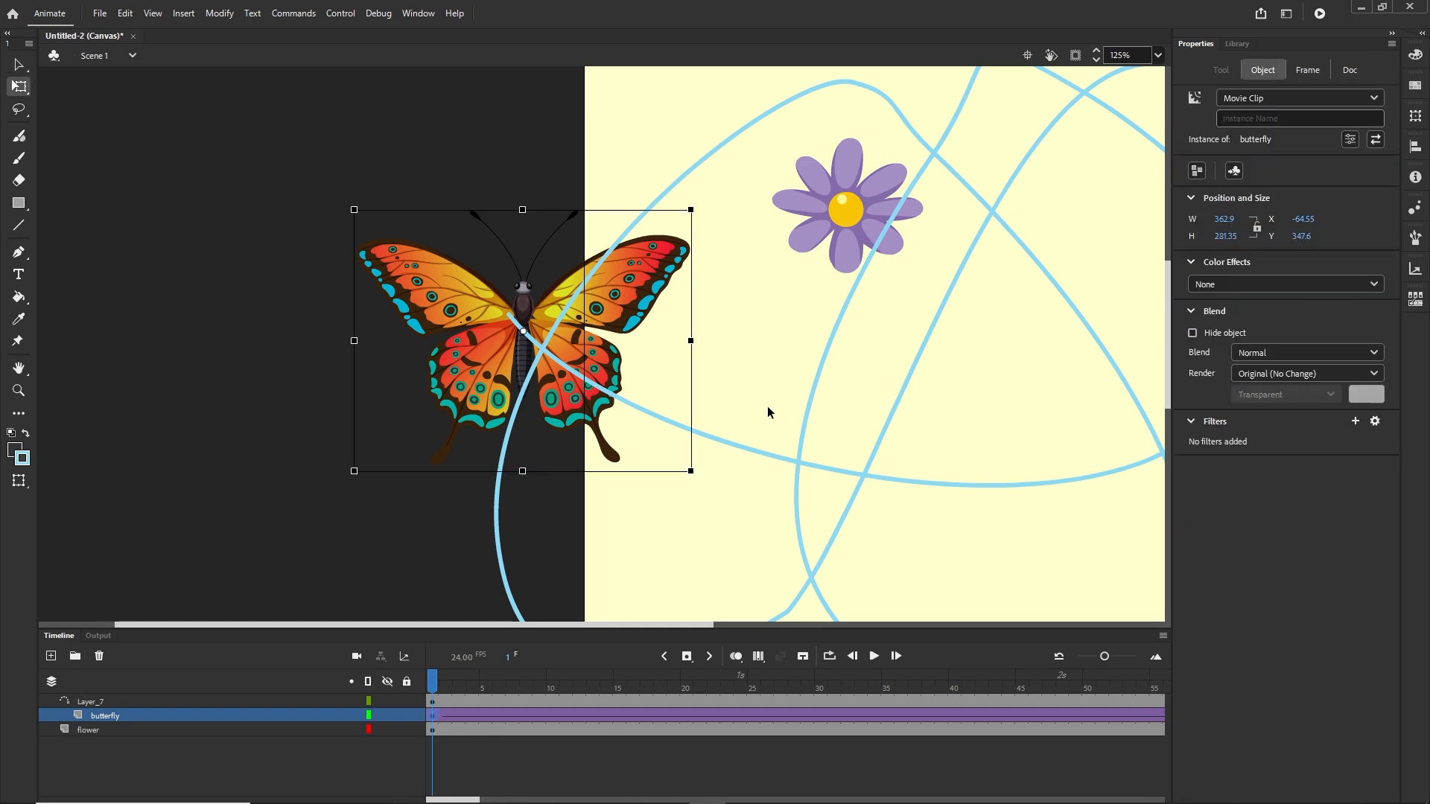
pyautogui.moveTo(703, 216); pyautogui.dragTo(503, 453)
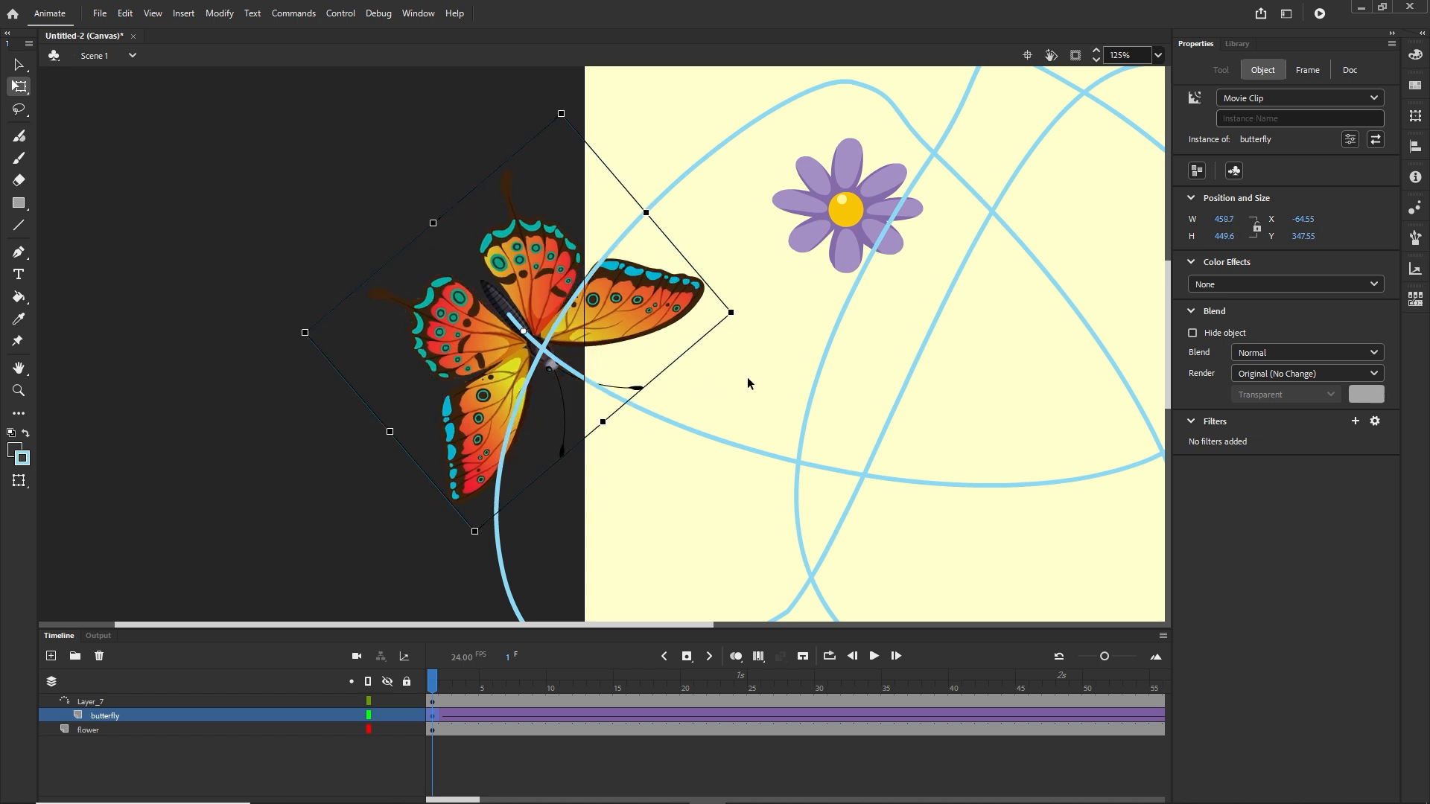
# Rotate the butterfly at frame 200 so its head points along the path's end direction, and deselect it.
pyautogui.hotkey('ctrl', '1')
pyautogui.hotkey('ctrl', '-')
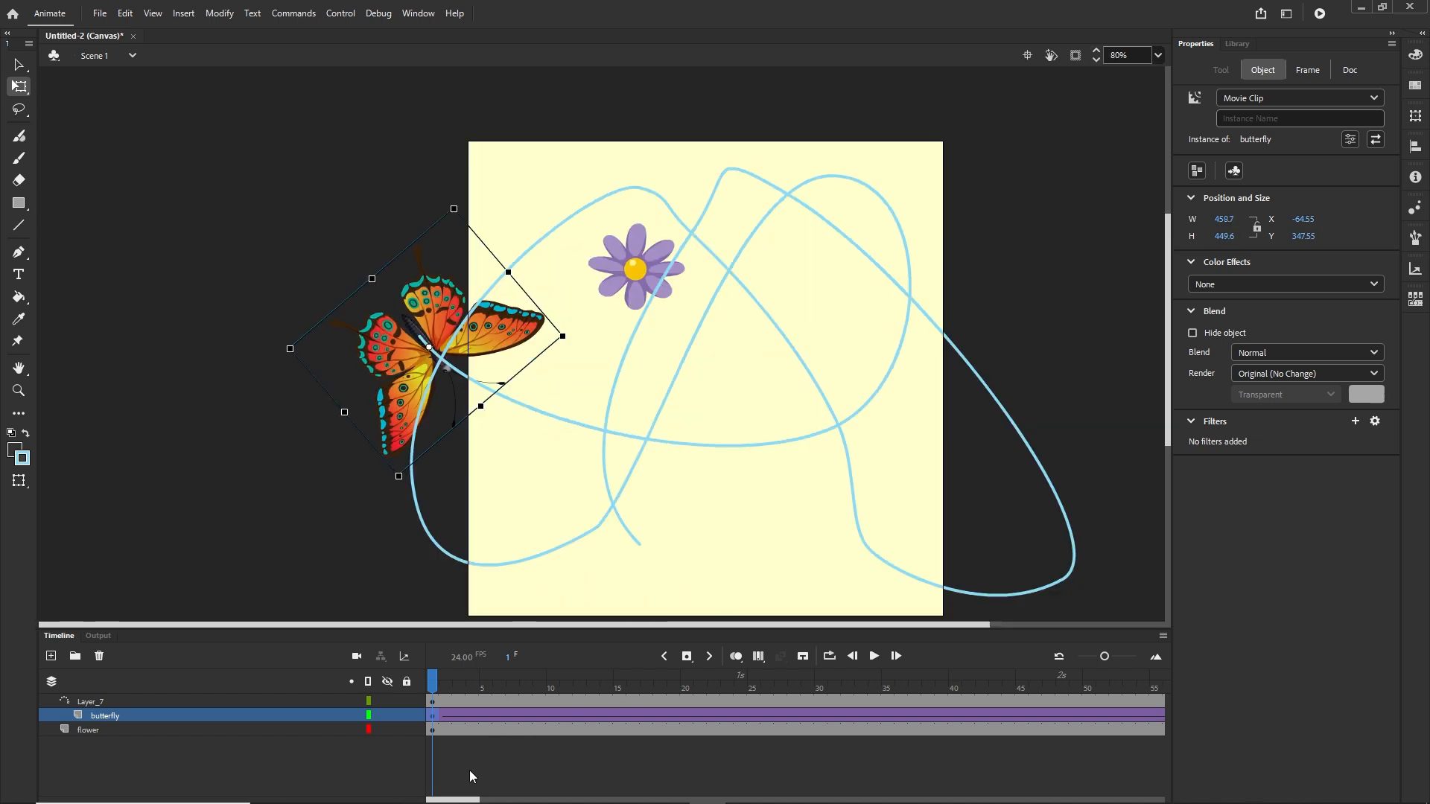
pyautogui.moveTo(470, 800); pyautogui.dragTo(657, 800)
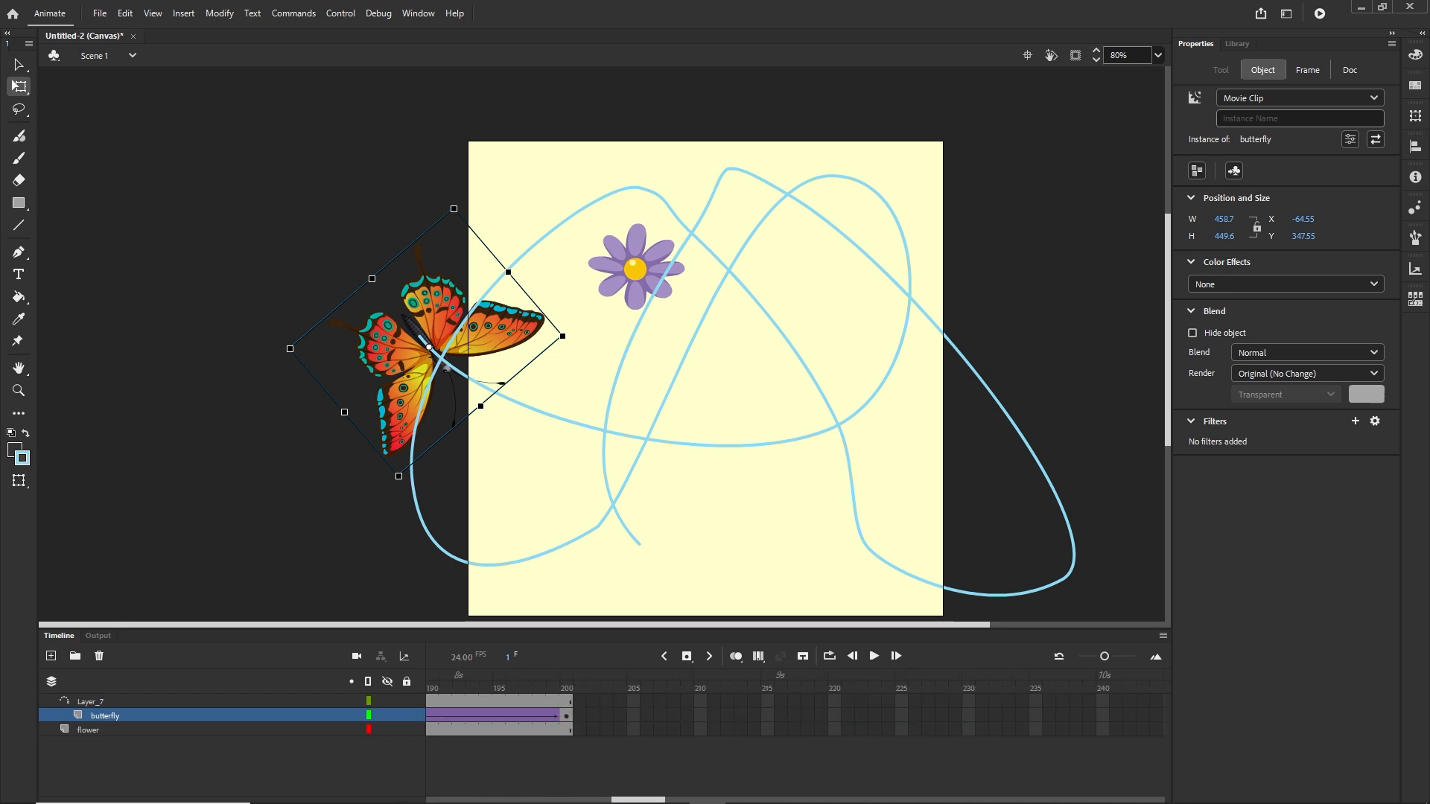
pyautogui.click(566, 716)
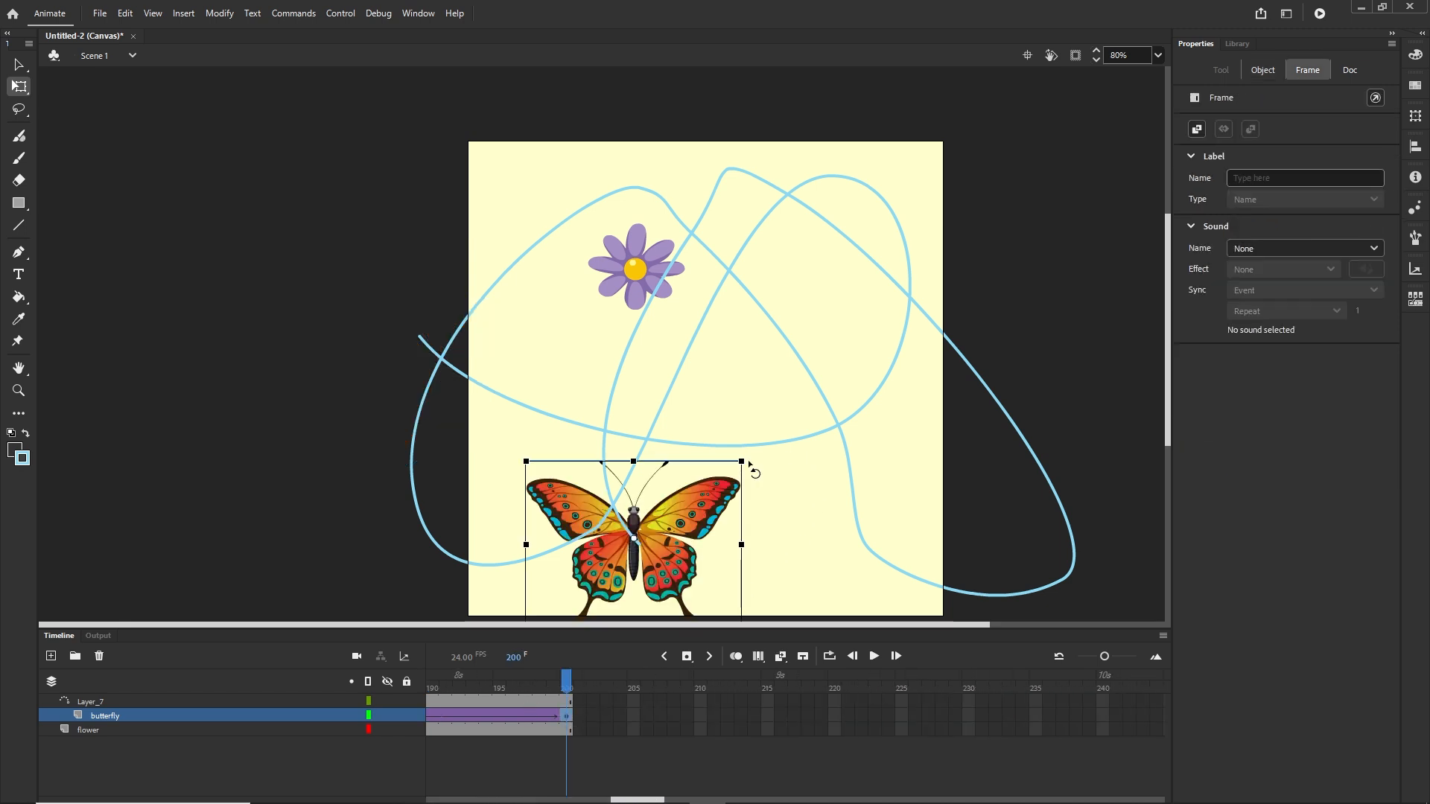
pyautogui.moveTo(750, 469); pyautogui.dragTo(628, 604)
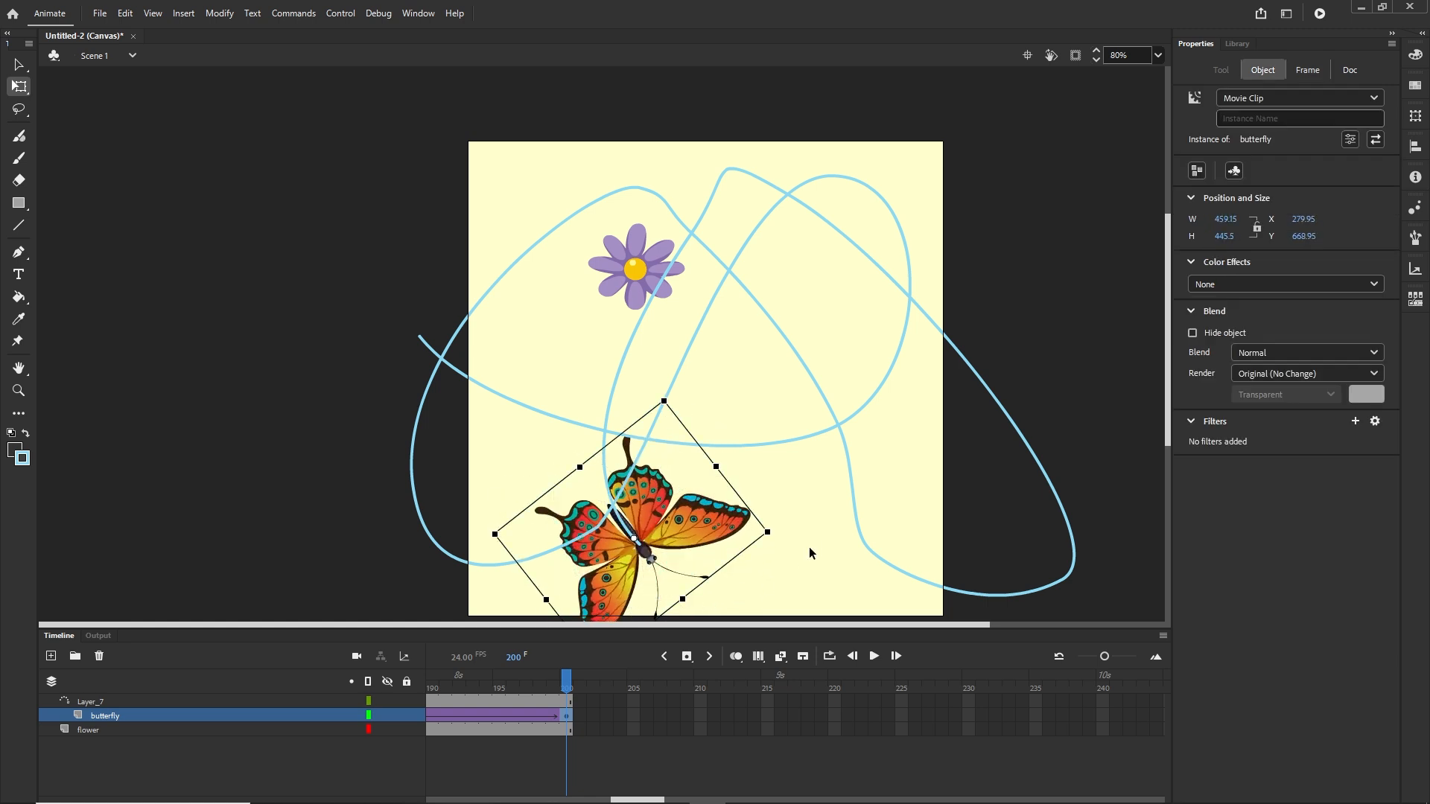
pyautogui.click(814, 550)
# Scrub back to frame 1, test the animation in the browser, and return to the timeline in Animate.
pyautogui.scroll(1, 725, 485)
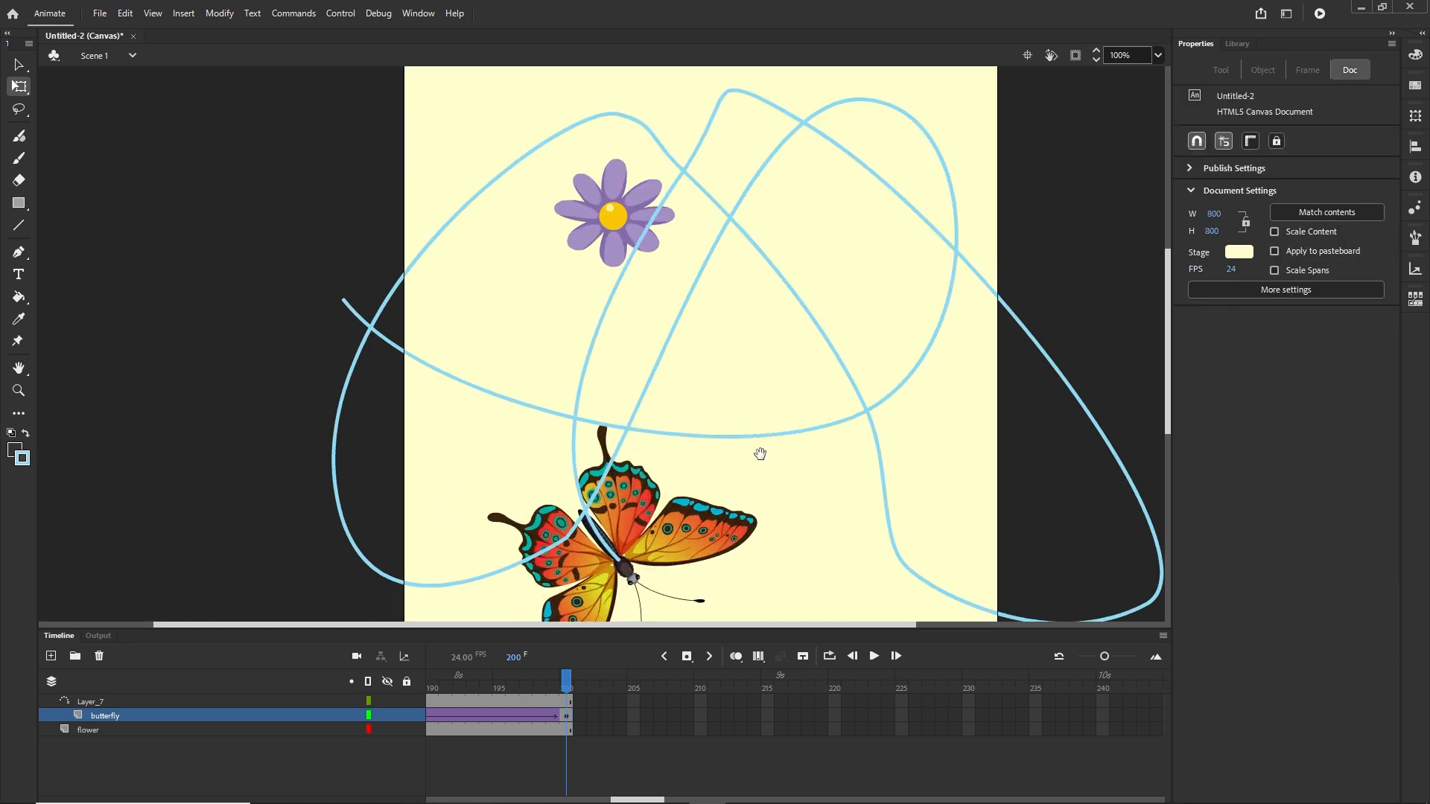
pyautogui.moveTo(756, 453); pyautogui.dragTo(785, 378)
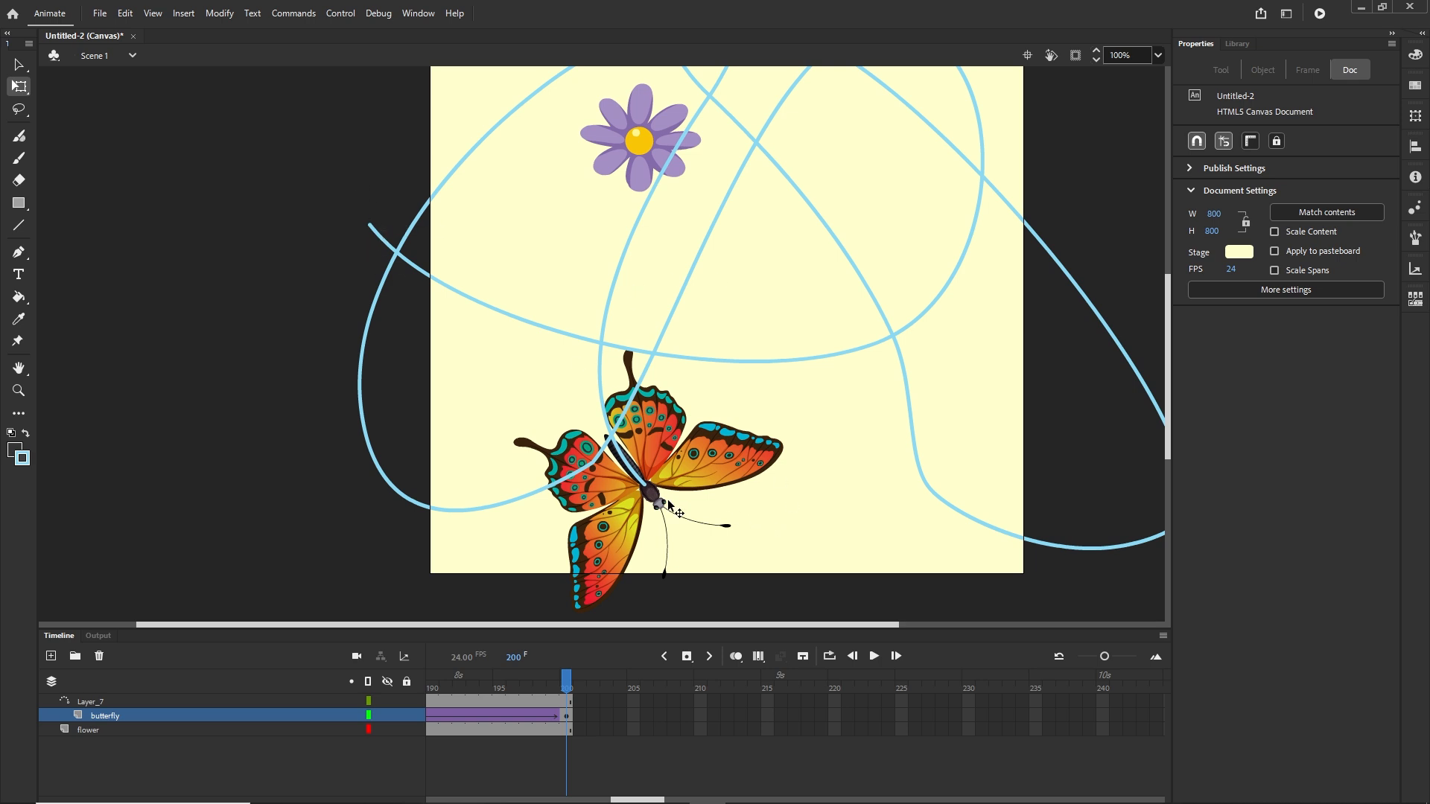
pyautogui.moveTo(571, 690); pyautogui.dragTo(305, 651)
pyautogui.hotkey('ctrl', 'Return')
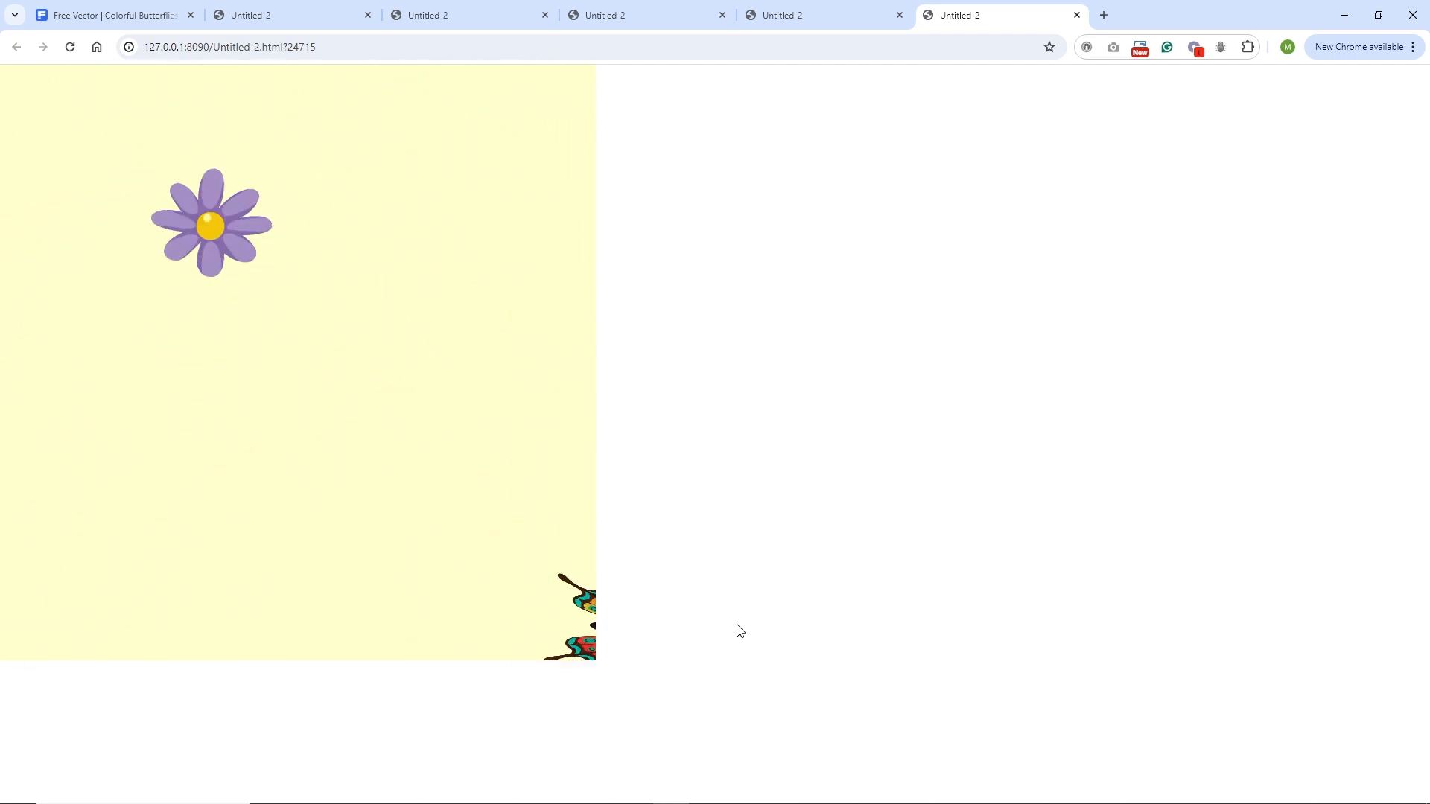
pyautogui.moveTo(913, 801)
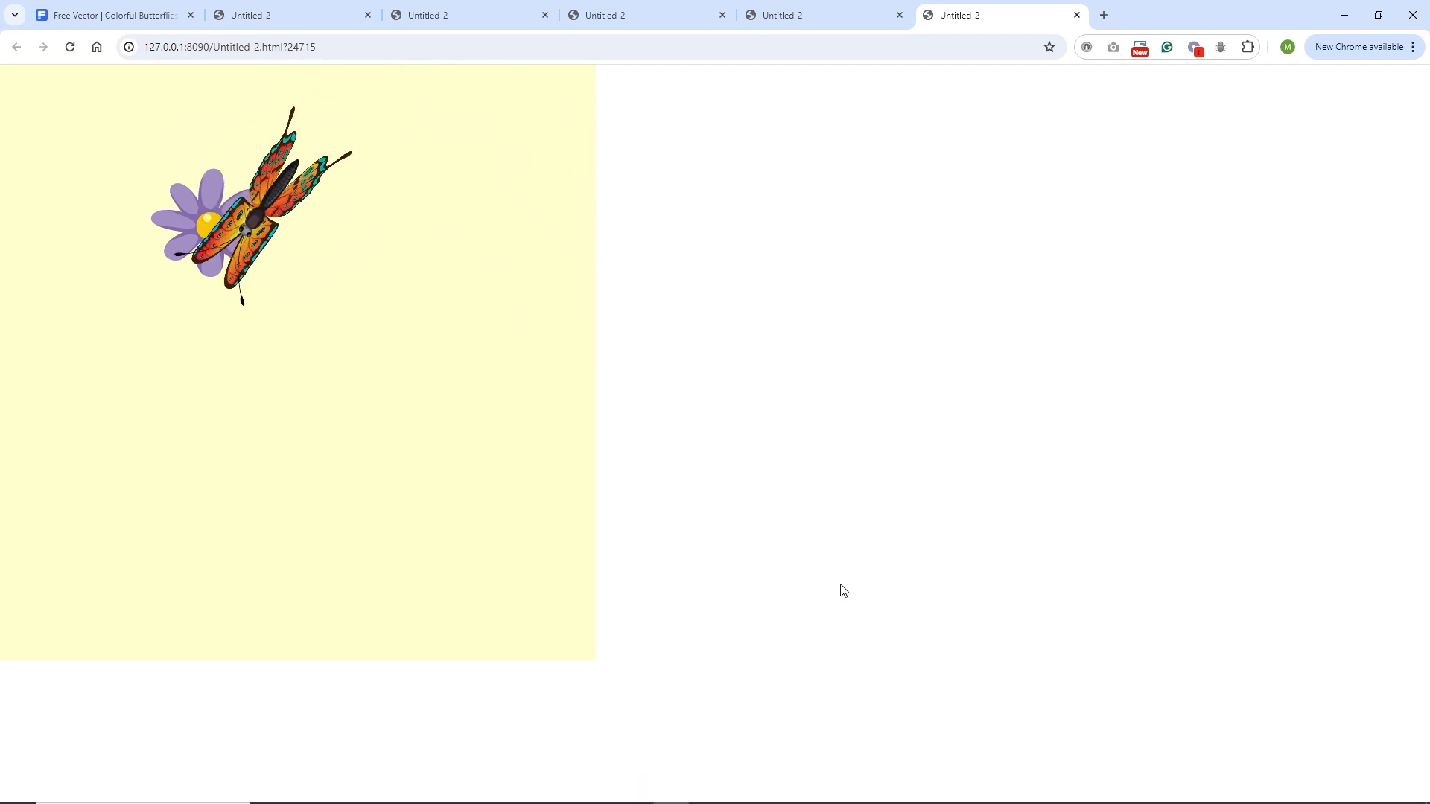
pyautogui.click(708, 789)
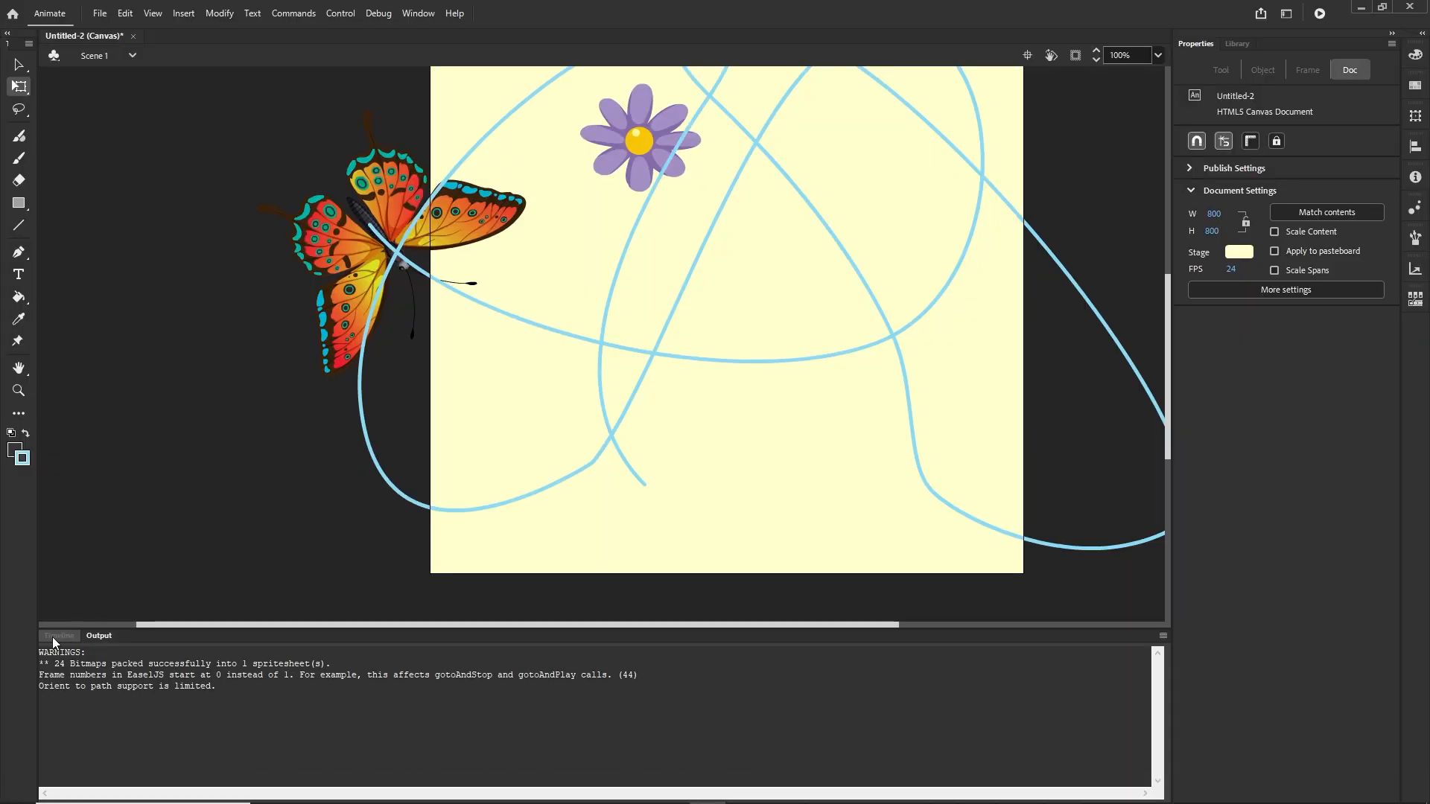
pyautogui.click(54, 636)
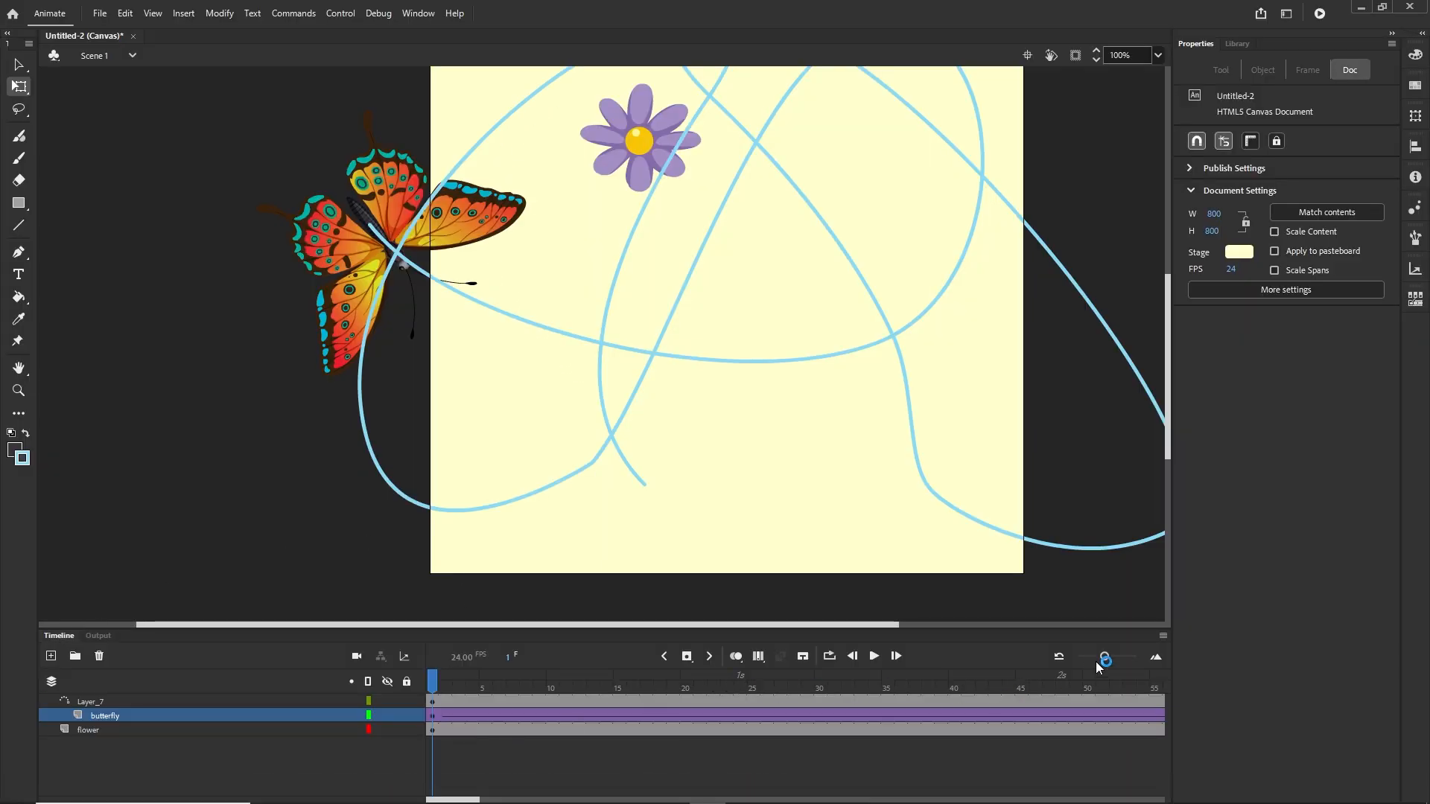
# Stretch the animation by moving the last frames of all three layers from frame 200 to frame 300, and scrub back to check the motion.
pyautogui.moveTo(1105, 658)
pyautogui.mouseDown()
pyautogui.moveTo(1092, 659)
pyautogui.moveTo(1122, 658)
pyautogui.mouseUp()
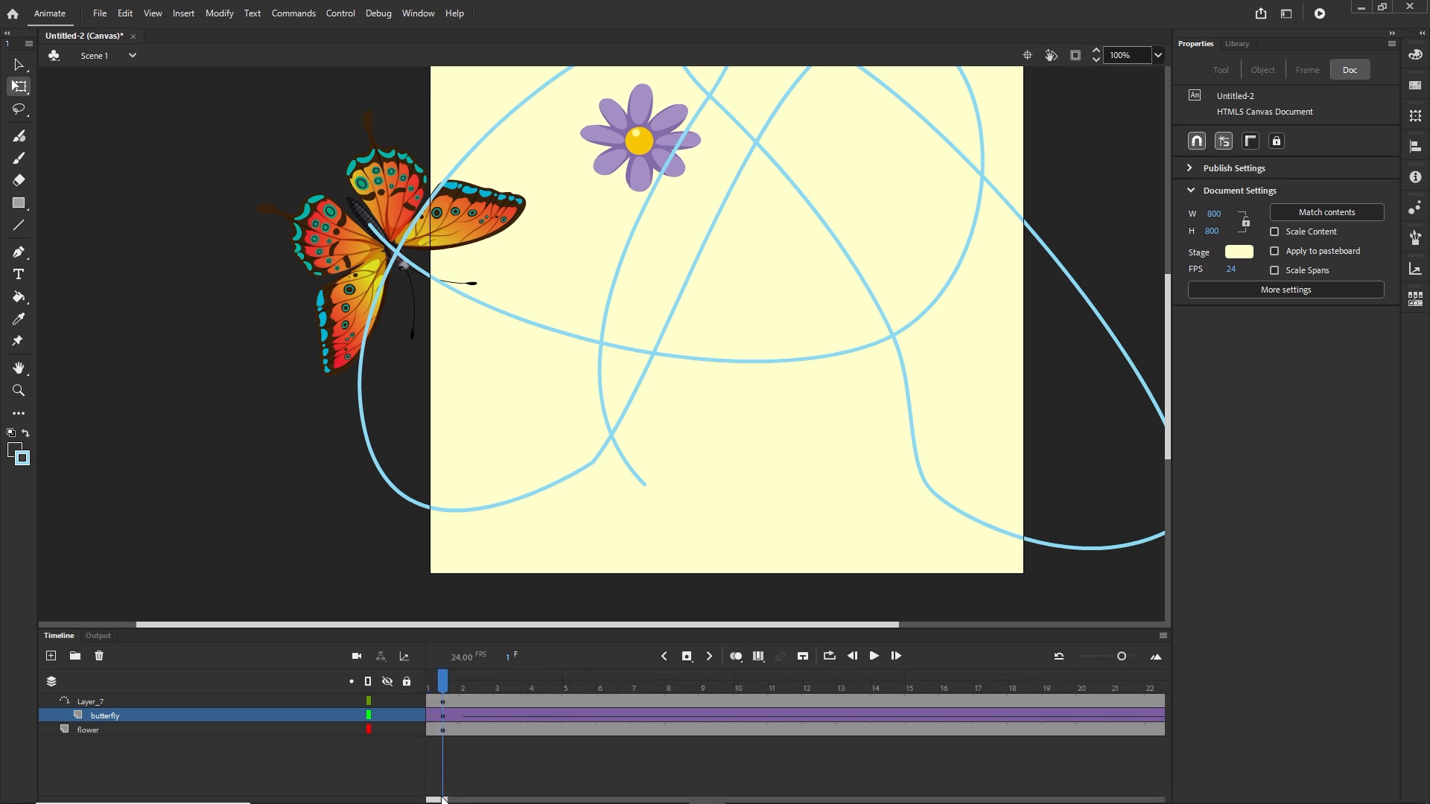
pyautogui.moveTo(442, 799); pyautogui.dragTo(642, 799)
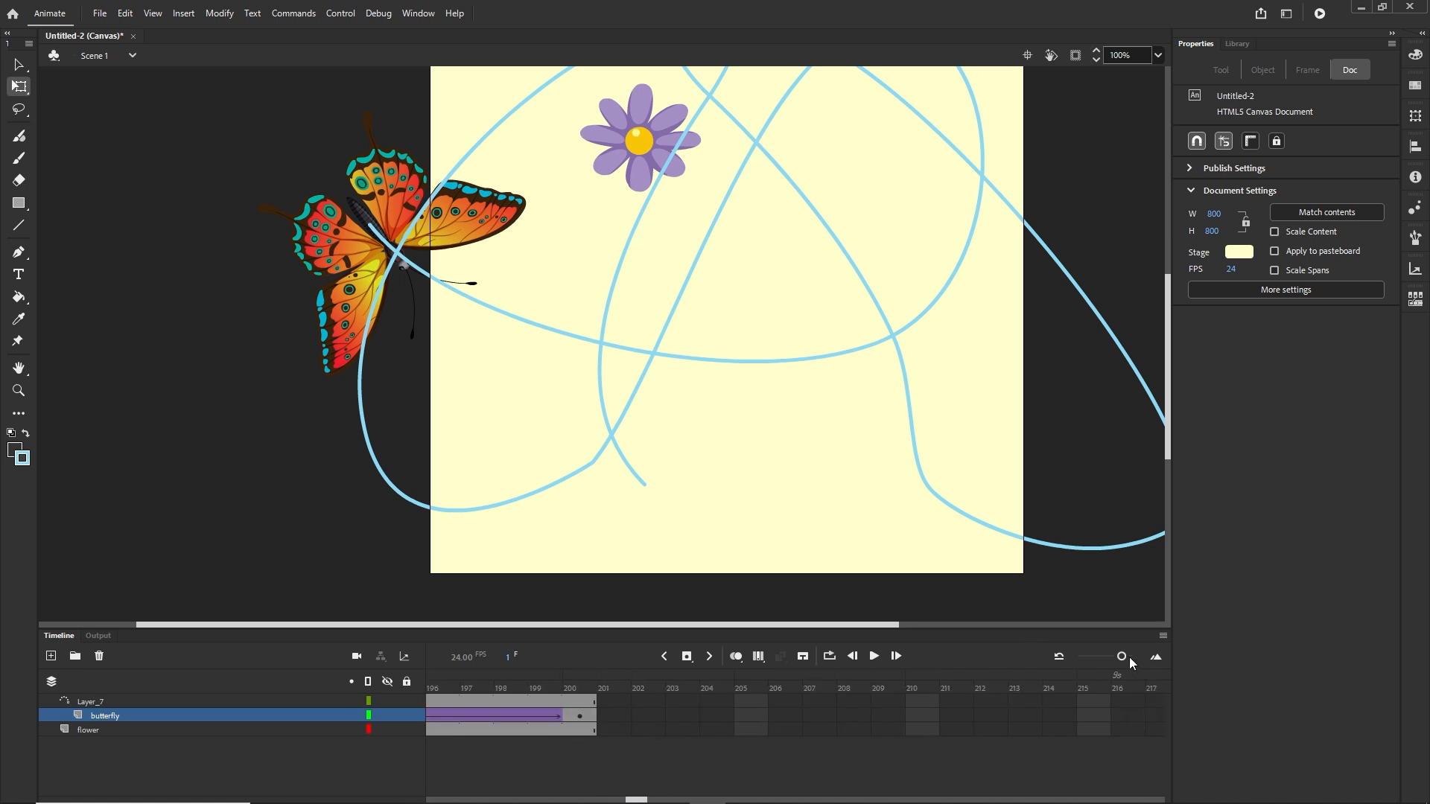
pyautogui.moveTo(1129, 657); pyautogui.dragTo(1090, 658)
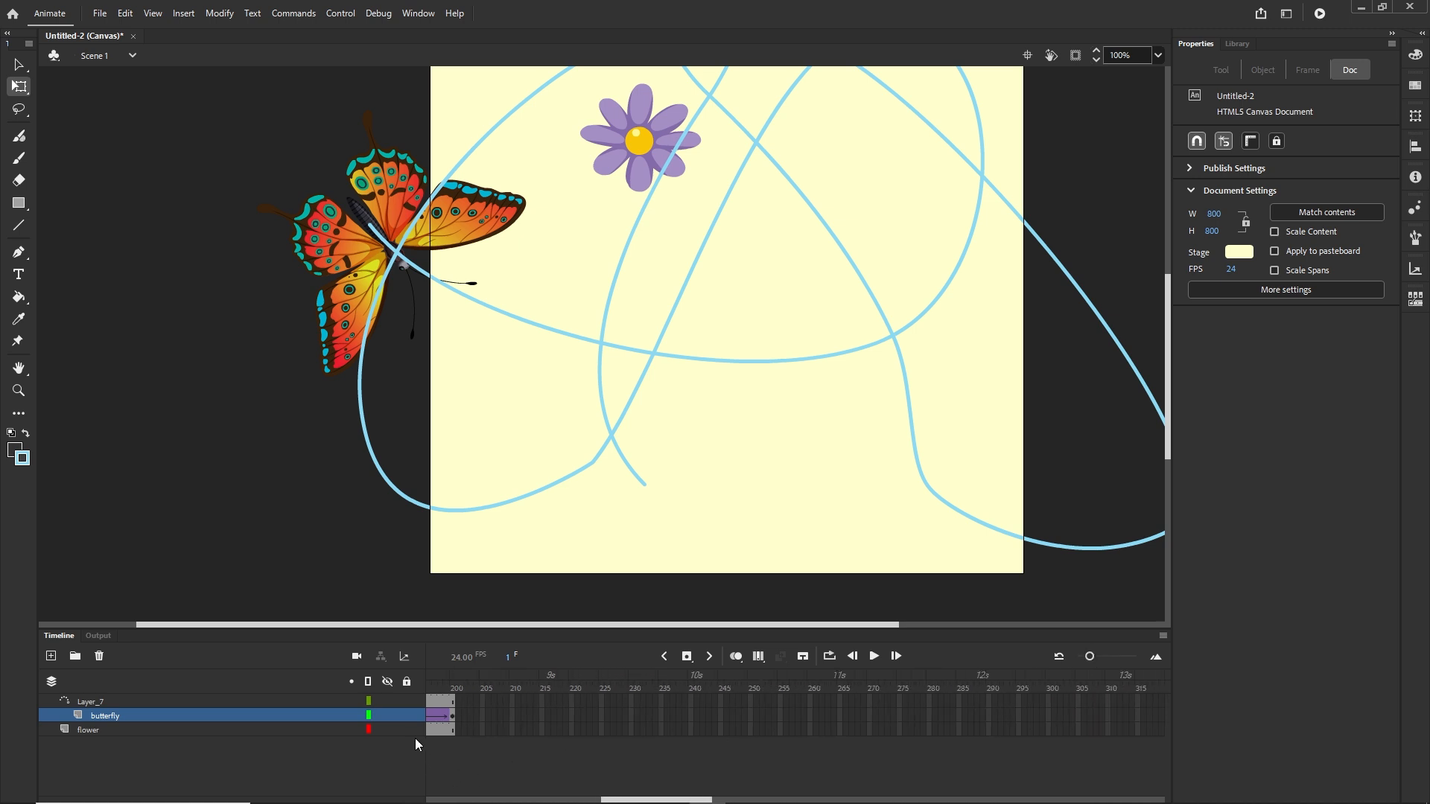
pyautogui.click(452, 733)
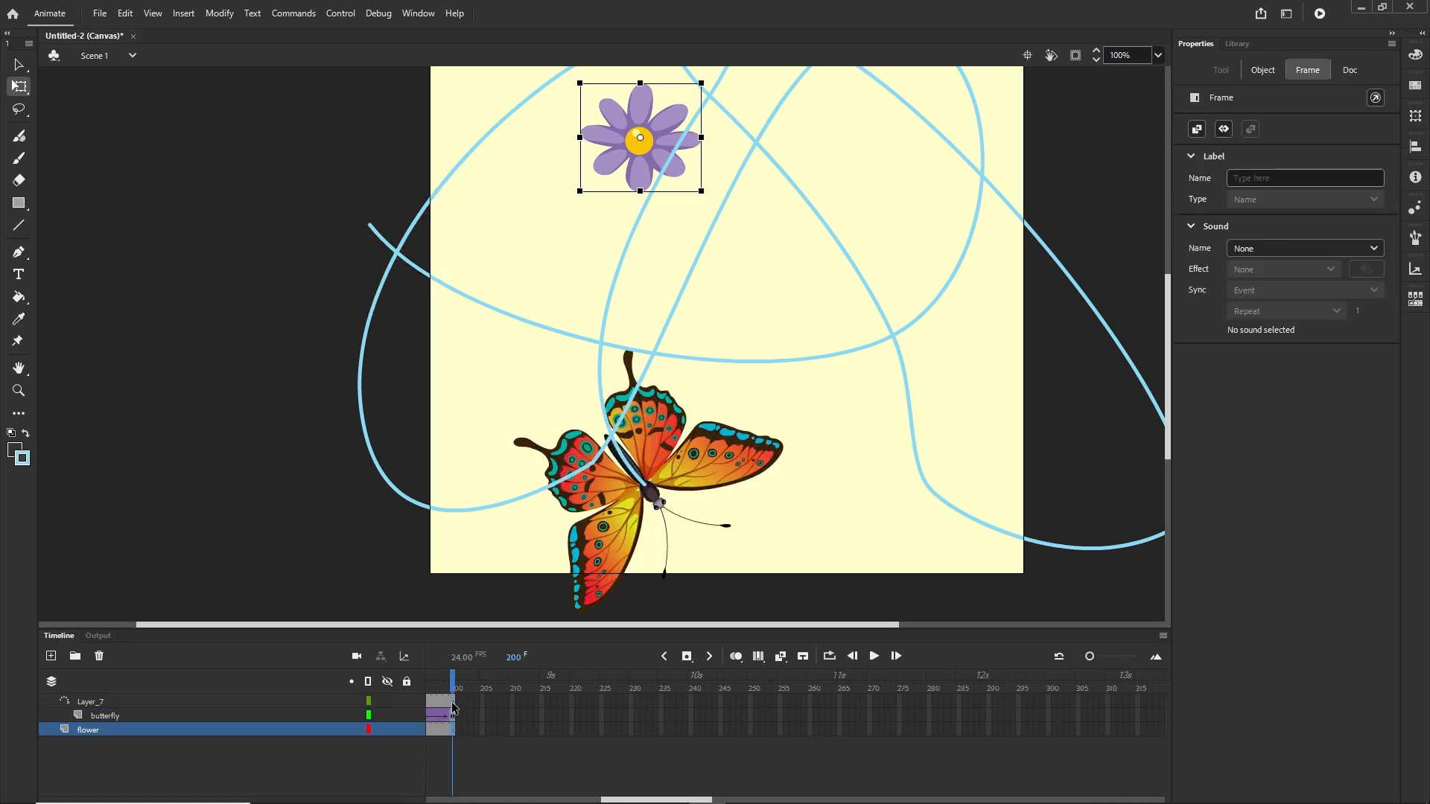
pyautogui.keyDown('shift'); pyautogui.click(452, 703); pyautogui.keyUp('shift')
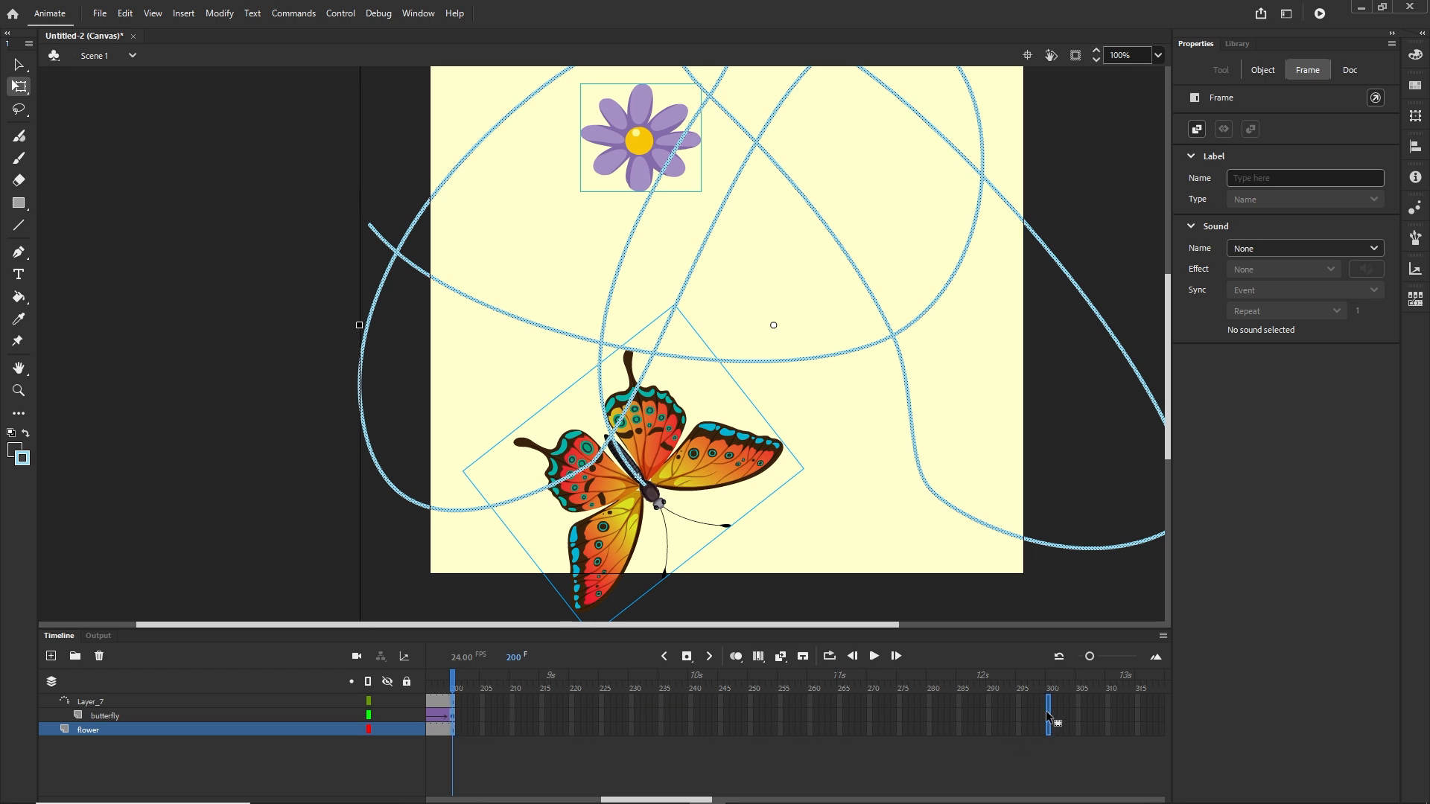
pyautogui.moveTo(1048, 711); pyautogui.dragTo(1047, 711)
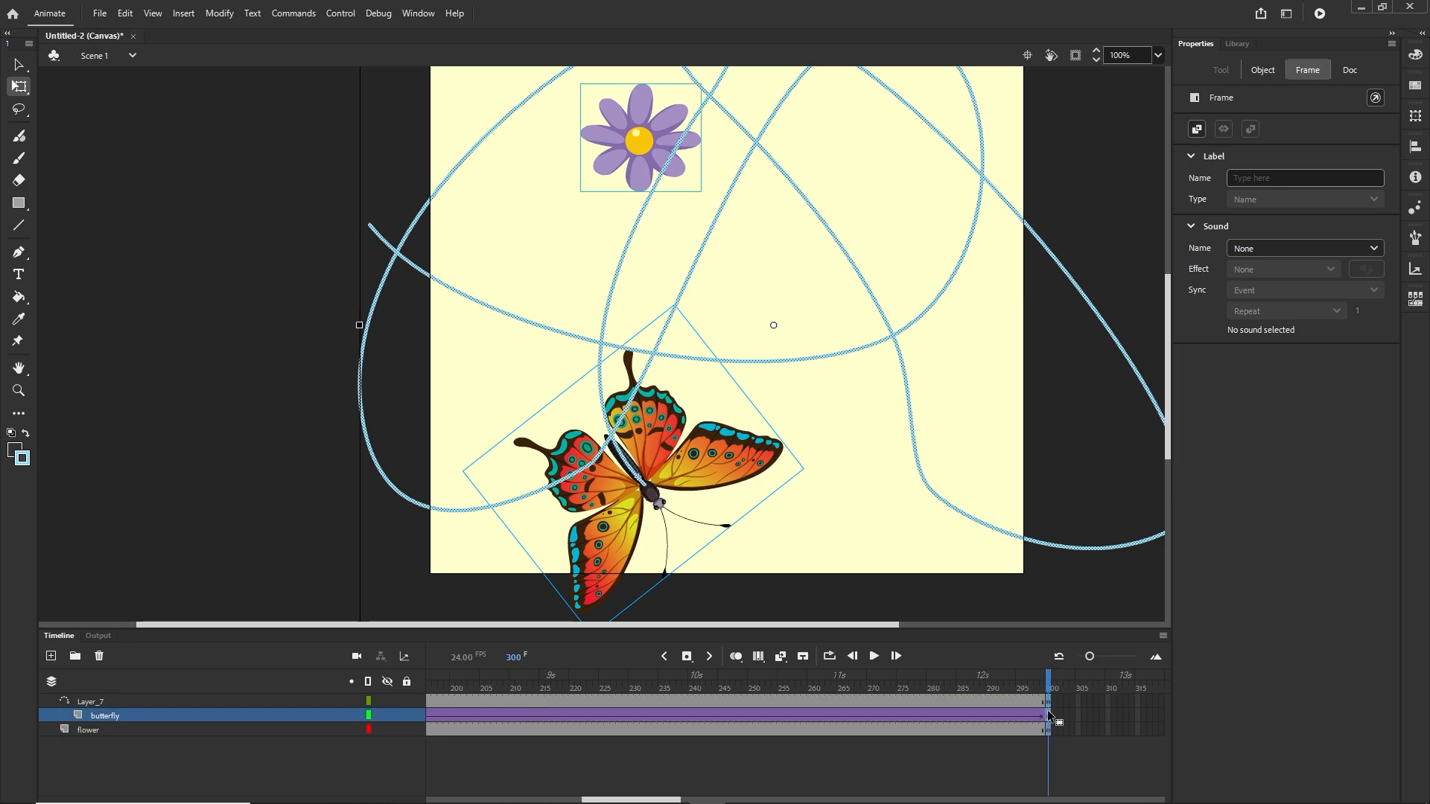
pyautogui.click(1007, 749)
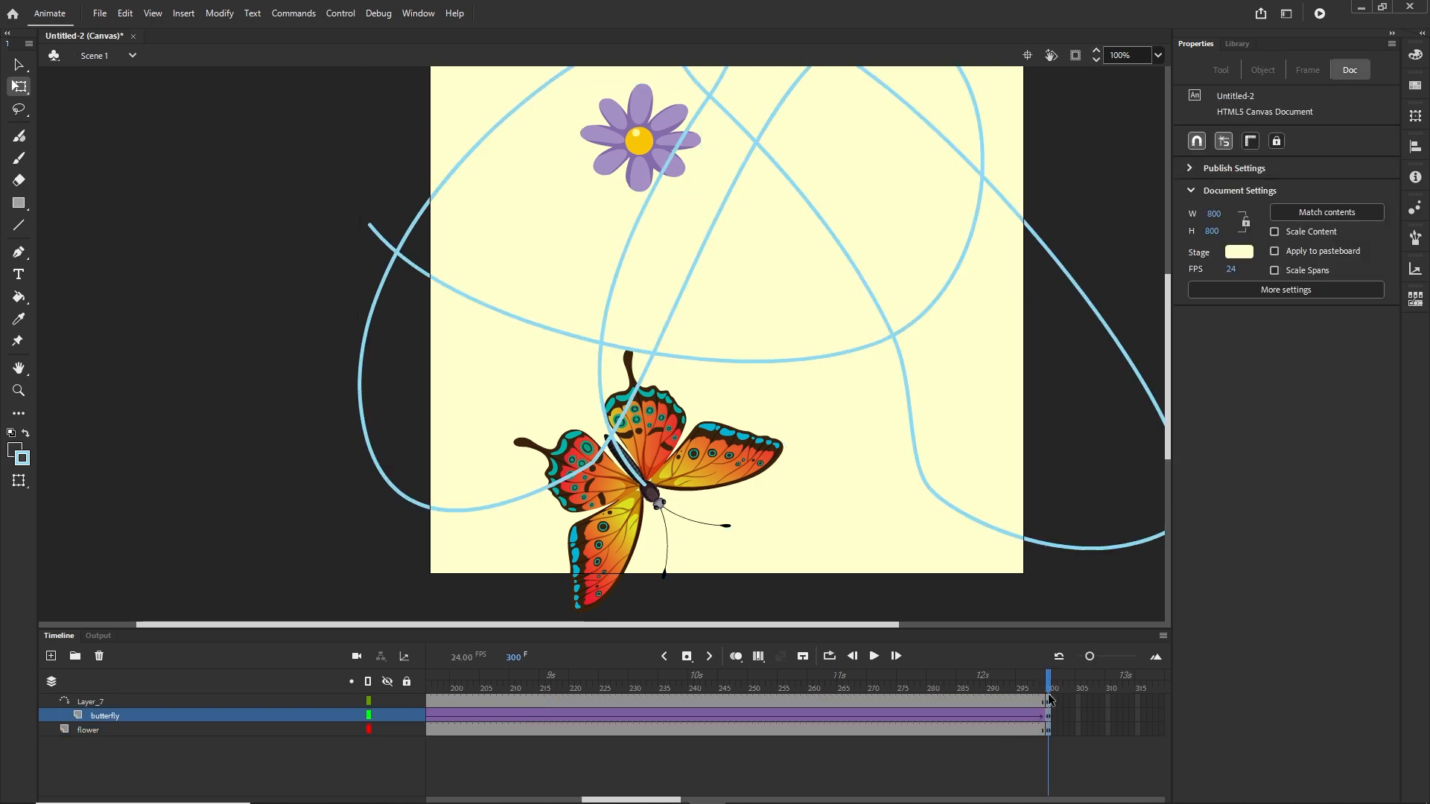
pyautogui.moveTo(1048, 684); pyautogui.dragTo(941, 687)
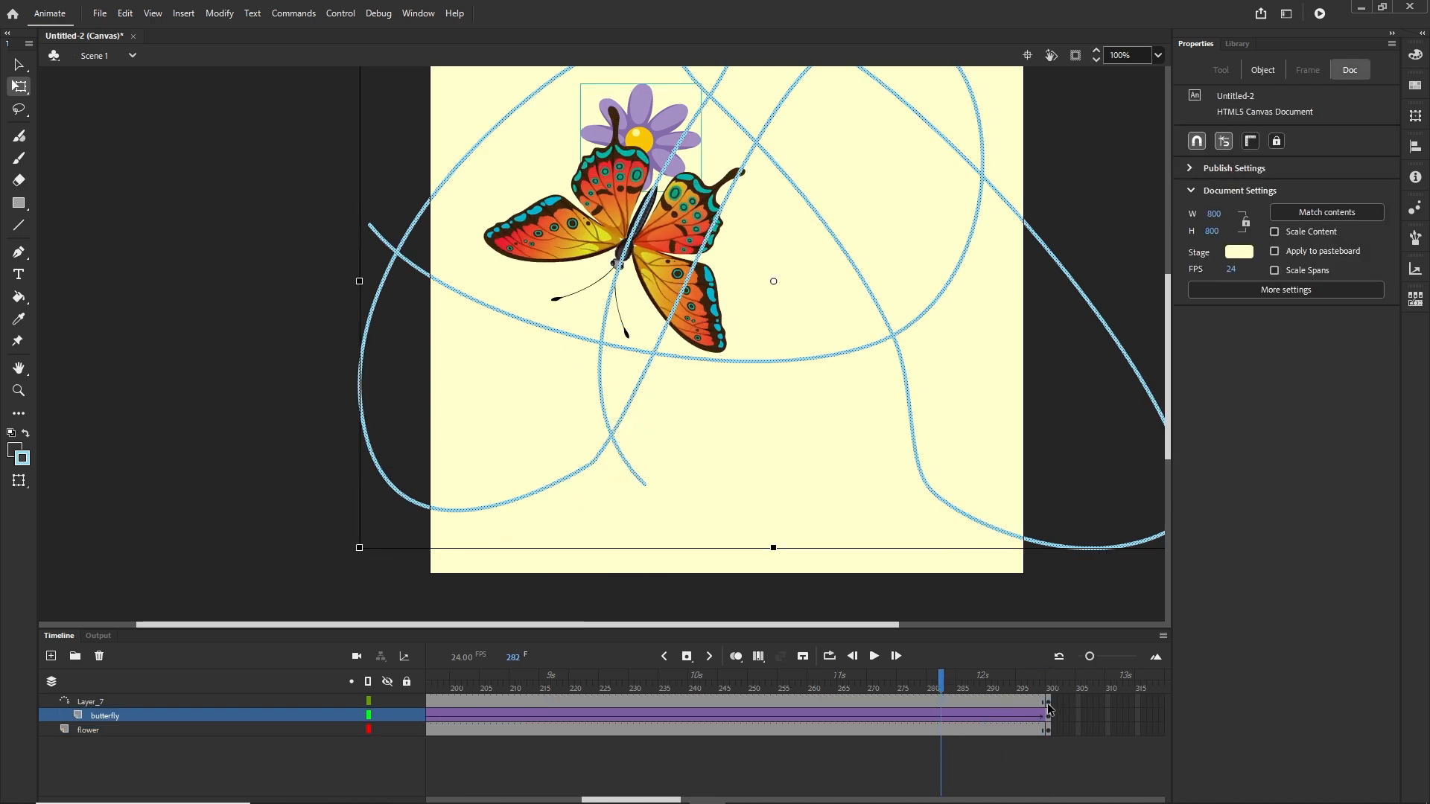
# Clear the end keyframes at frame 300 on the guide layer and the flower layer, and deselect.
pyautogui.click(1047, 704)
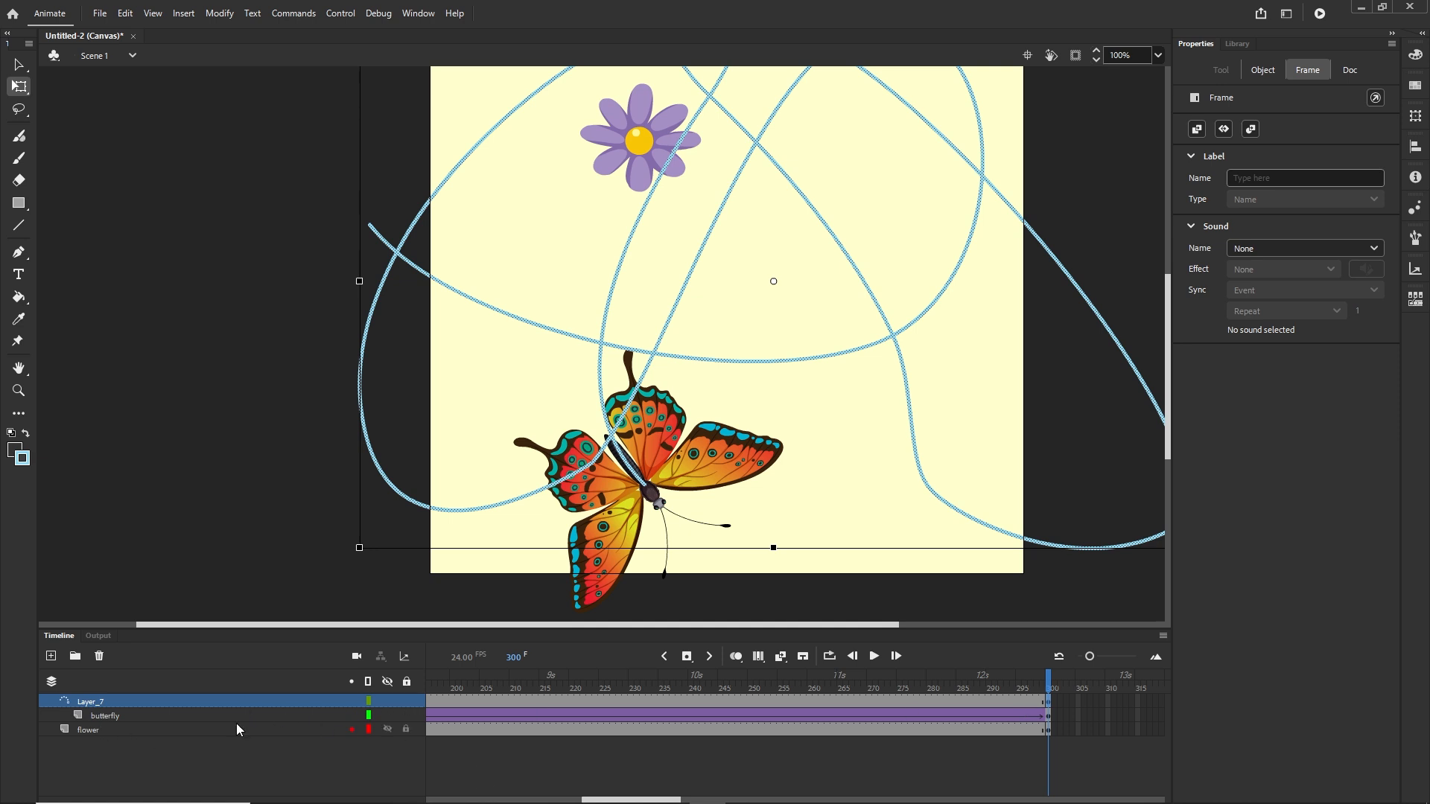
pyautogui.click(1058, 745)
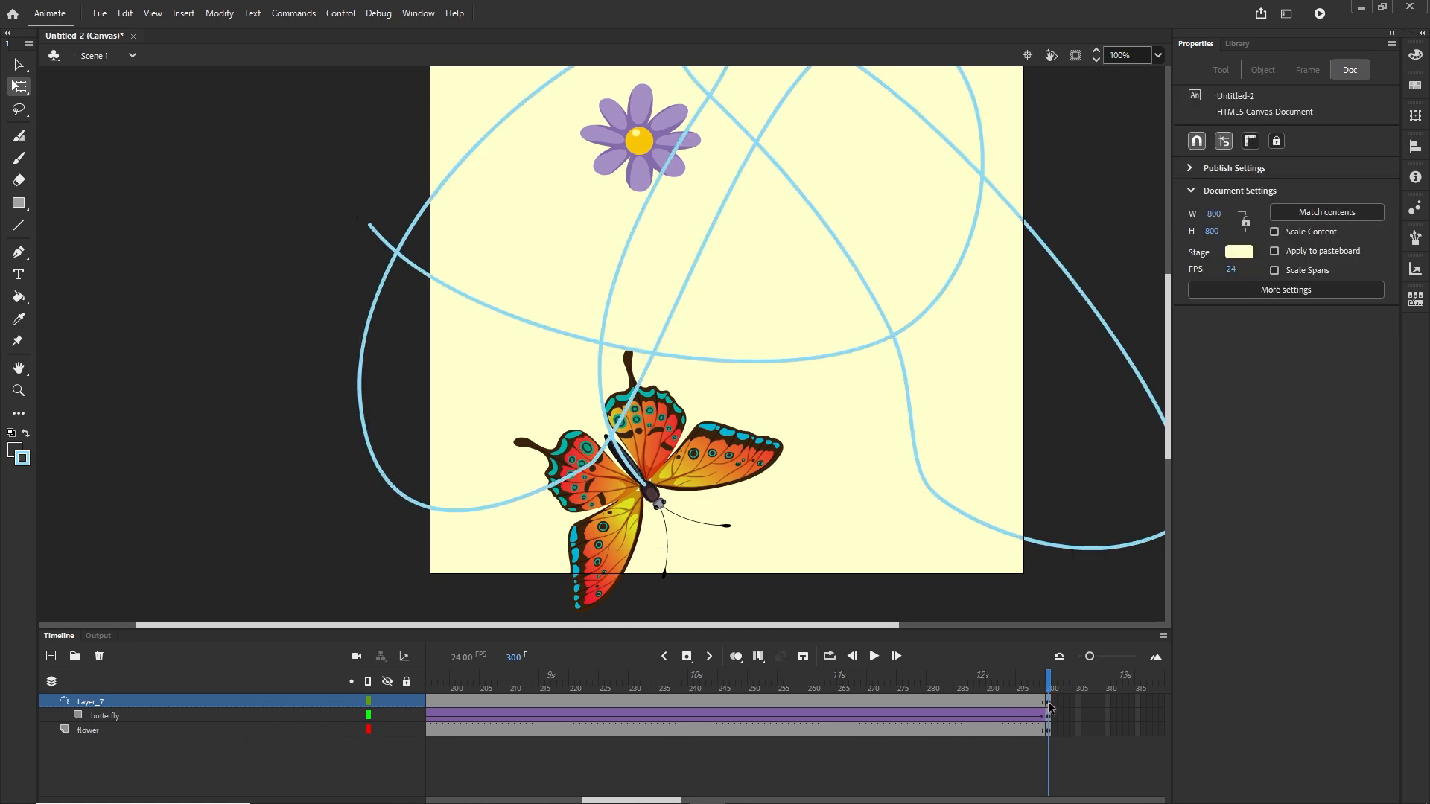
pyautogui.click(1048, 703)
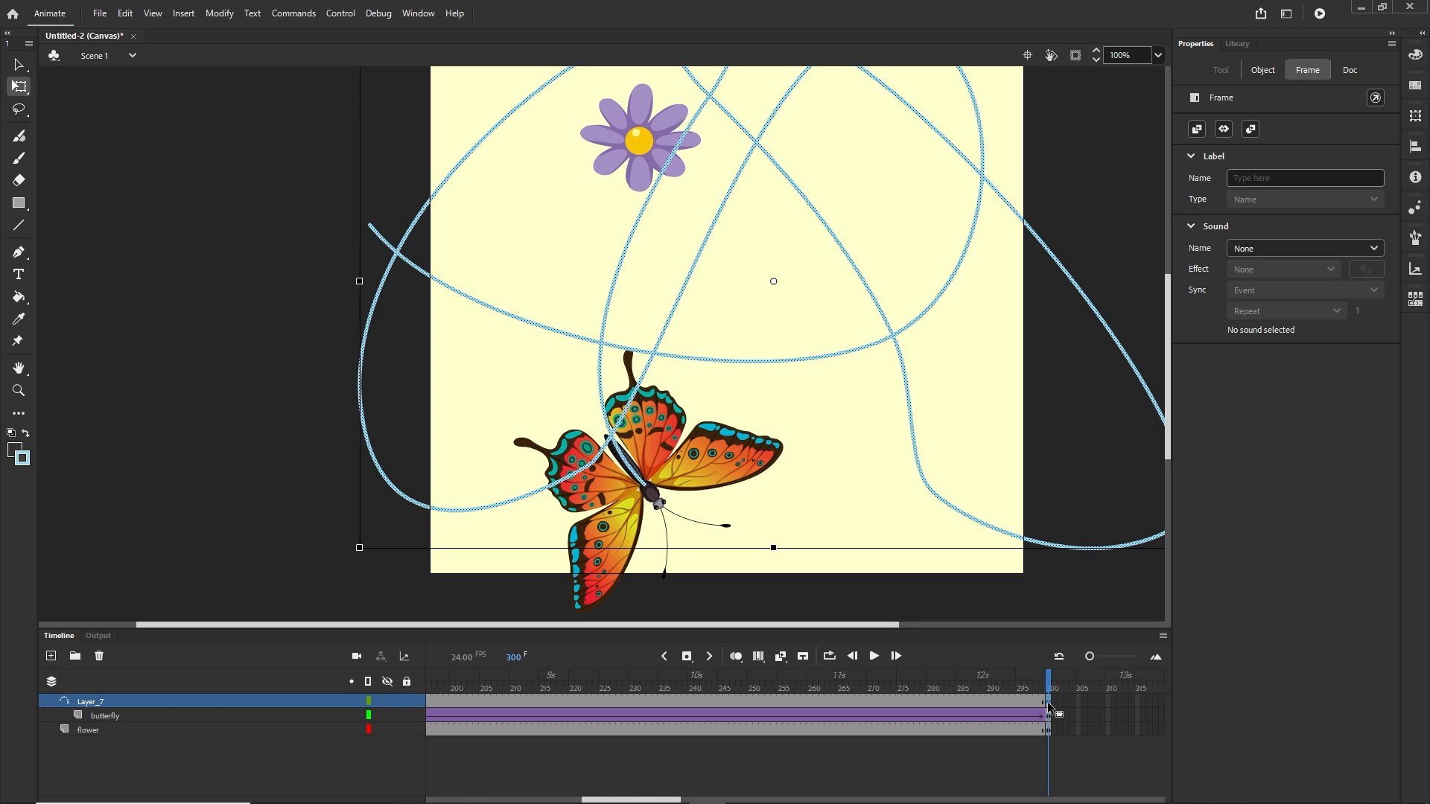
pyautogui.hotkey('shift', 'F6')
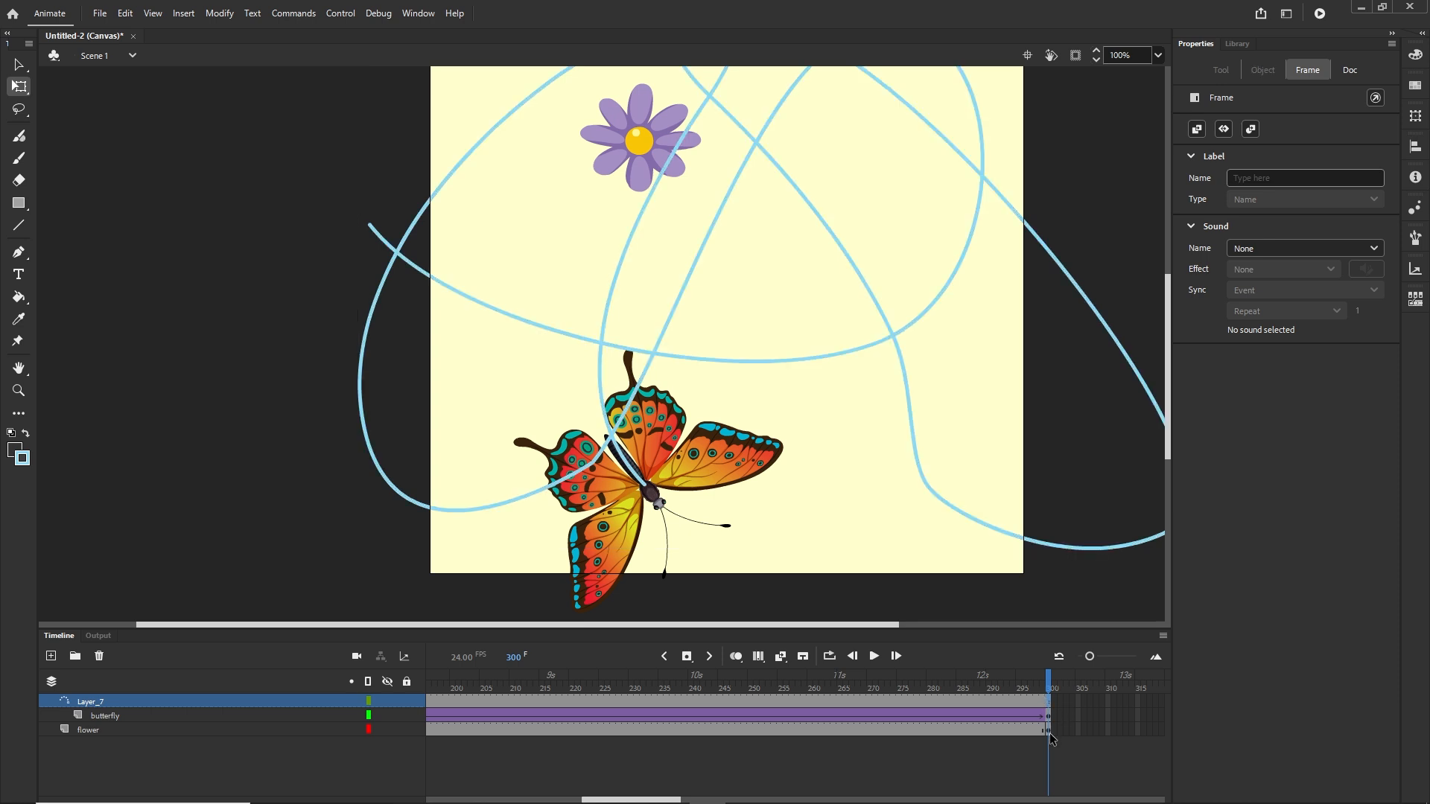
pyautogui.click(1048, 732)
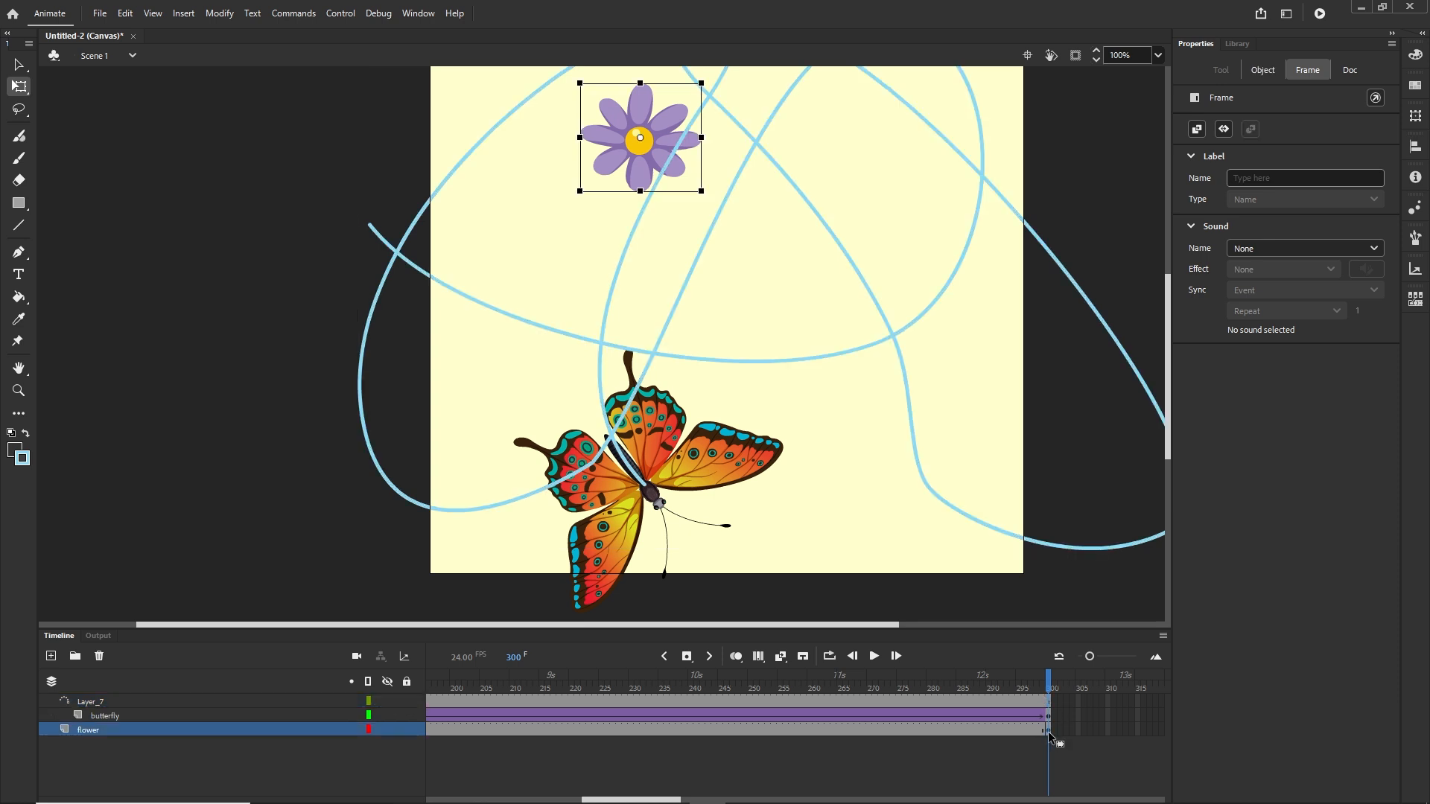
pyautogui.hotkey('shift', 'F6')
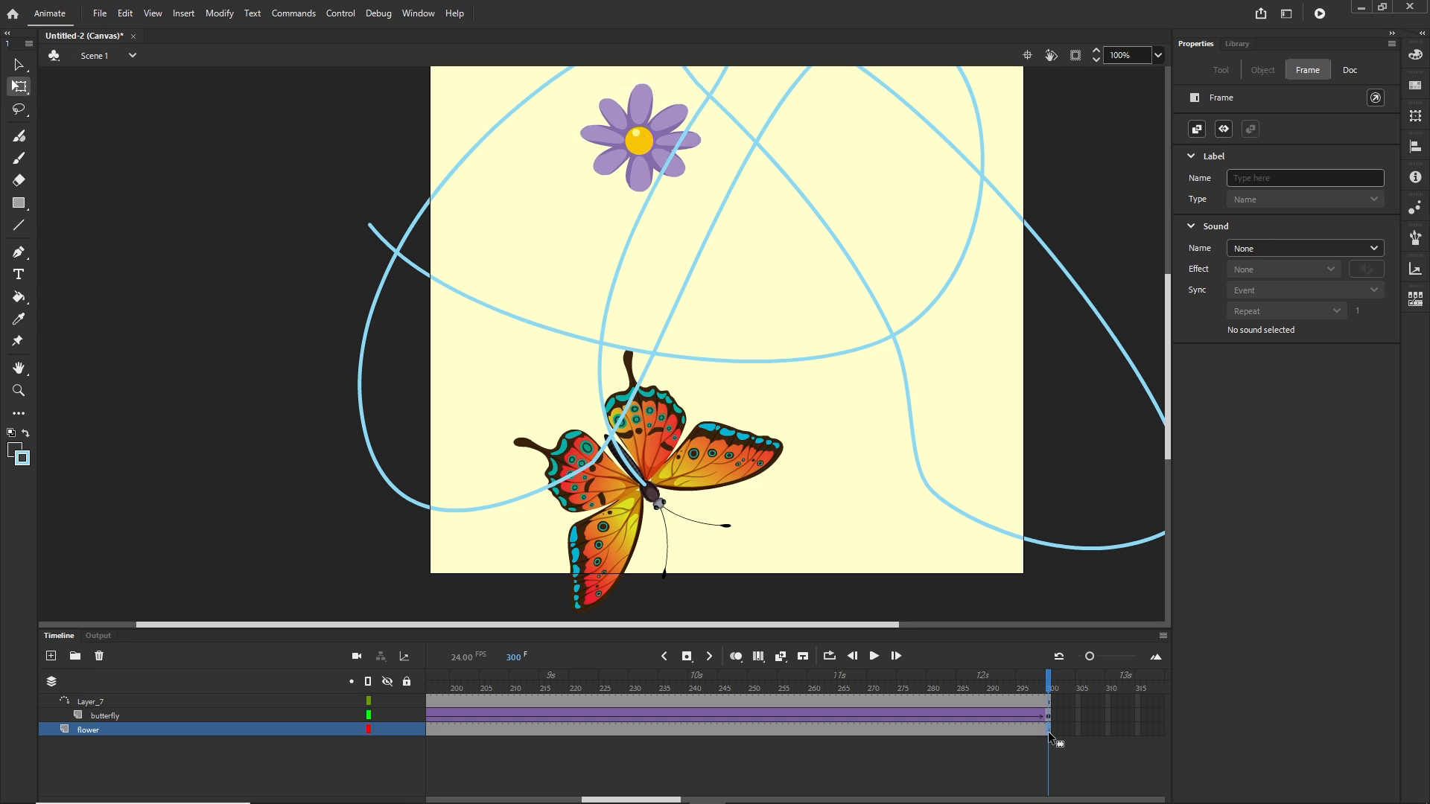
pyautogui.click(922, 755)
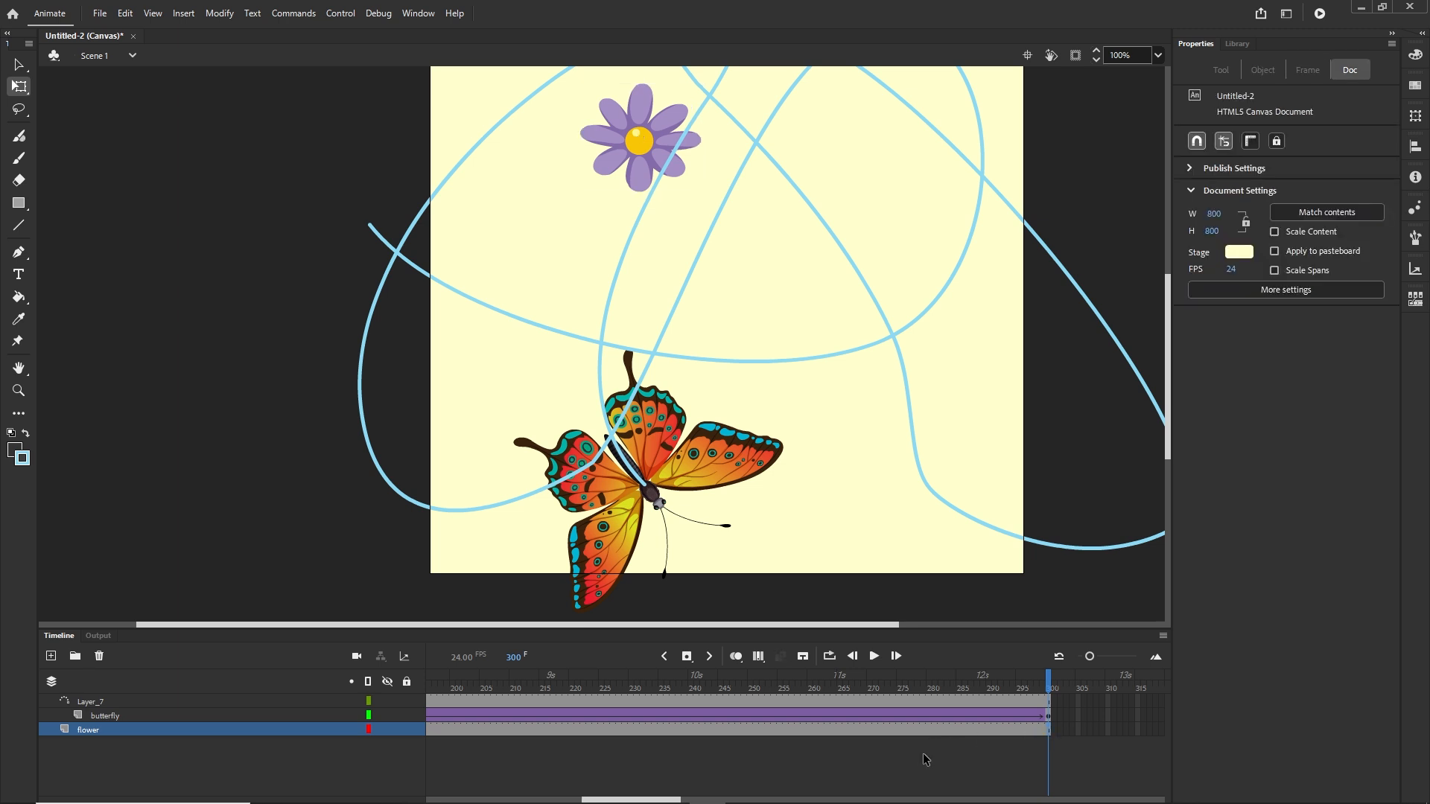
# Test the animation in the browser, return to the timeline in Animate, and scrub back to frame 1.
pyautogui.hotkey('ctrl', 'Return')
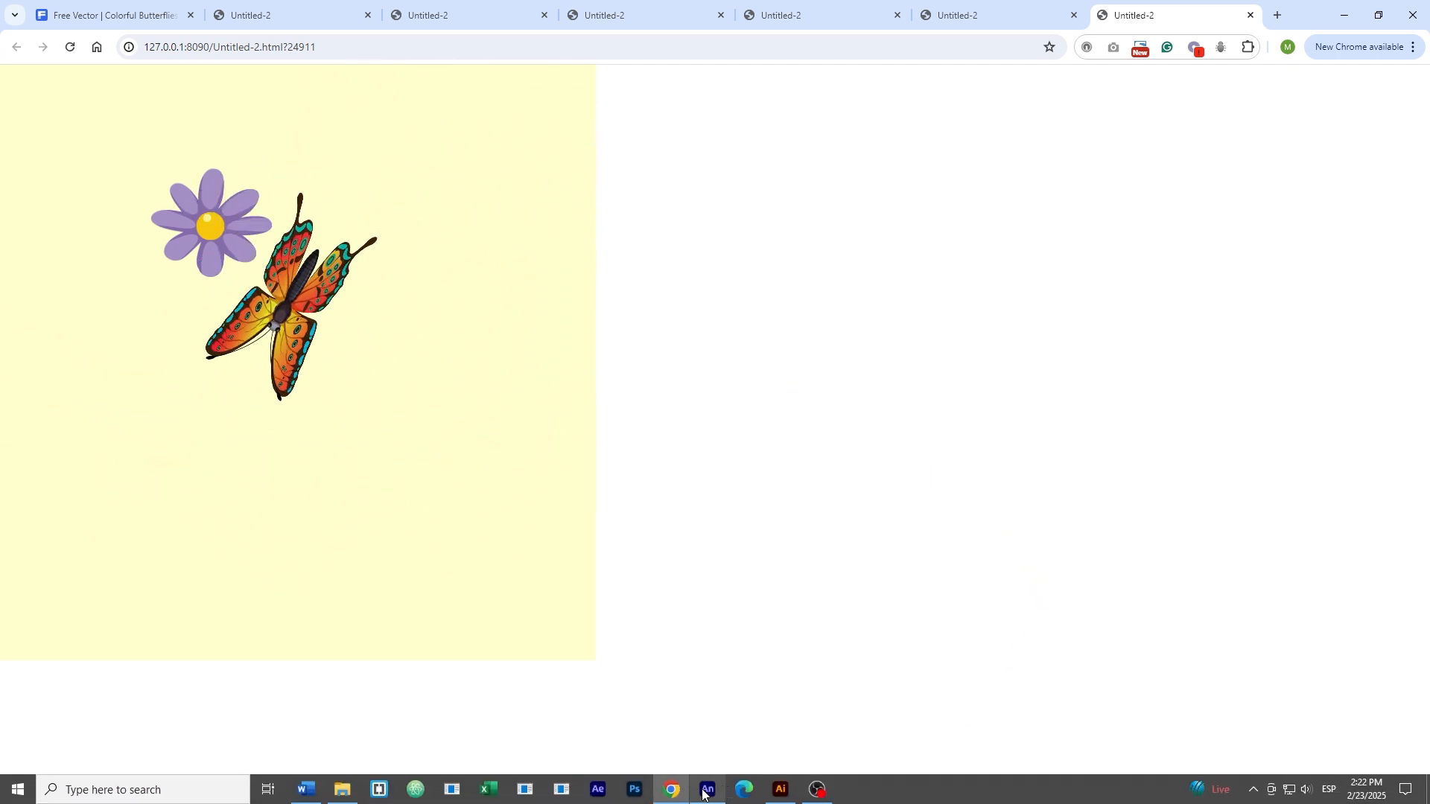
pyautogui.click(706, 791)
pyautogui.click(59, 635)
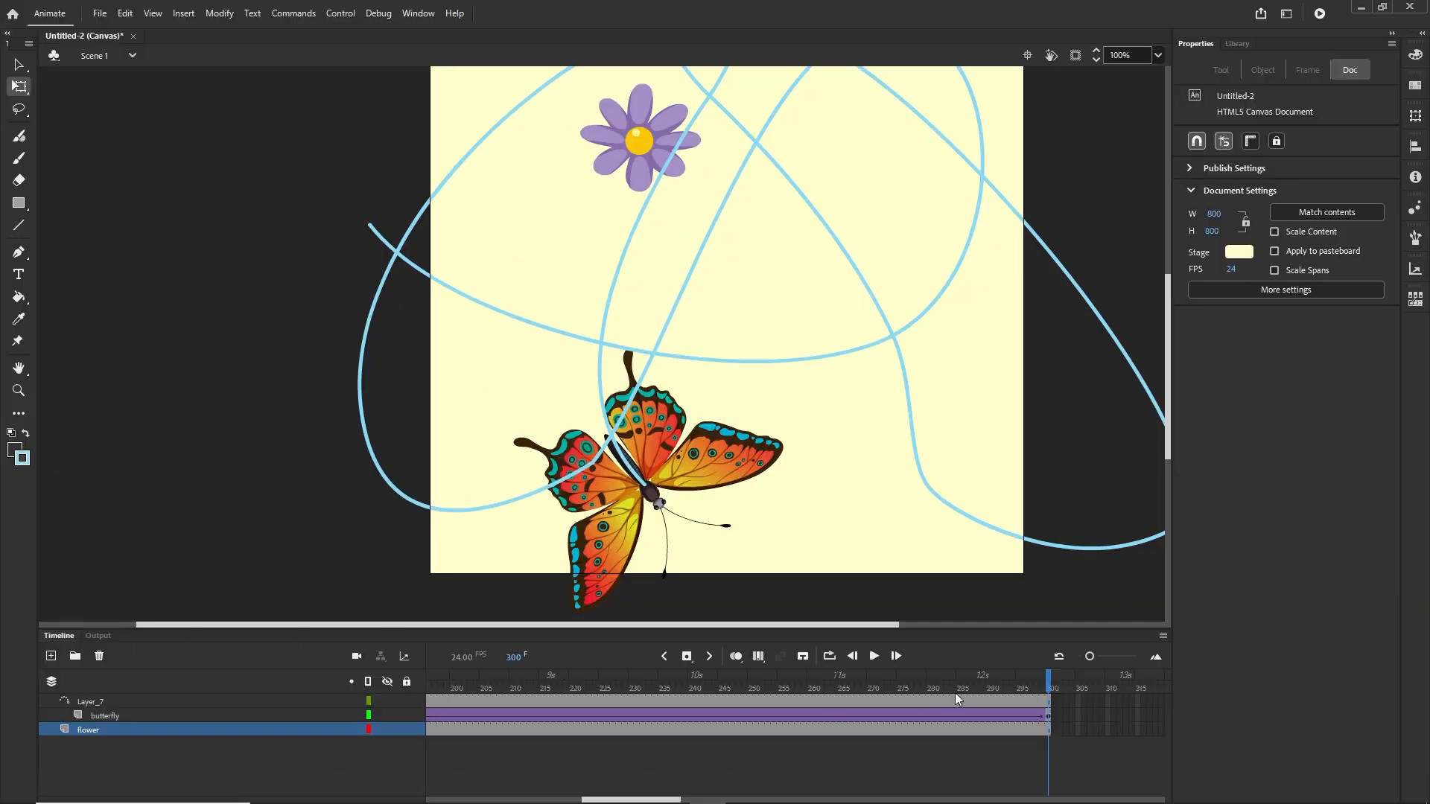
pyautogui.moveTo(1041, 677); pyautogui.dragTo(247, 663)
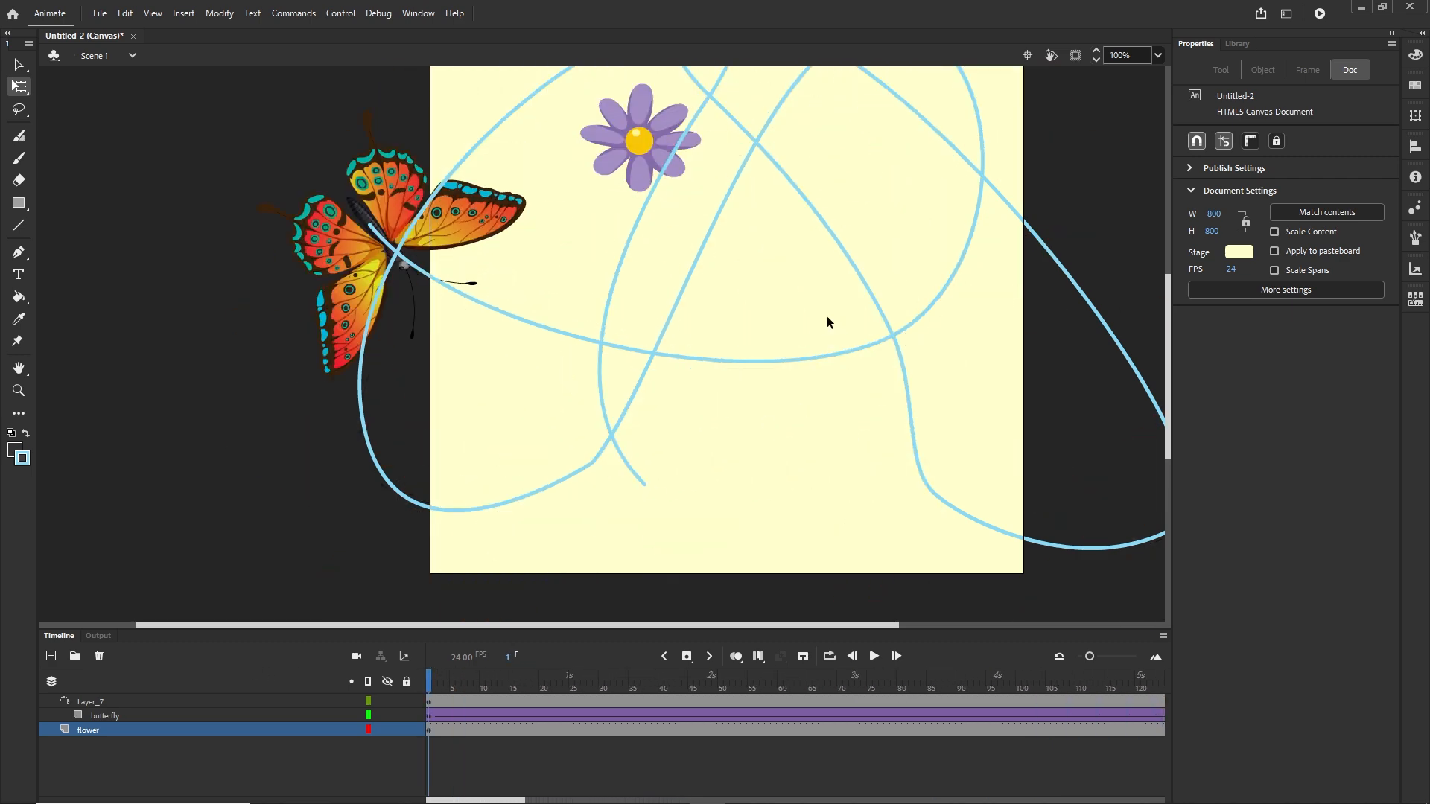
# Convert the flower to a Movie Clip symbol and enlarge it to about 219 x 196.
pyautogui.click(648, 165)
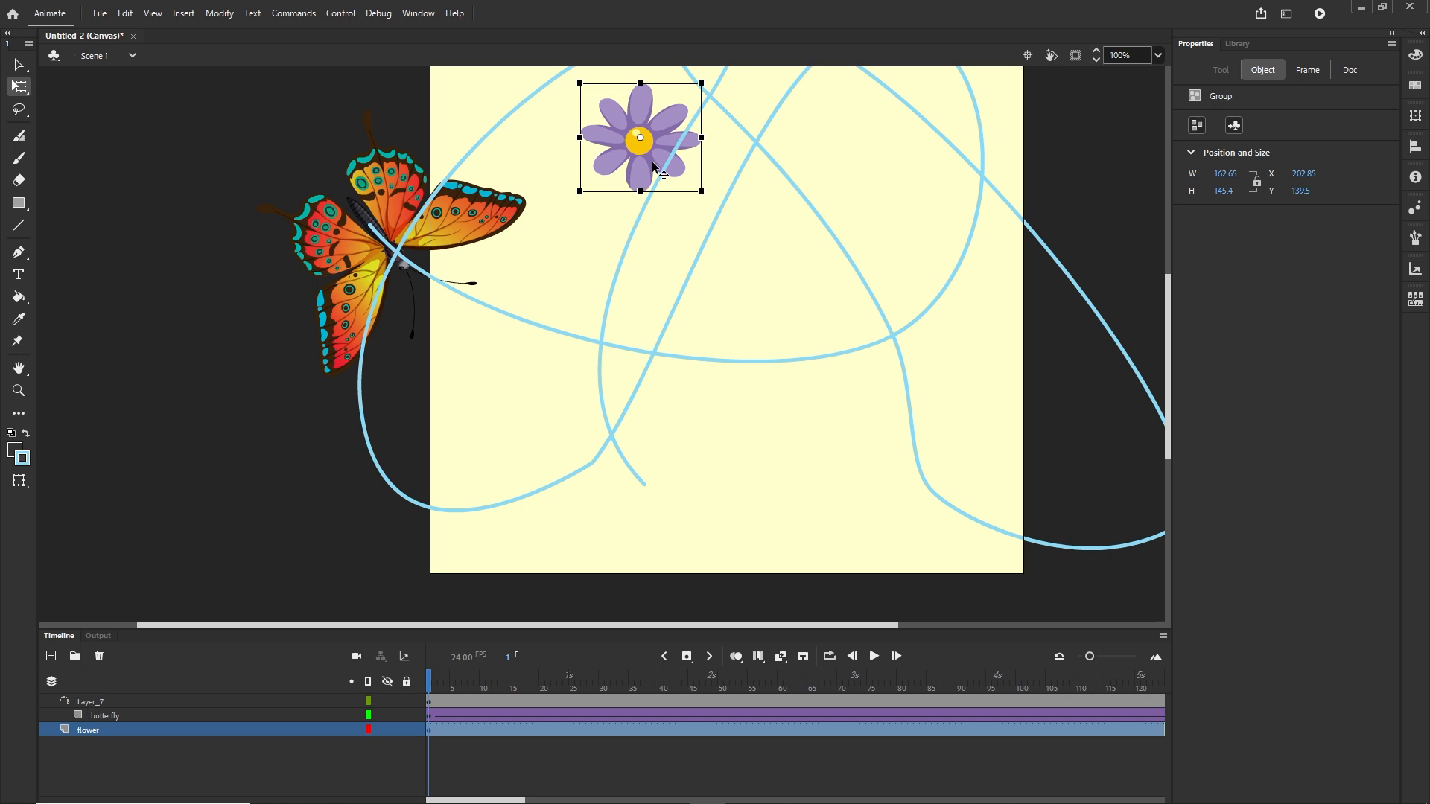
pyautogui.press('F8')
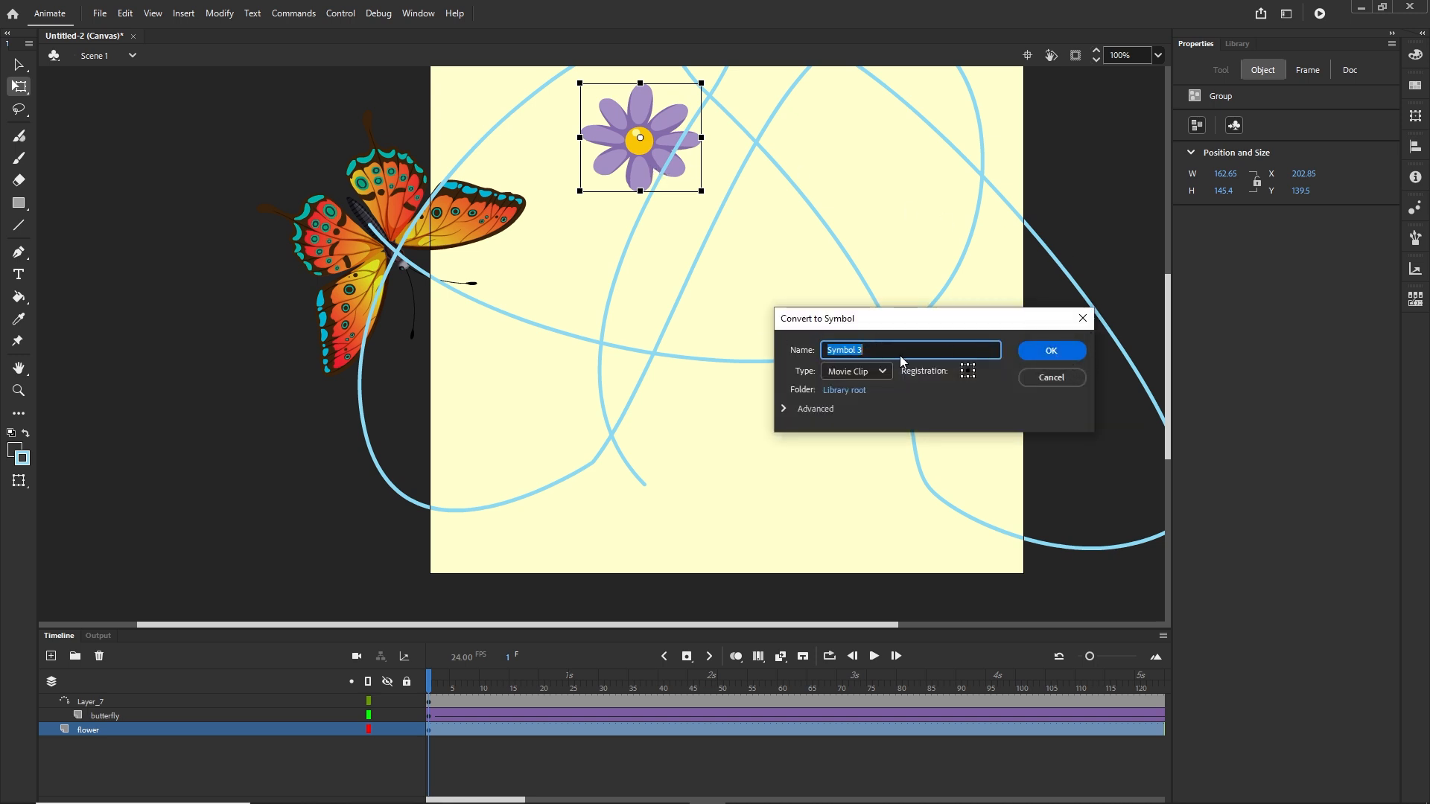
pyautogui.click(1045, 352)
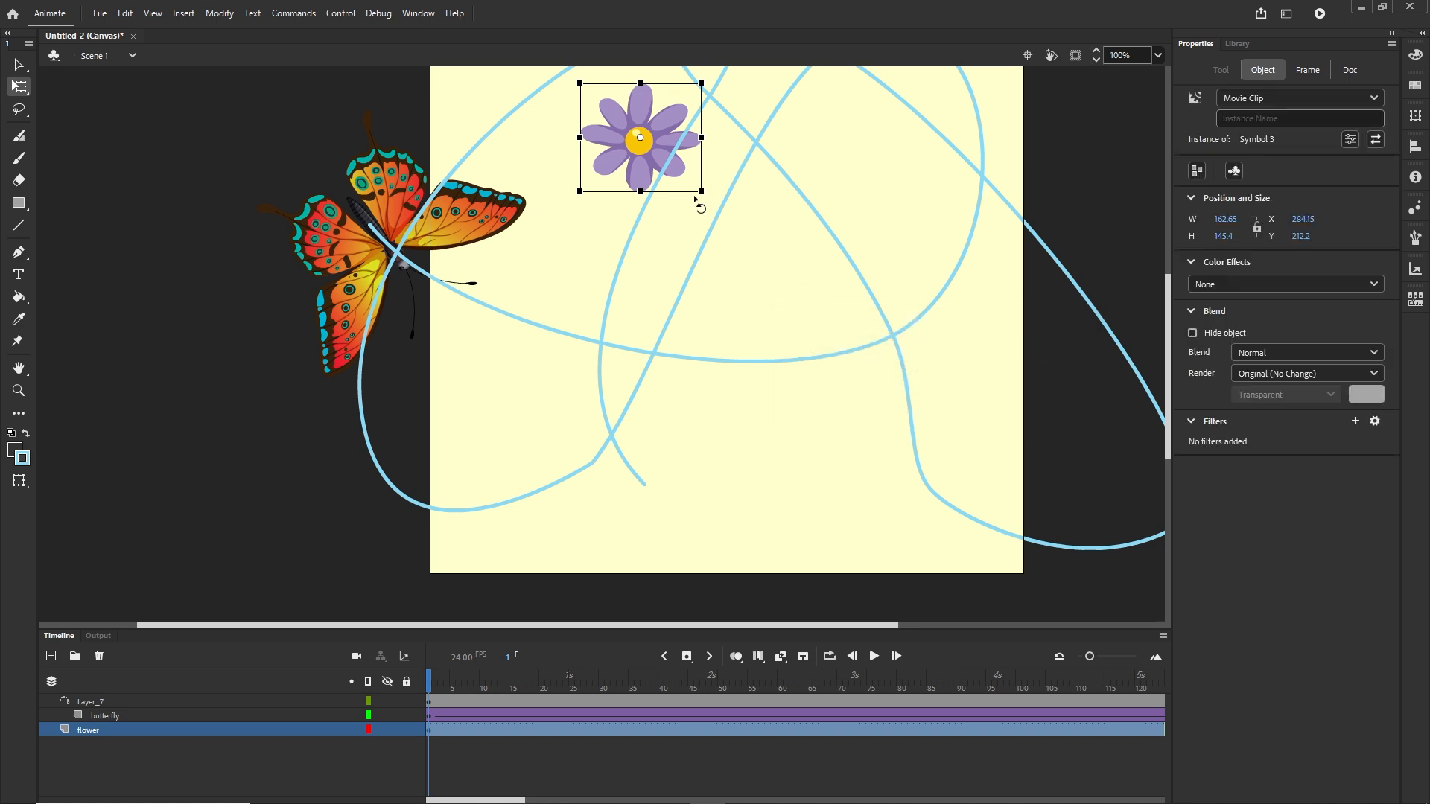
pyautogui.moveTo(701, 192); pyautogui.dragTo(726, 213)
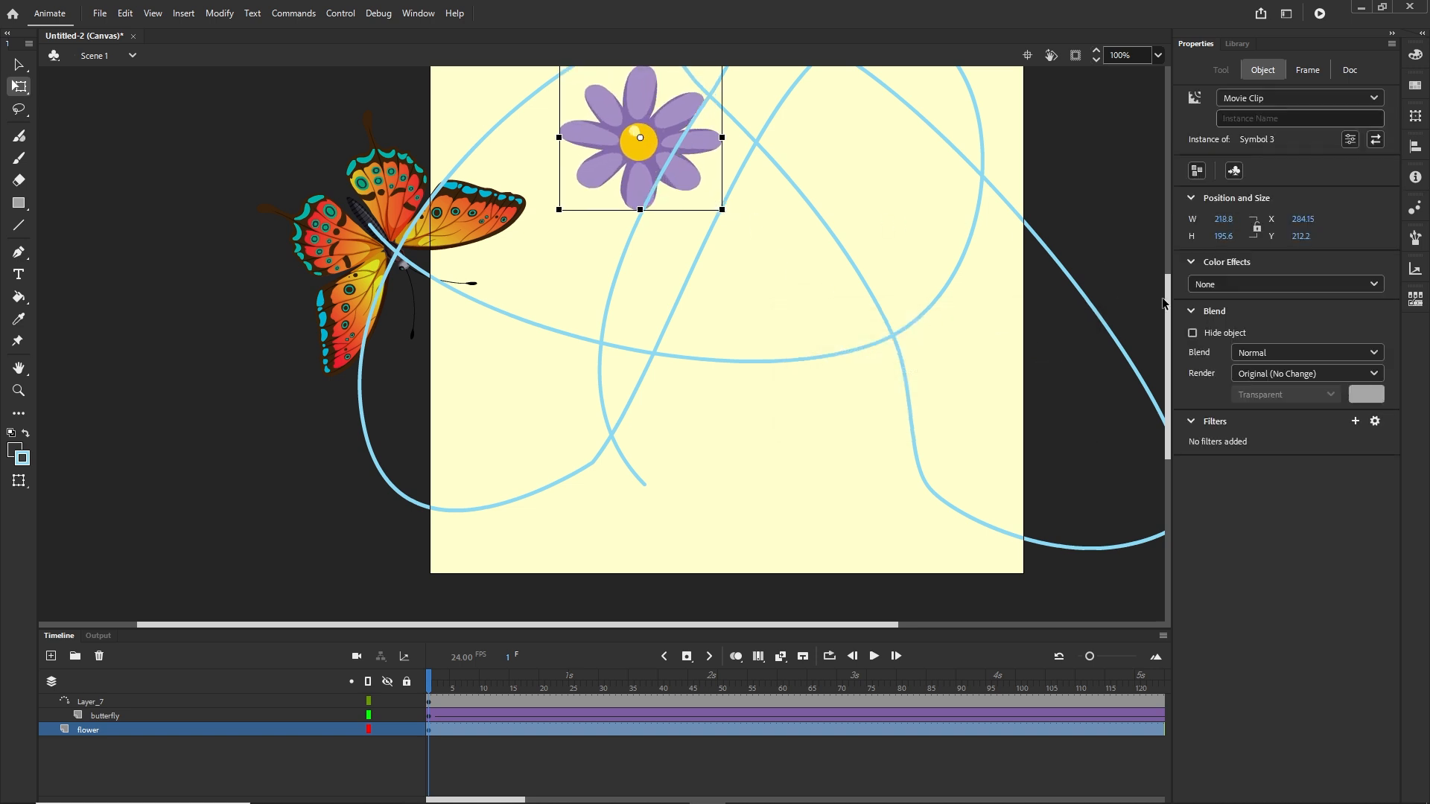
pyautogui.moveTo(1168, 300); pyautogui.dragTo(1169, 276)
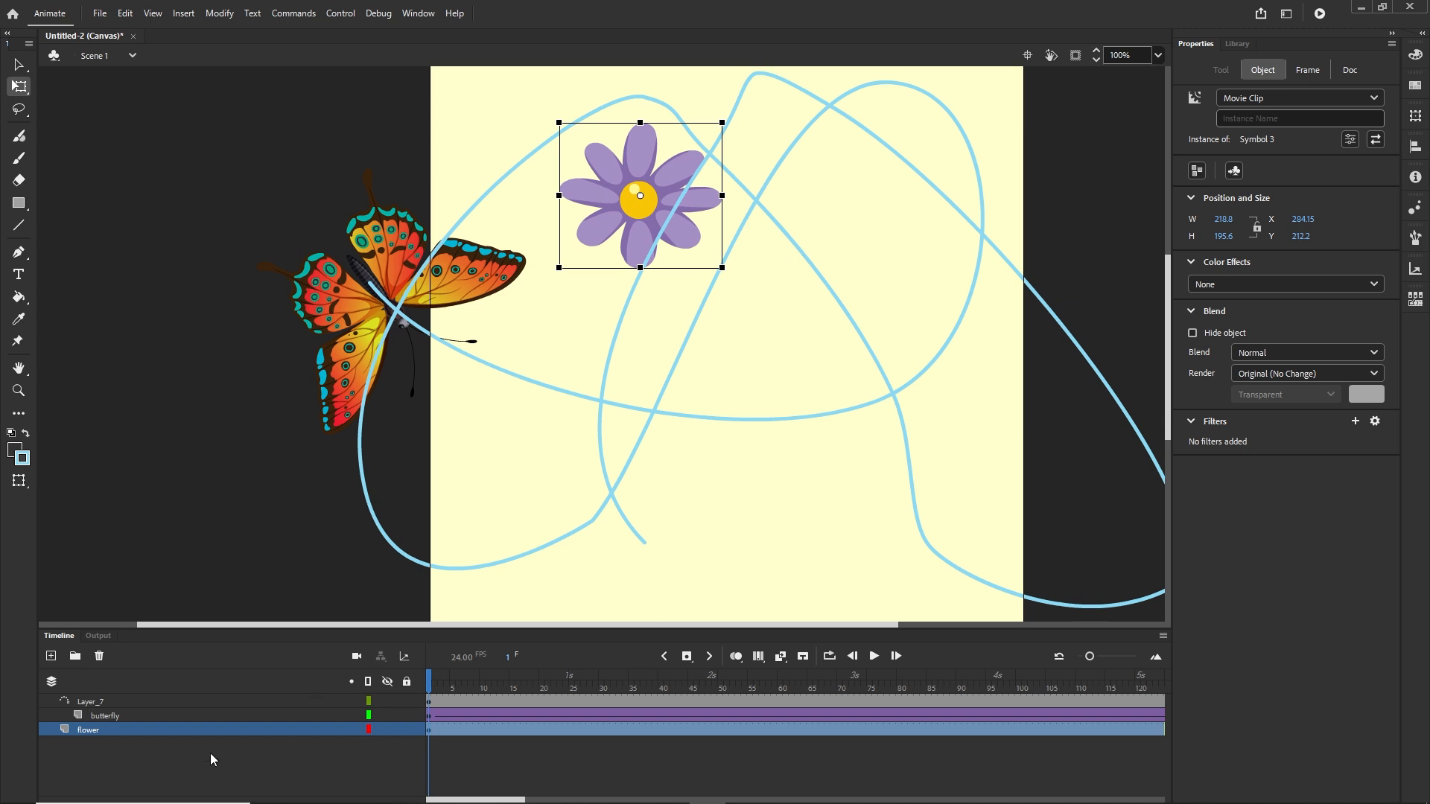
pyautogui.click(169, 757)
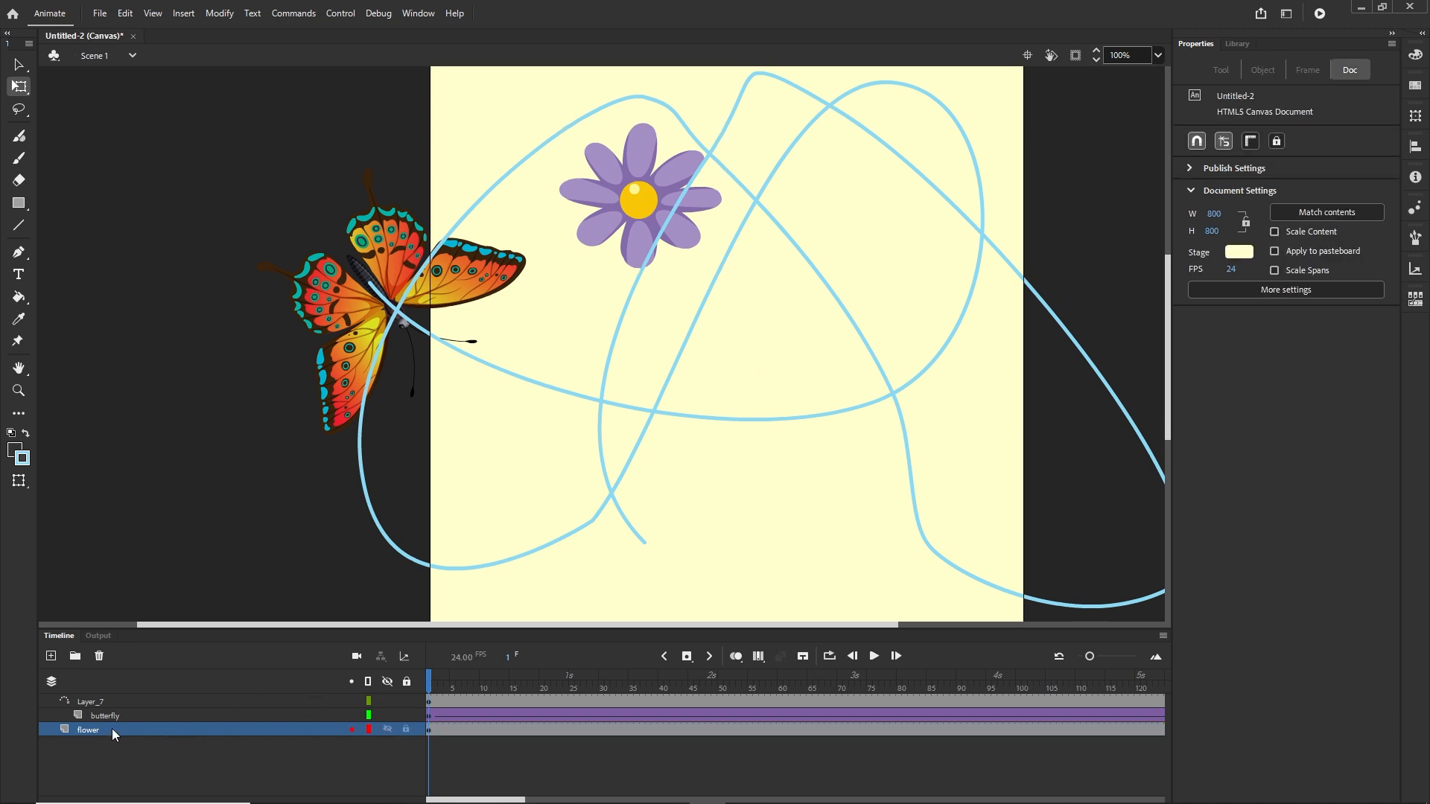
# Arrange three flower instances along the path: one right of the stage's centre, one at about X 450, Y 48, and one at about X 149, Y 680.
pyautogui.click(635, 213)
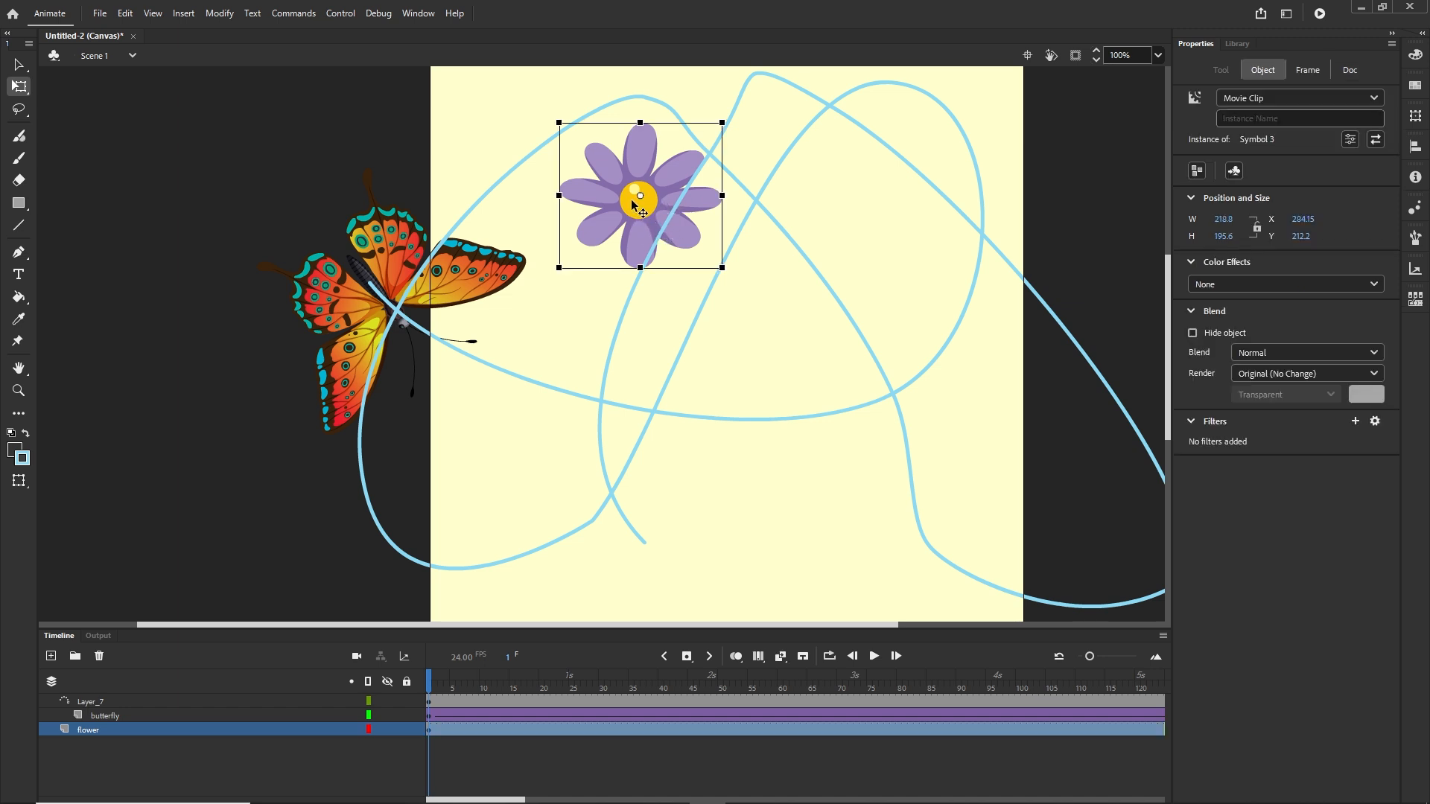
pyautogui.moveTo(639, 204); pyautogui.dragTo(761, 87)
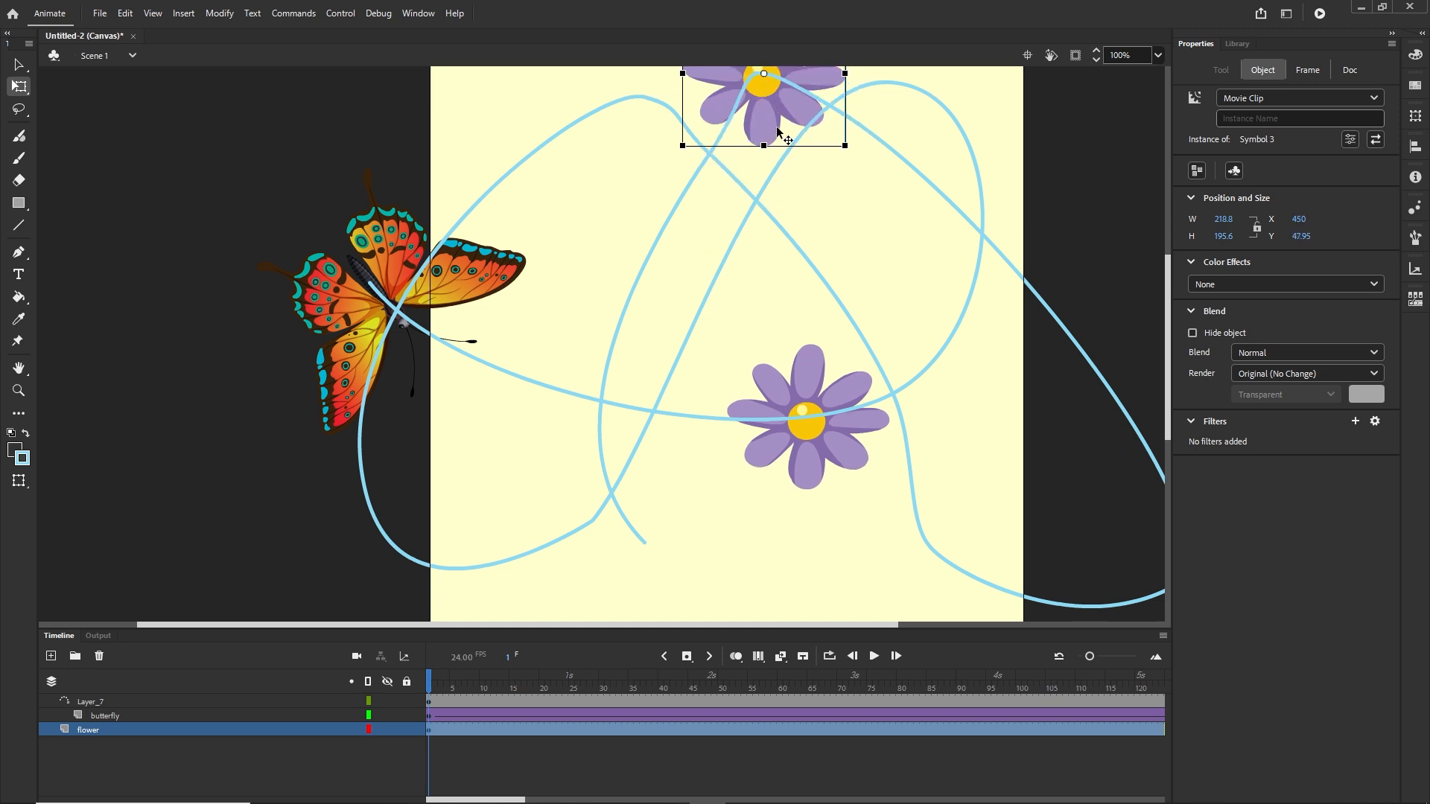
pyautogui.moveTo(767, 115); pyautogui.dragTo(540, 584)
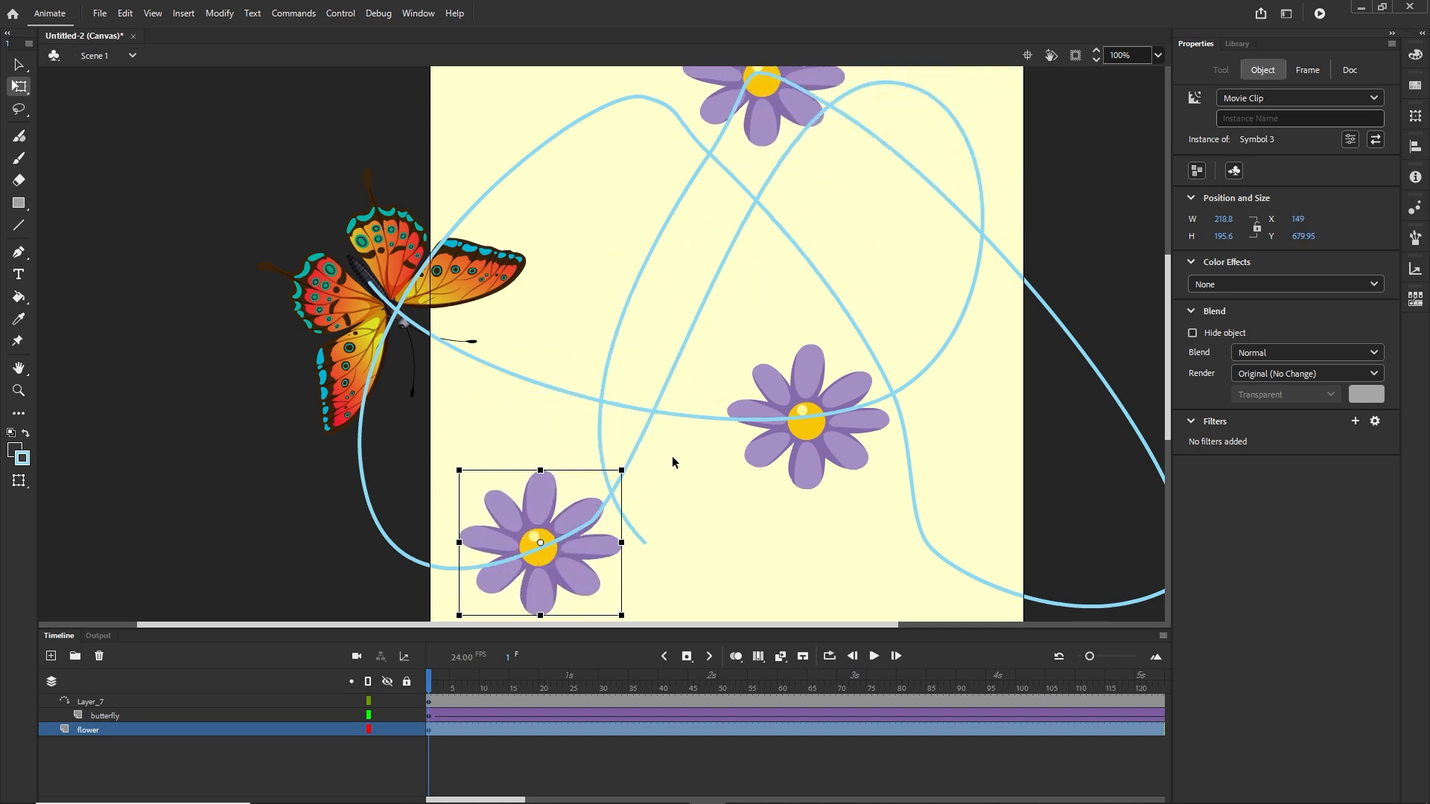
# Insert a keyframe at frame 32 of the butterfly layer, where the butterfly reaches the middle flower.
pyautogui.moveTo(434, 685); pyautogui.dragTo(615, 684)
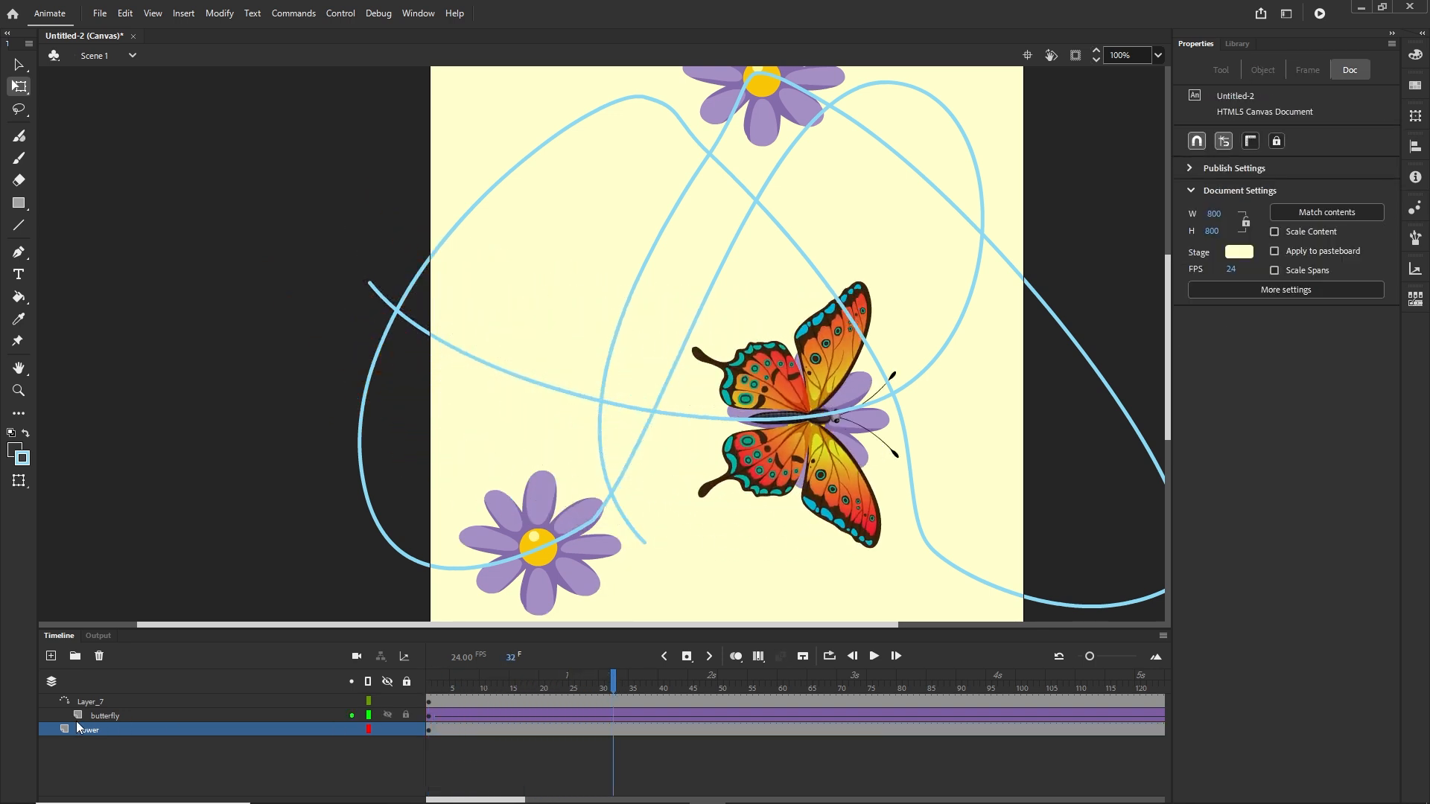
pyautogui.click(116, 716)
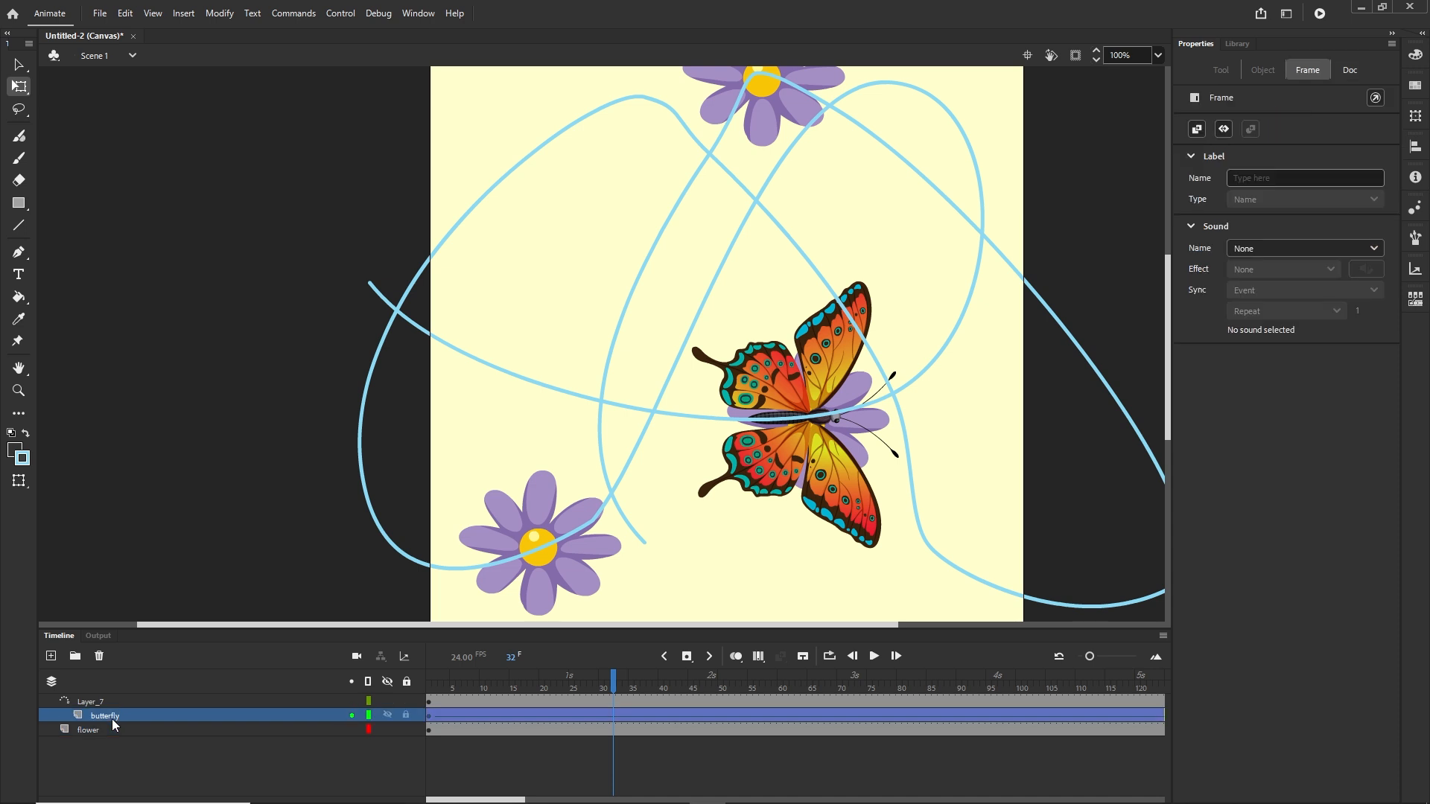
pyautogui.click(612, 742)
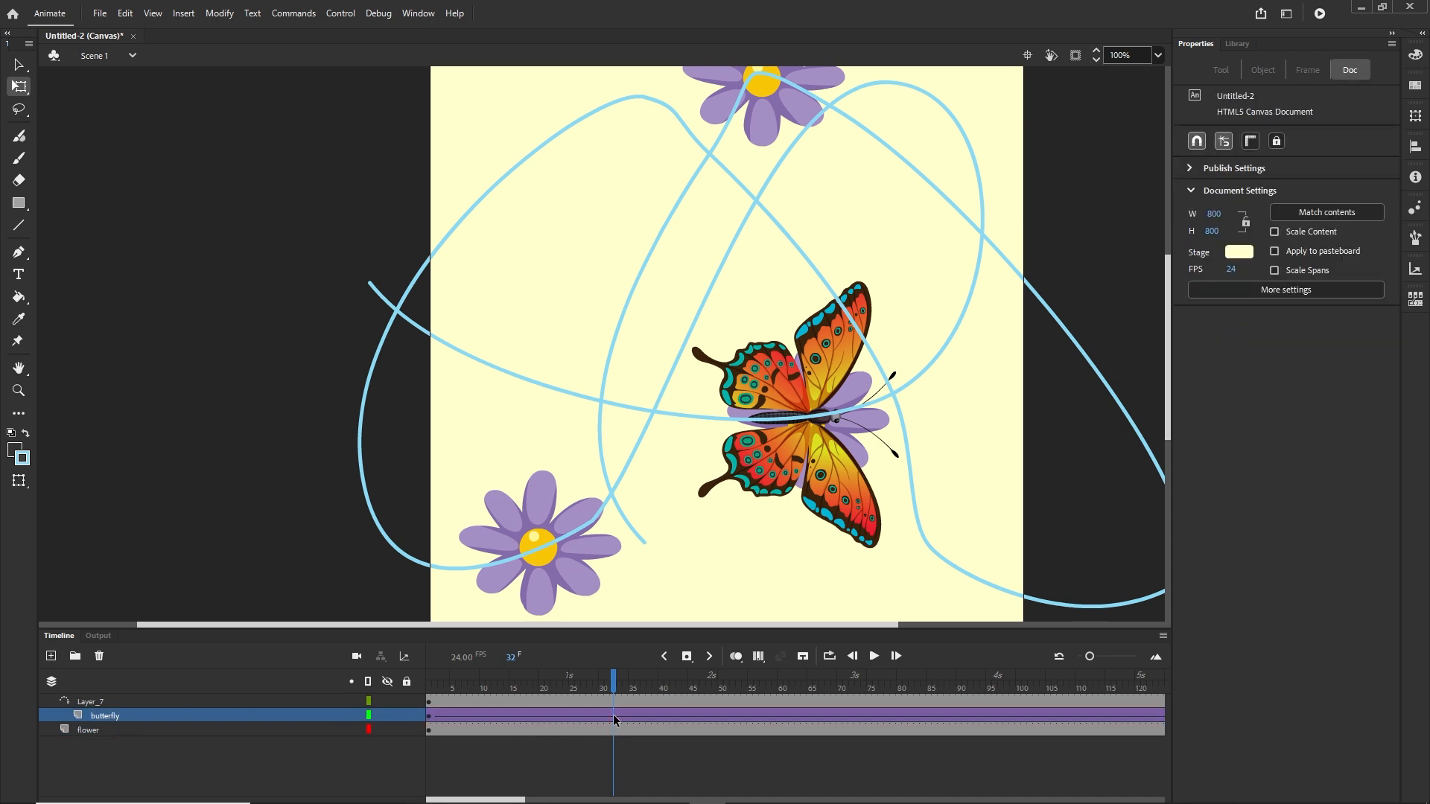
pyautogui.click(612, 715)
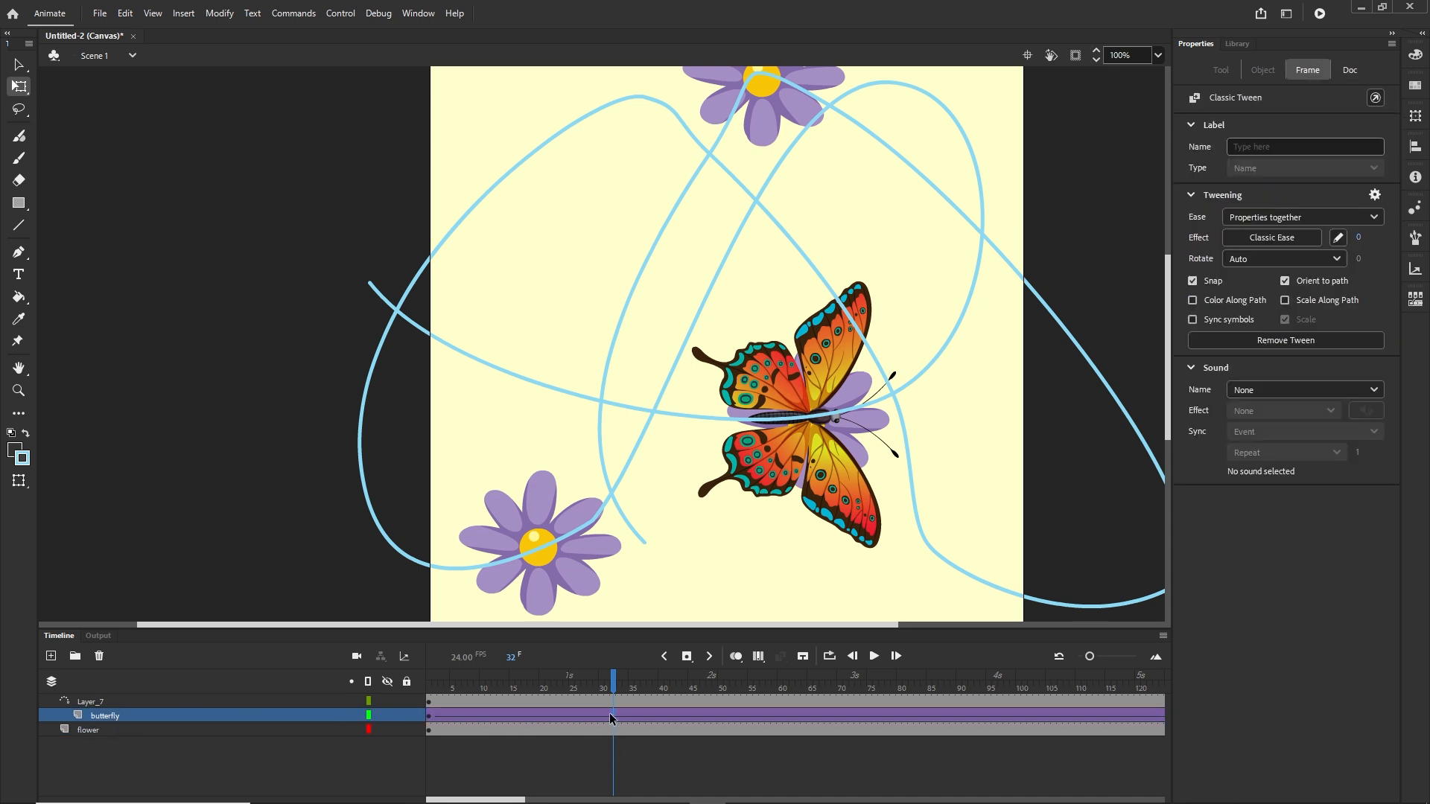
pyautogui.click(610, 713)
pyautogui.click(617, 690)
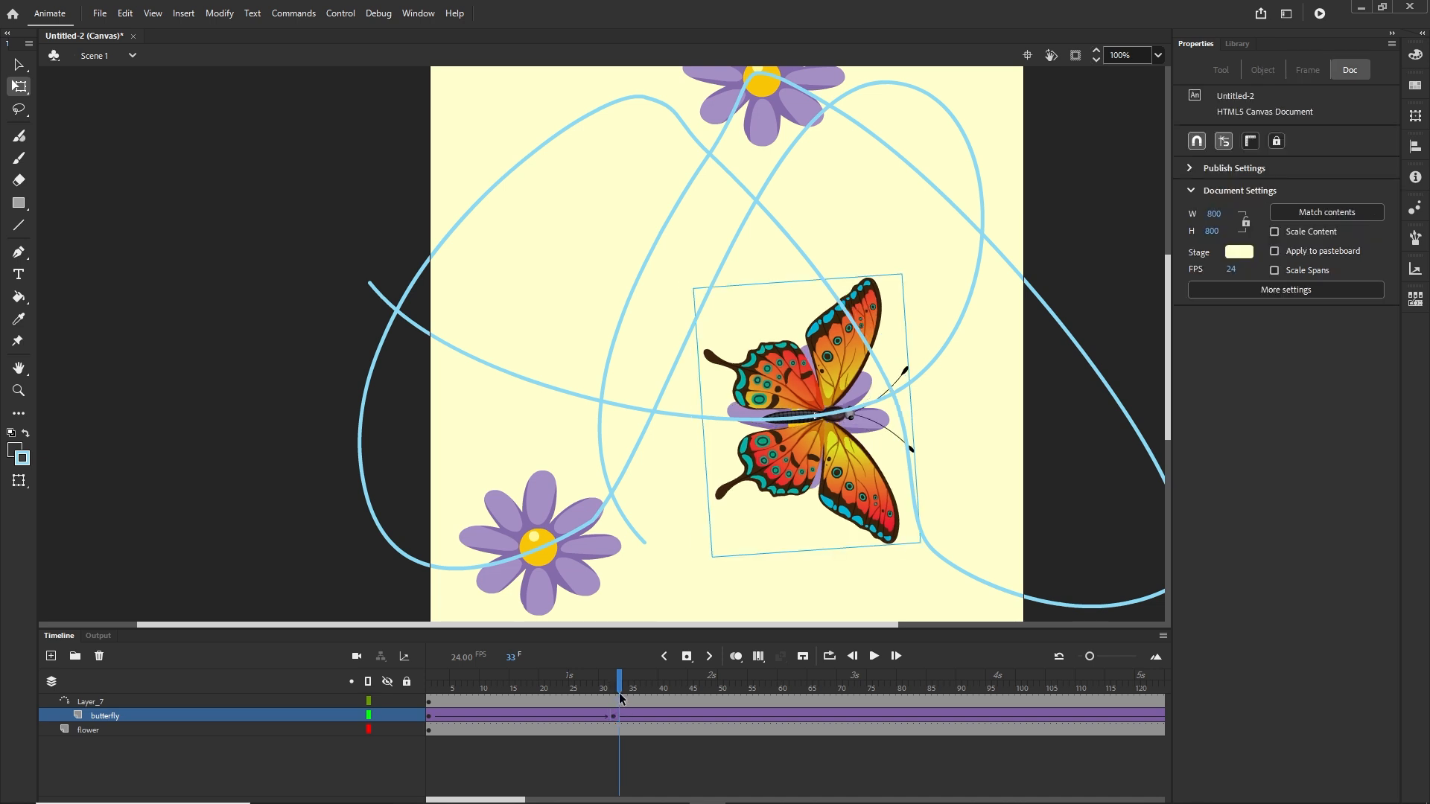
# Add a butterfly keyframe at frame 34 and move it to about frame 77 so the butterfly lingers on the middle flower.
pyautogui.click(627, 694)
pyautogui.click(626, 702)
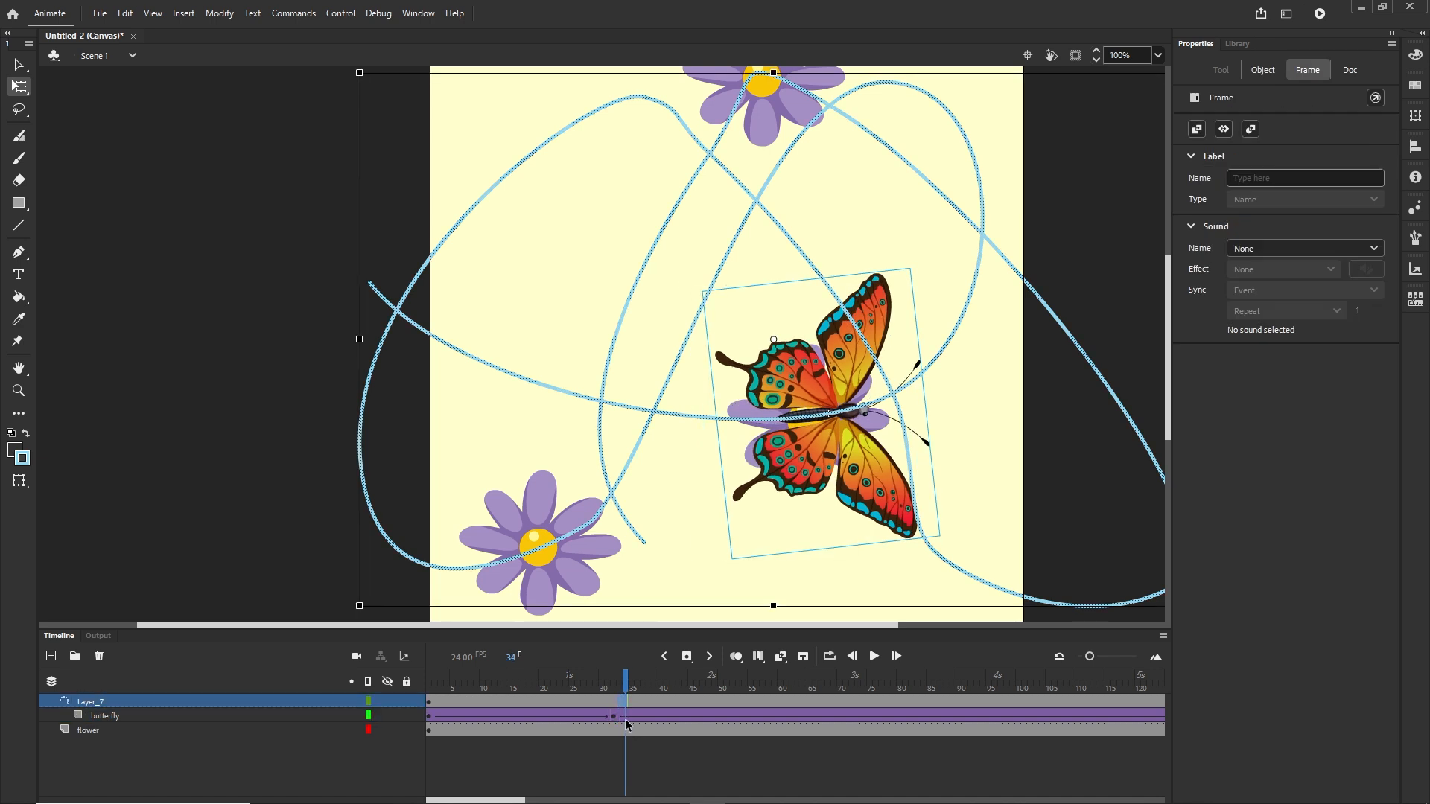
pyautogui.click(626, 717)
pyautogui.click(621, 717)
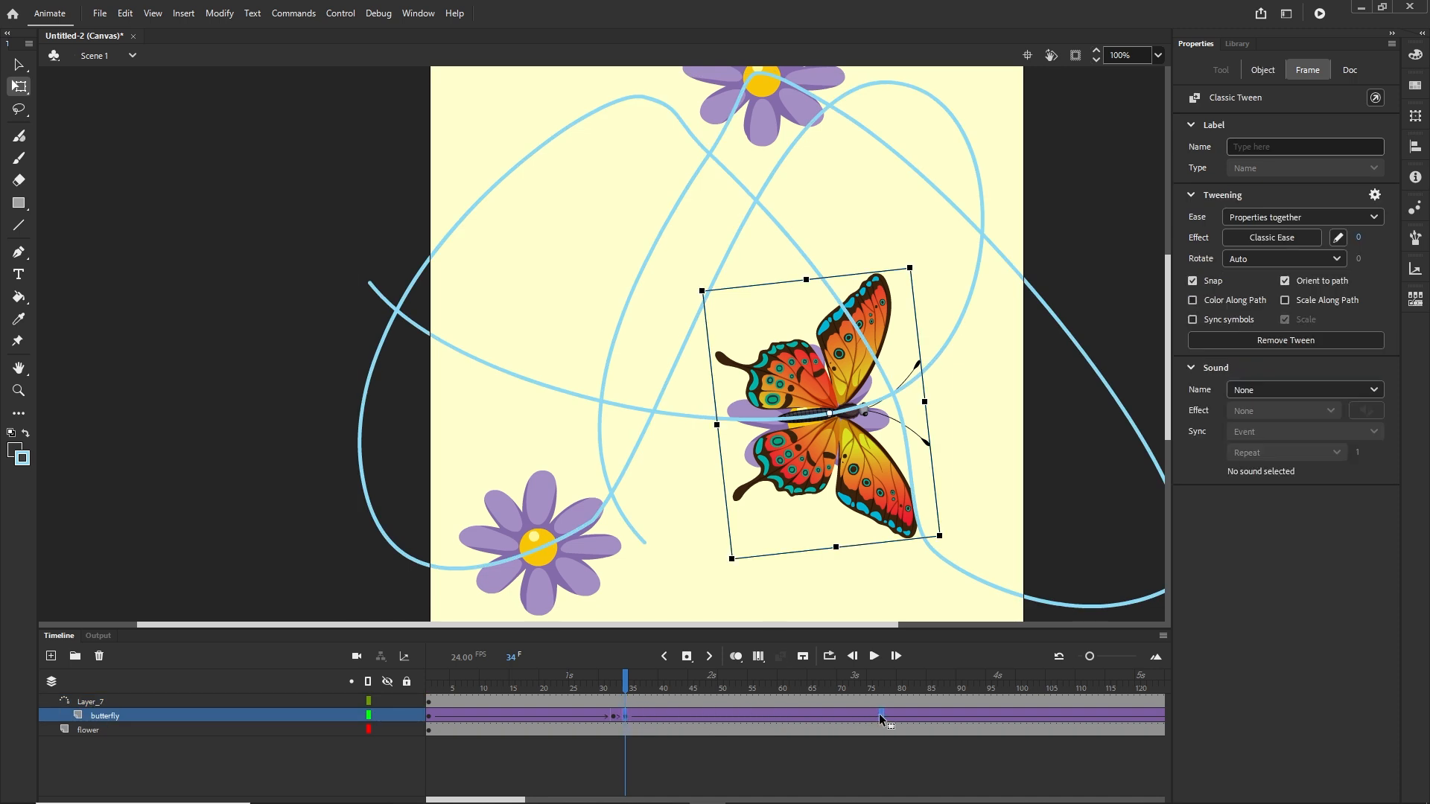
pyautogui.moveTo(879, 715); pyautogui.dragTo(626, 683)
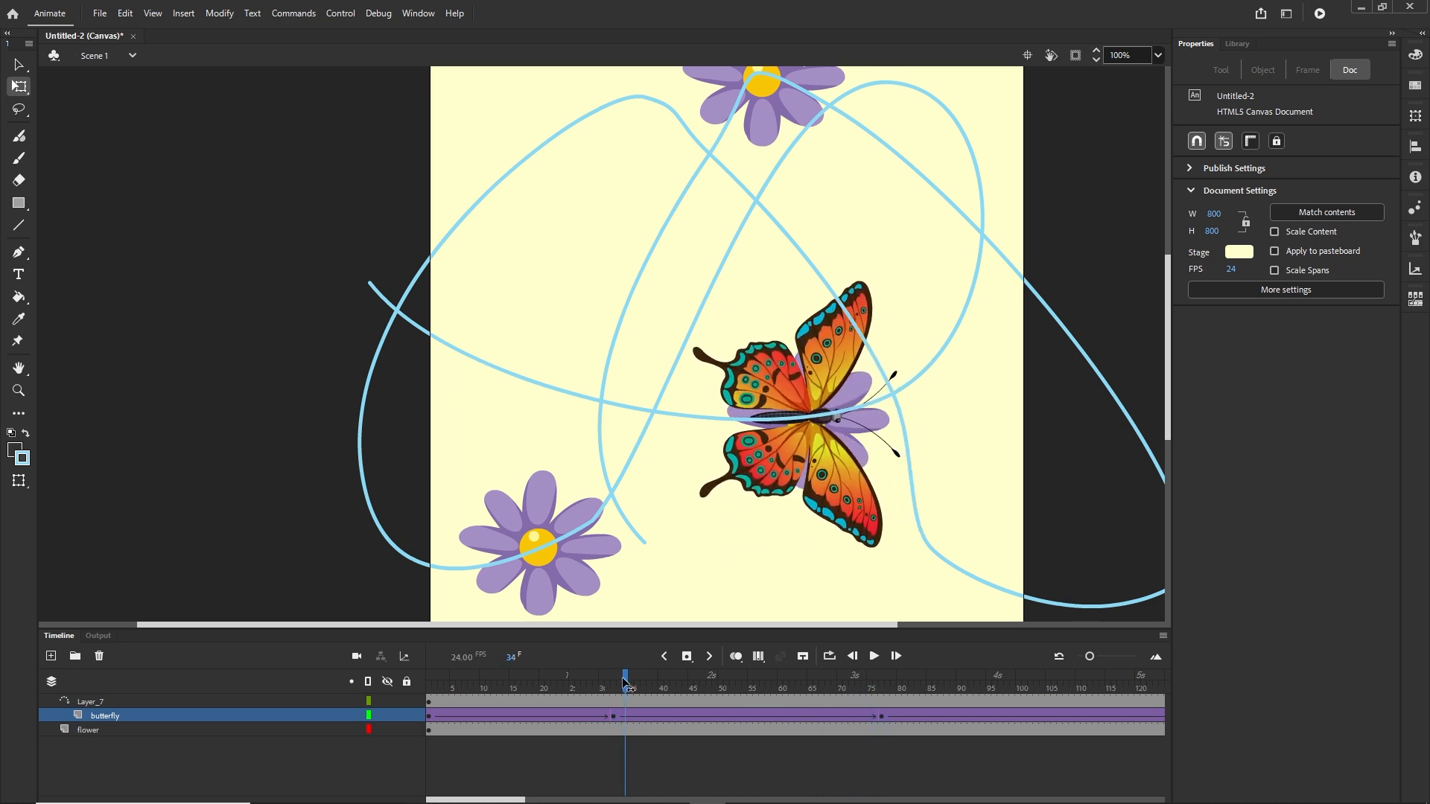
# Test the butterfly's pause on the flower in the browser and return to the timeline in Animate.
pyautogui.hotkey('ctrl', 'Return')
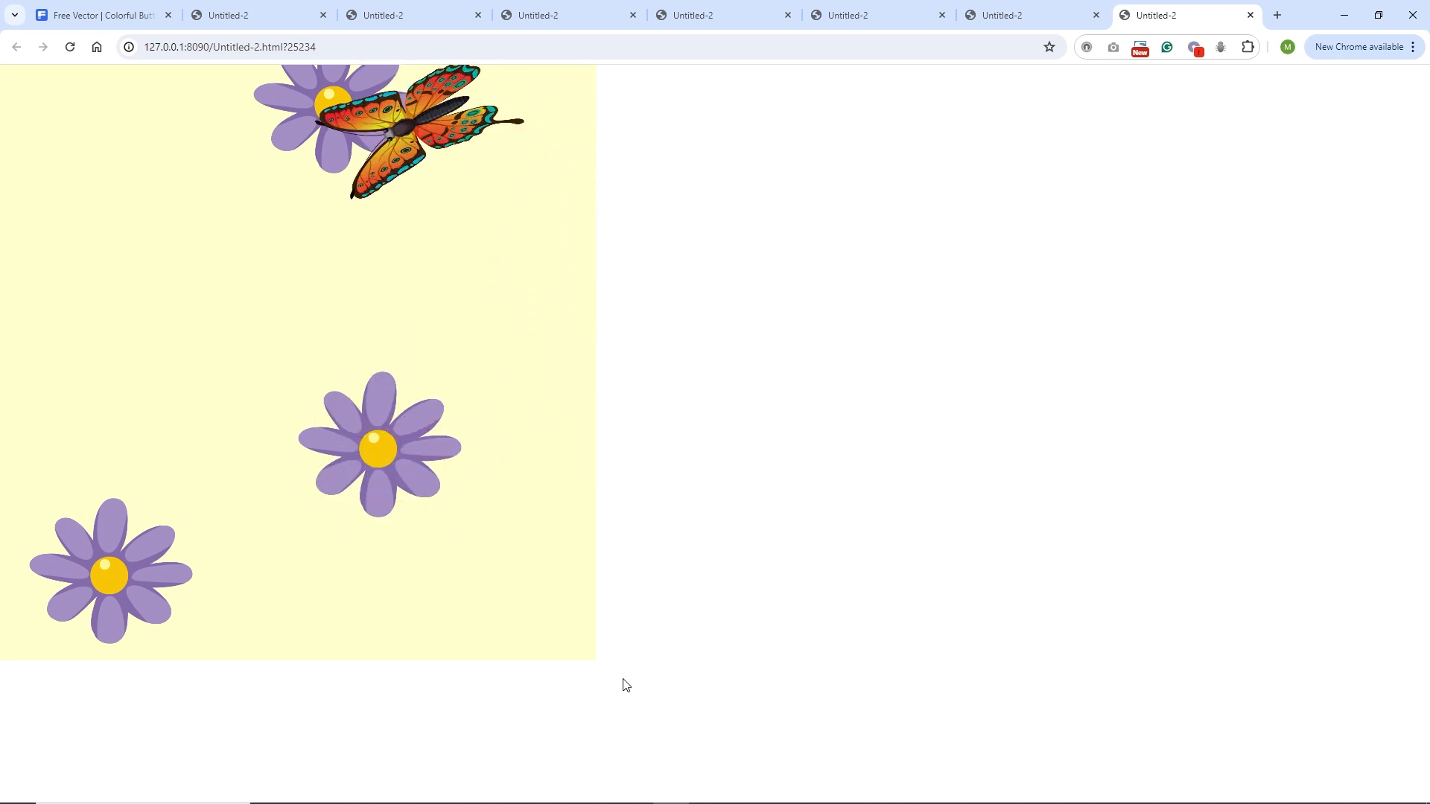
pyautogui.moveTo(768, 797)
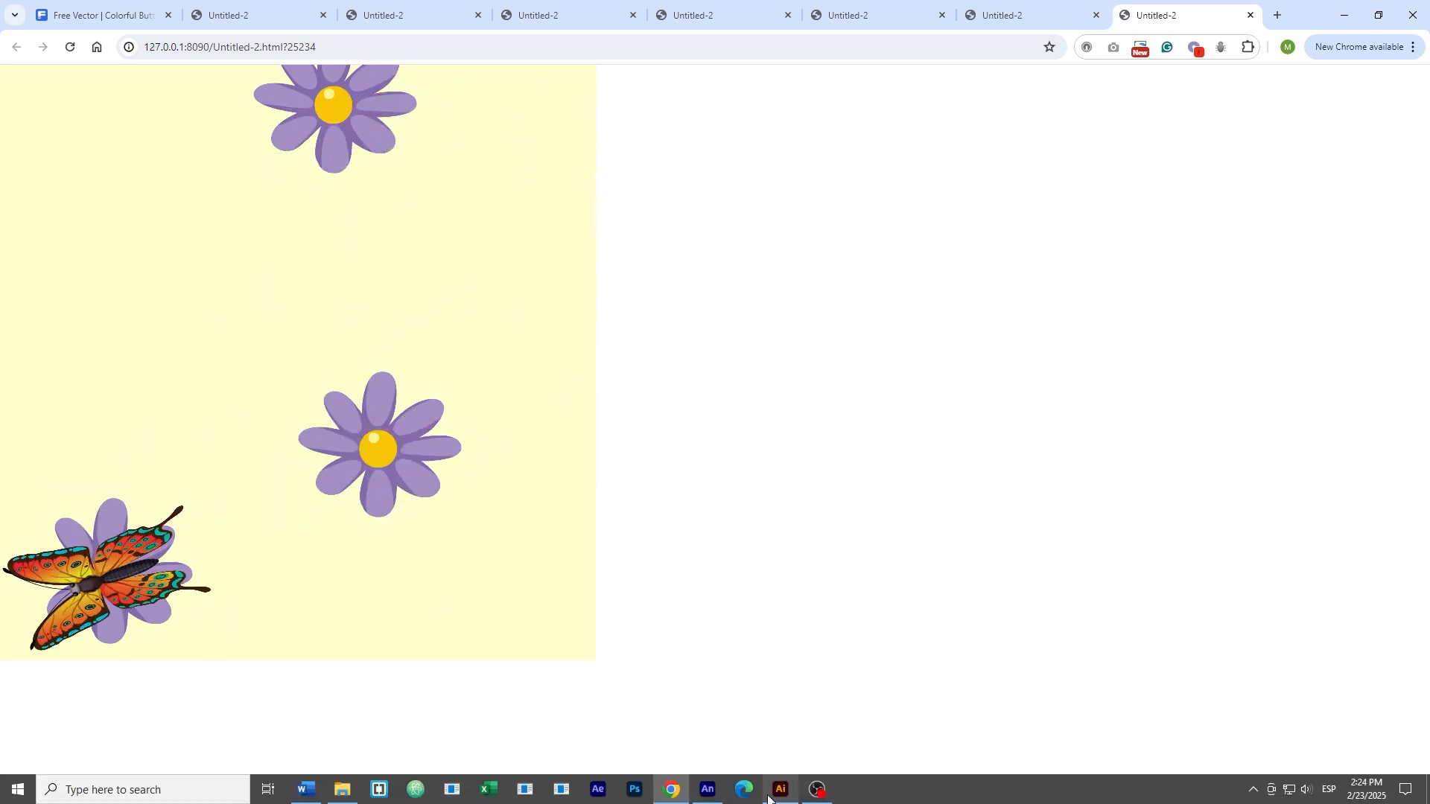
pyautogui.click(708, 790)
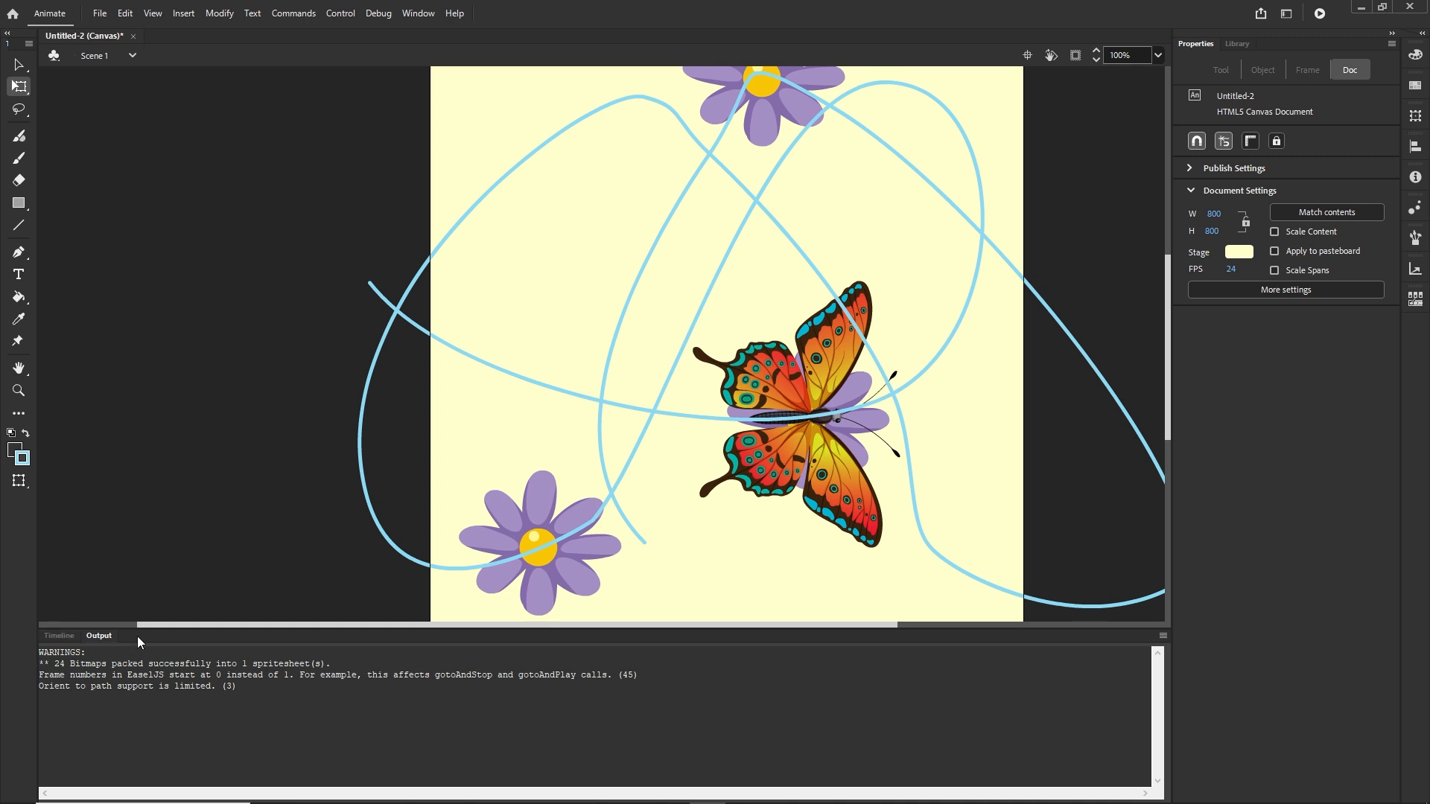
pyautogui.click(59, 636)
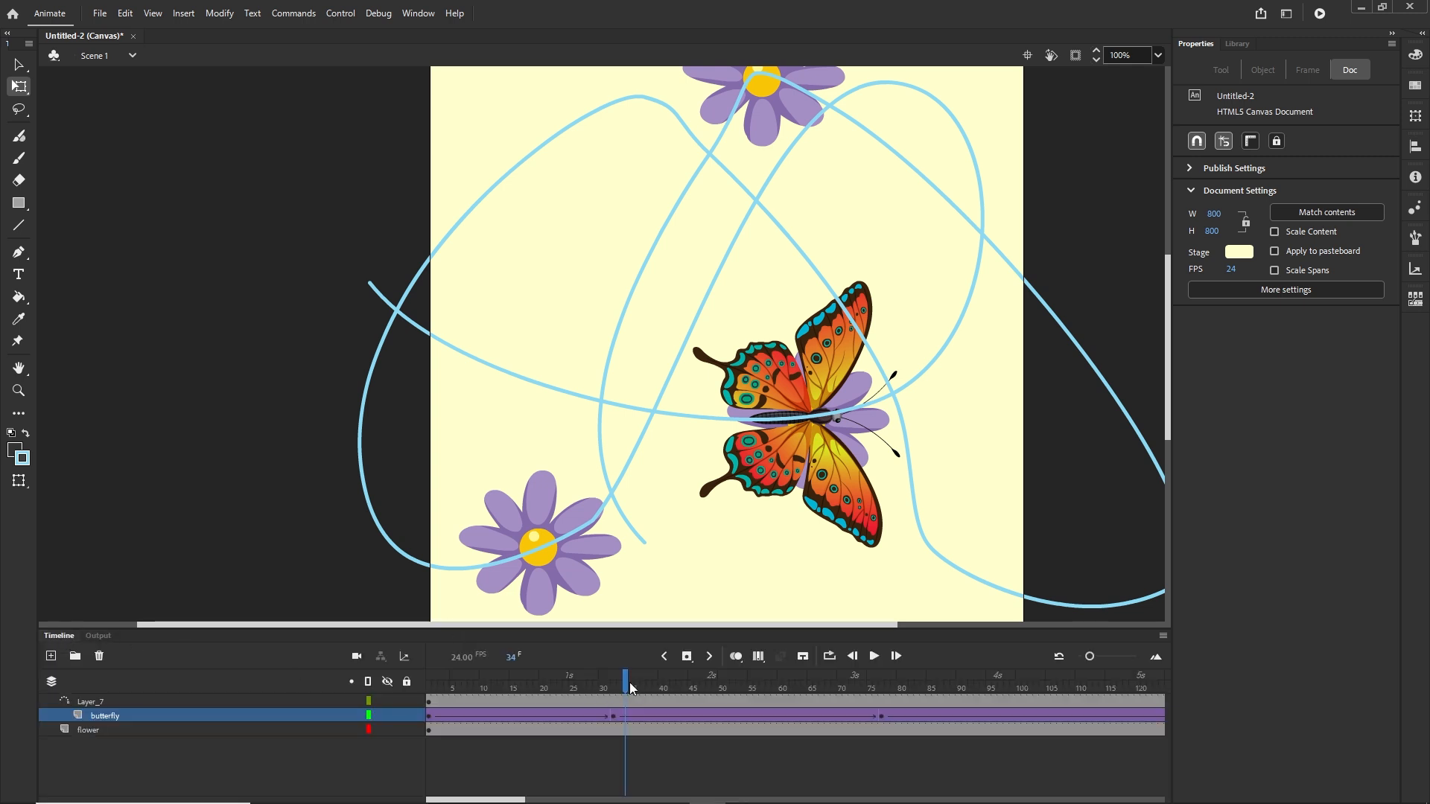
# Insert butterfly keyframes at frames 139 and 141, and move the second to frame 191 so the butterfly pauses on the lower-left flower.
pyautogui.moveTo(630, 687); pyautogui.dragTo(863, 626)
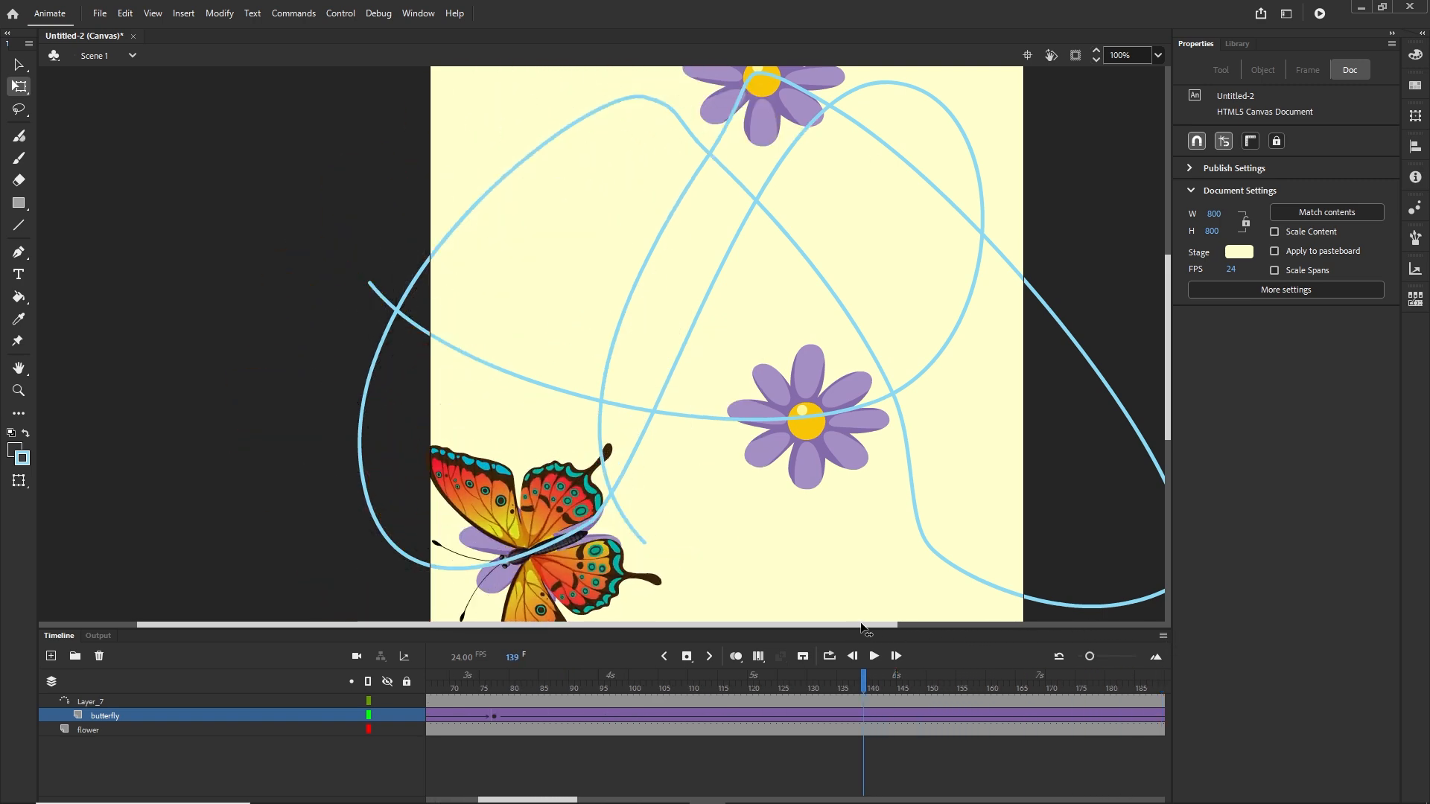
pyautogui.click(858, 715)
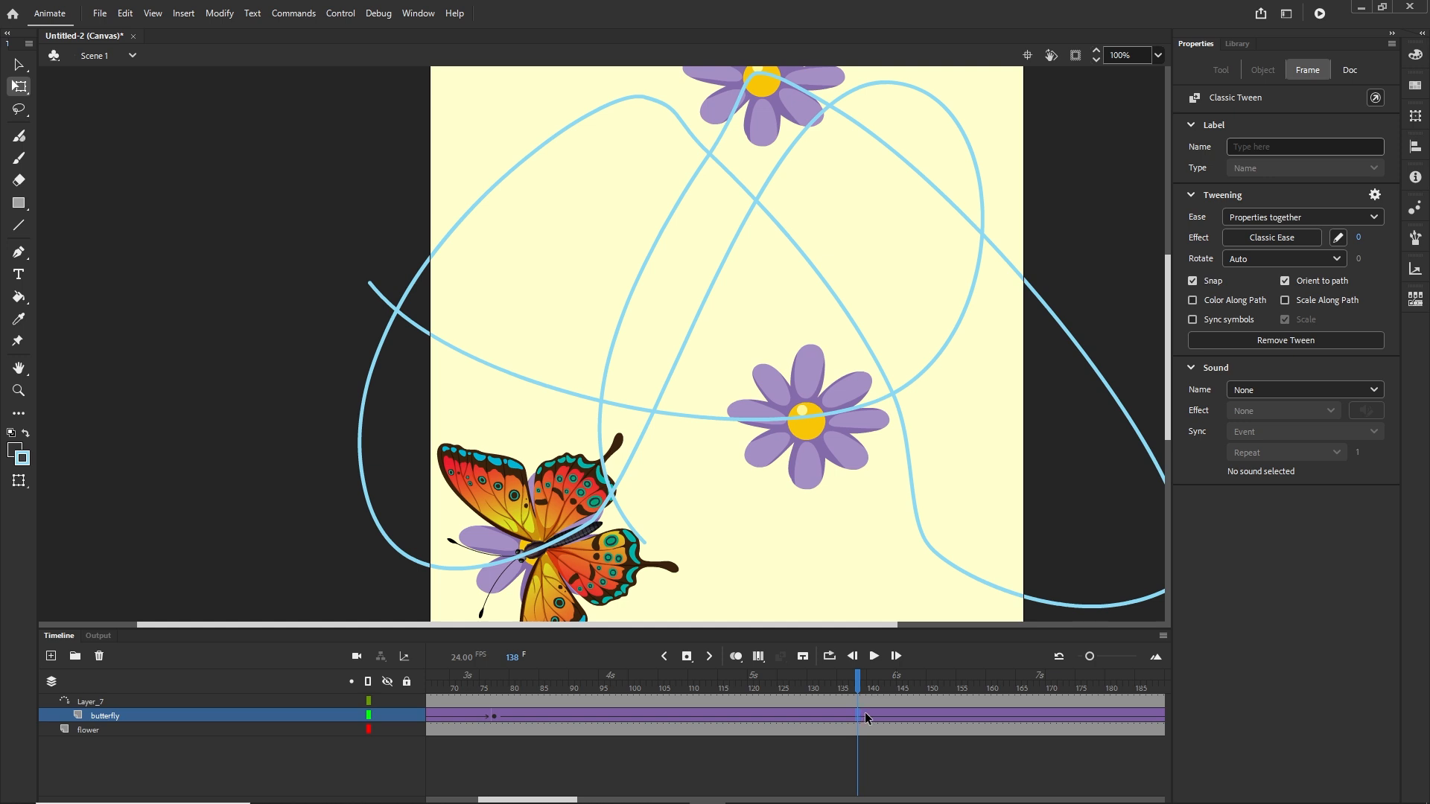
pyautogui.click(864, 713)
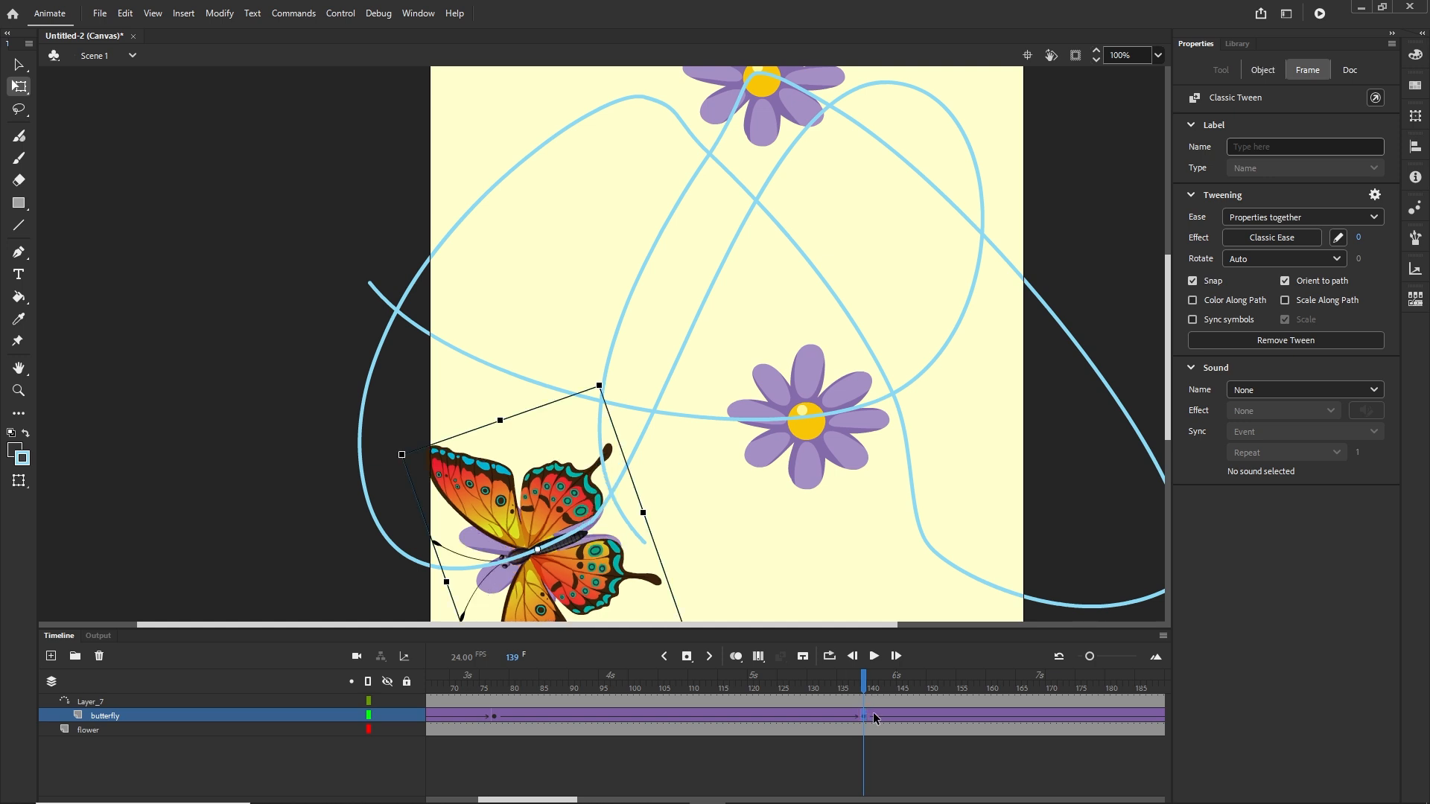
pyautogui.click(874, 715)
pyautogui.click(874, 716)
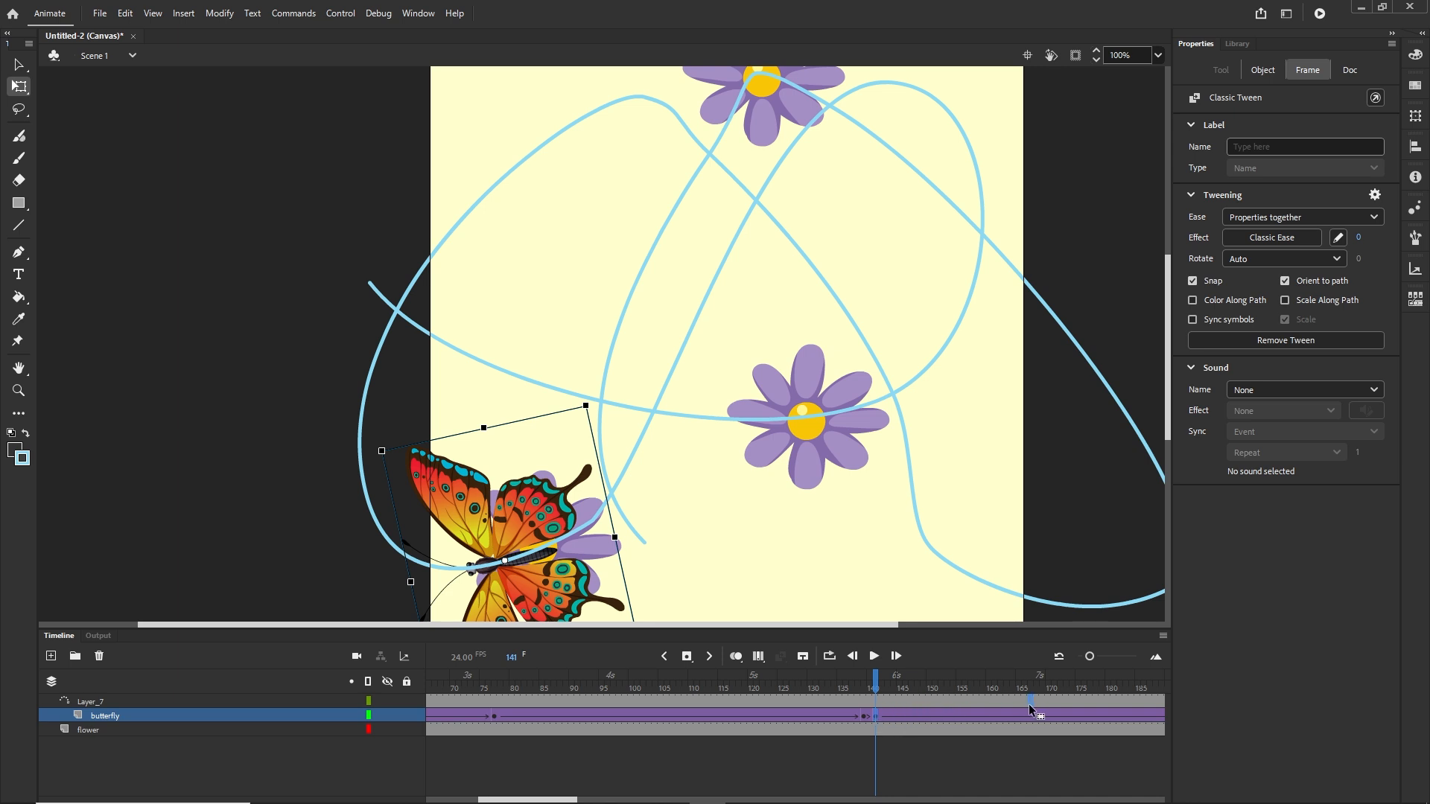
pyautogui.hscroll(3, 1163, 711)
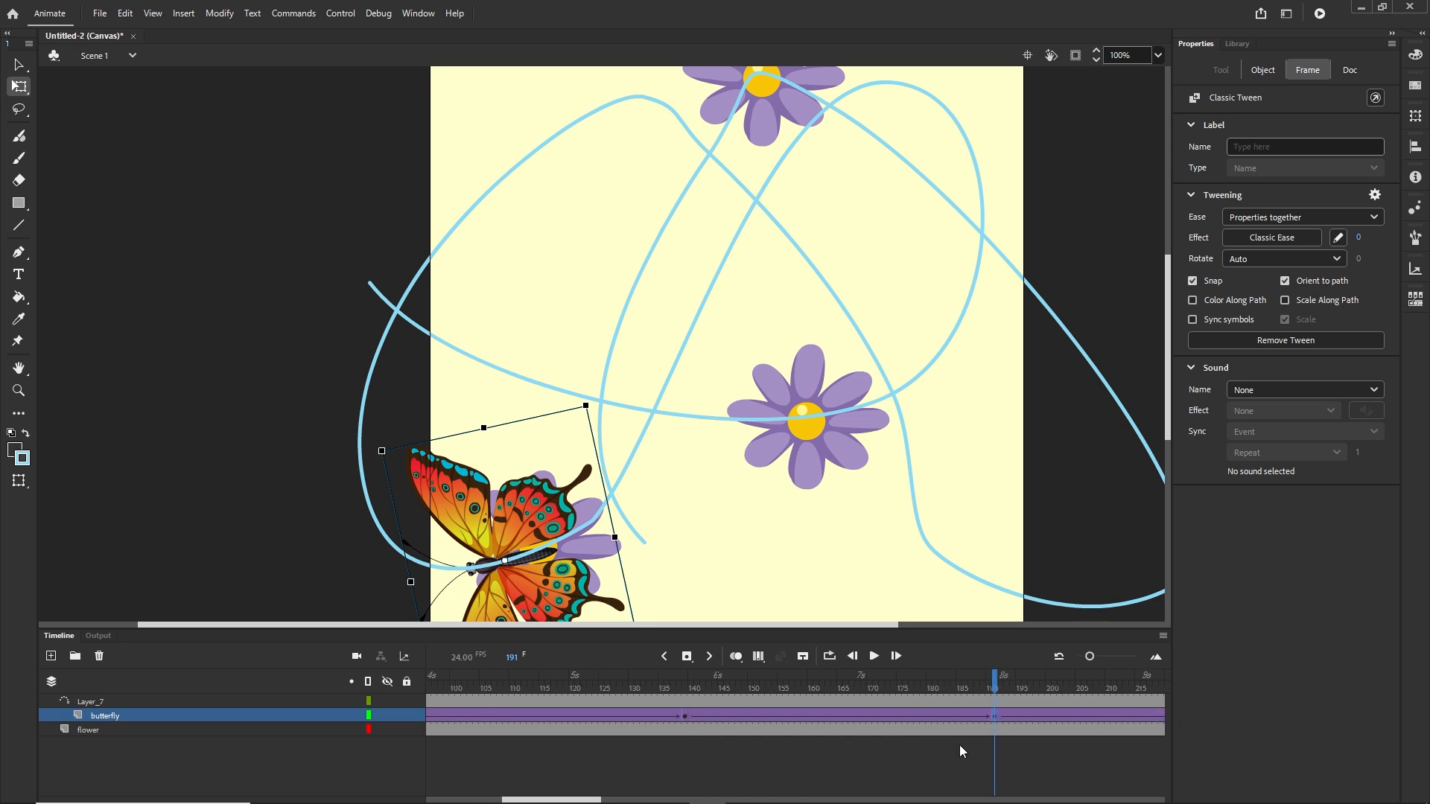
# Test the butterfly's pause on the lower-left flower in the browser and return to the timeline in Animate.
pyautogui.hotkey('ctrl', 'Return')
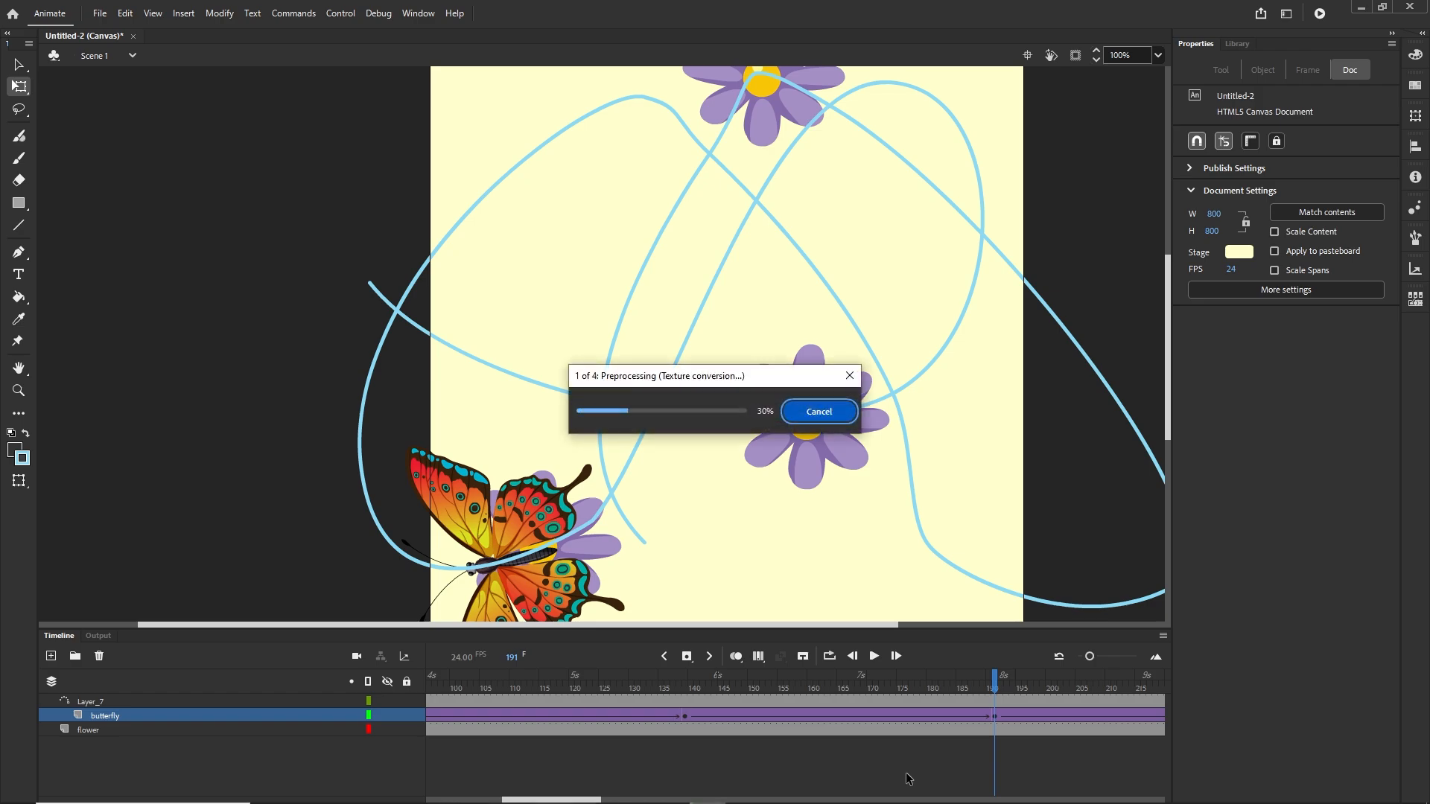
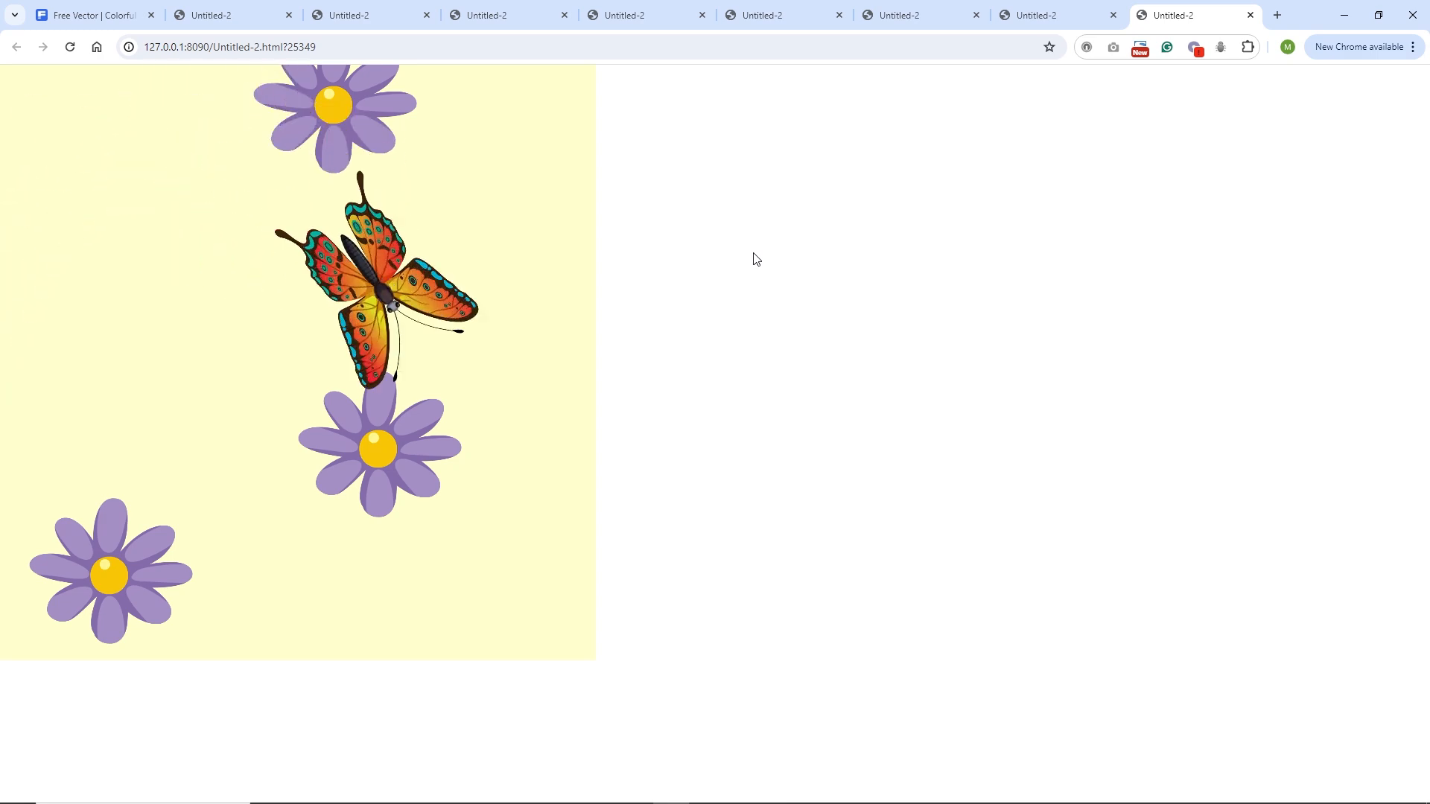
pyautogui.click(707, 790)
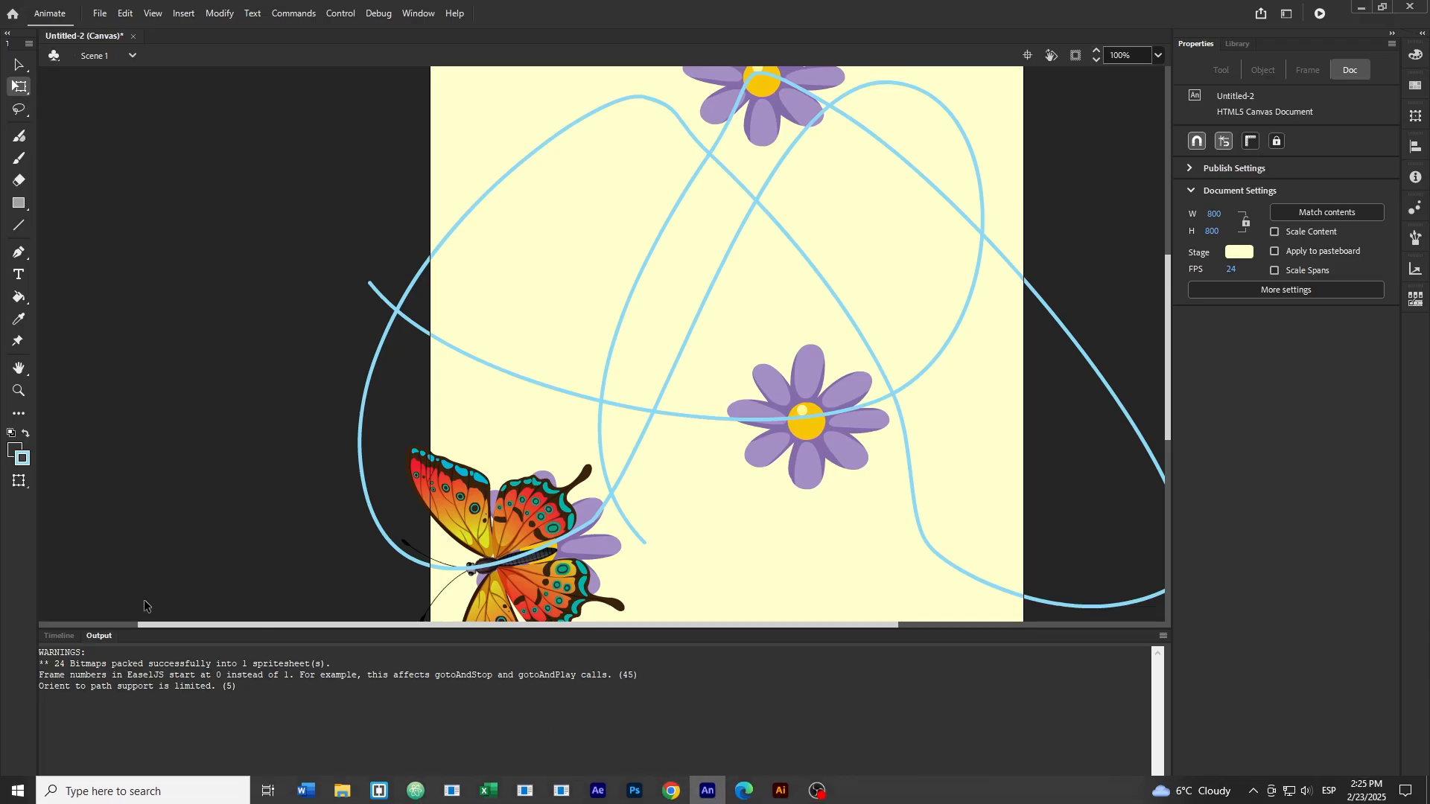
pyautogui.click(59, 635)
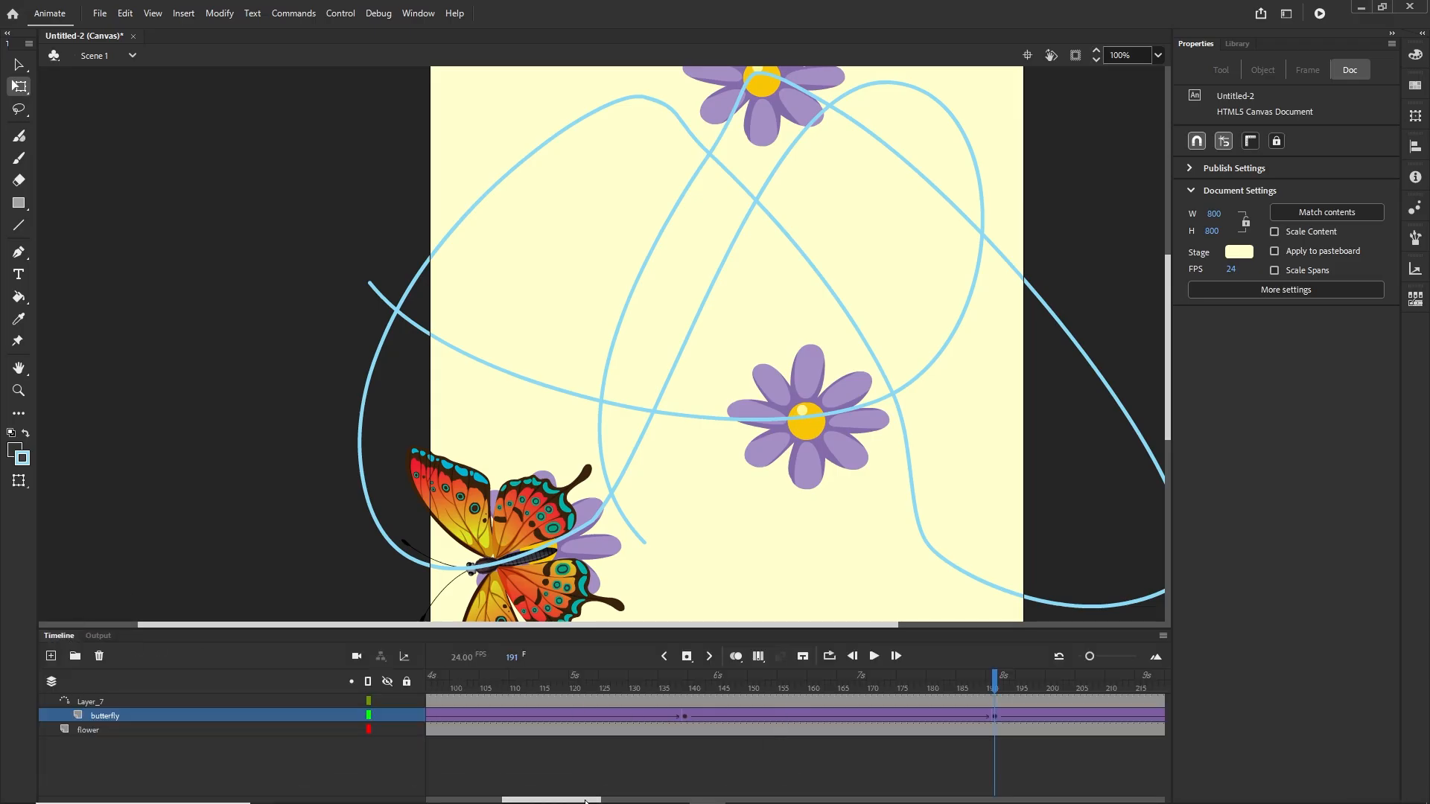
# Insert butterfly keyframes at frames 280 and 281, where the butterfly passes the topmost flower.
pyautogui.moveTo(592, 799); pyautogui.dragTo(659, 799)
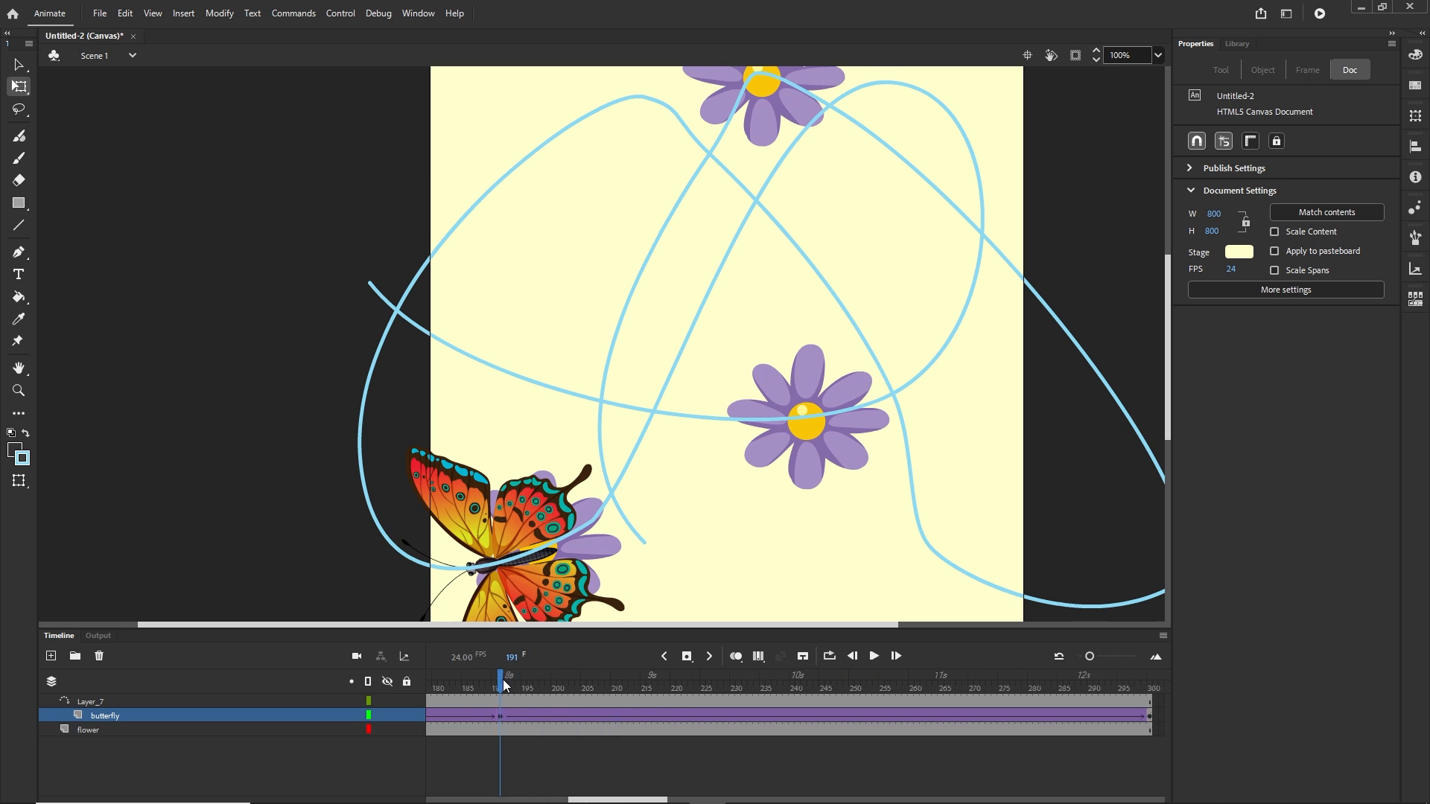
pyautogui.moveTo(504, 686); pyautogui.dragTo(1027, 648)
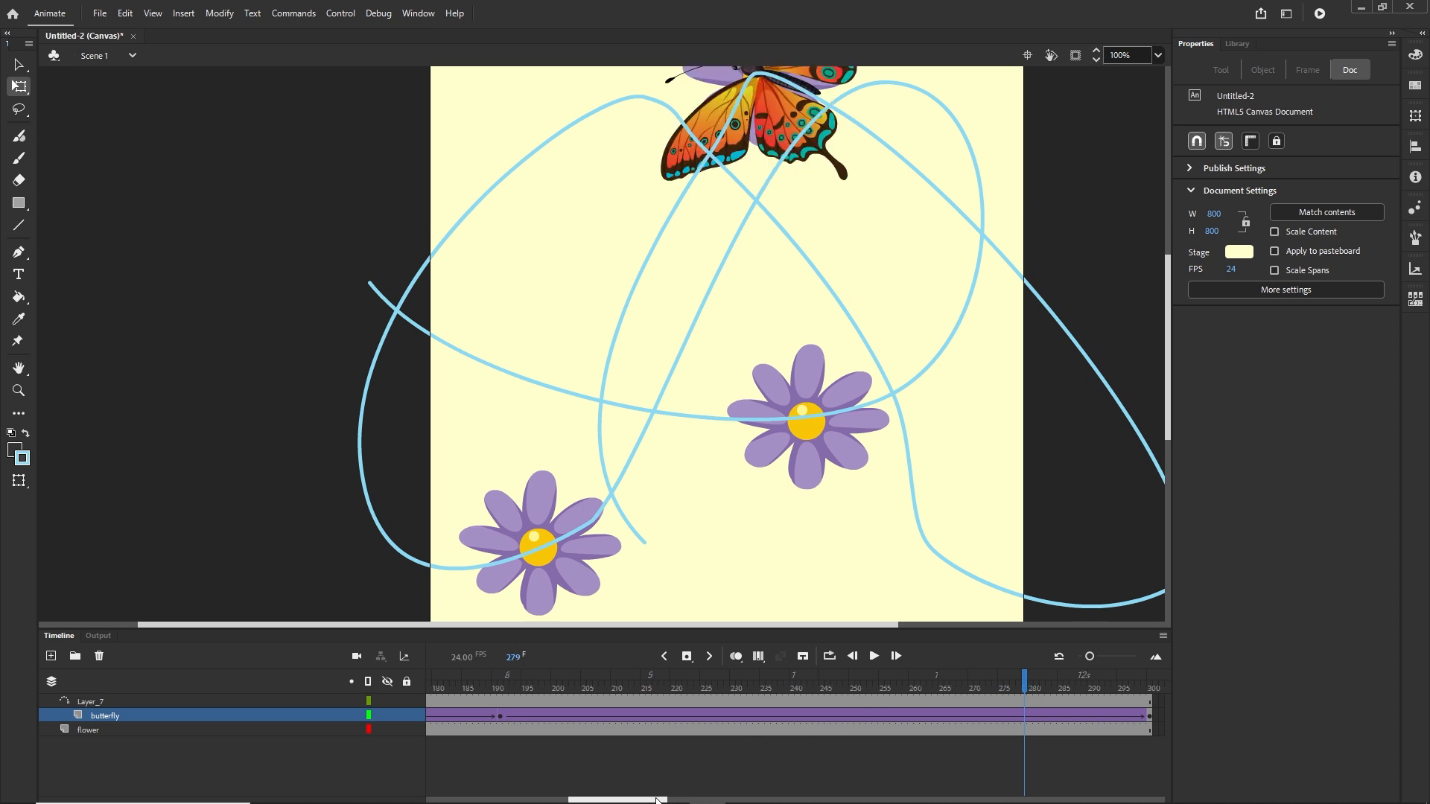
pyautogui.moveTo(662, 800); pyautogui.dragTo(691, 790)
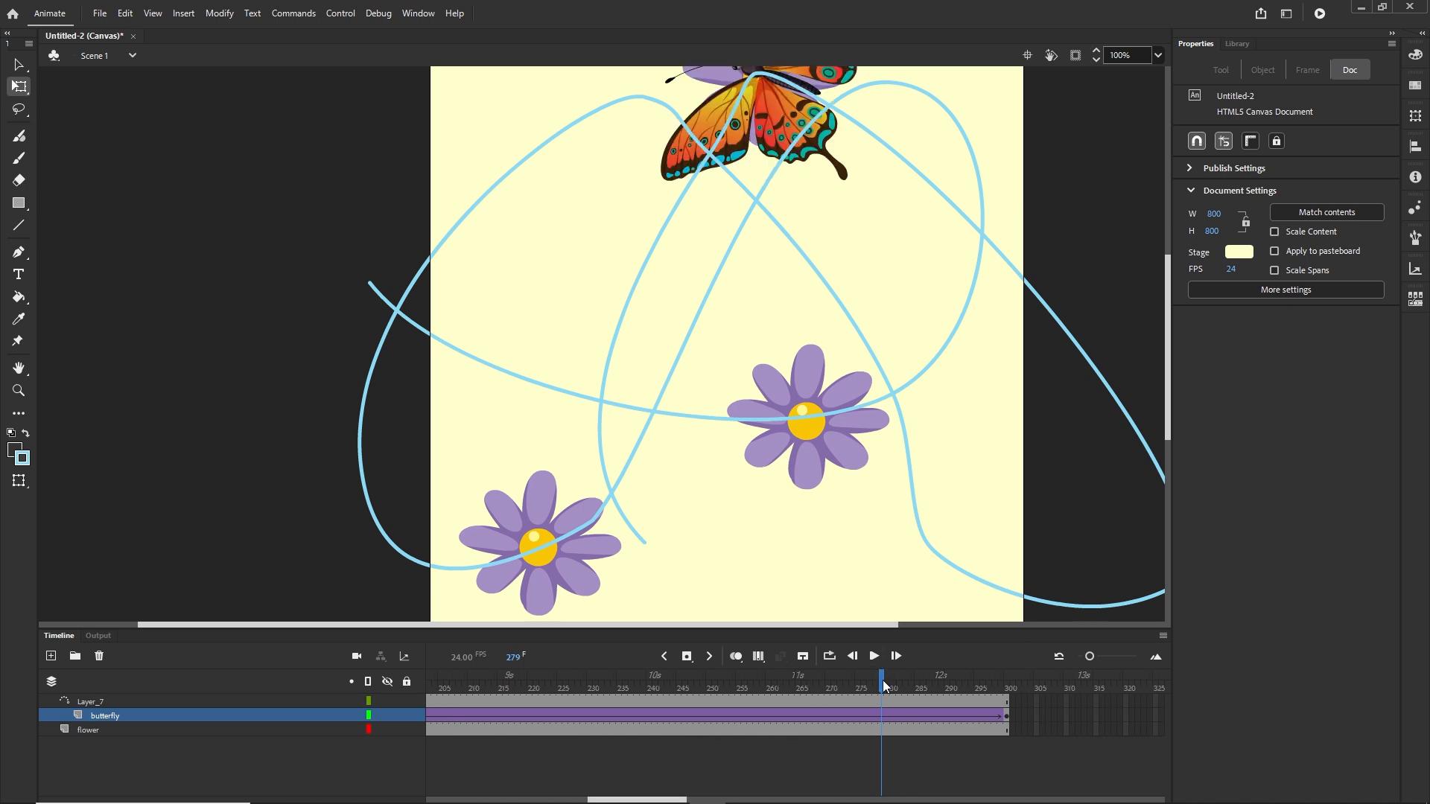
pyautogui.moveTo(884, 686); pyautogui.dragTo(888, 685)
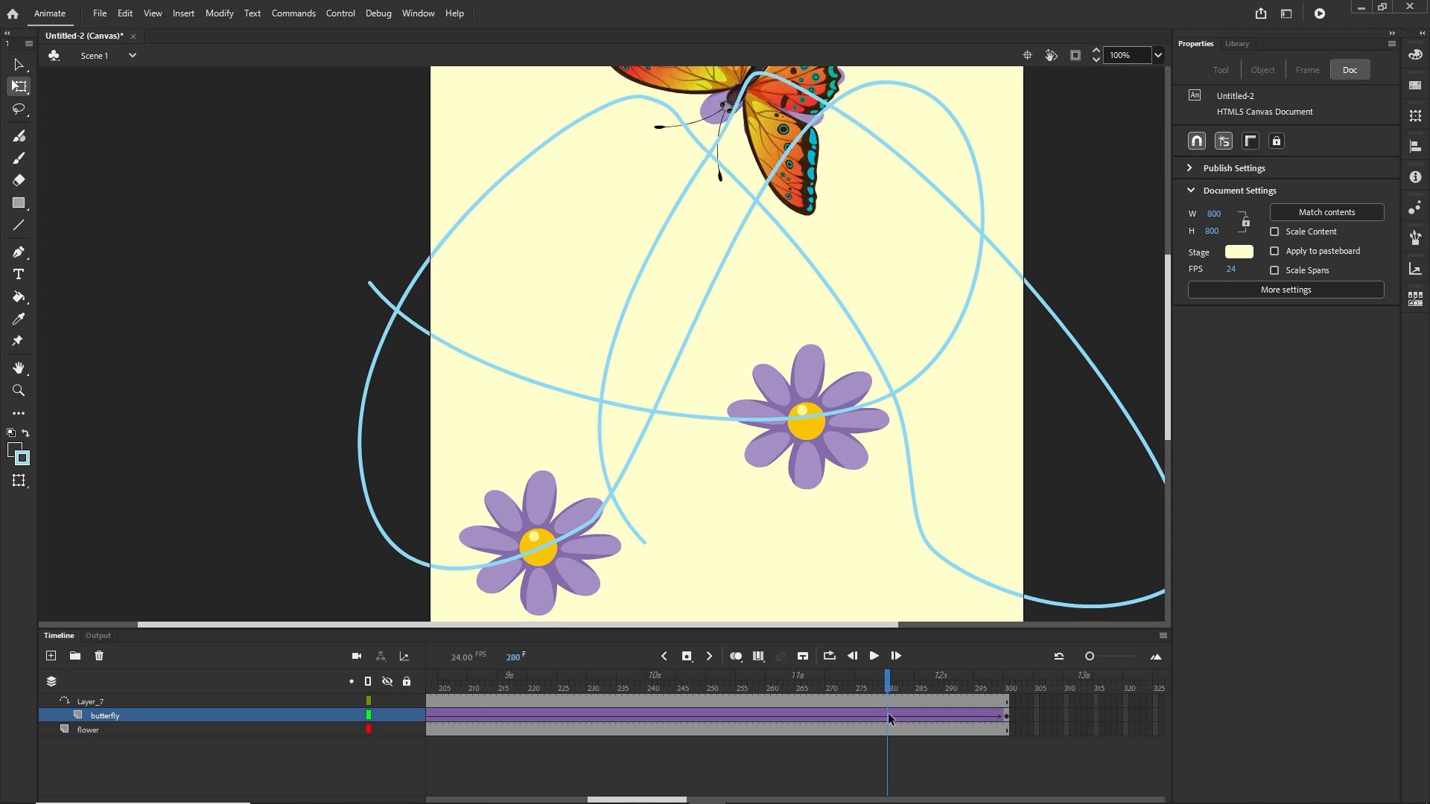
pyautogui.click(887, 715)
pyautogui.click(892, 715)
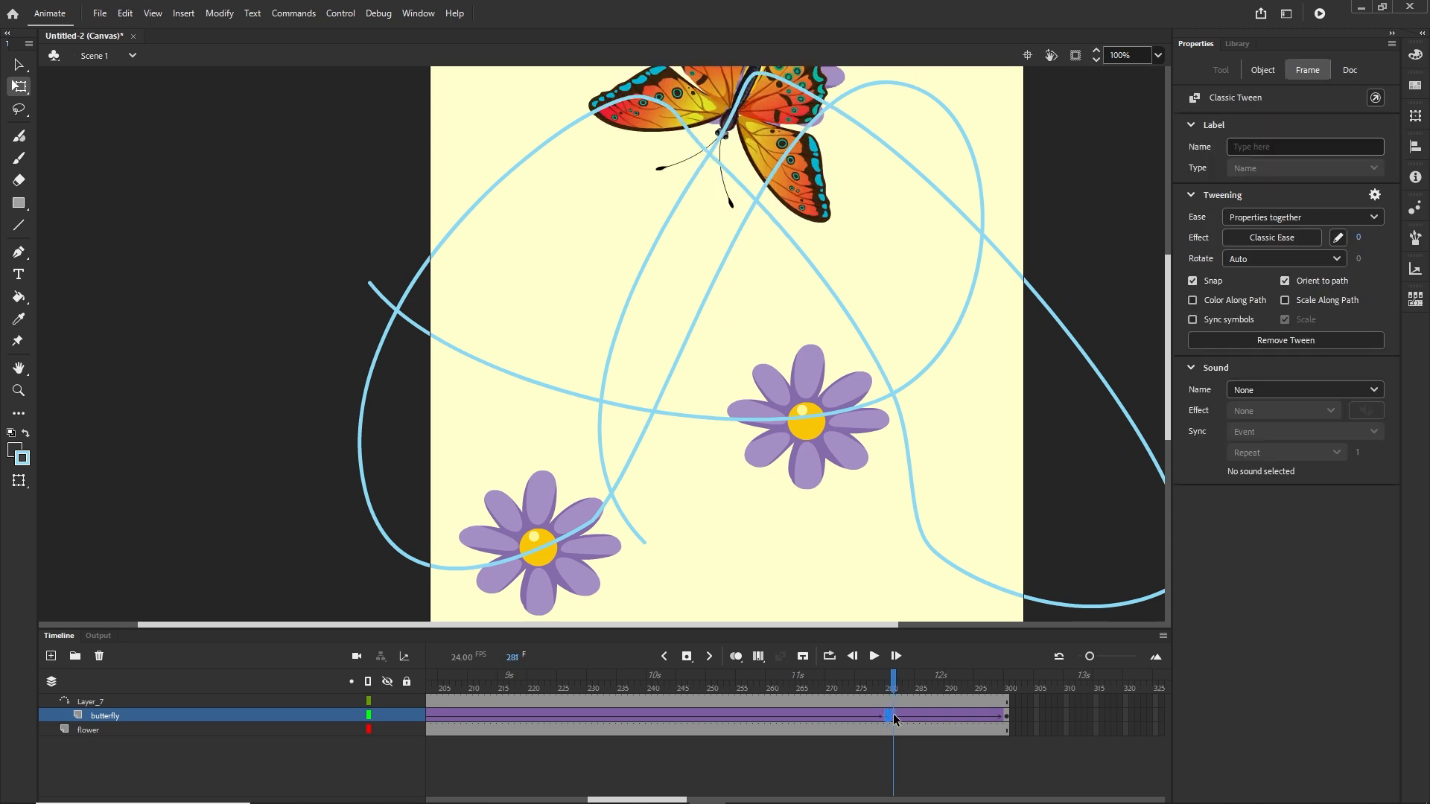
pyautogui.click(894, 716)
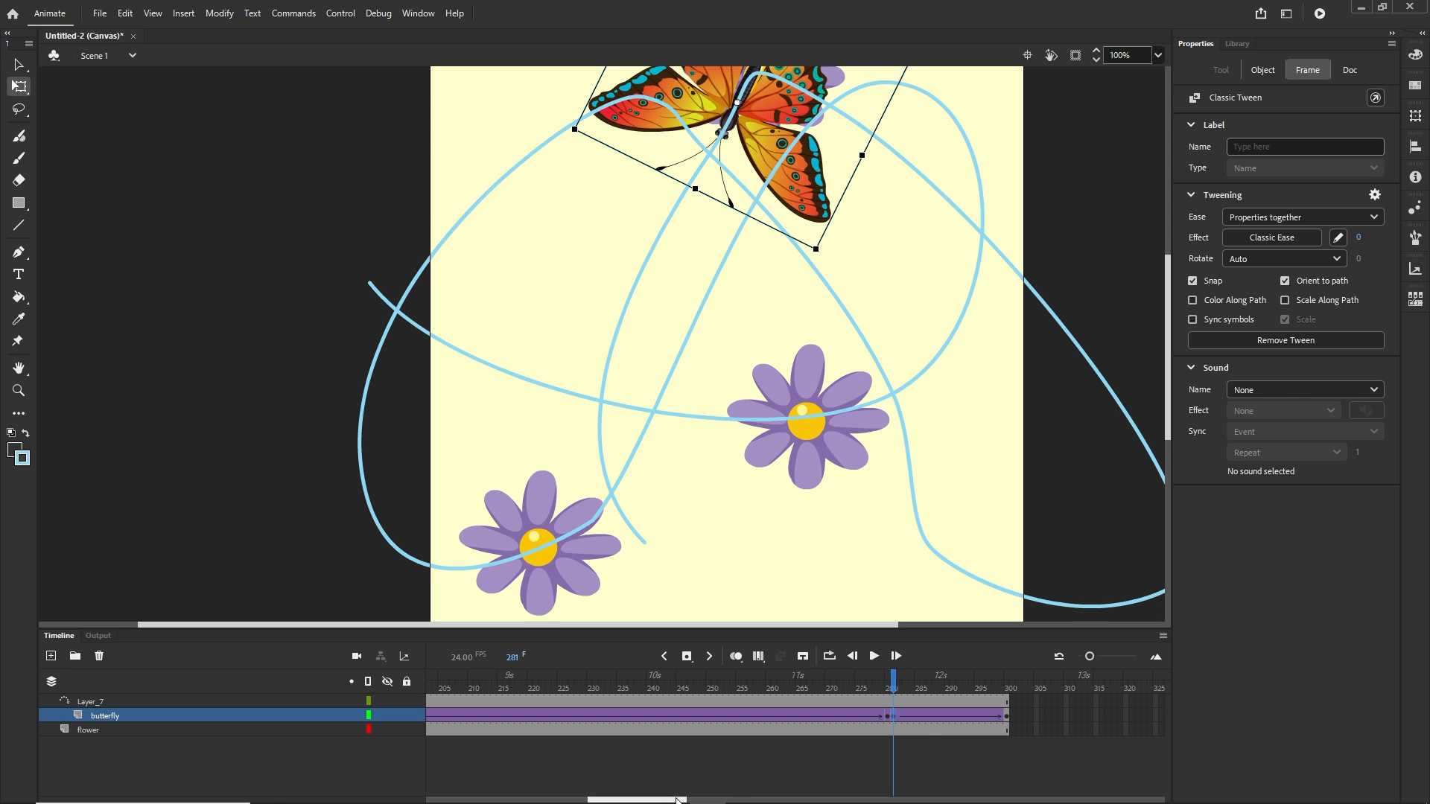
# Extend the guide, butterfly and flower layers to frame 352.
pyautogui.moveTo(676, 800); pyautogui.dragTo(705, 800)
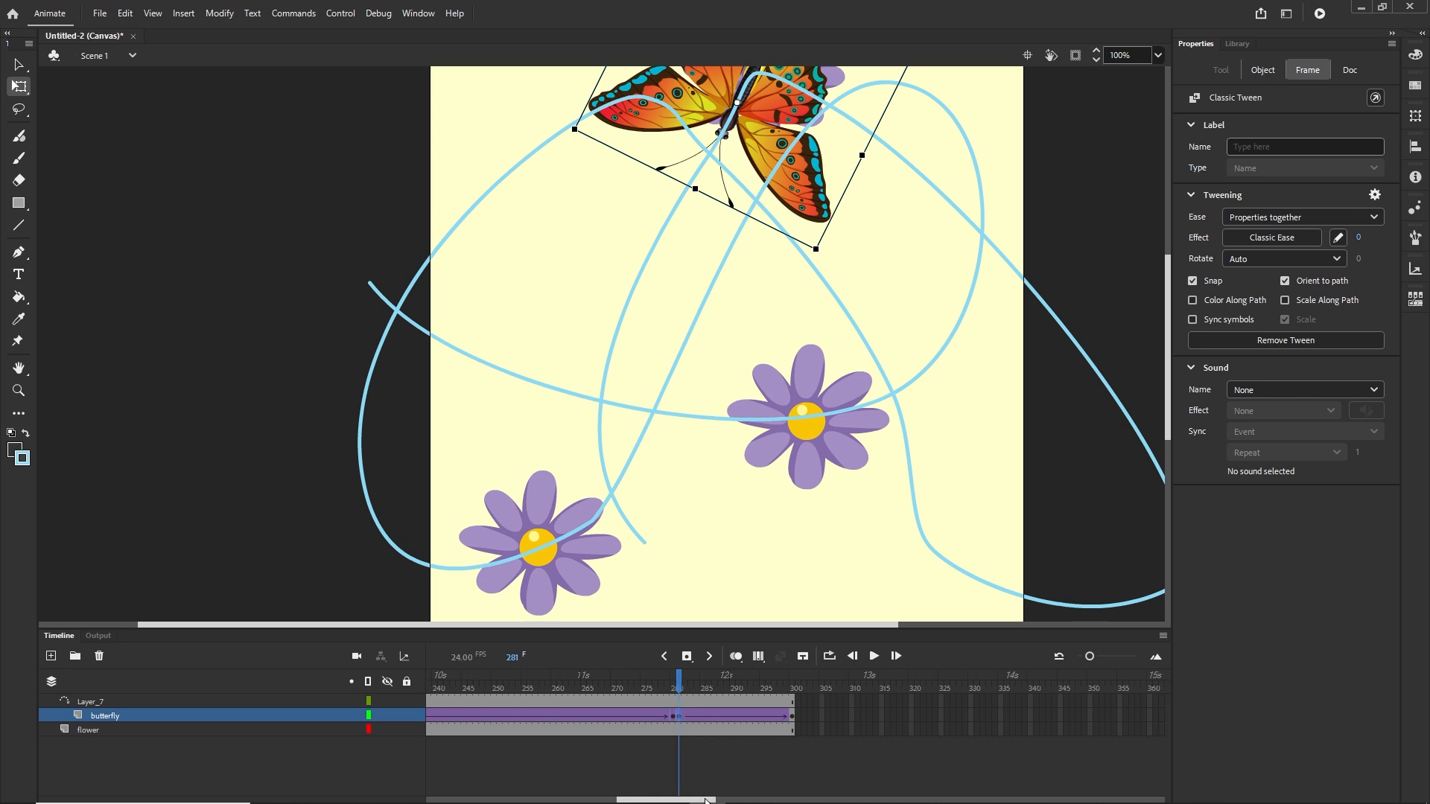
pyautogui.click(792, 730)
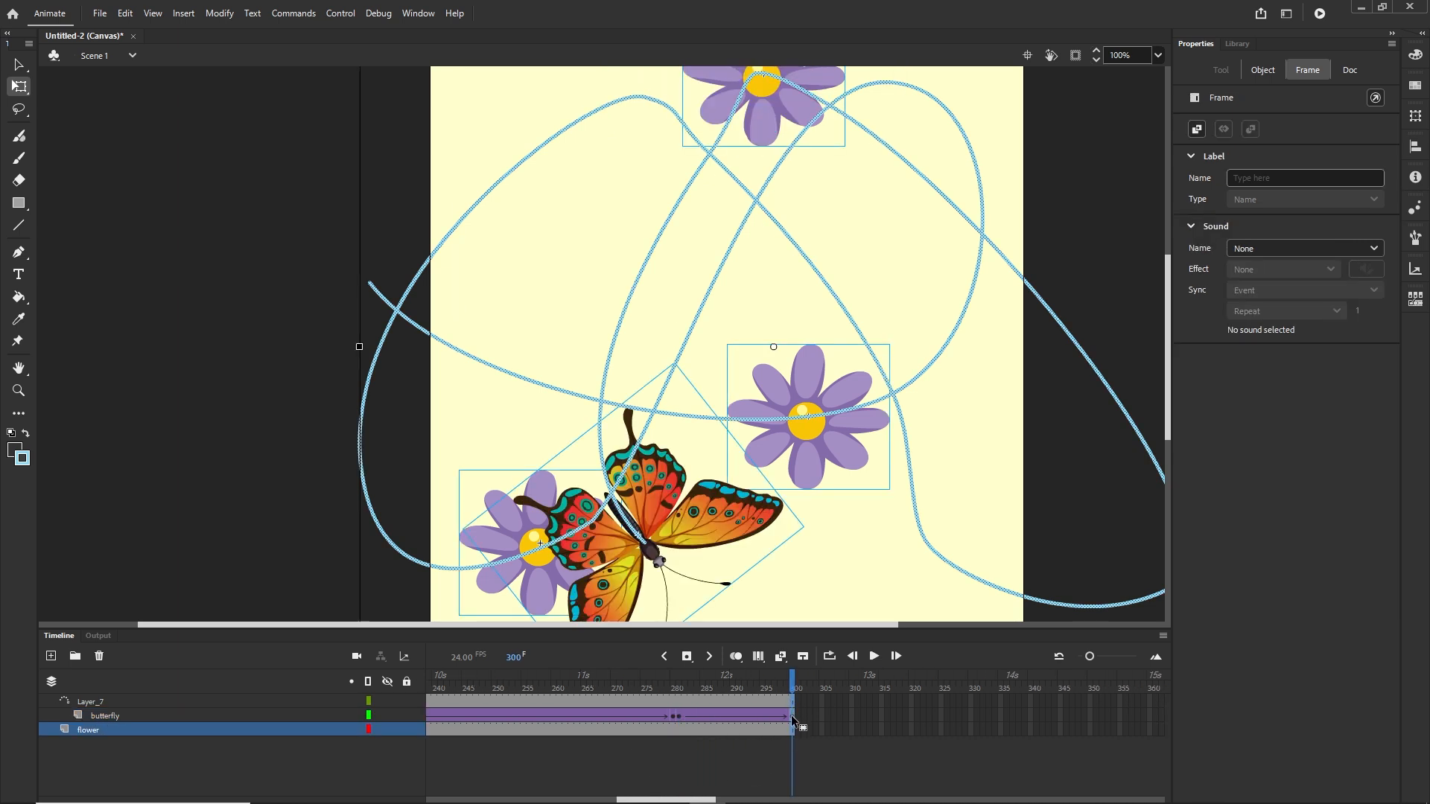
pyautogui.click(1103, 710)
pyautogui.press('F5')
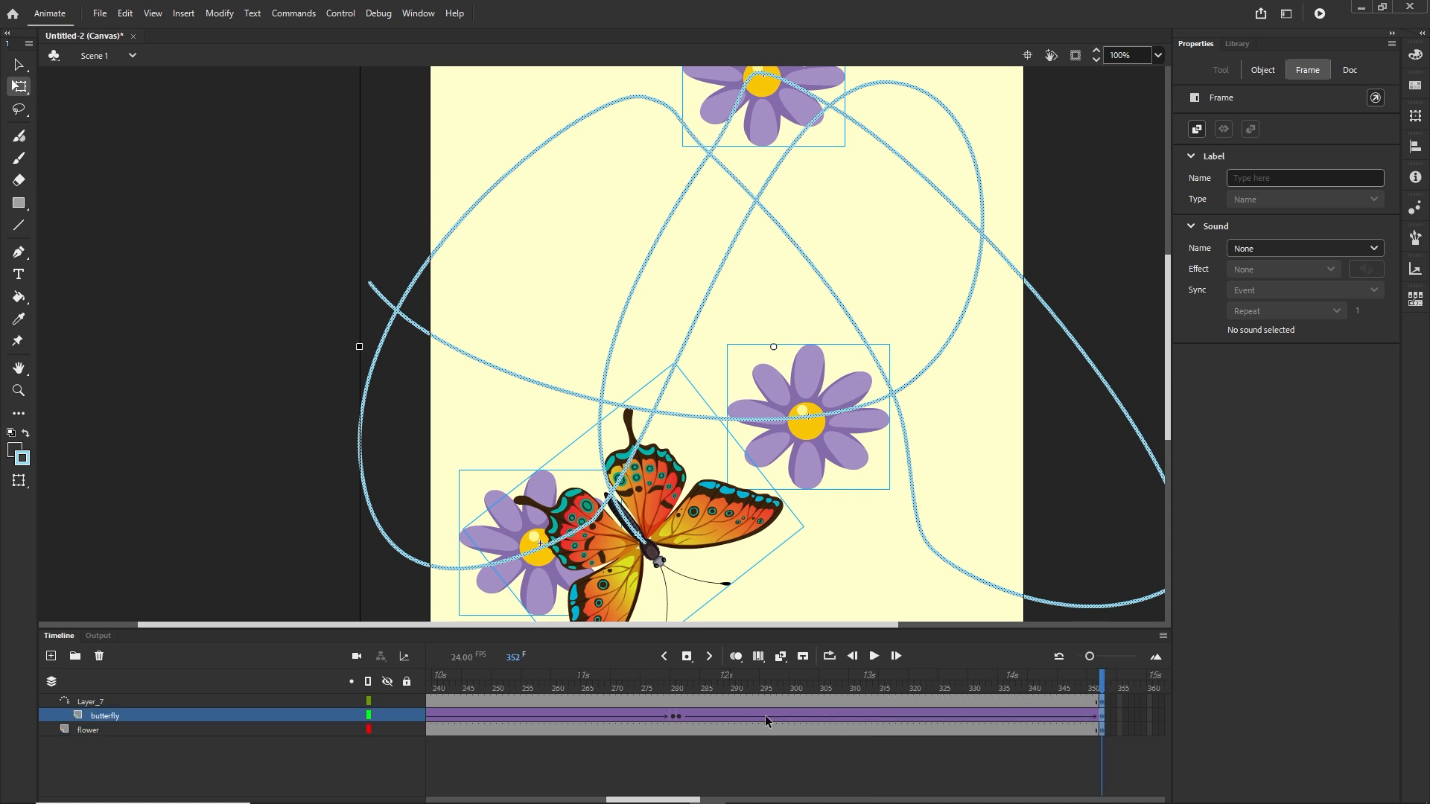
# Move the butterfly keyframe at frame 281 to frame 310 and the one at frame 280 to frame 261.
pyautogui.click(677, 717)
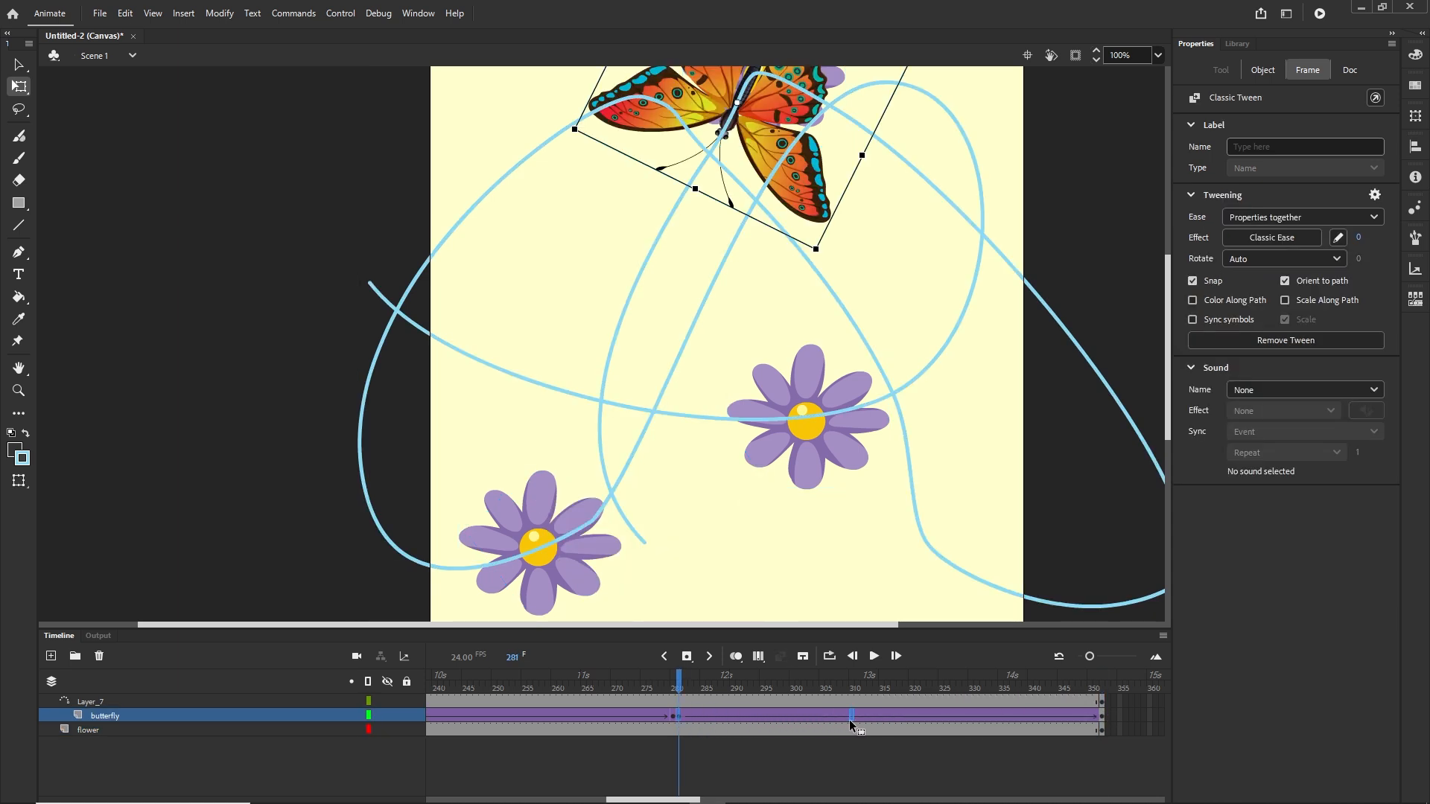
pyautogui.hotkey('ctrl', 'z')
pyautogui.click(672, 715)
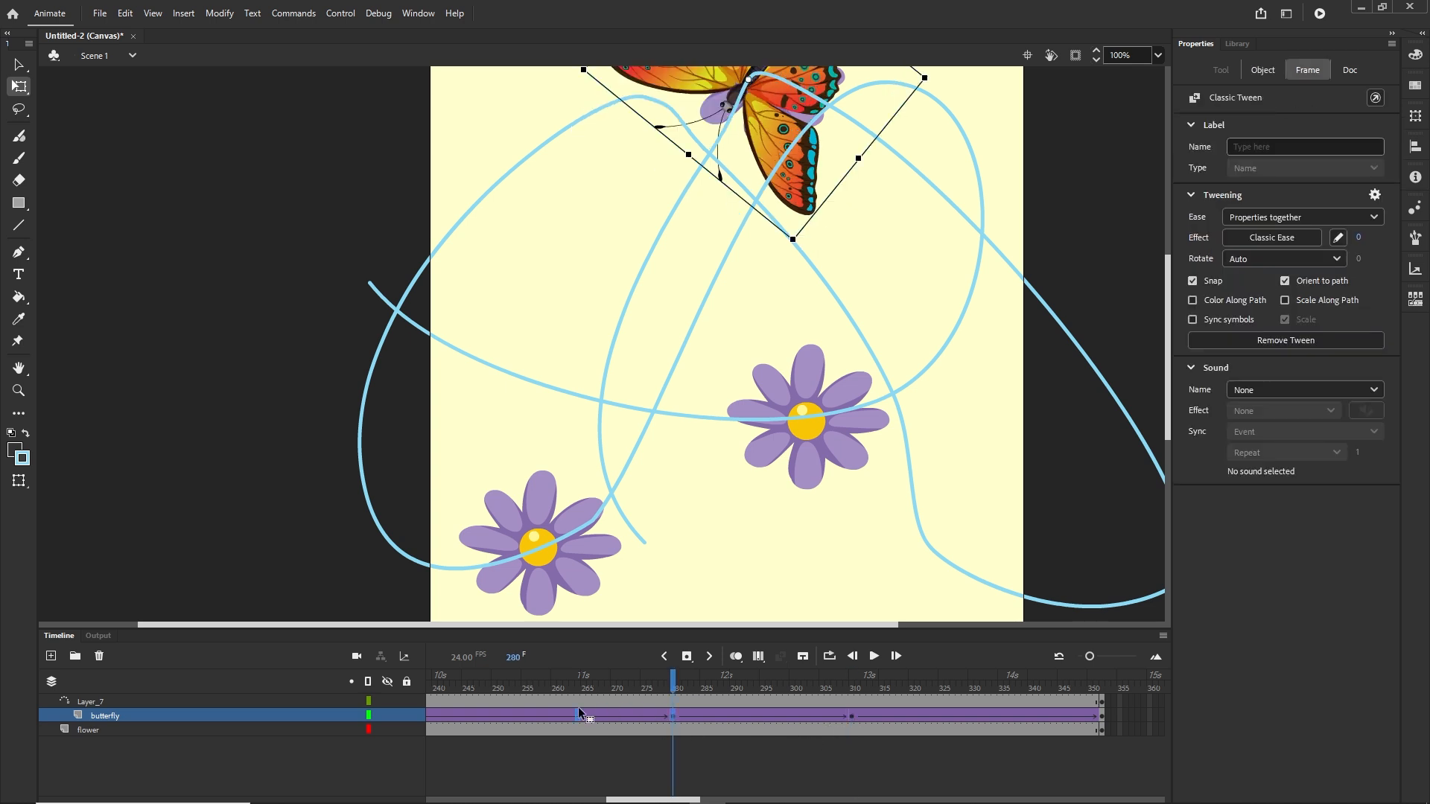
pyautogui.moveTo(560, 706); pyautogui.dragTo(489, 682)
# Test the pause on the topmost flower in the browser and return to the timeline in Animate.
pyautogui.hotkey('ctrl', 'Return')
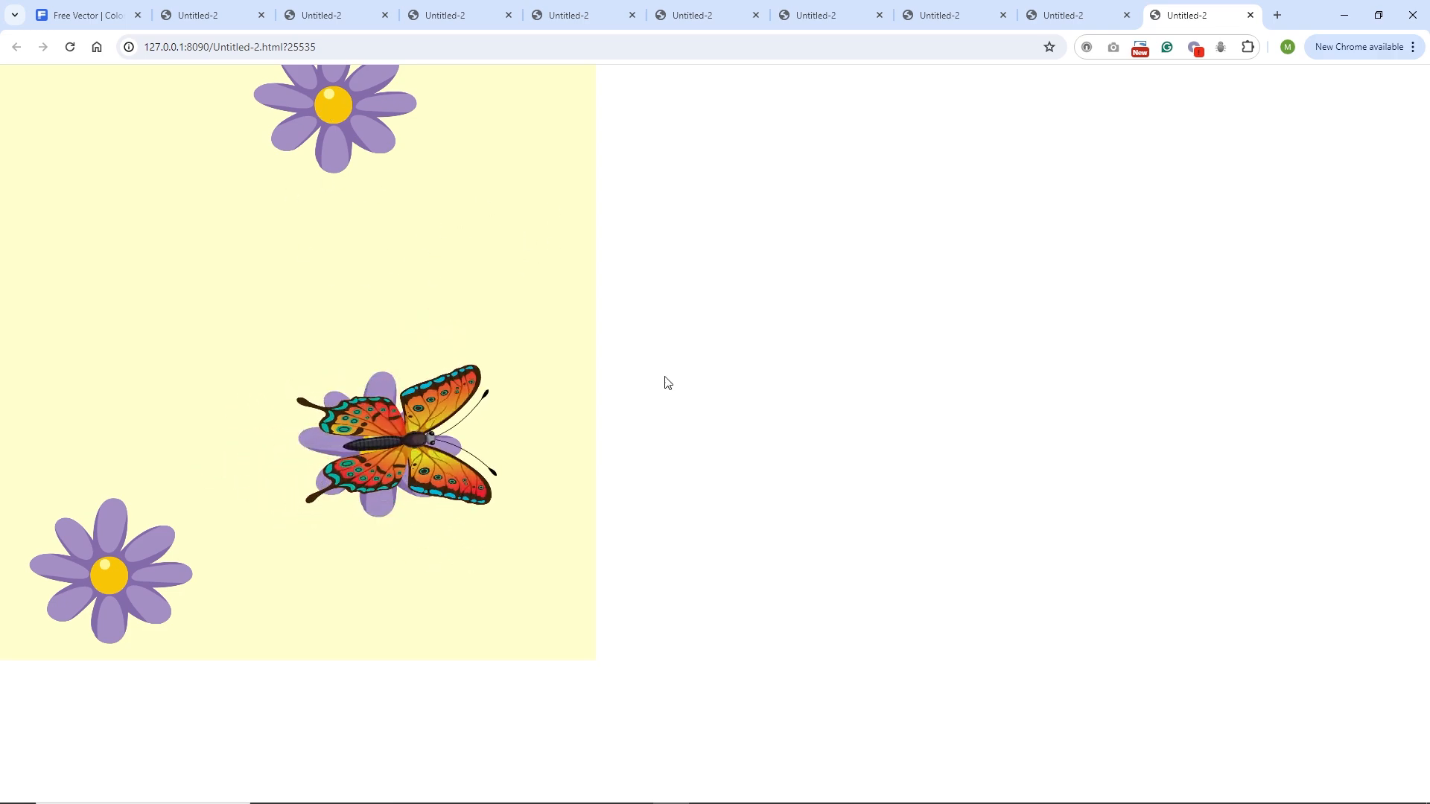
pyautogui.click(707, 795)
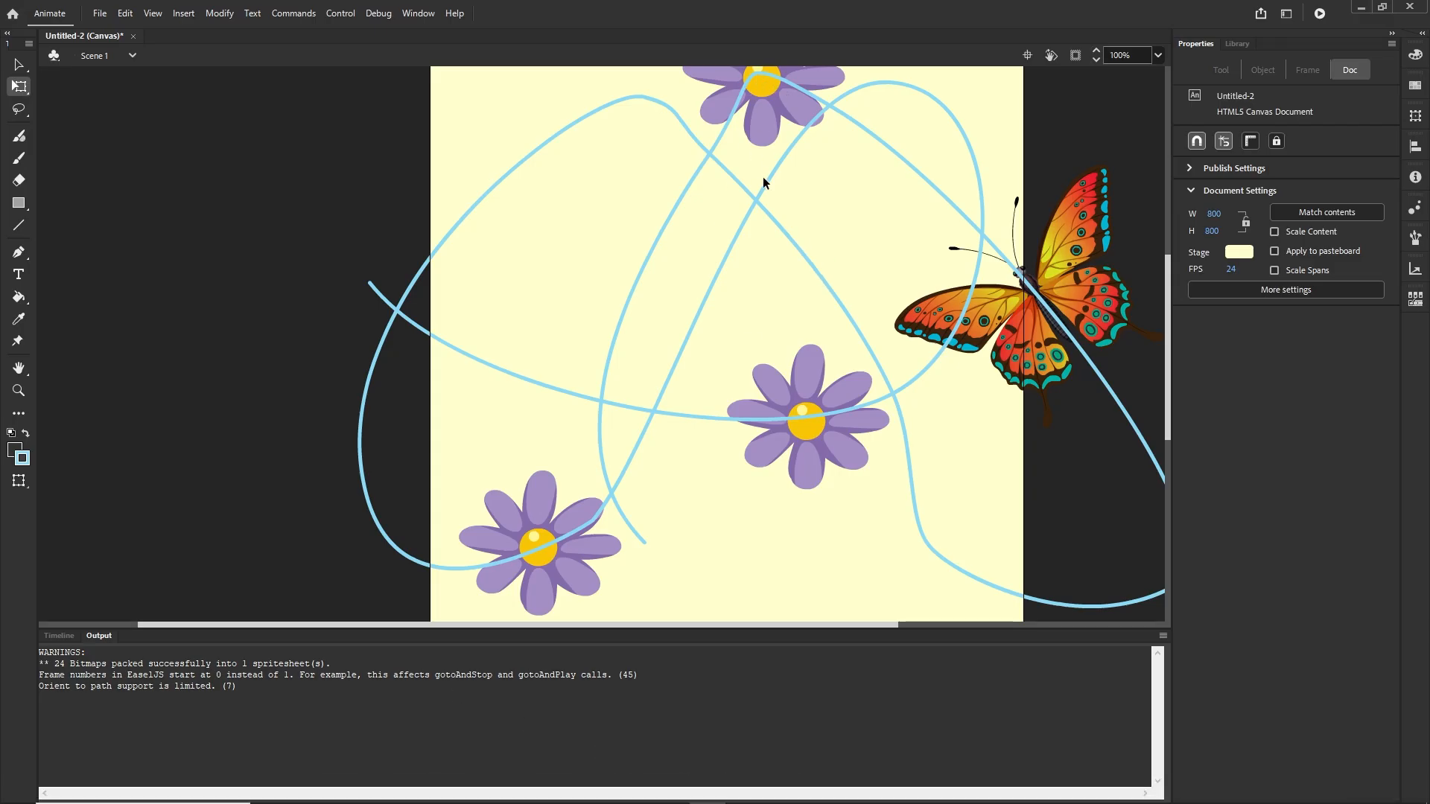
pyautogui.click(59, 636)
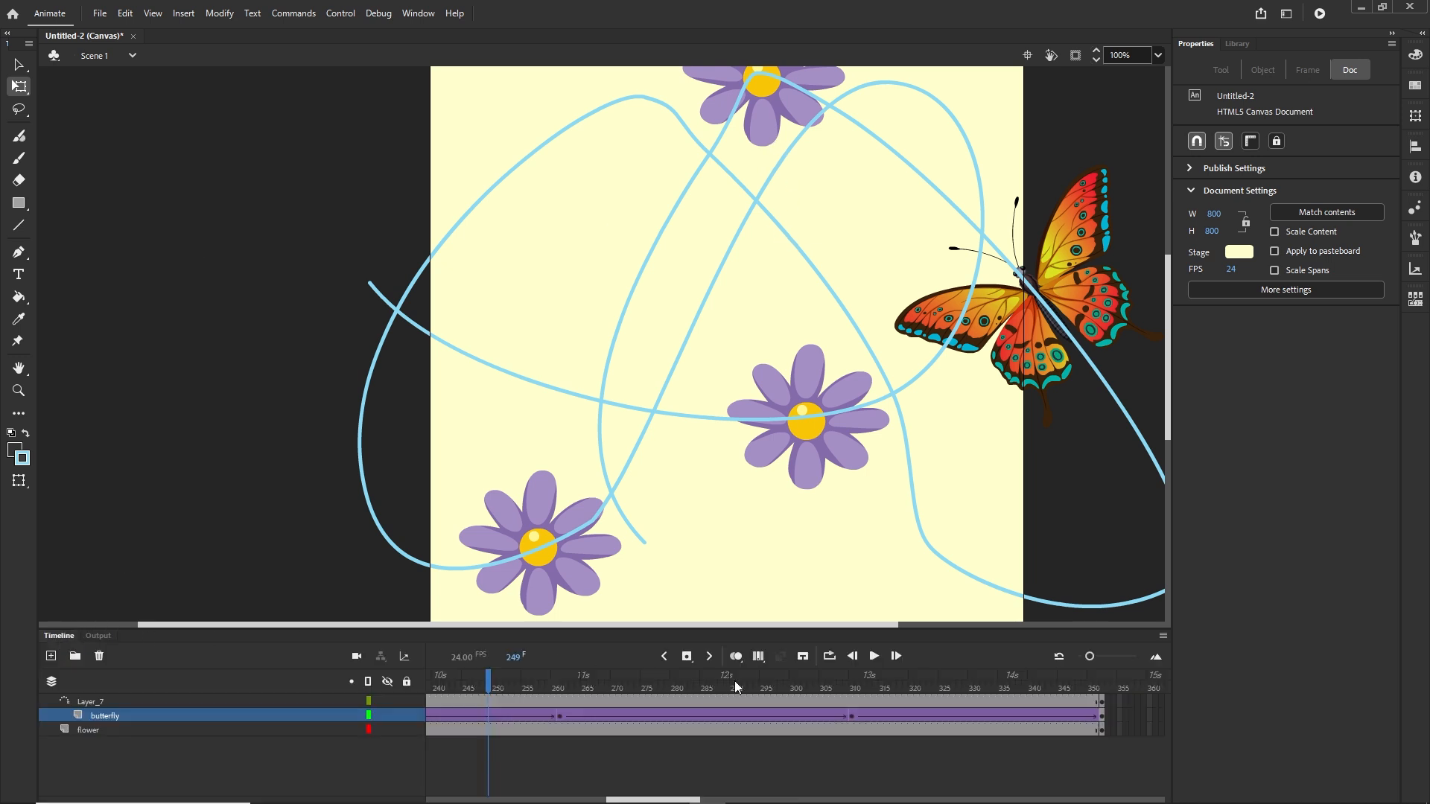
# Clear the butterfly keyframes at frames 261 and 310.
pyautogui.click(558, 728)
pyautogui.click(560, 717)
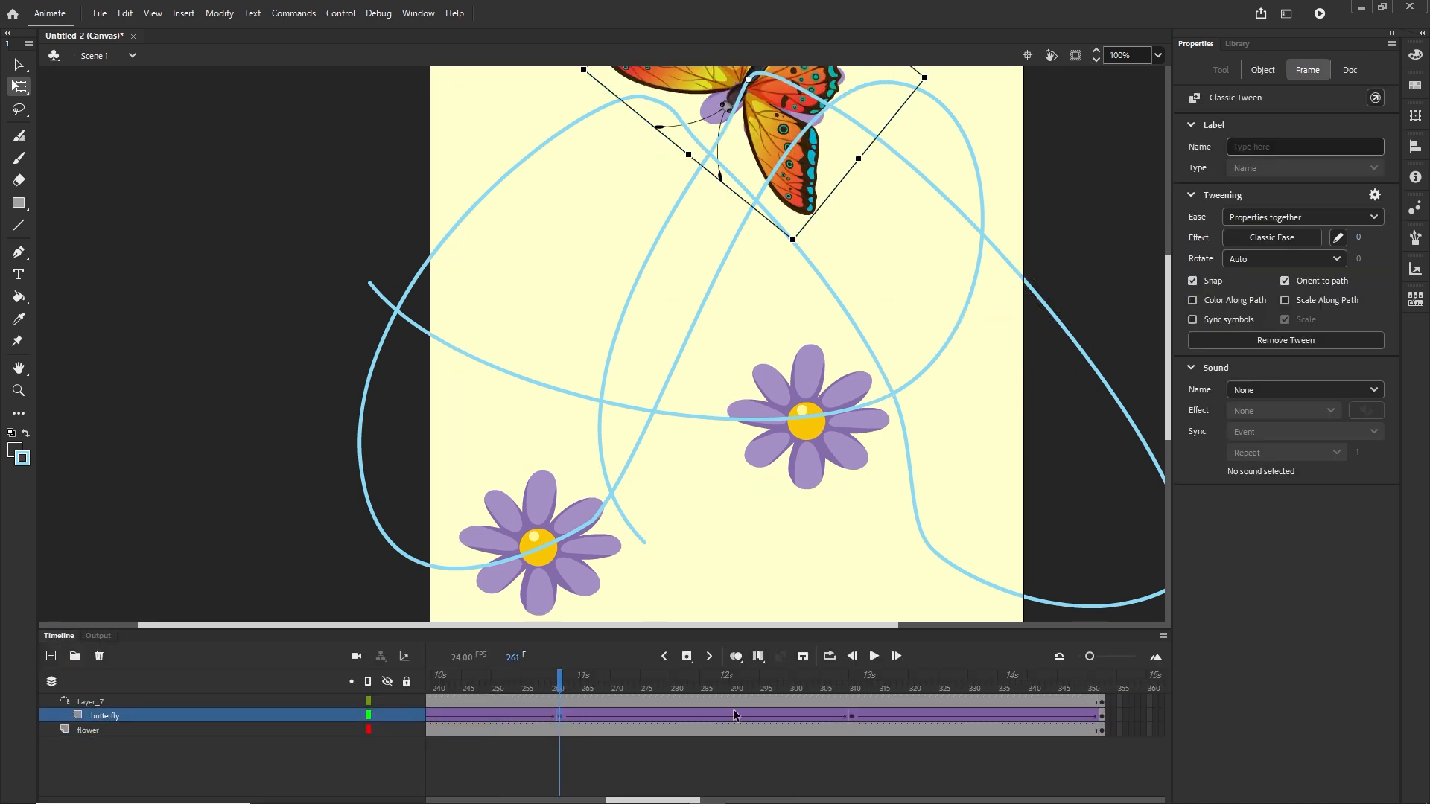
pyautogui.keyDown('shift'); pyautogui.click(851, 716); pyautogui.keyUp('shift')
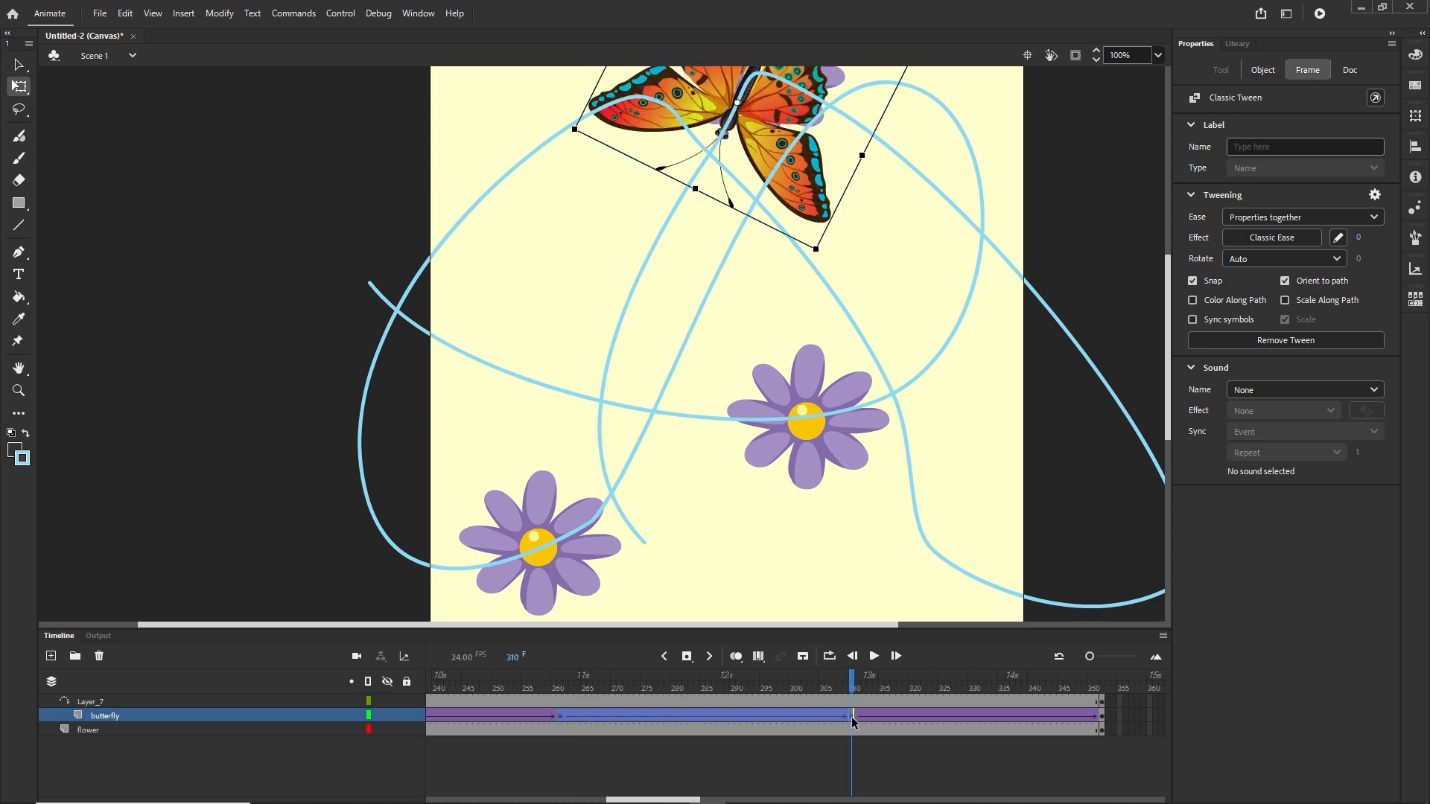
pyautogui.hotkey('shift', 'F6')
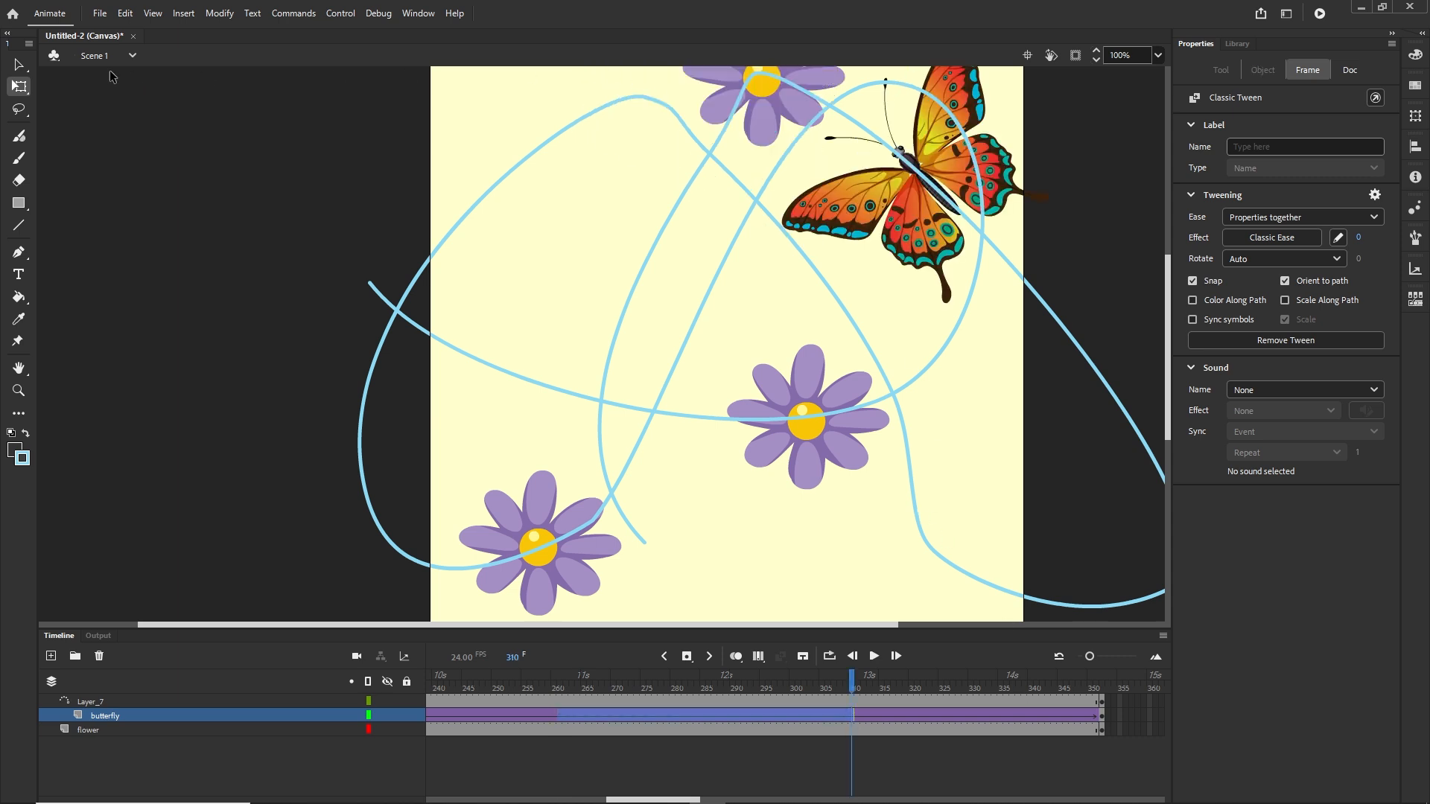
# Move the topmost flower down along the guide path to about X 320, Y 242.
pyautogui.click(18, 67)
pyautogui.moveTo(755, 128); pyautogui.dragTo(674, 274)
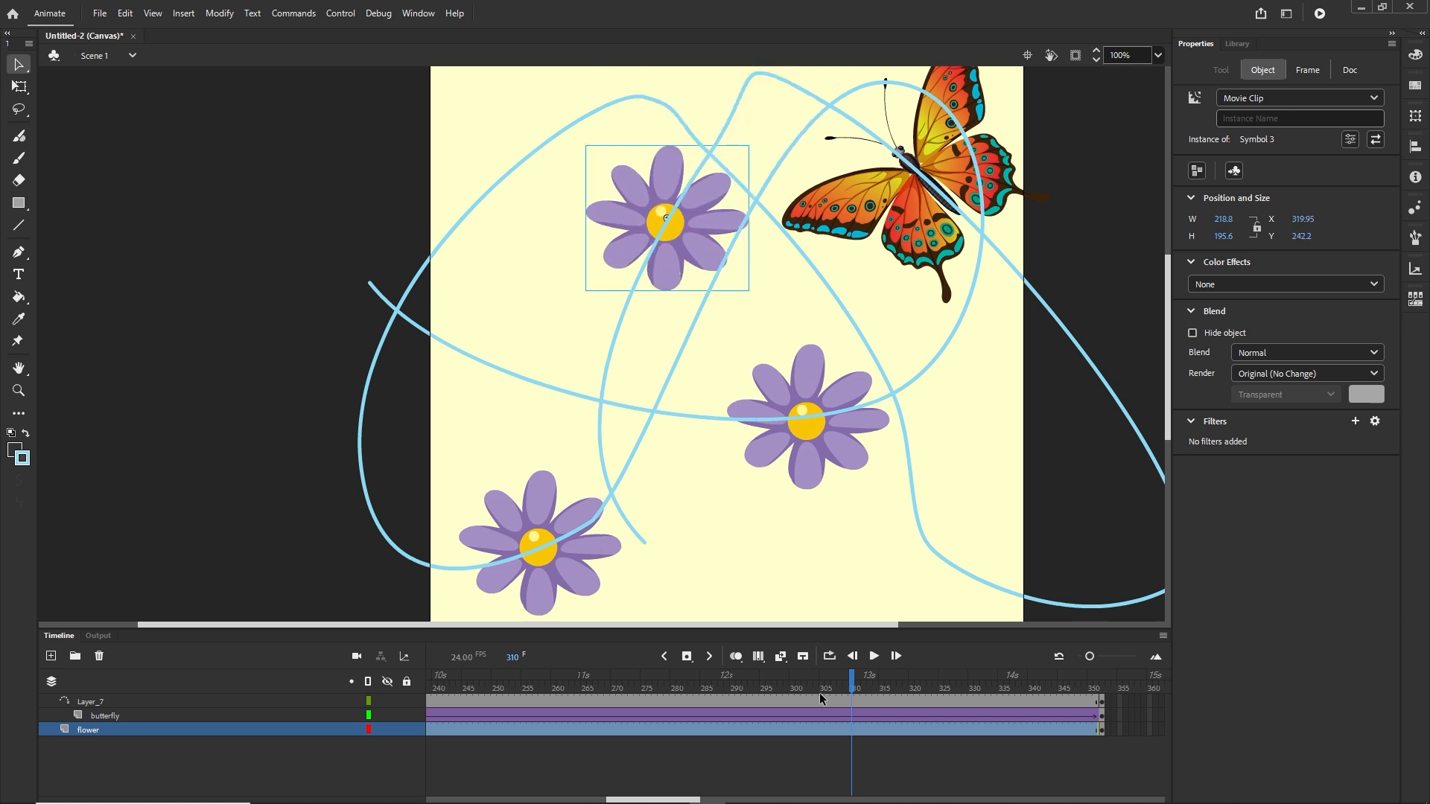
# Insert butterfly keyframes at frames 333 and 334 over the moved flower, and move the first to about frame 286 to create a pause.
pyautogui.moveTo(826, 683); pyautogui.dragTo(990, 679)
pyautogui.click(990, 716)
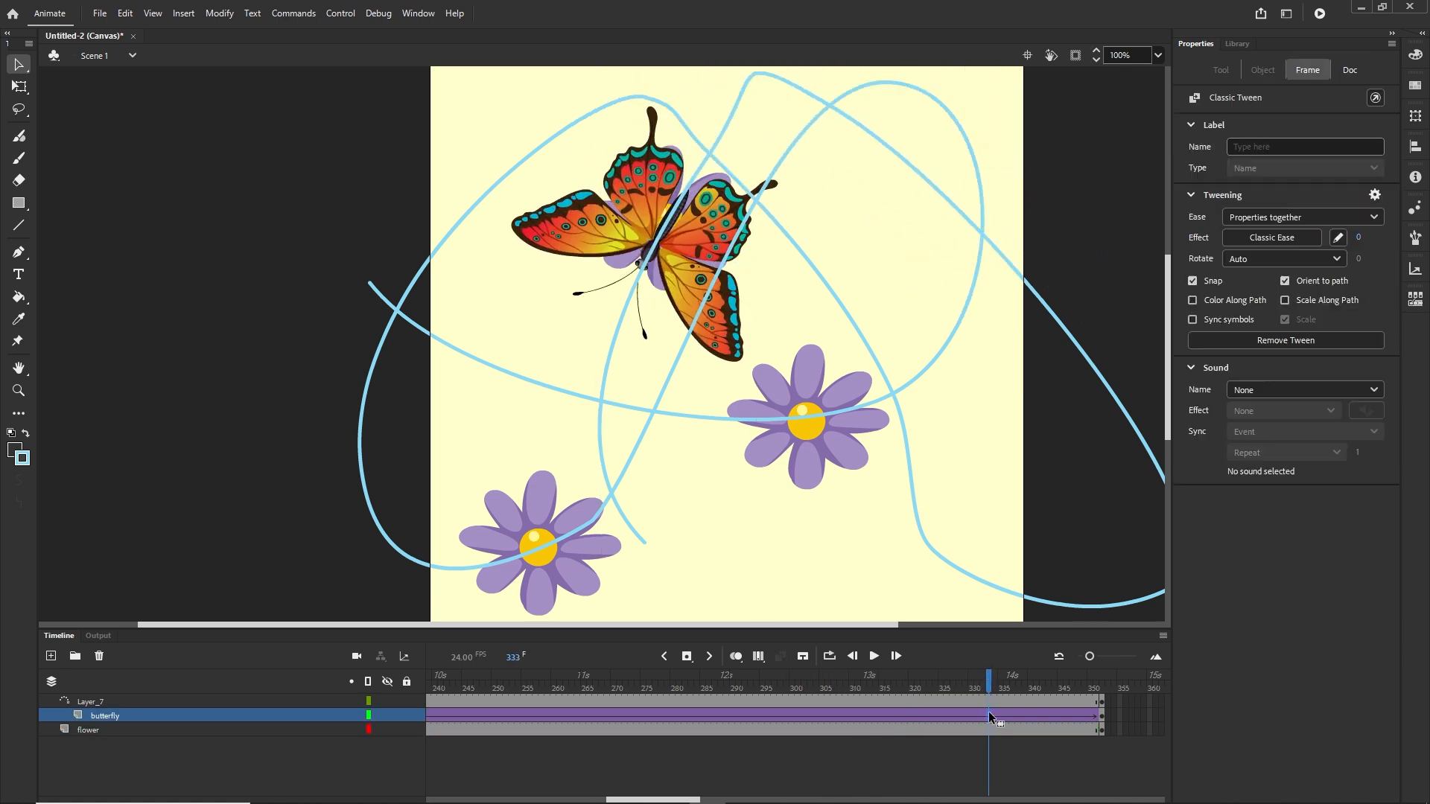
pyautogui.click(983, 715)
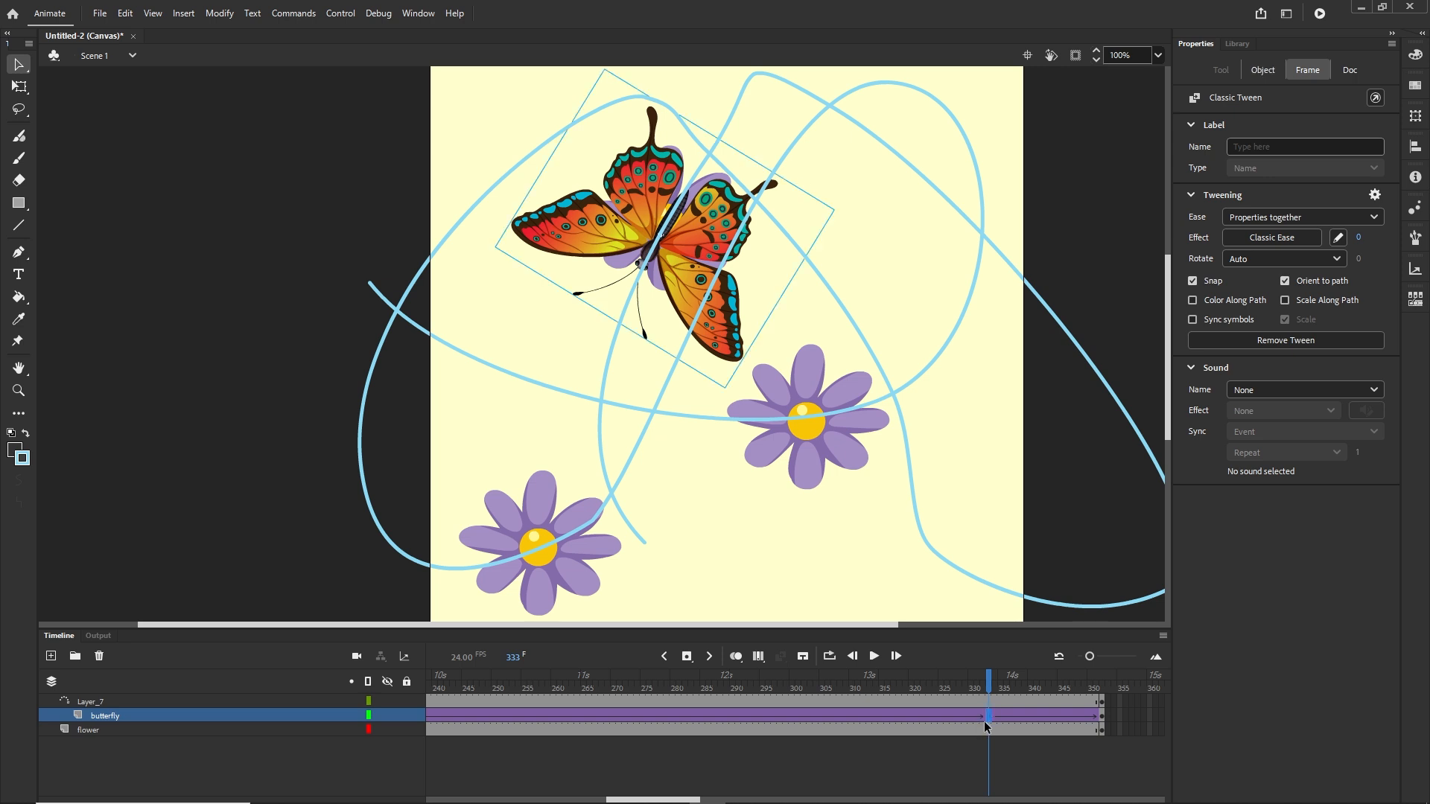
pyautogui.click(996, 716)
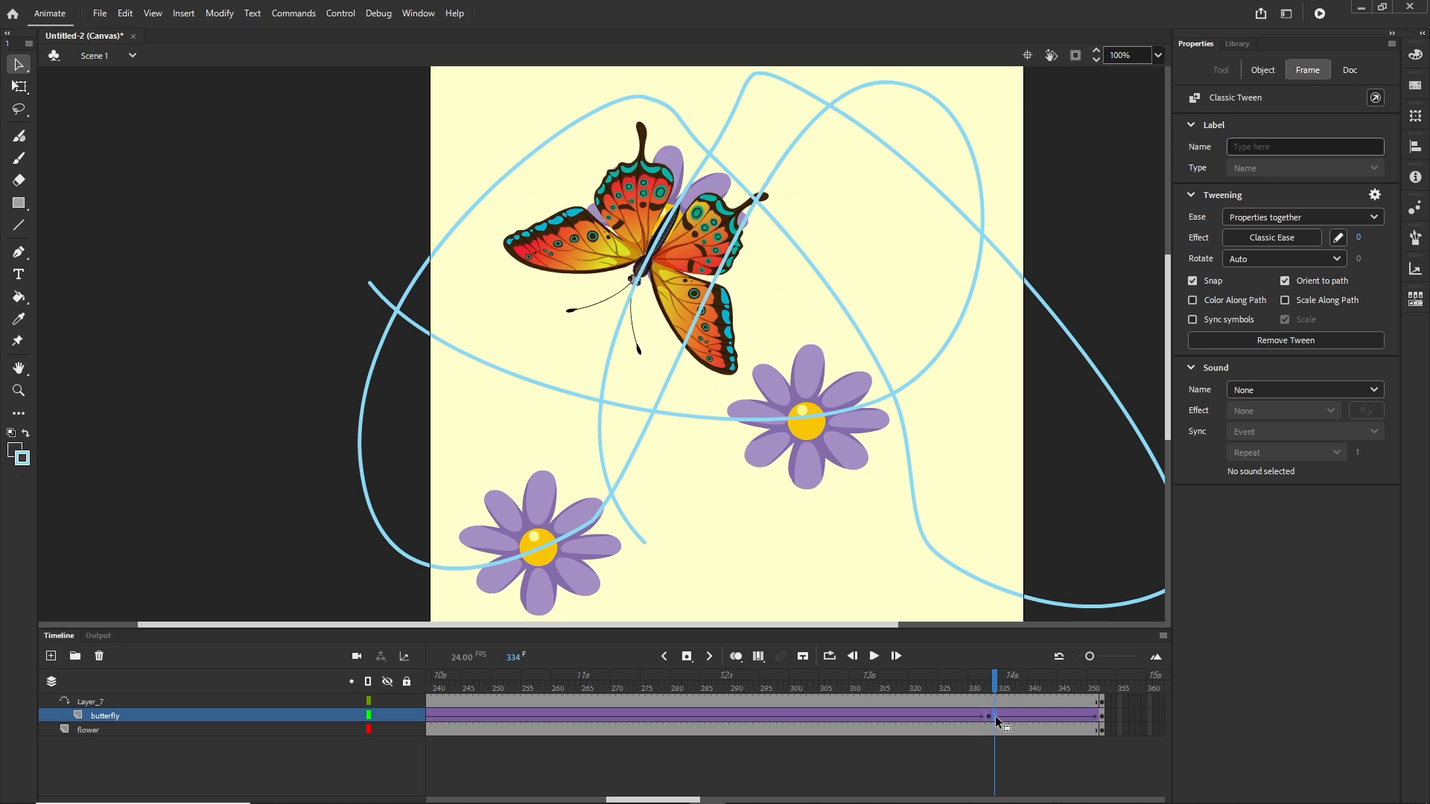
pyautogui.click(988, 716)
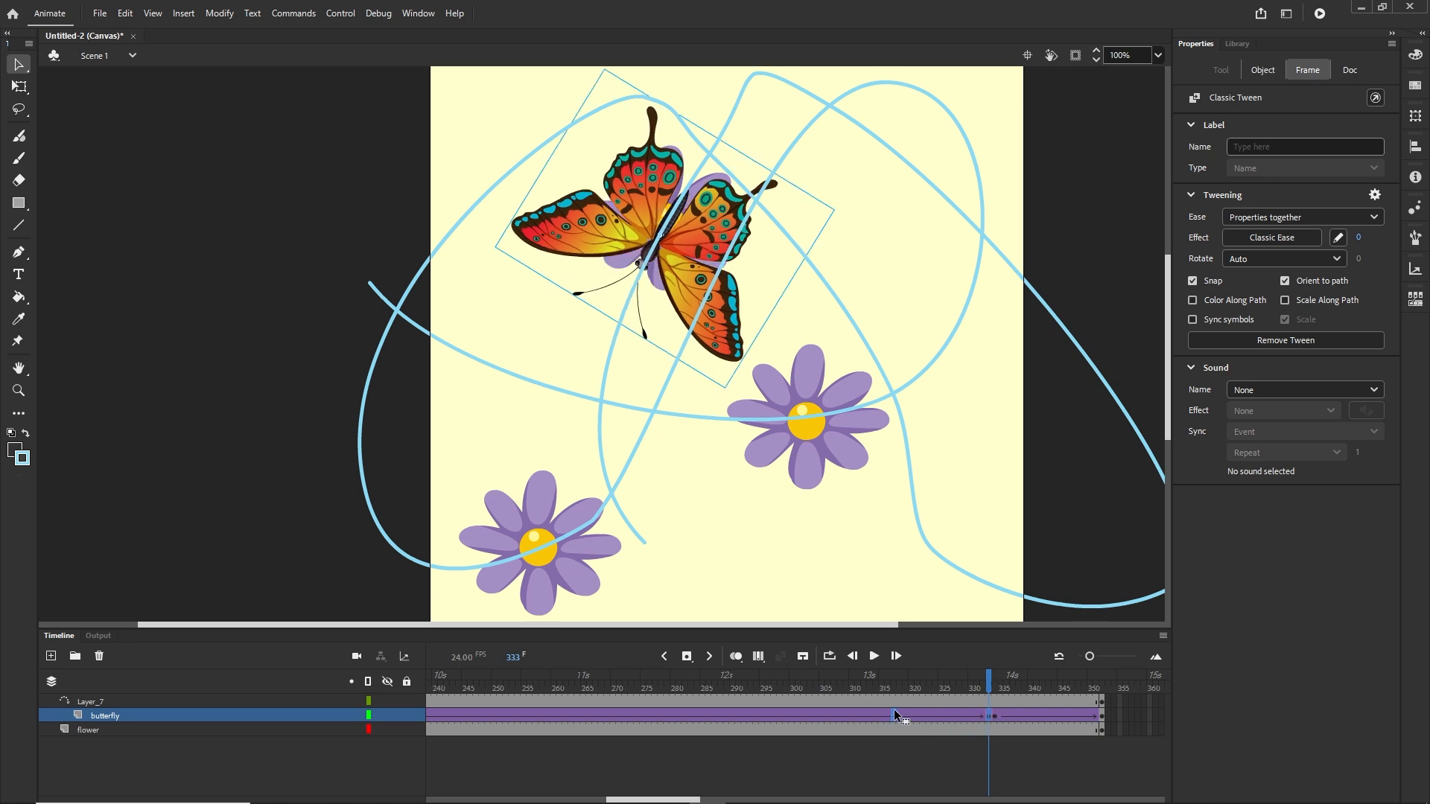
pyautogui.click(708, 715)
pyautogui.press('F6')
# Preview the pause on the moved flower, test the animation in the browser and return to the timeline in Animate.
pyautogui.click(853, 691)
pyautogui.moveTo(853, 692); pyautogui.dragTo(972, 692)
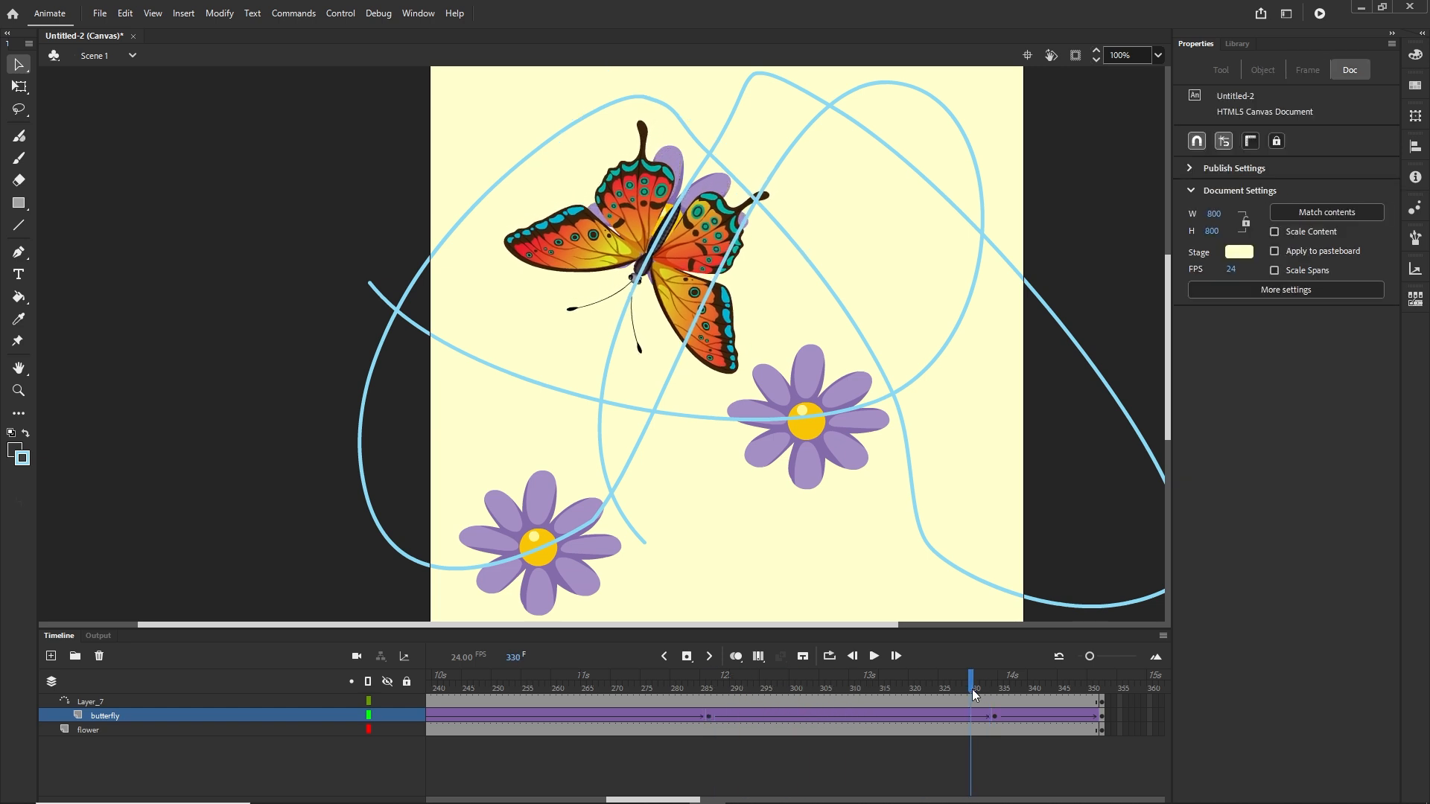
pyautogui.hotkey('ctrl', 'Return')
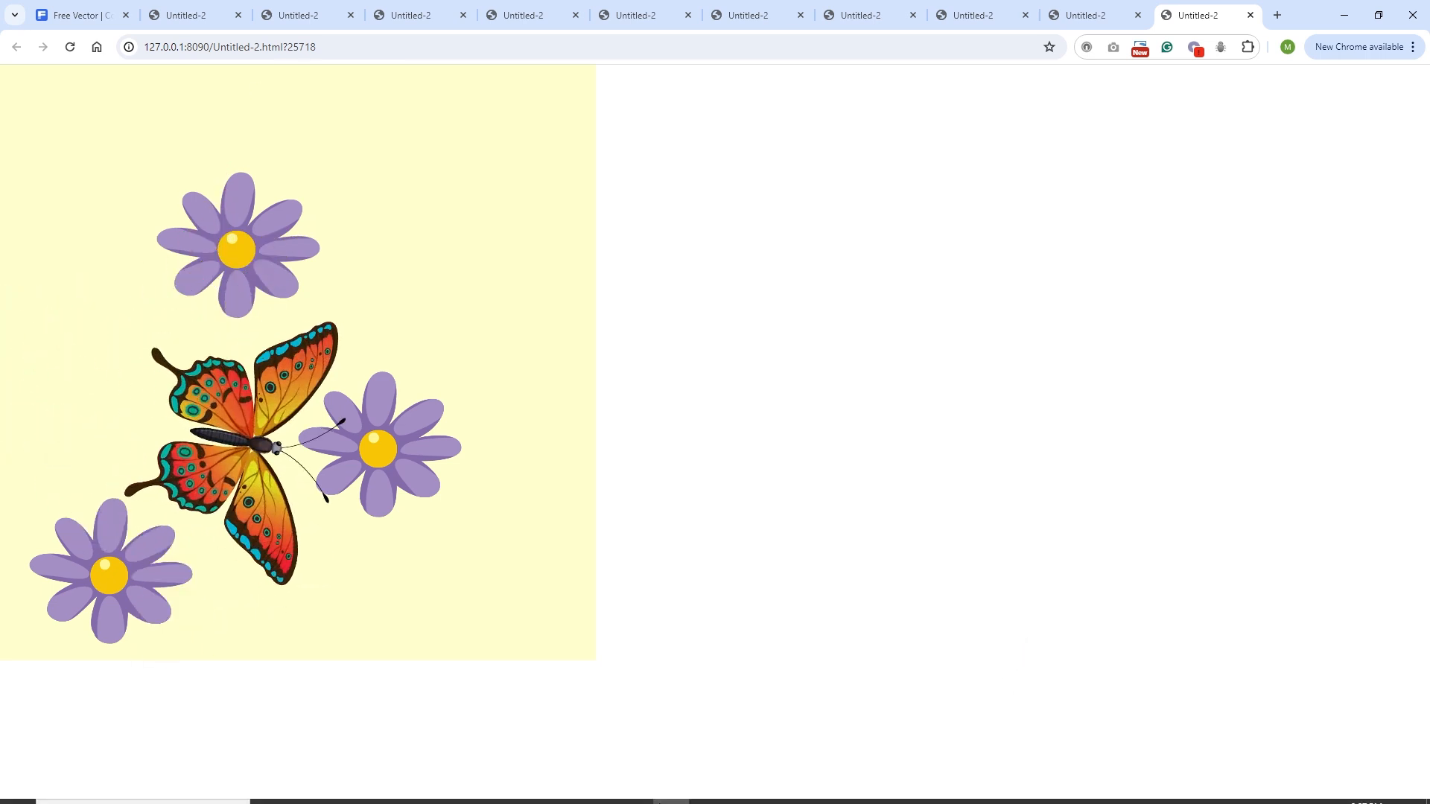
pyautogui.click(713, 789)
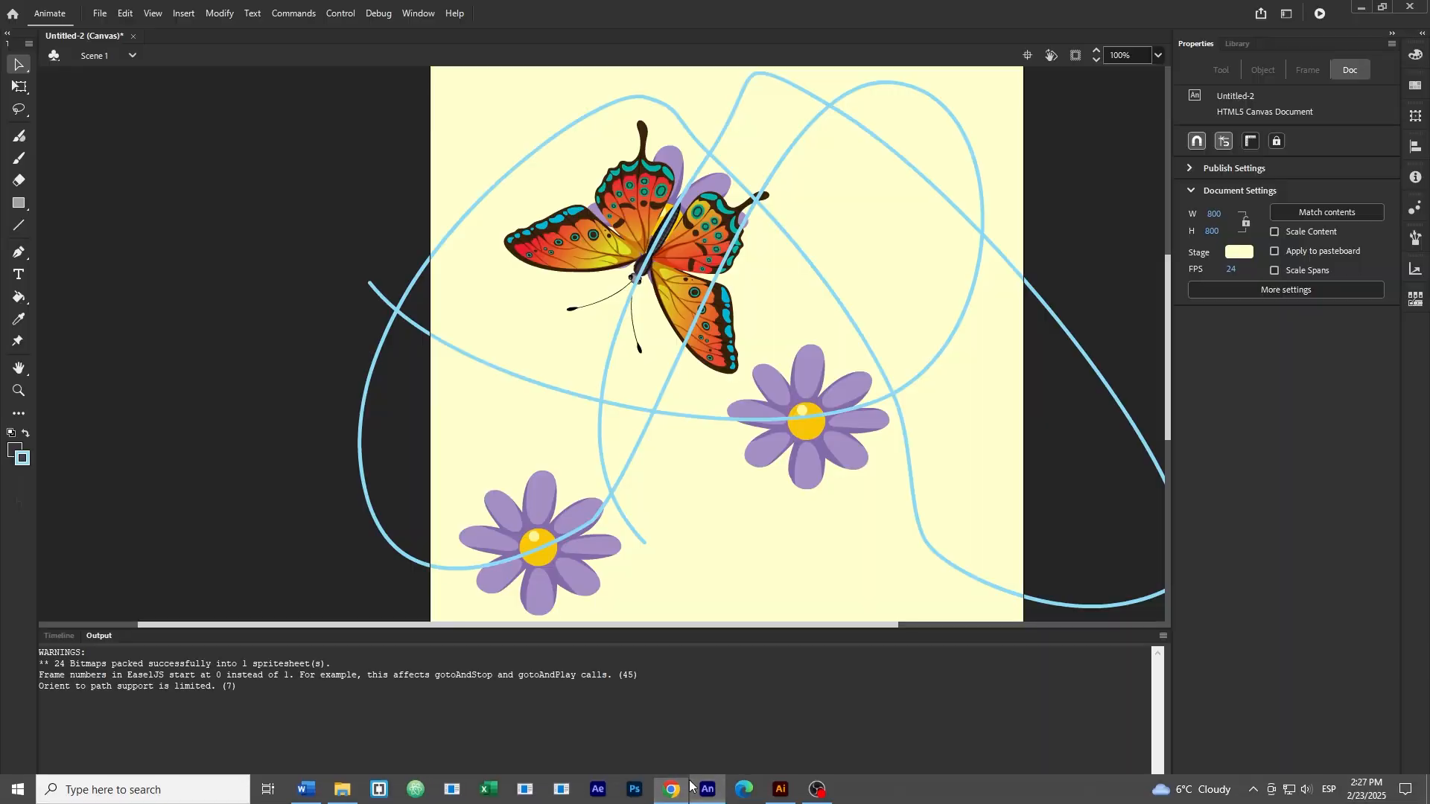
pyautogui.click(58, 636)
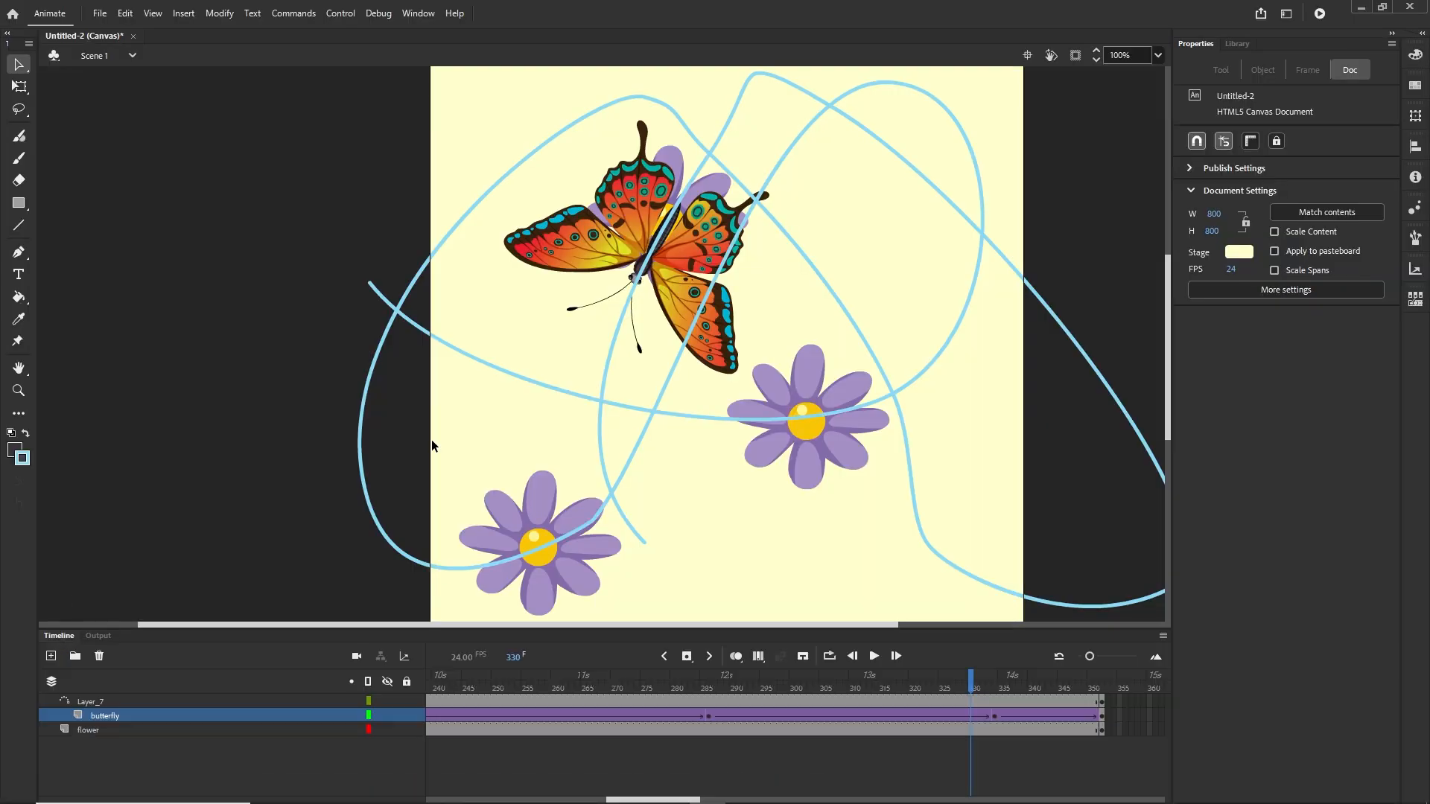
# Review the image export format in the publish settings, keeping Texture, and cancel the dialog.
pyautogui.click(100, 13)
pyautogui.click(186, 292)
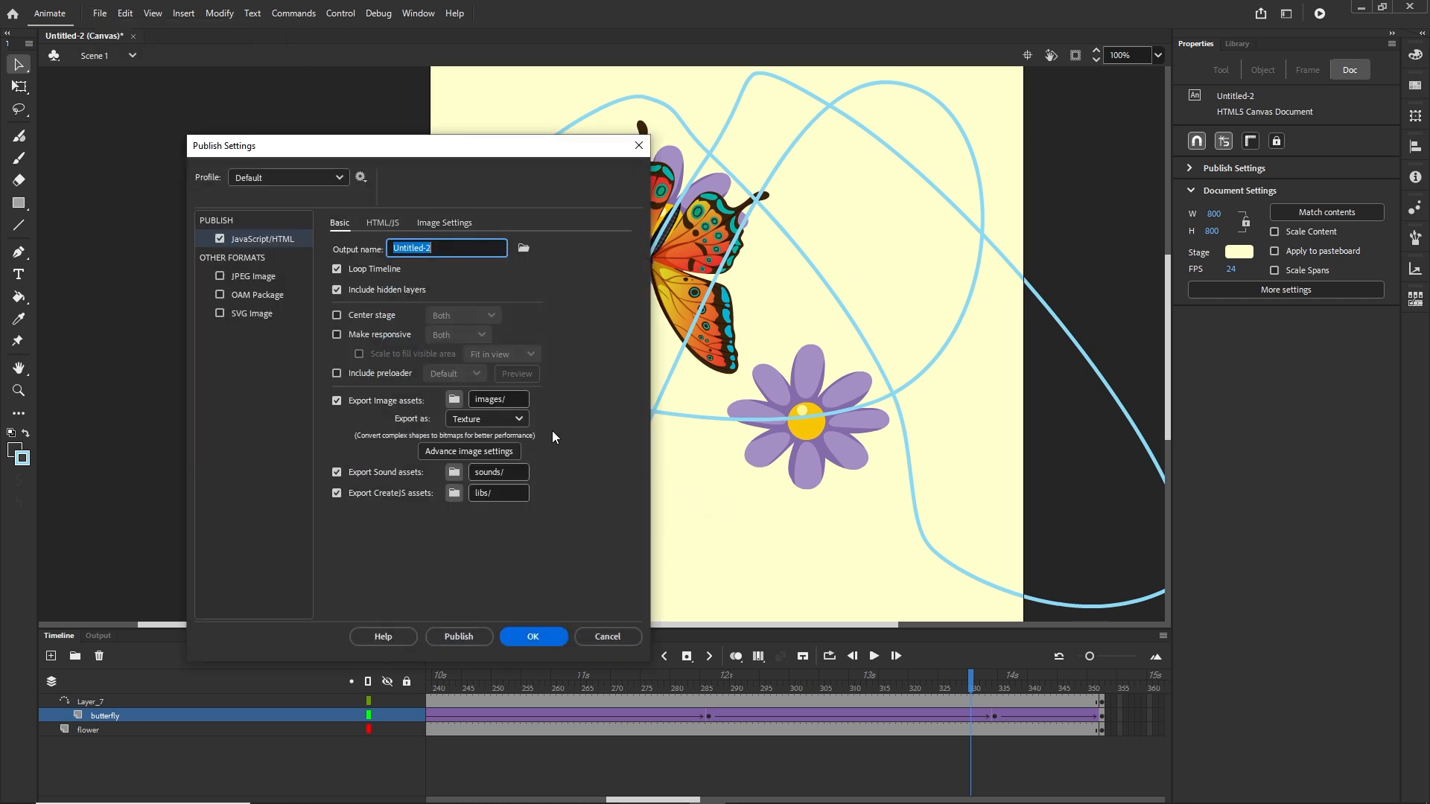
pyautogui.click(519, 419)
pyautogui.click(490, 439)
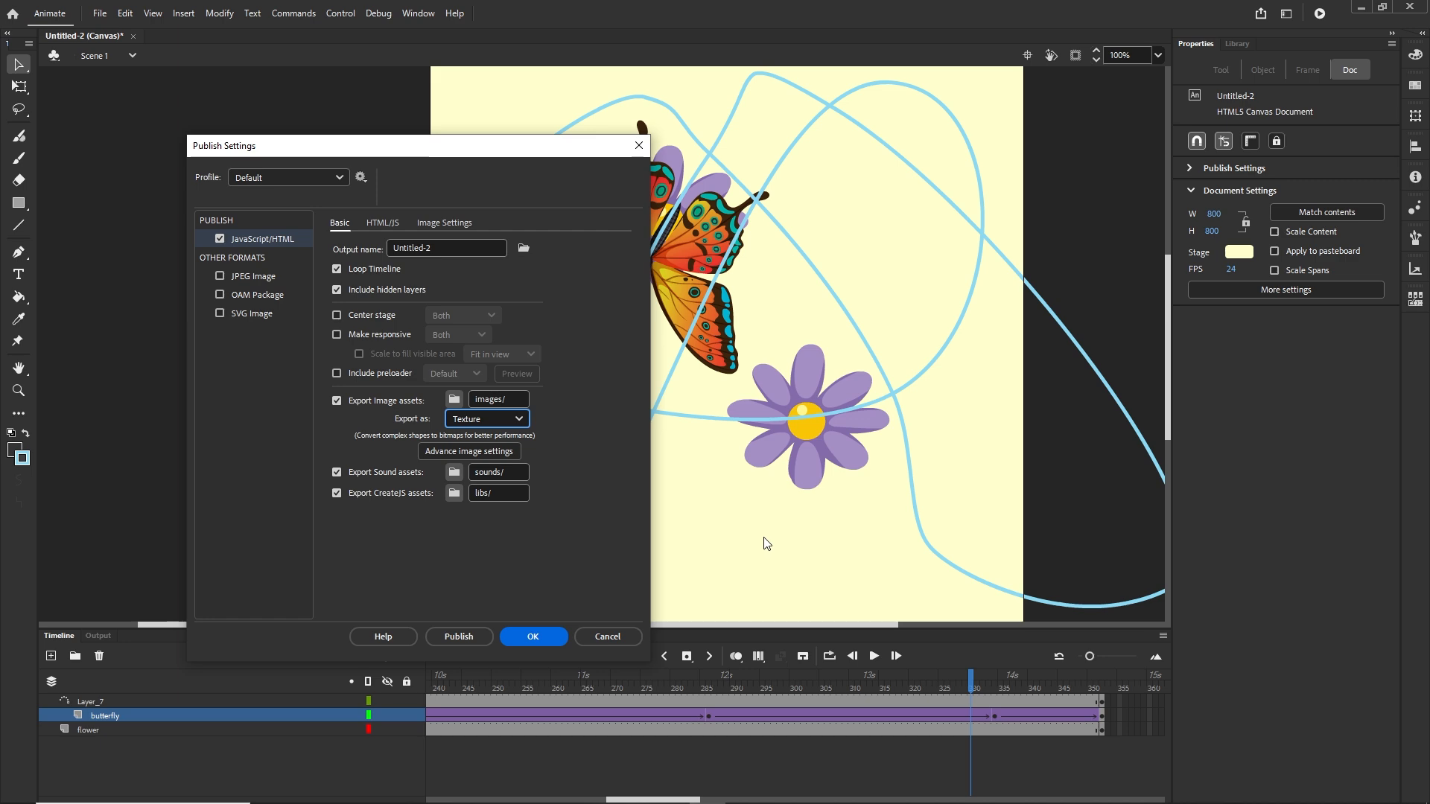
pyautogui.click(629, 636)
# Select the butterfly's final keyframe at frame 352.
pyautogui.moveTo(967, 683); pyautogui.dragTo(571, 682)
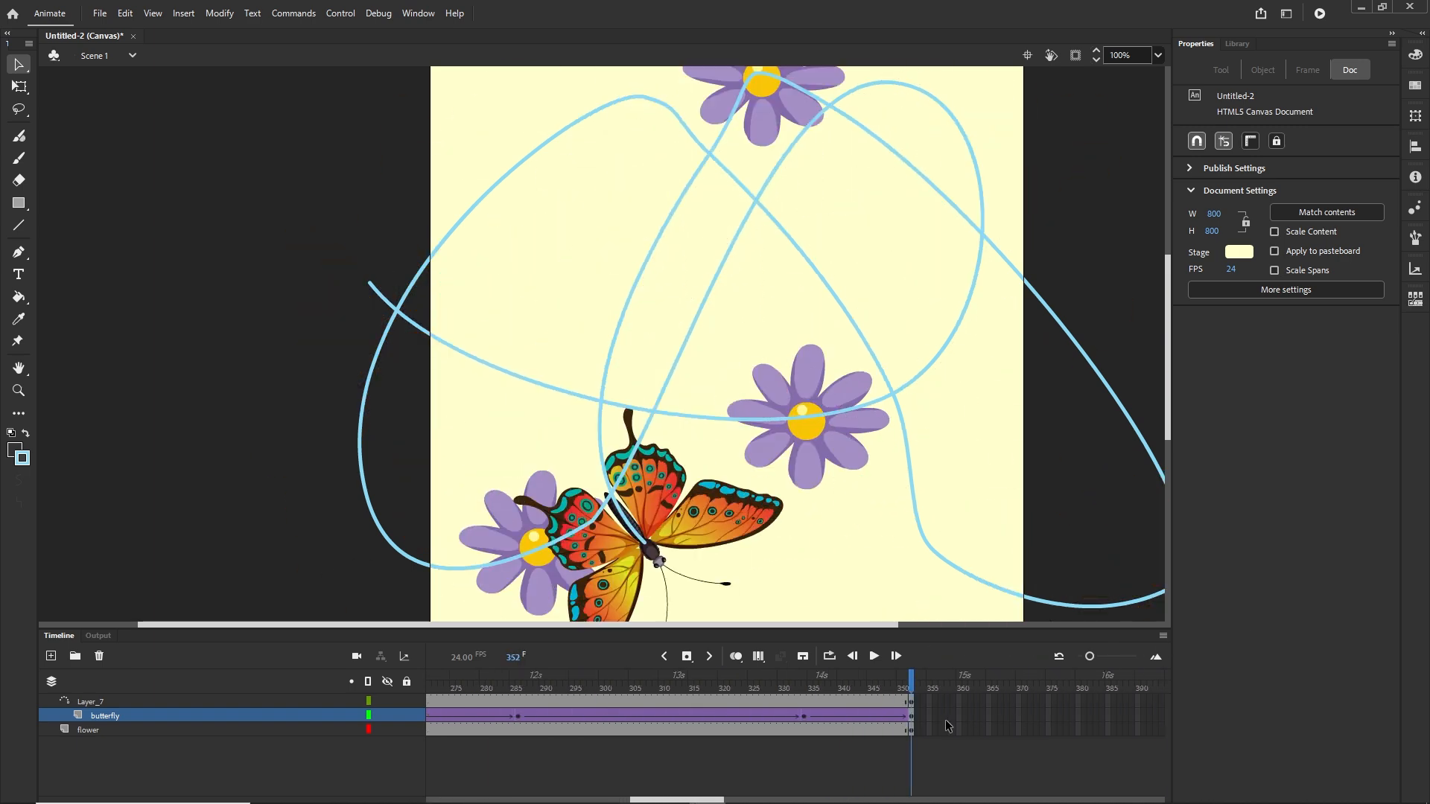
pyautogui.click(913, 714)
pyautogui.scroll(-2, 718, 530)
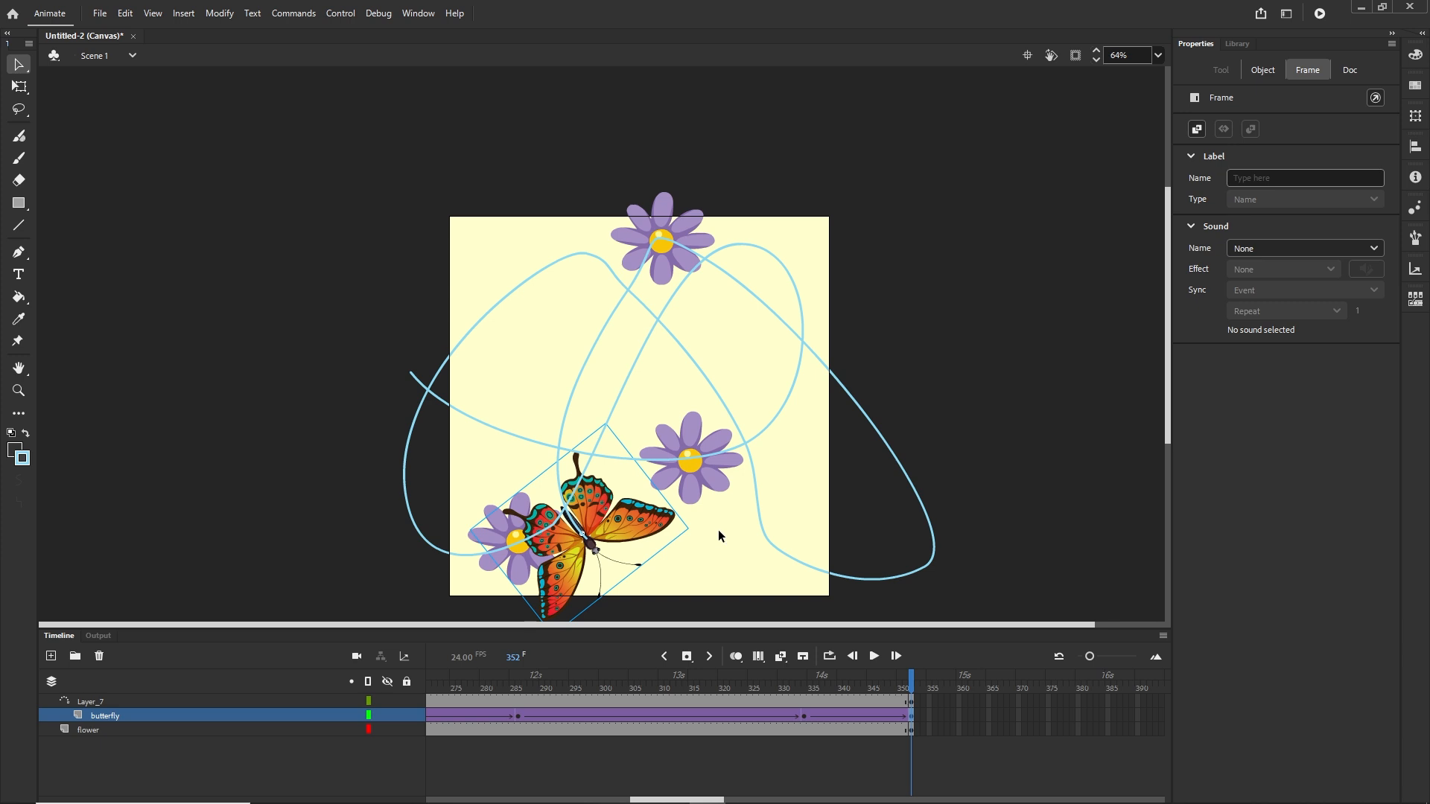
pyautogui.moveTo(727, 528); pyautogui.dragTo(730, 443)
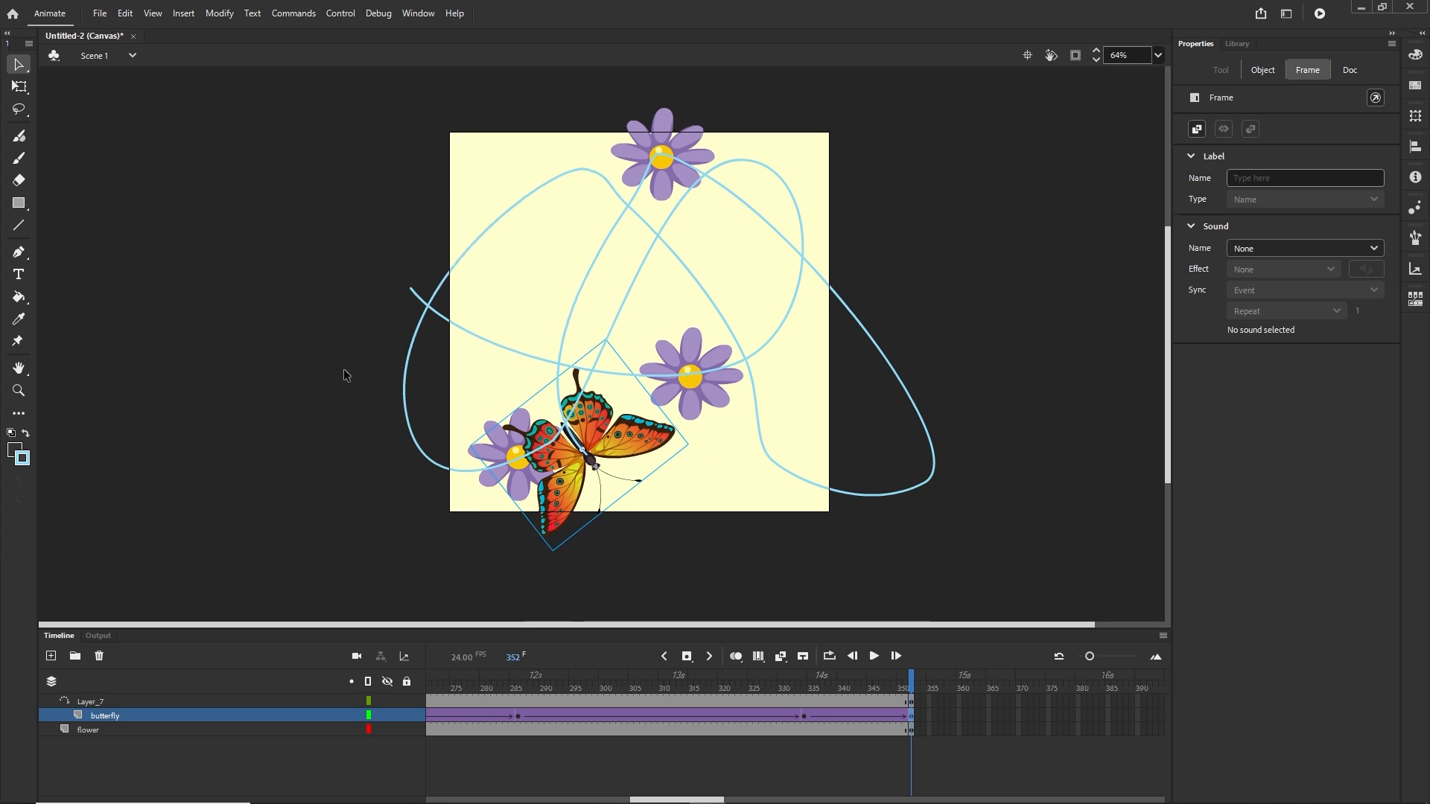